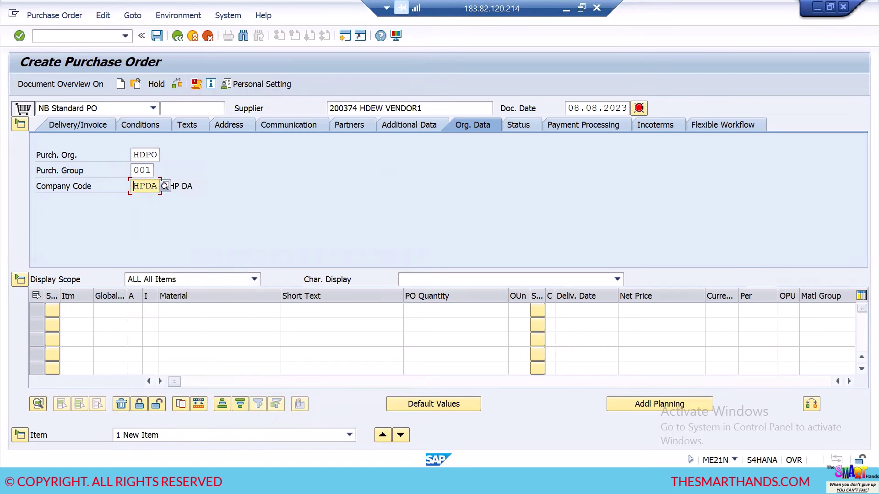
# Look up the material number in the MAT MASTER & PROD MASTER notes and enter material 5445 with PO quantity 100 as the first item
pyautogui.click(223, 481)
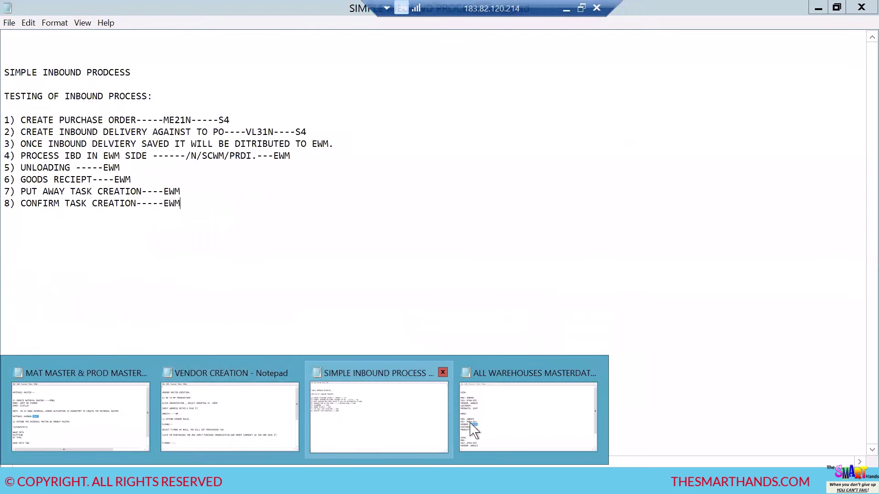
pyautogui.moveTo(493, 430)
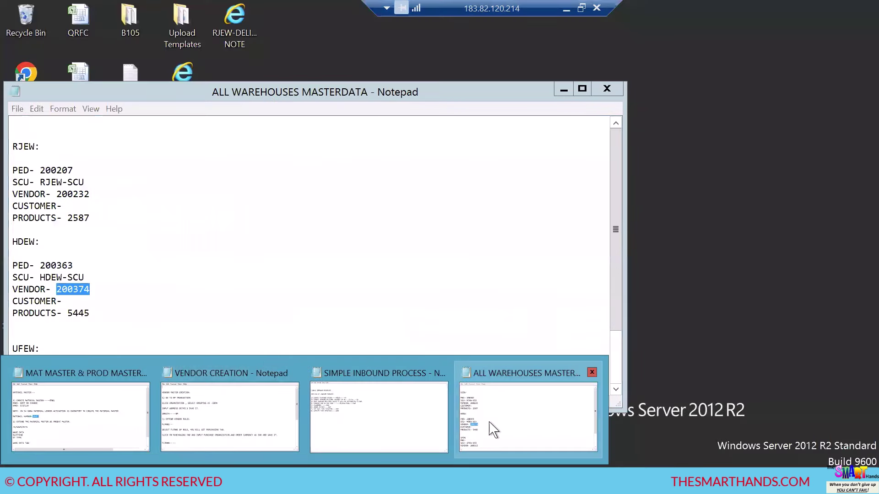
pyautogui.click(69, 396)
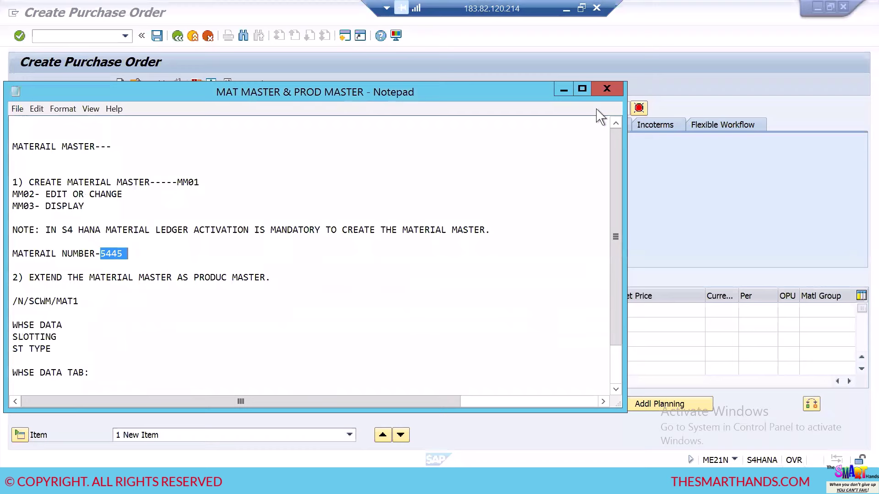
pyautogui.click(607, 89)
pyautogui.click(232, 306)
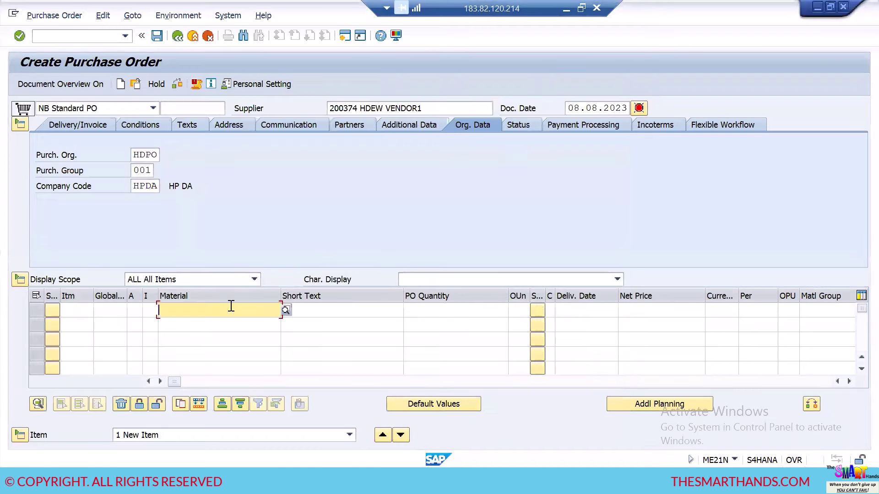
pyautogui.write('5445')
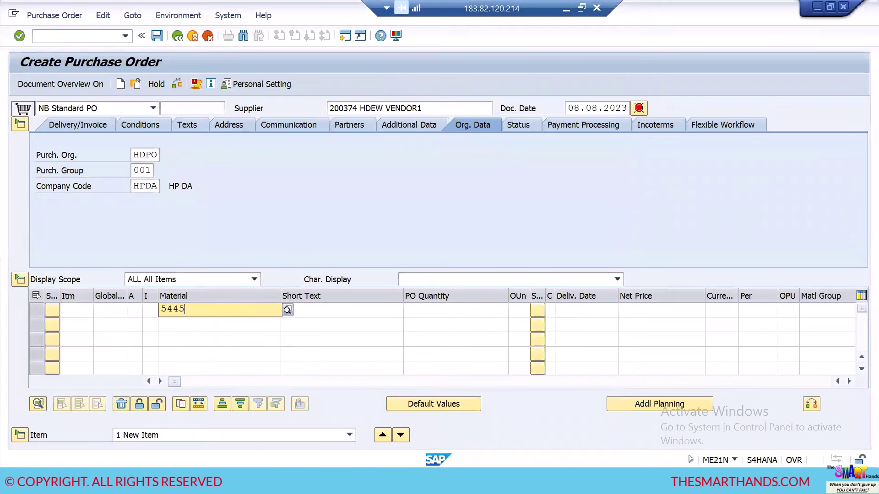
pyautogui.click(233, 336)
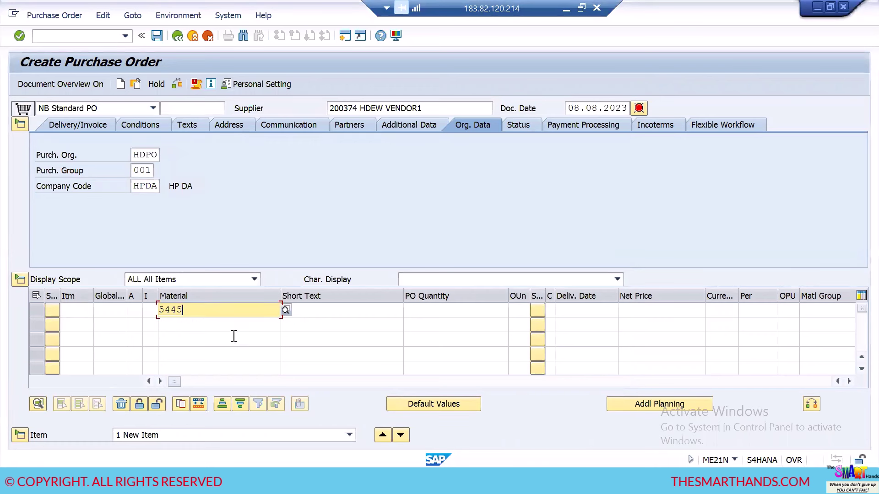
pyautogui.click(438, 311)
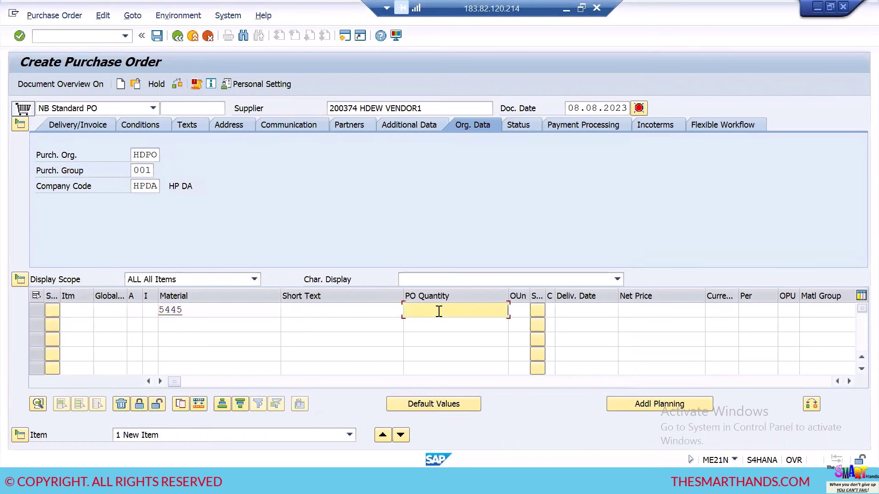
pyautogui.write('100')
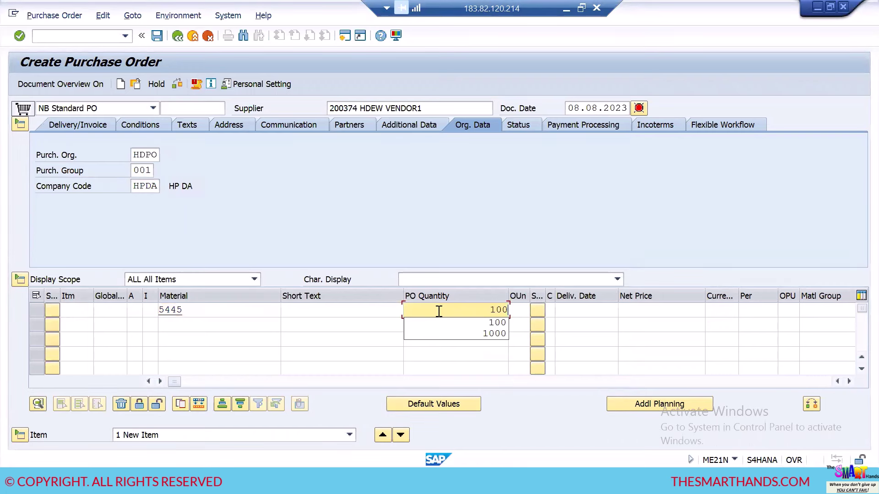
pyautogui.press('Return')
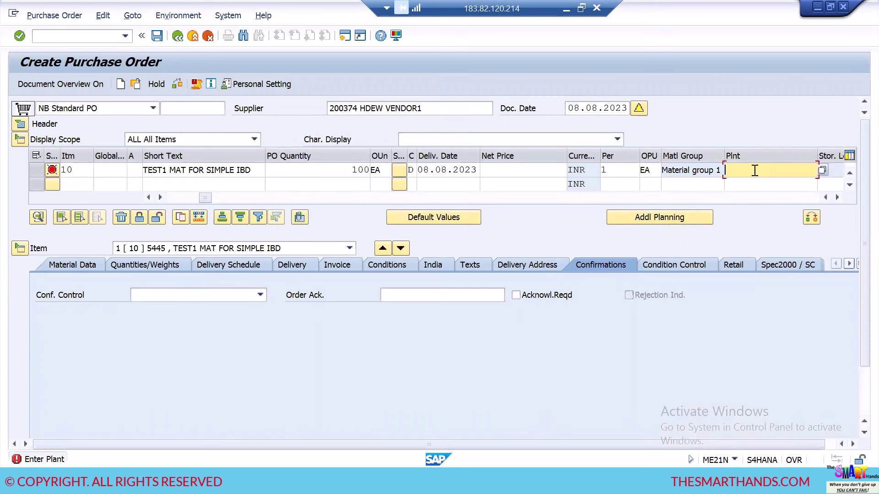
# Assign plant HDBP and storage location ROD to the purchase order item
pyautogui.write('HDBP')
pyautogui.press('Return')
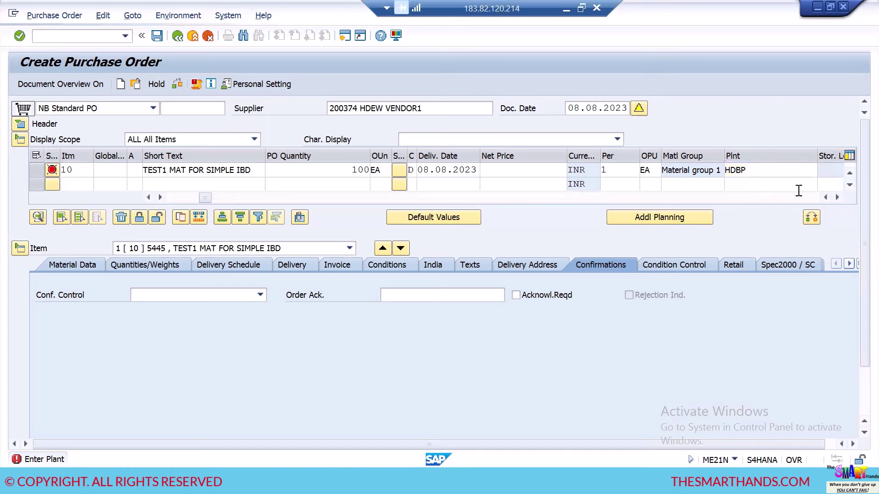
pyautogui.click(829, 174)
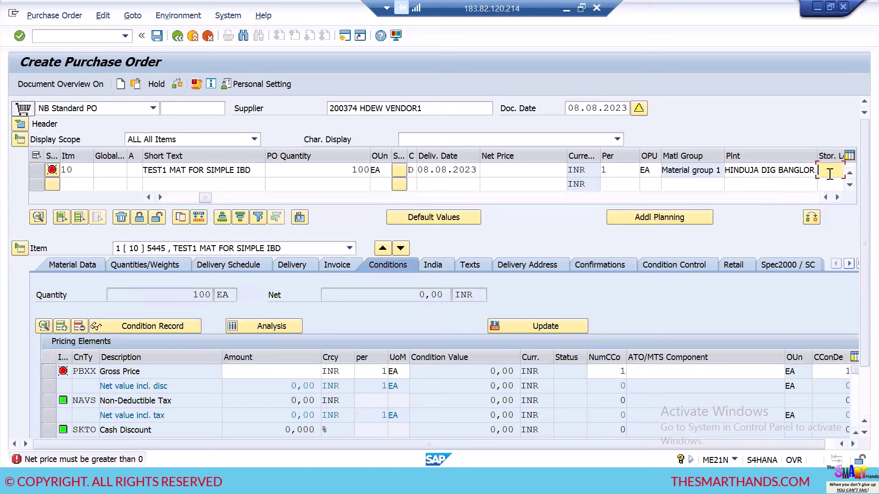
pyautogui.write('ROP')
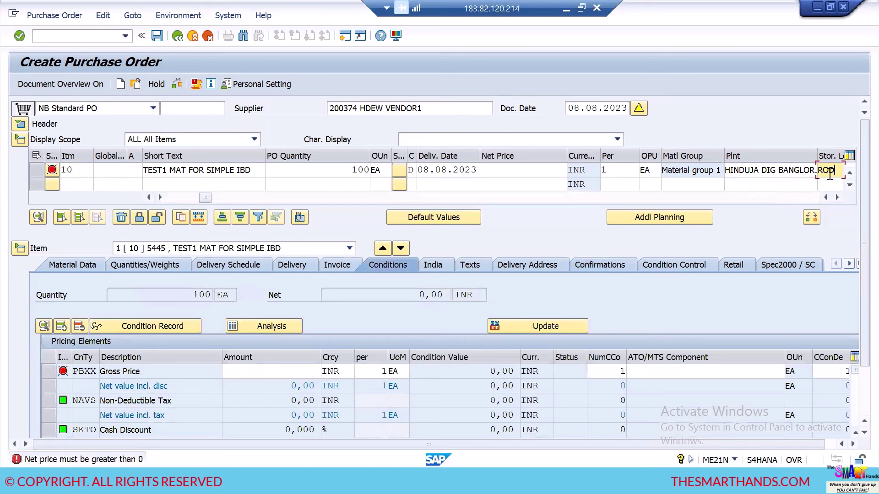
pyautogui.press('Return')
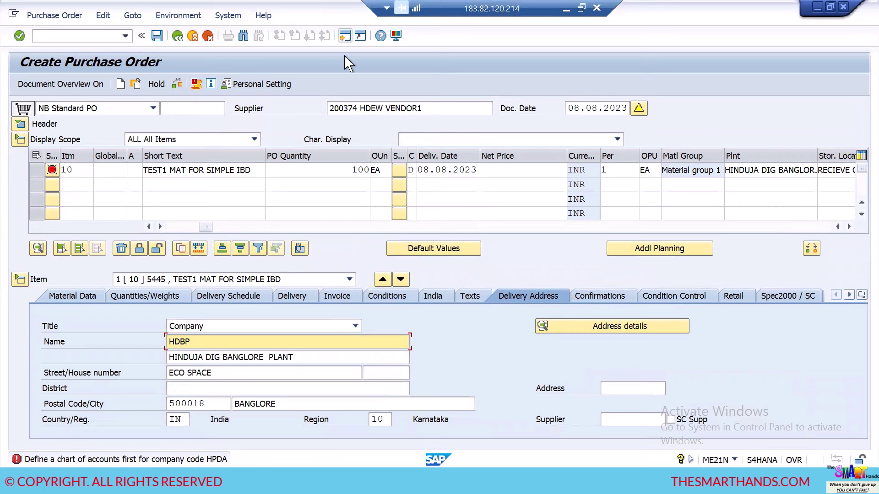
# Open transaction OBY6 in a new session and display the global data details of company code HPDA
pyautogui.click(345, 35)
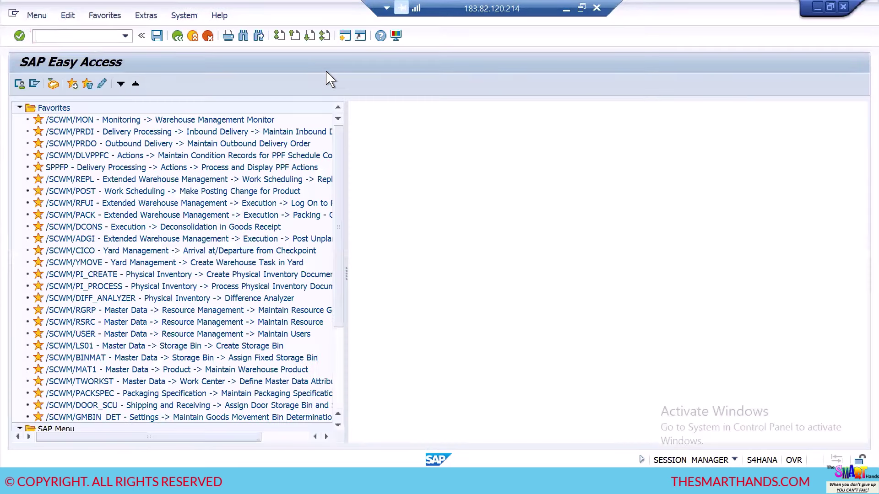
pyautogui.write('O')
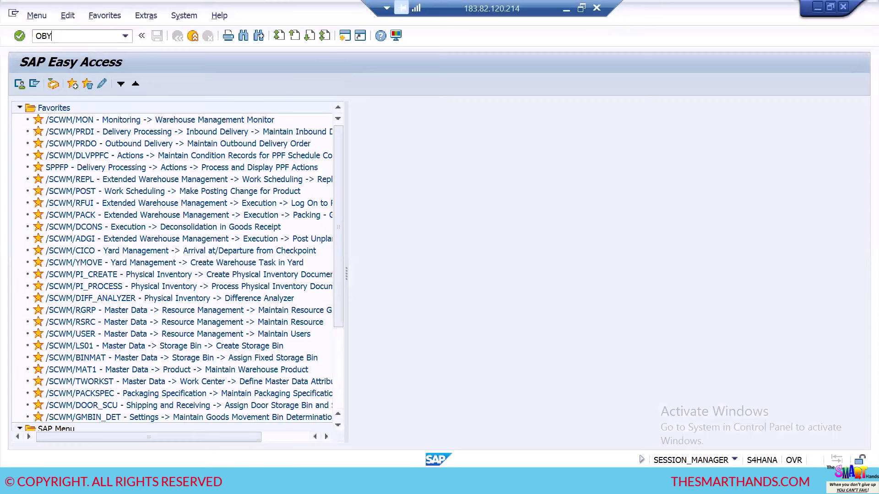
pyautogui.write('BY6')
pyautogui.press('Return')
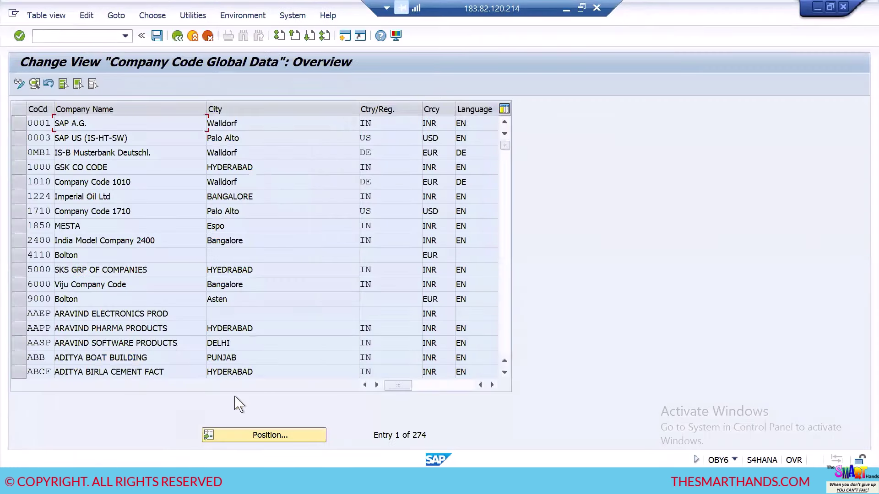
pyautogui.click(265, 435)
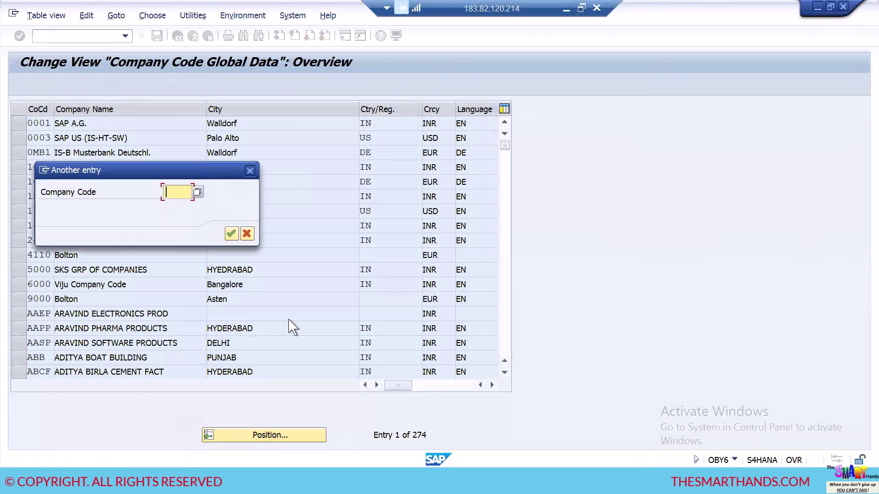
pyautogui.write('HPDA')
pyautogui.click(230, 234)
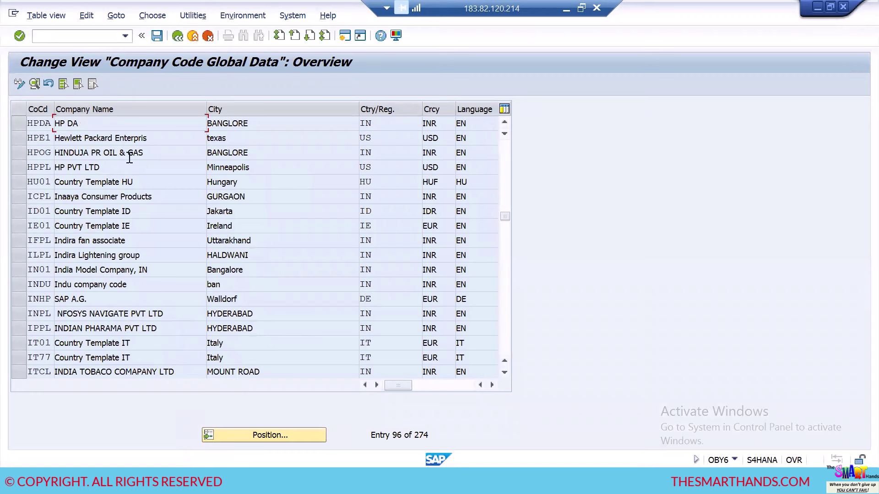
pyautogui.click(20, 123)
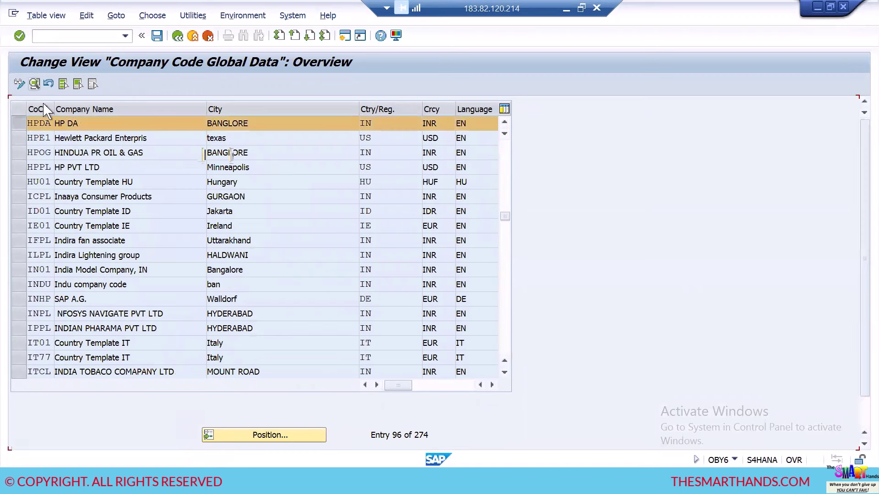
pyautogui.press('F2')
# Set the country chart of accounts to INT for company code HPDA, save it, and return to the purchase order
pyautogui.click(395, 155)
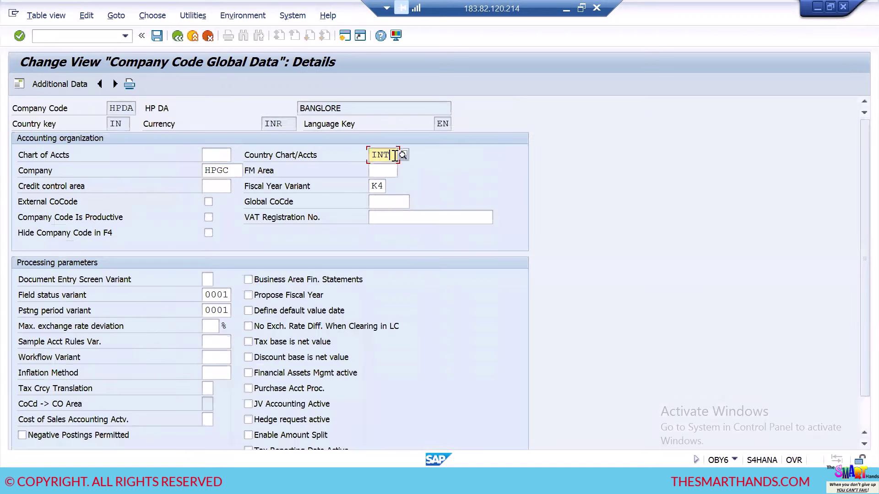
pyautogui.press('BackSpace')
pyautogui.press('BackSpace')
pyautogui.press('BackSpace')
pyautogui.write('INT')
pyautogui.press('Return')
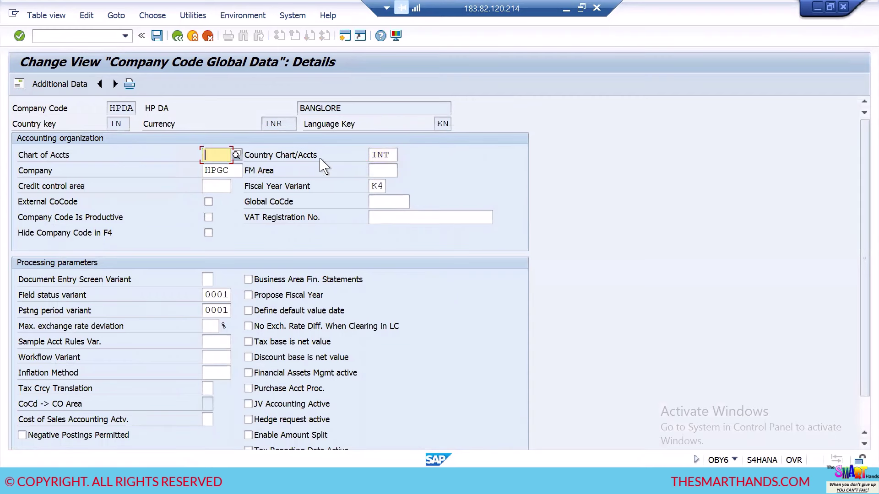
pyautogui.click(157, 40)
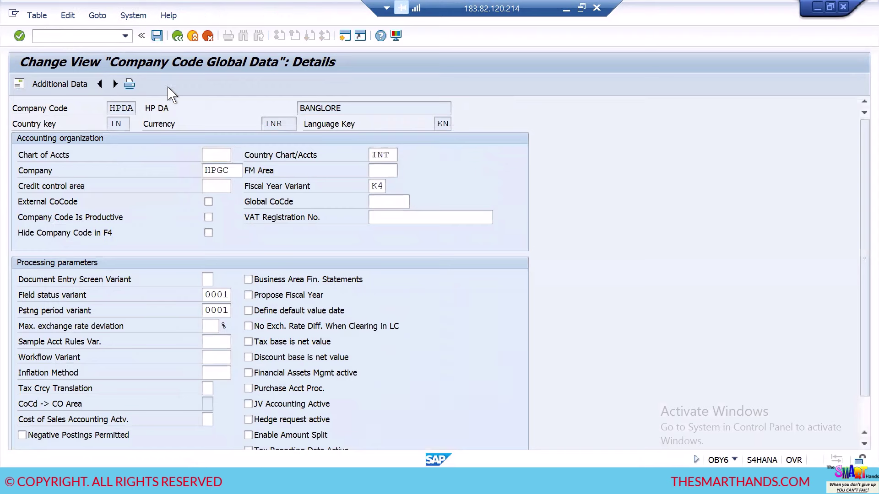
pyautogui.click(284, 220)
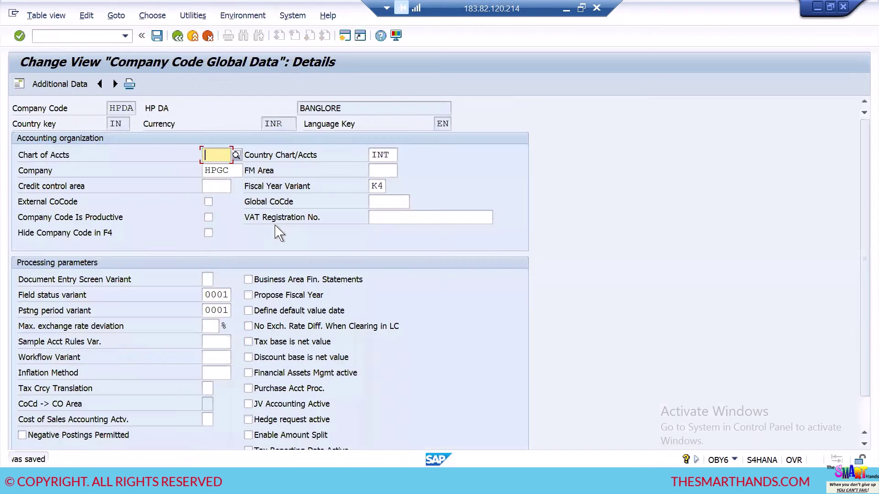
pyautogui.press('F3')
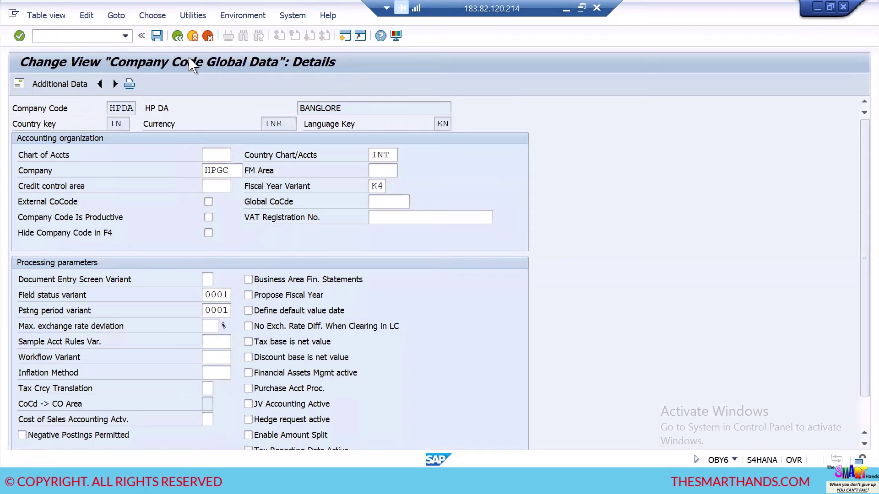
pyautogui.press('F3')
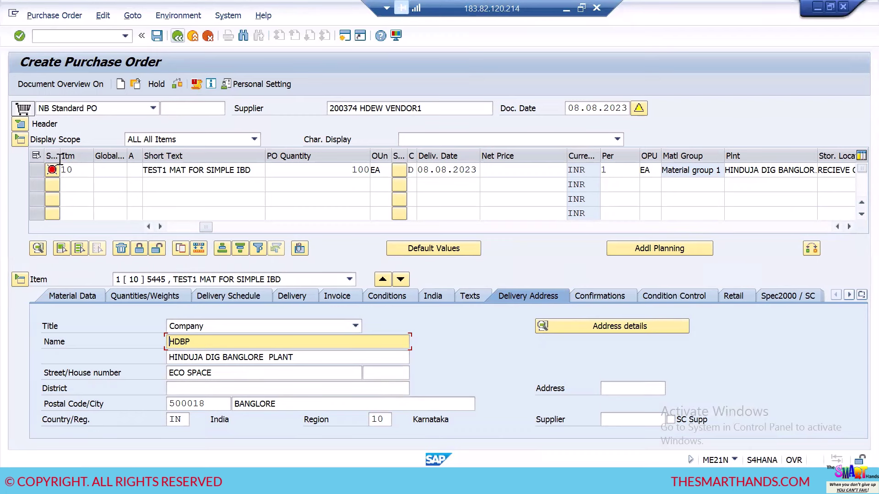
# Check the header's organizational data and the item's storage location, and set the item's confirmation control to 0004 Inbound Delivery
pyautogui.click(20, 127)
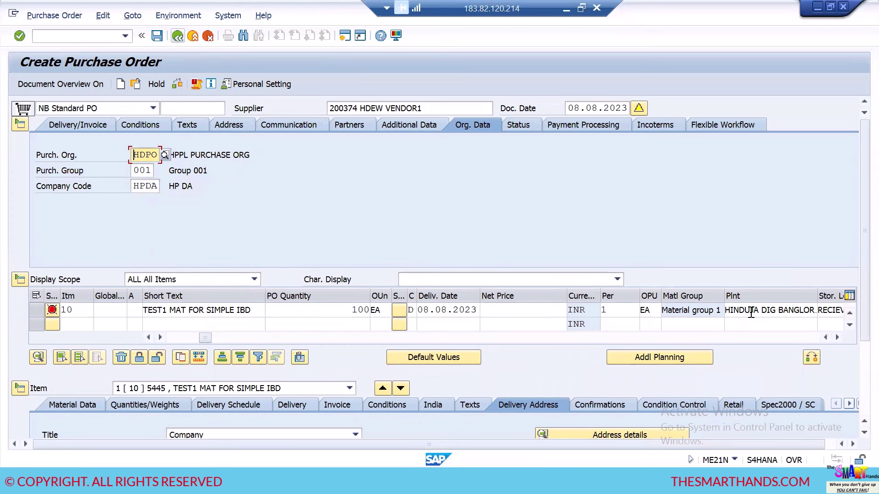
pyautogui.click(837, 337)
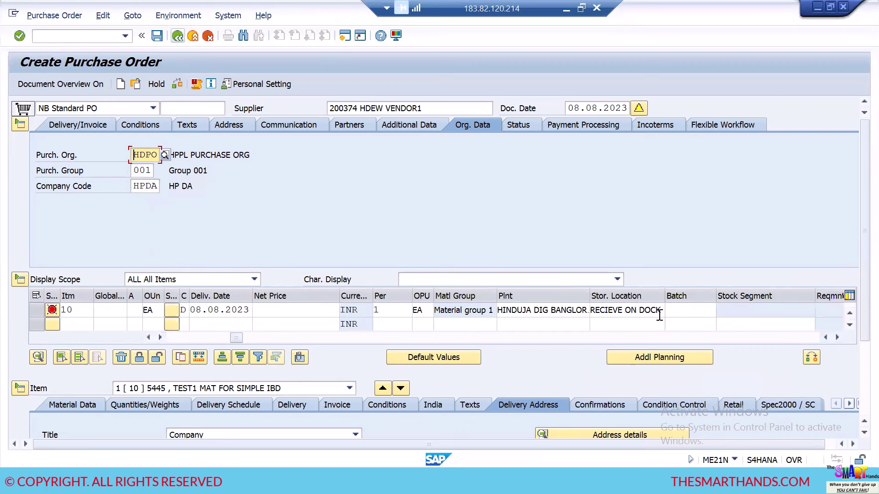
pyautogui.moveTo(863, 328); pyautogui.dragTo(865, 418)
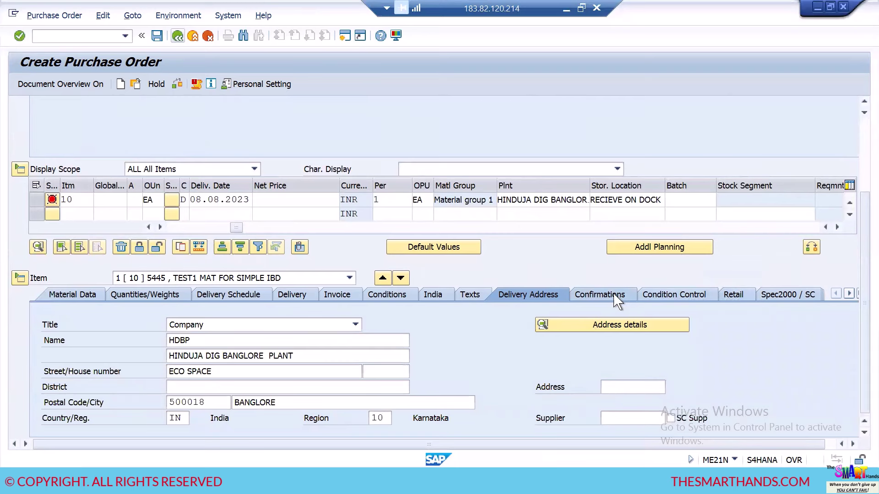
pyautogui.click(600, 295)
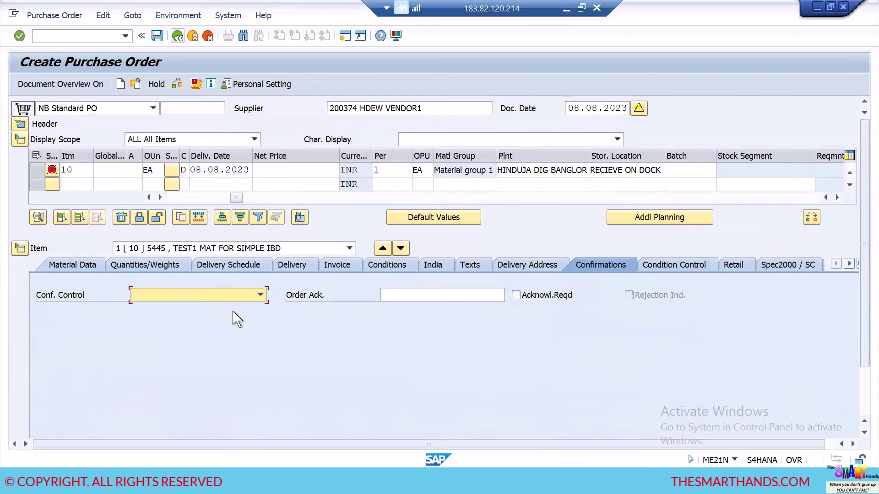
pyautogui.click(261, 297)
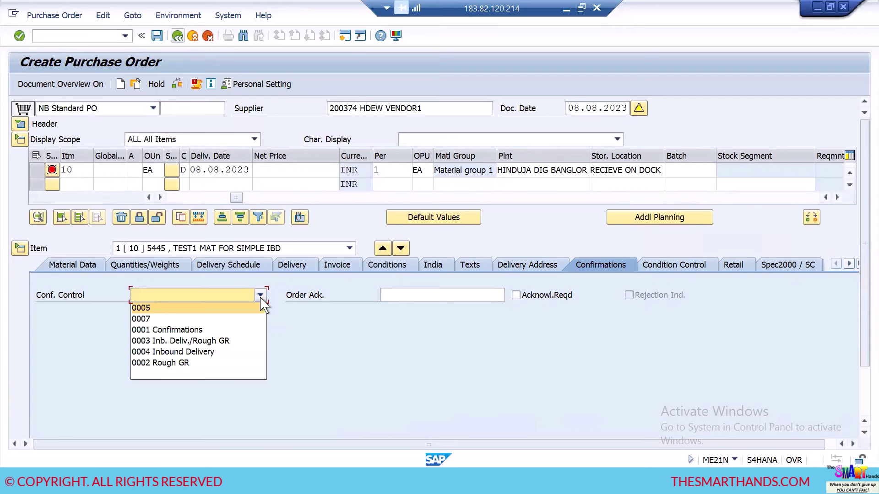
pyautogui.click(179, 352)
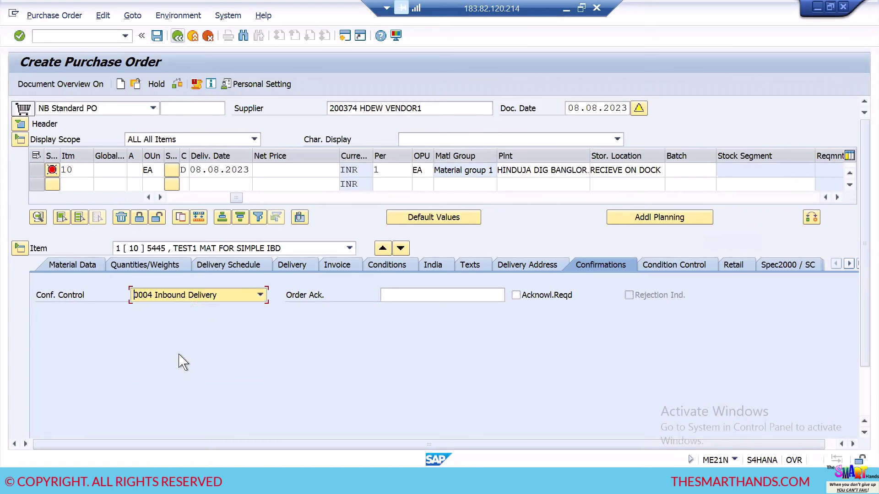
pyautogui.press('Return')
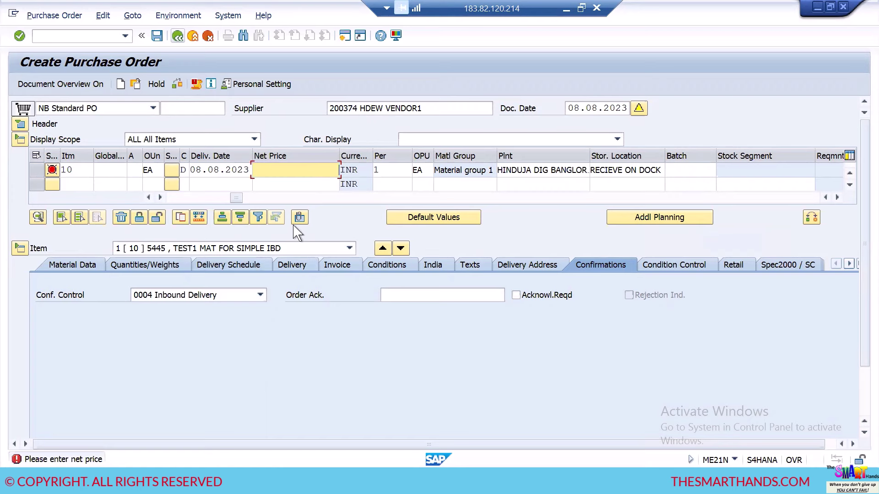
# Set the item's net price to 100 INR and accept the supplier role warning
pyautogui.write('100')
pyautogui.press('Return')
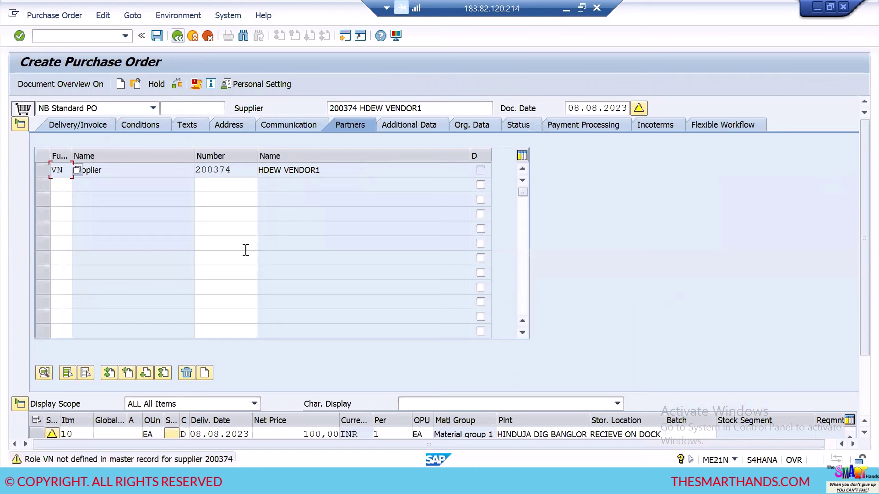
pyautogui.press('Return')
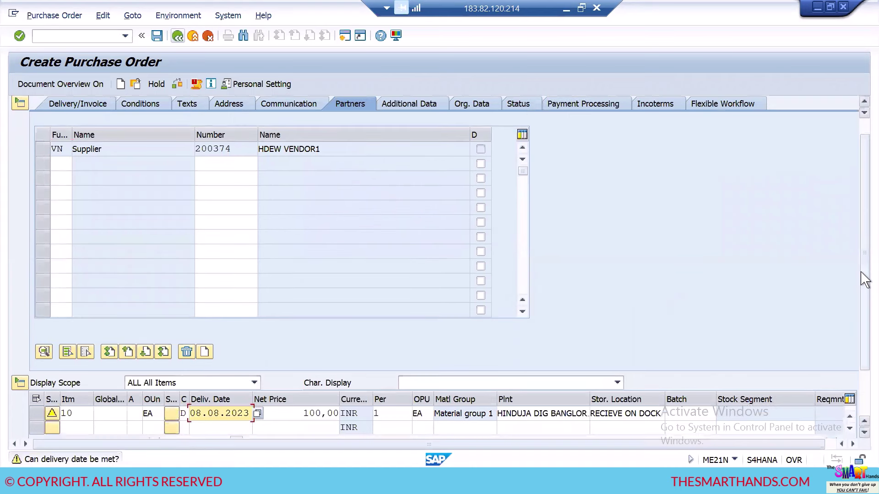
pyautogui.moveTo(863, 278); pyautogui.dragTo(864, 339)
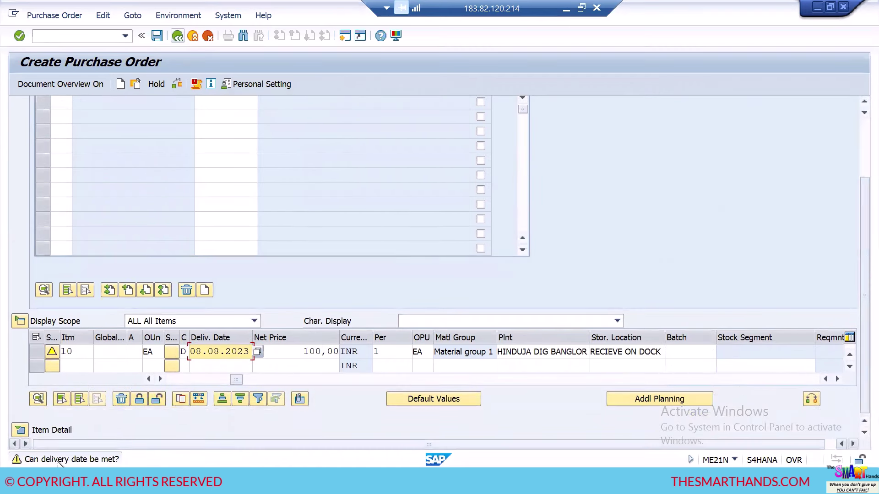
# Set the delivery date of purchase order item 10 to 11.08.2023
pyautogui.click(258, 361)
pyautogui.press('F4')
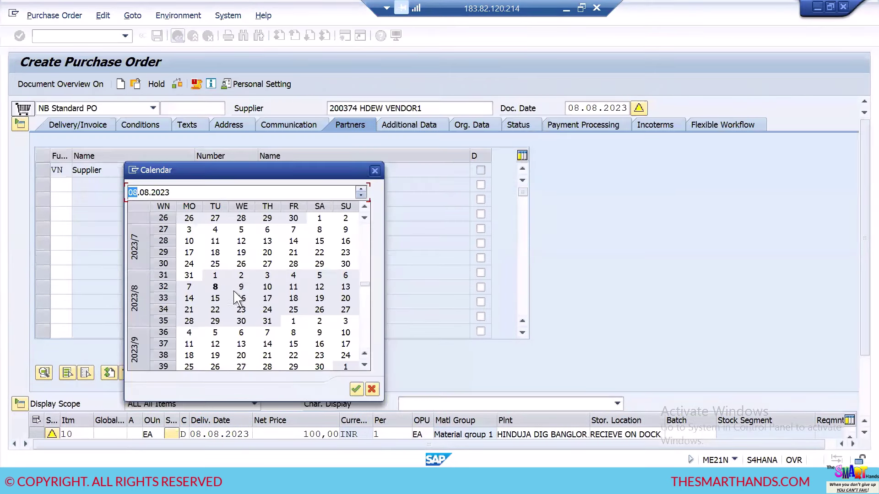
pyautogui.doubleClick(294, 286)
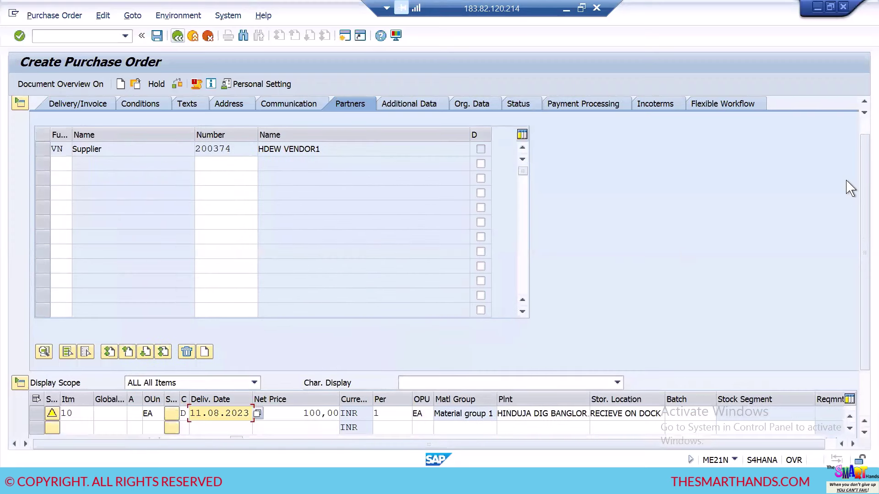
# Review the header's supplier and organizational data, and the item's material, quantity, delivery date and net price
pyautogui.moveTo(863, 177); pyautogui.dragTo(863, 118)
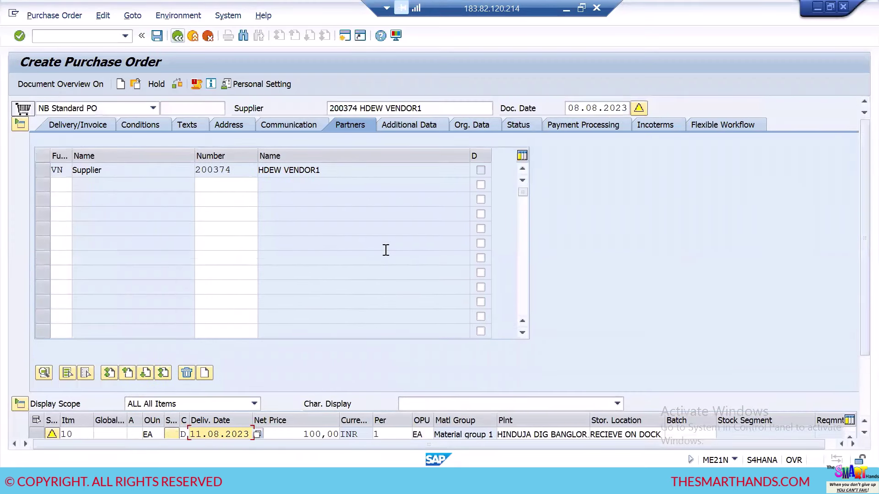
pyautogui.scroll(-1, 387, 250)
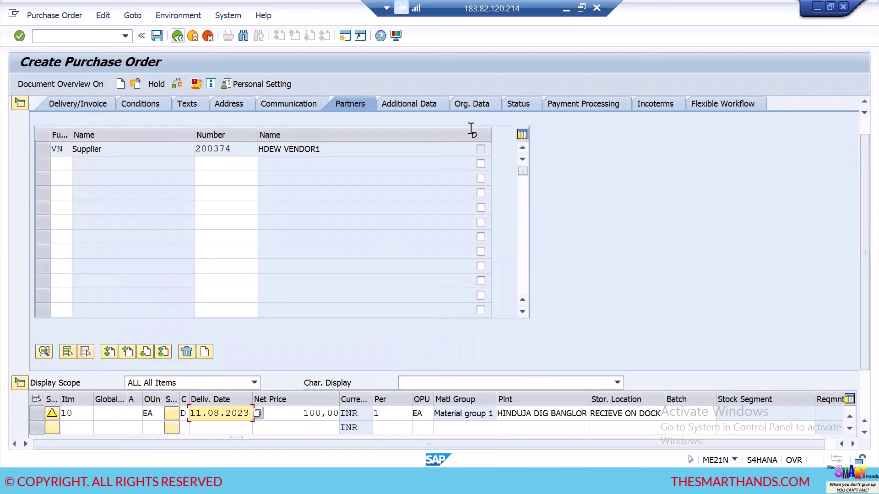
pyautogui.click(474, 107)
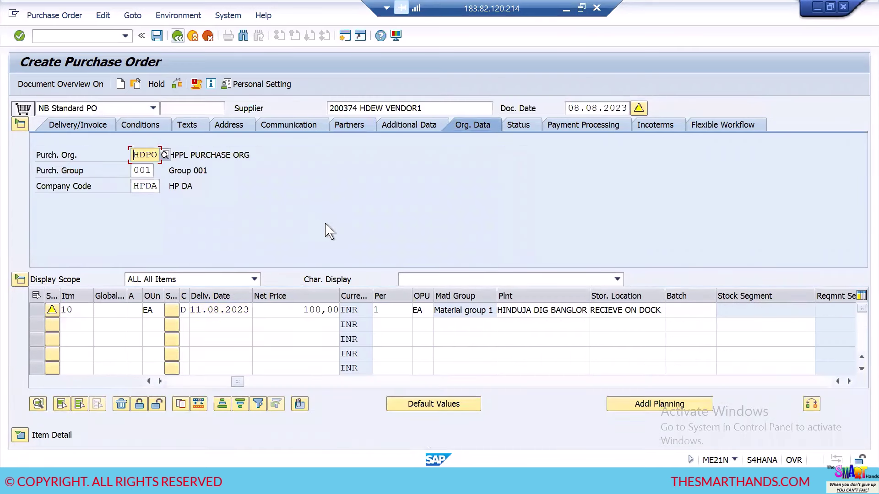
pyautogui.moveTo(429, 108); pyautogui.dragTo(323, 105)
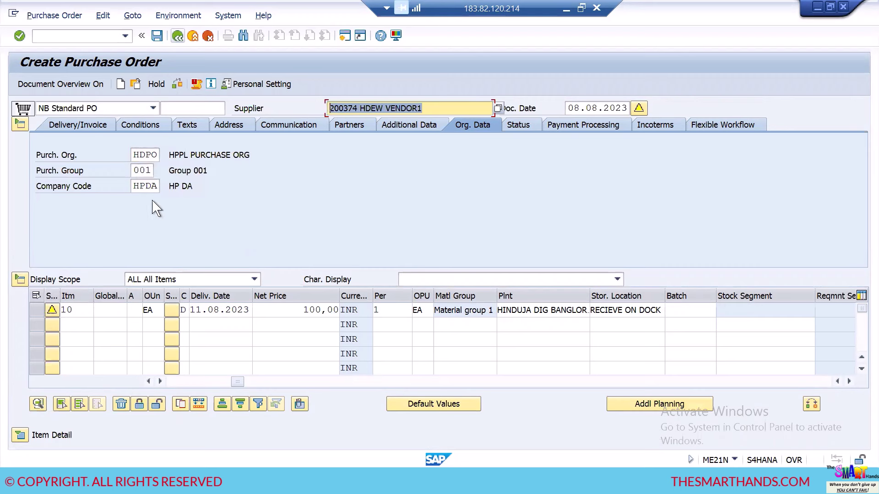
pyautogui.moveTo(152, 174); pyautogui.dragTo(125, 191)
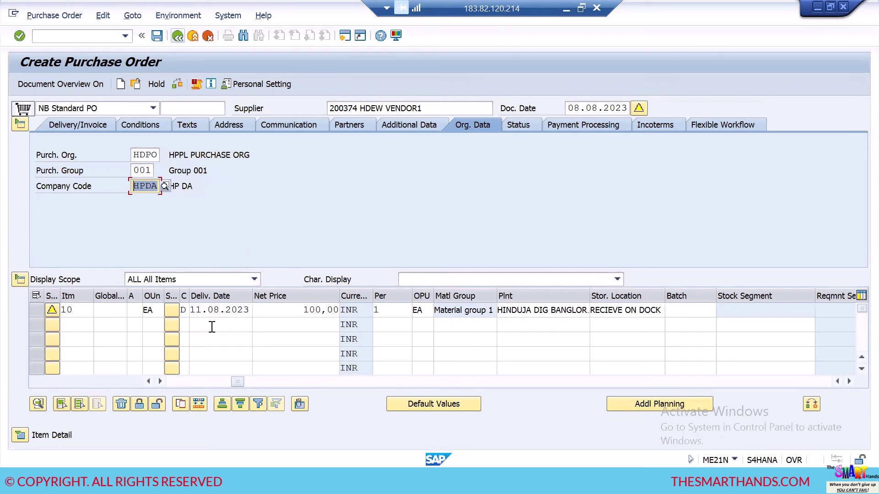
pyautogui.moveTo(237, 382); pyautogui.dragTo(177, 382)
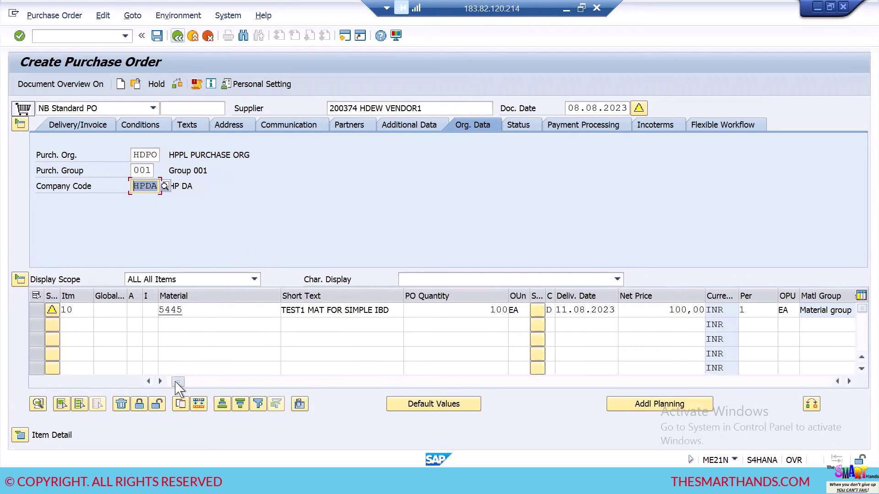
pyautogui.click(191, 309)
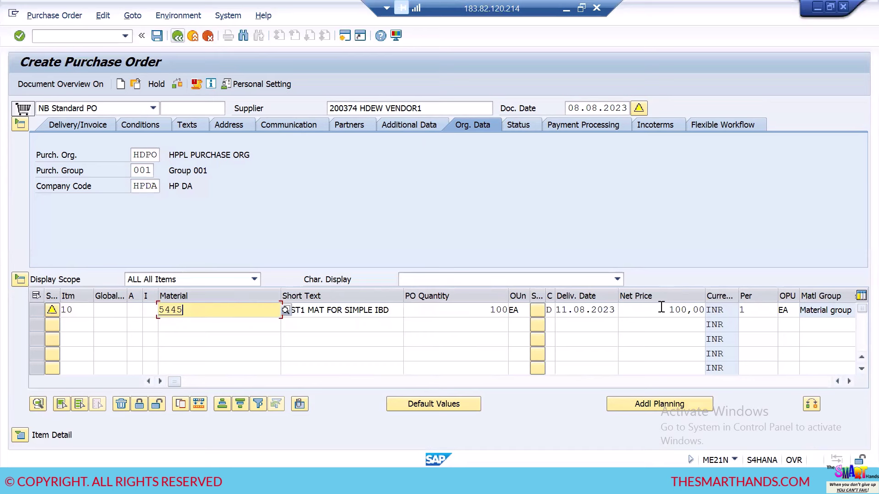
pyautogui.moveTo(662, 308); pyautogui.dragTo(708, 307)
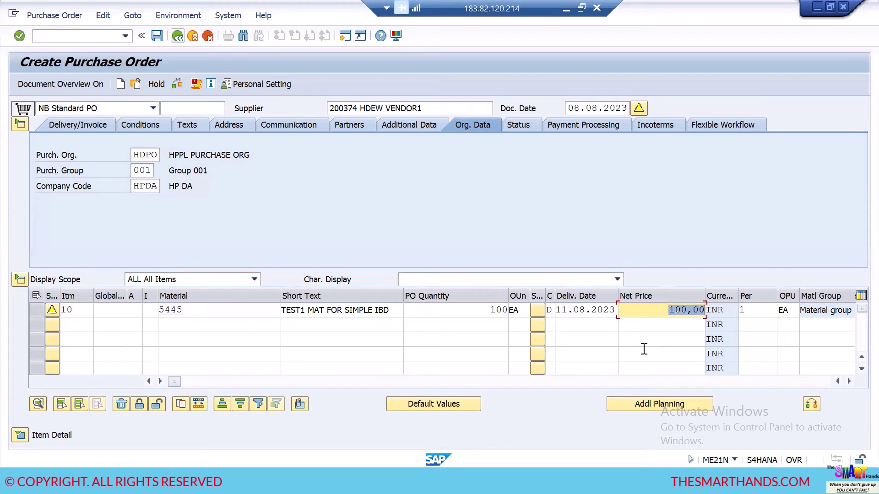
pyautogui.click(849, 381)
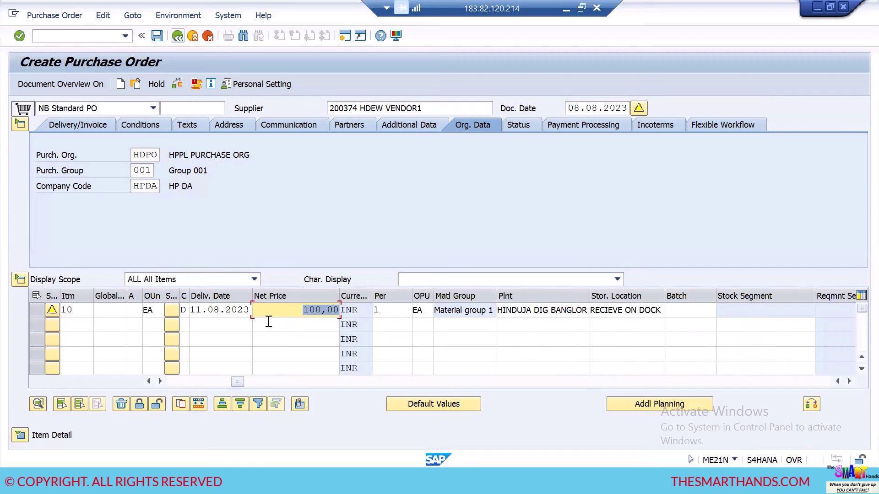
# Check the item's confirmation control and save the purchase order
pyautogui.click(20, 435)
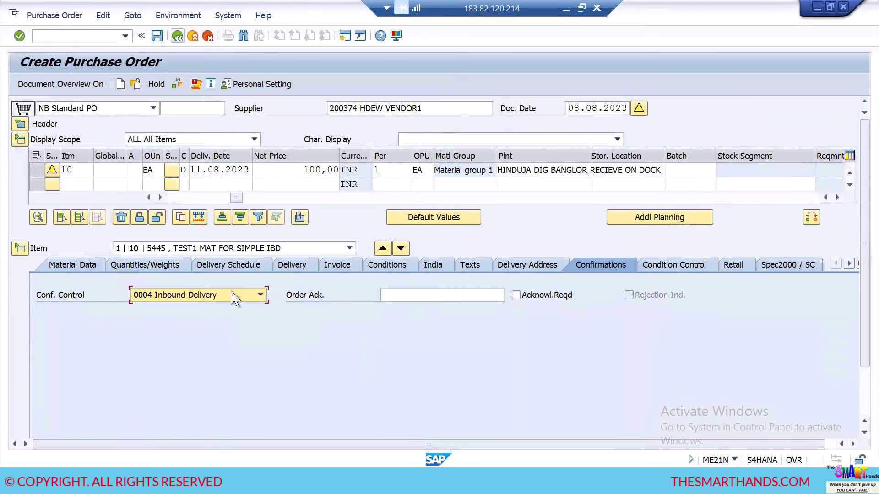
pyautogui.click(211, 296)
pyautogui.click(157, 35)
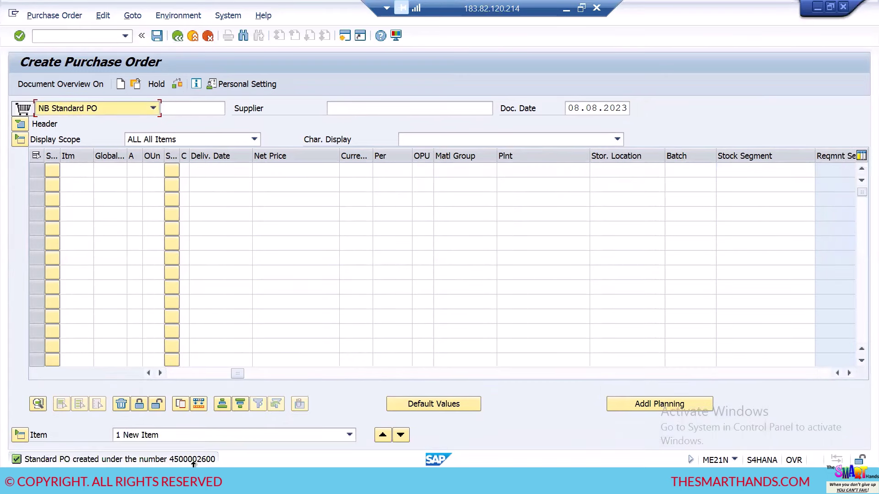
# Copy the new purchase order number to the end of line 1 in the SIMPLE INBOUND PROCESS Notepad file, adding blank lines below
pyautogui.doubleClick(194, 461)
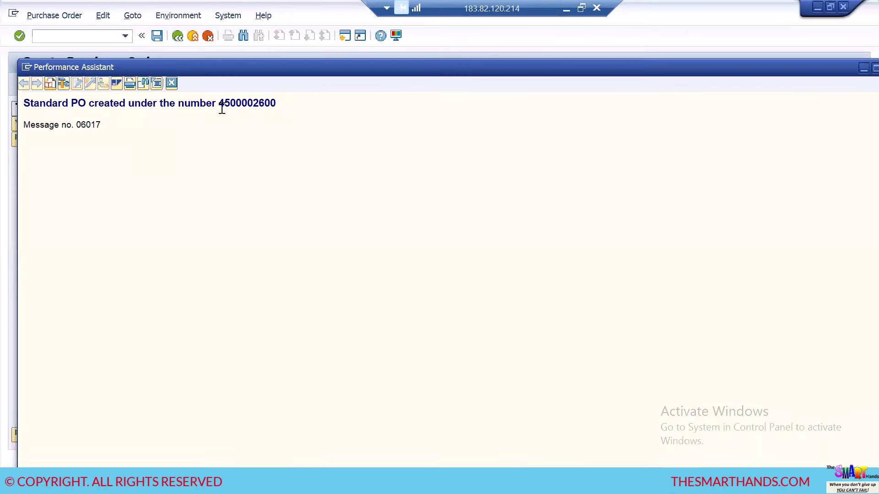
pyautogui.doubleClick(263, 105)
pyautogui.hotkey('ctrl', 'c')
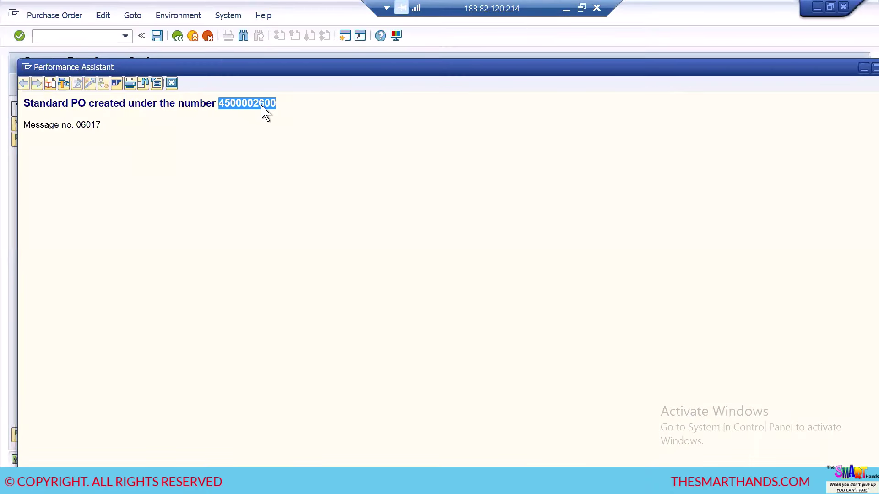
pyautogui.click(190, 462)
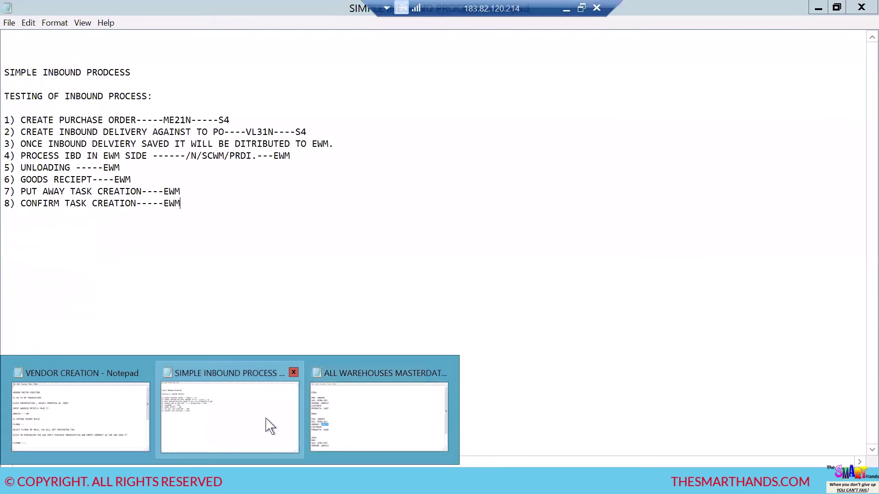
pyautogui.click(269, 424)
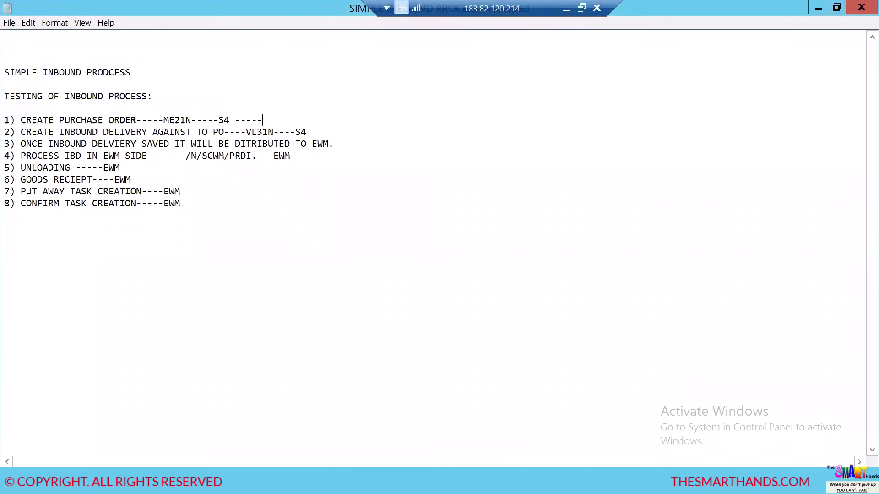
pyautogui.hotkey('ctrl', 'v')
pyautogui.press('Return')
pyautogui.press('Return')
pyautogui.press('Return')
pyautogui.press('Return')
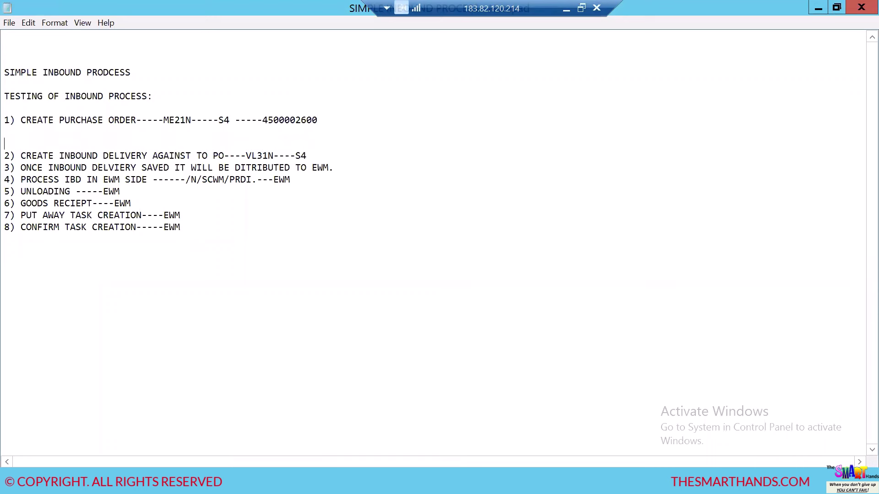
# Add the lines "INPUT SUPPLIER NUMBER," and "PURCHASE ORGANIZATION," beneath the purchase order creation entry
pyautogui.click(338, 120)
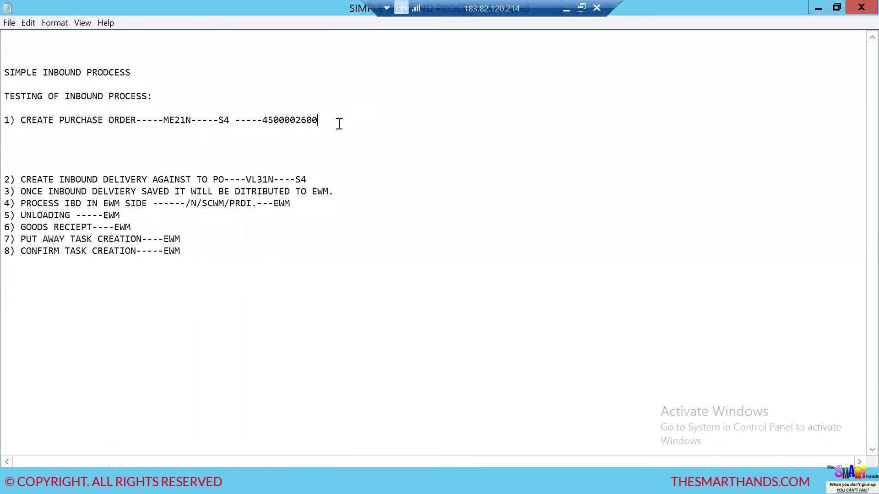
pyautogui.press('Return')
pyautogui.press('Return')
pyautogui.write('IN')
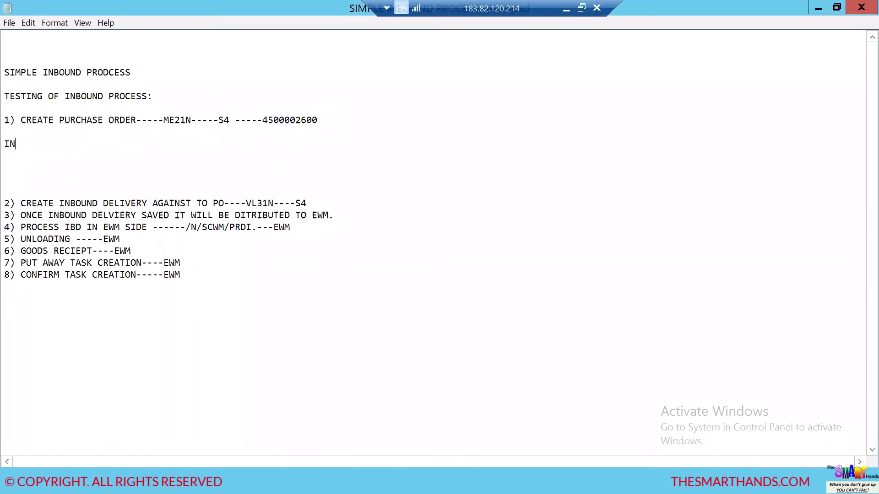
pyautogui.write('PUT SUPPLEER NUMBER,')
pyautogui.press('Return')
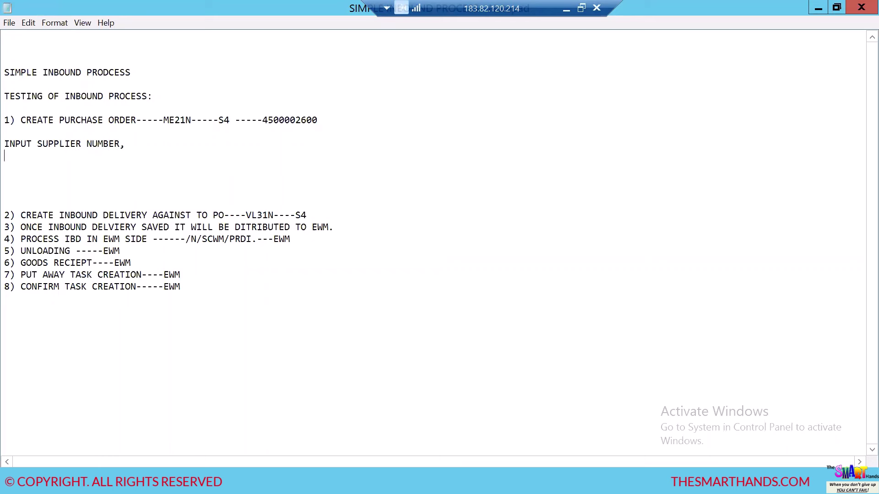
pyautogui.write('PURCHASE ORGANIZATION,')
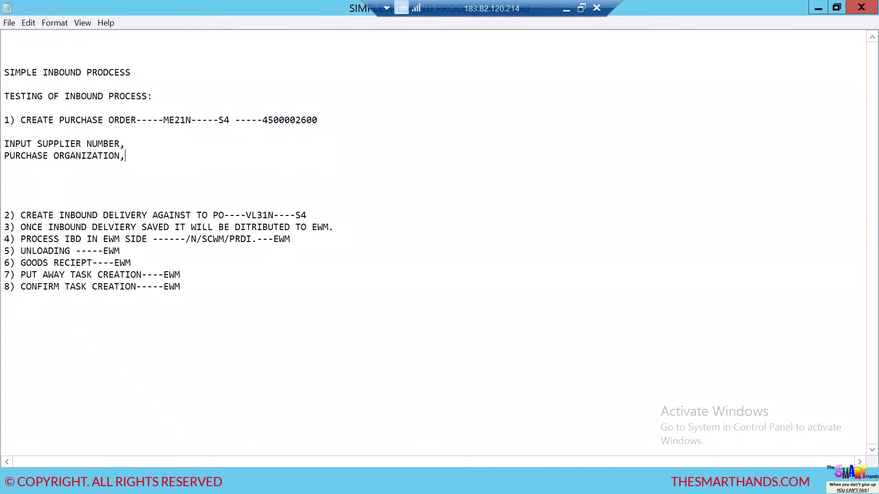
pyautogui.press('Return')
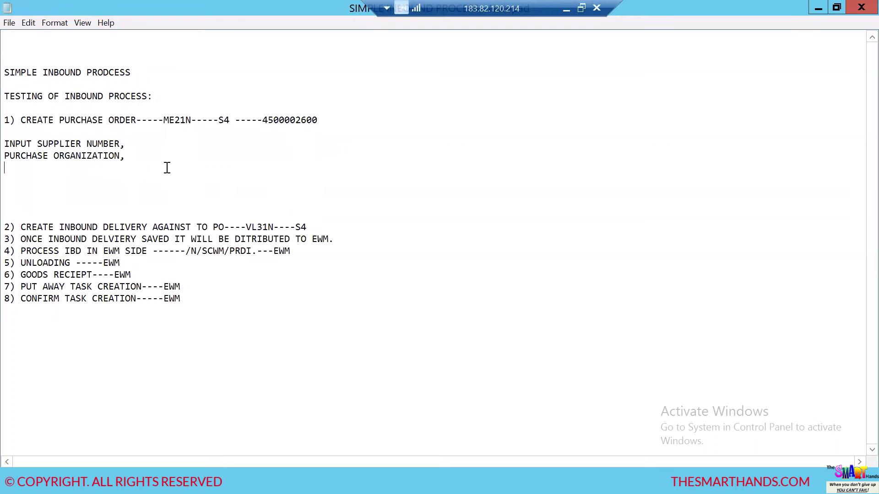
# Look up the master data notes and complete the supplier line with its number and the purchase organization line with "---HDPO"
pyautogui.hotkey('alt', 'Tab')
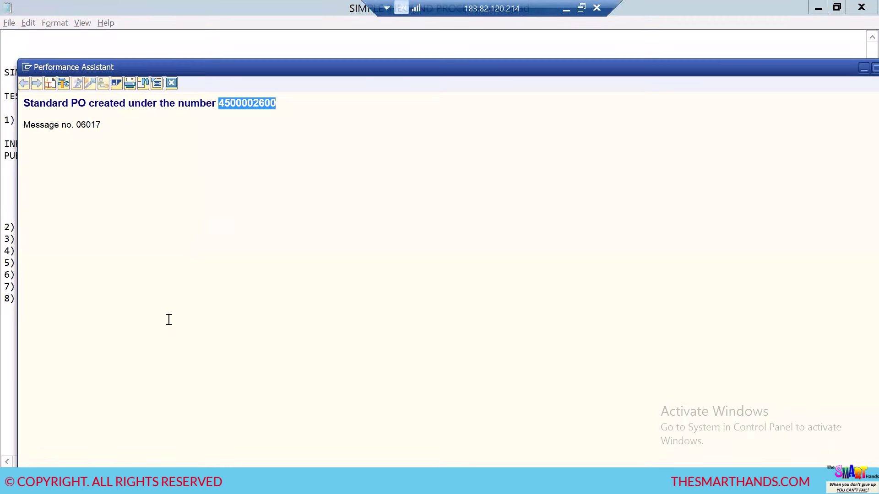
pyautogui.hotkey('alt', 'Tab')
pyautogui.moveTo(201, 465)
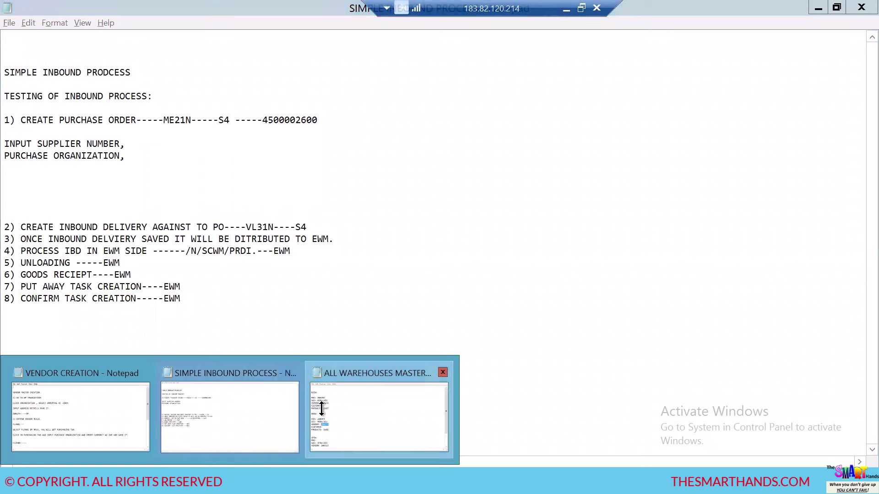
pyautogui.click(389, 412)
pyautogui.hotkey('alt', 'Tab')
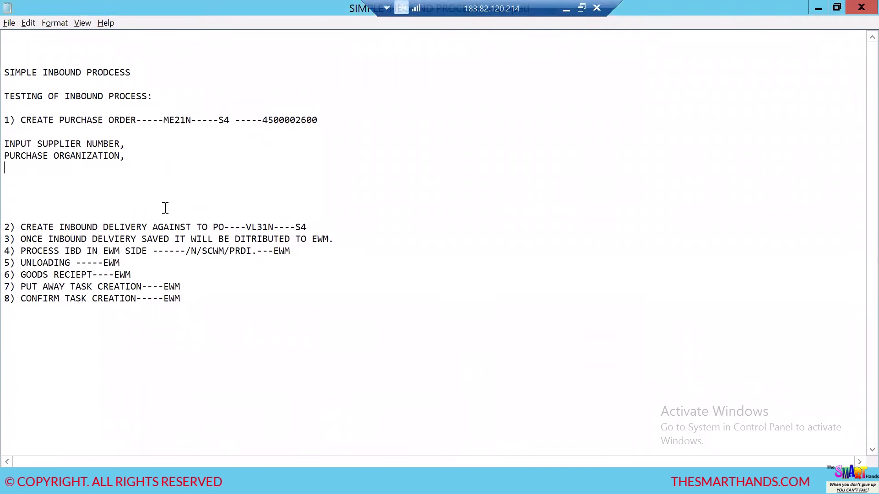
pyautogui.click(149, 144)
pyautogui.write('--200374')
pyautogui.hotkey('alt', 'Tab')
pyautogui.hotkey('alt', 'Tab')
pyautogui.write('HDPO')
pyautogui.press('Return')
# Add the lines "PURCASE GROUP-001" and "COMPANY CODE-HPDA" below the purchase organization
pyautogui.write('PUR')
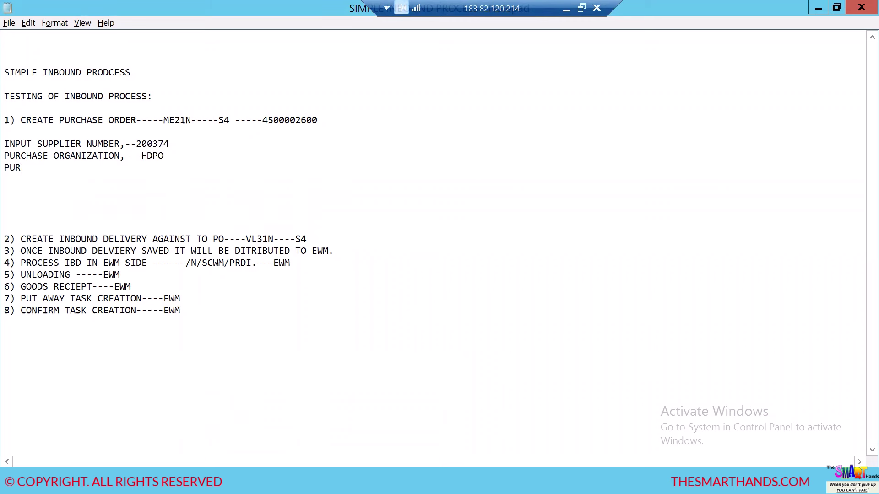
pyautogui.write('CASE GROUP-001')
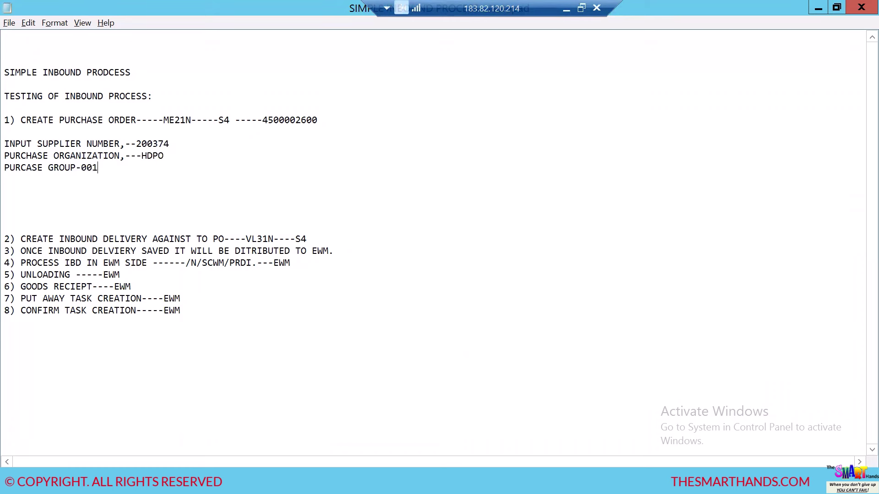
pyautogui.press('Return')
pyautogui.write('COMPAN')
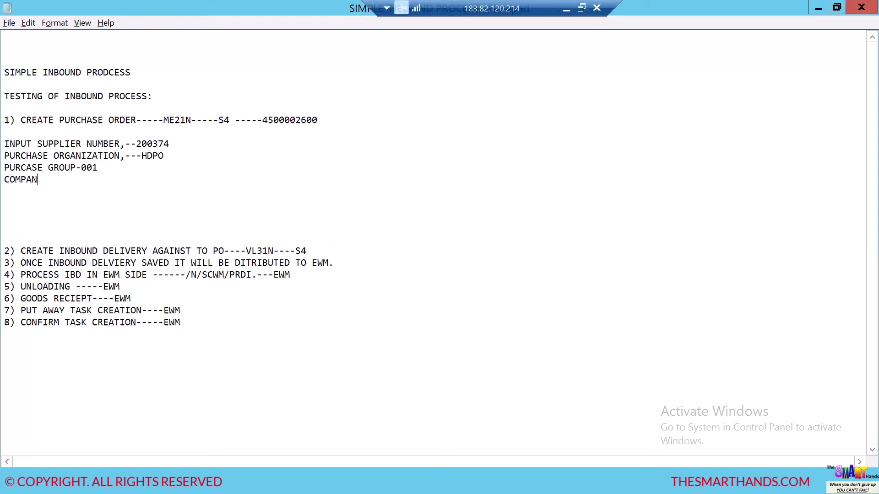
pyautogui.write('Y CODE-HPDA')
pyautogui.press('Return')
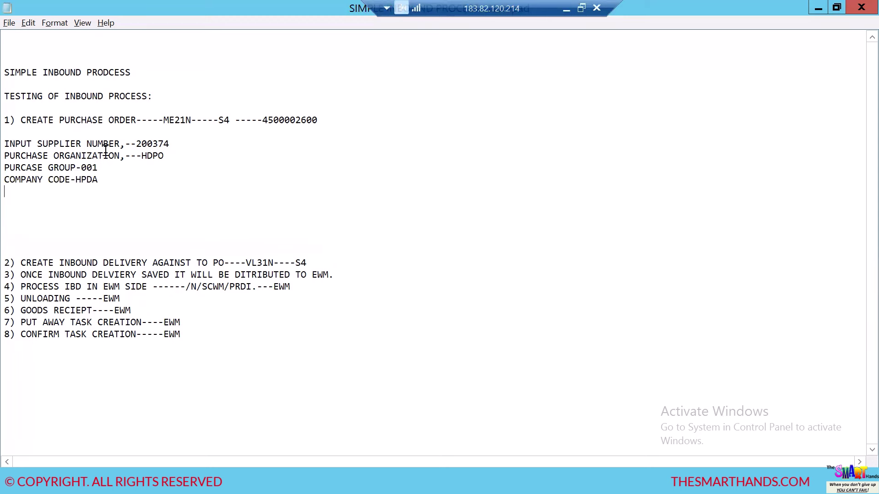
# Add the lines "INPUT MATERIAL-5445" and "QTY-100" below the company code
pyautogui.write('INPUT MATERIAL-')
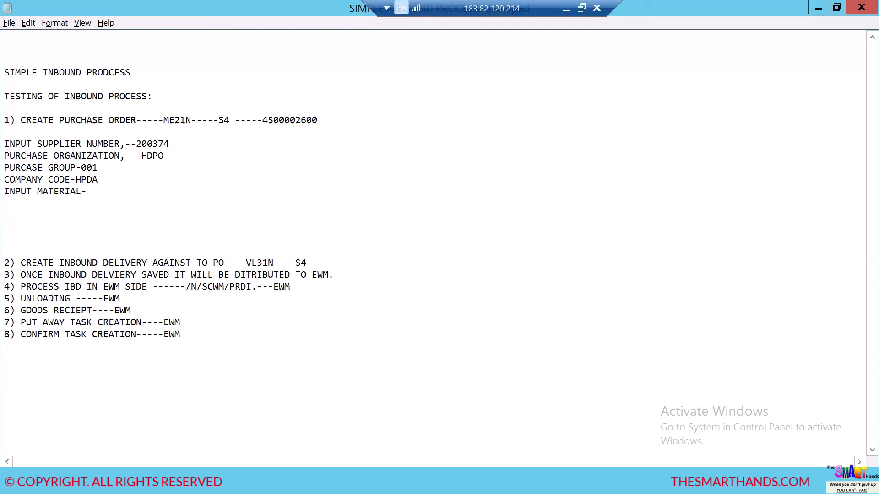
pyautogui.write('5445')
pyautogui.press('Return')
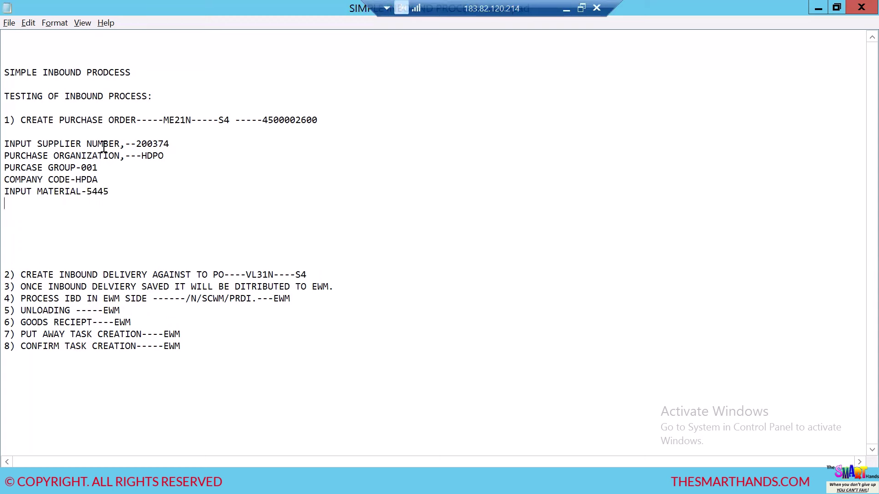
pyautogui.write('QTY-100')
pyautogui.press('Return')
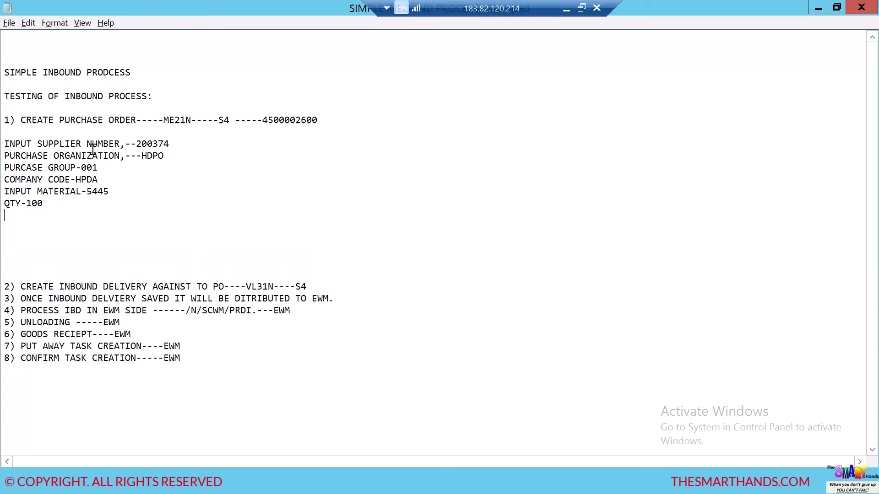
# Add the lines "PLANT---HDBP" and "STORAGE LOCATION----ROD" below the quantity
pyautogui.write('PLANT---HDBP')
pyautogui.press('Return')
pyautogui.write('SO')
pyautogui.press('BackSpace')
pyautogui.write('TORAG')
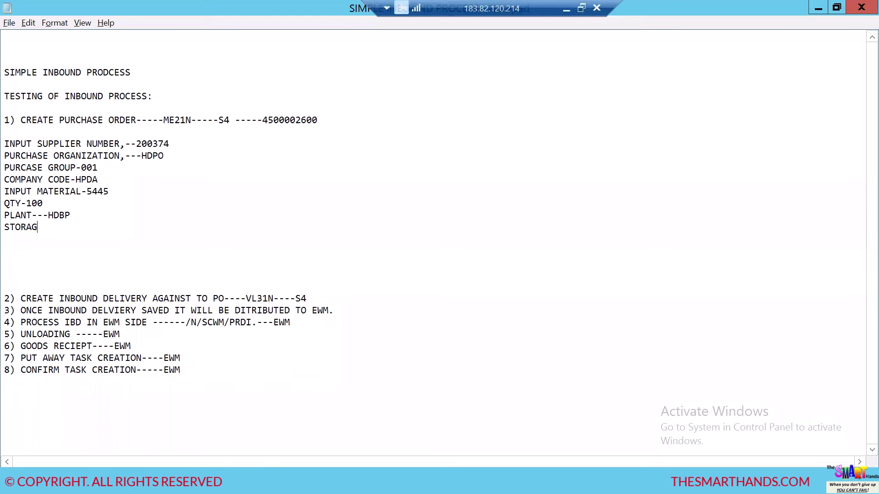
pyautogui.write('E LOCATION----ROD')
pyautogui.press('Return')
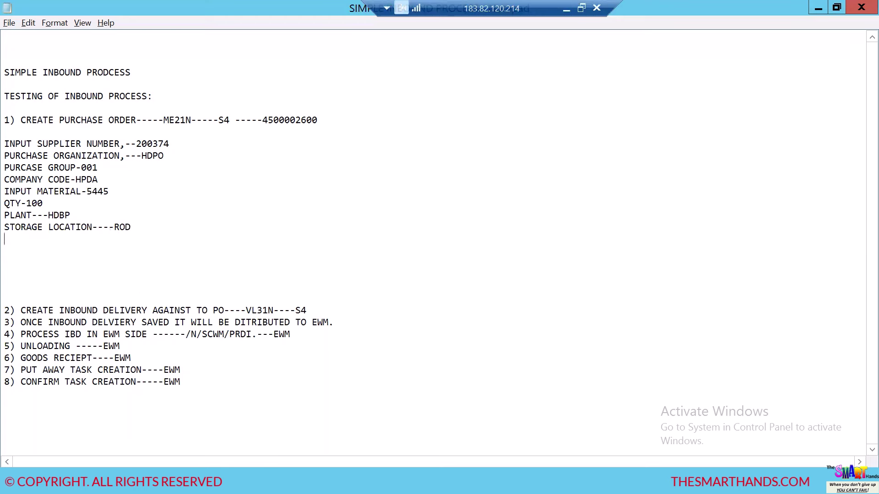
# Add the line "CONFIRMATION CONTROL KEY-0004 - IBD" below the storage location
pyautogui.write('CONFIRMATION ')
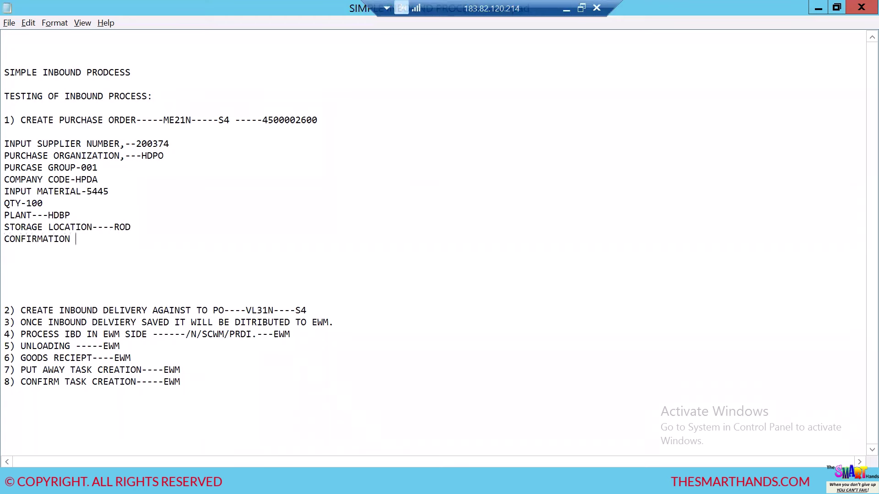
pyautogui.write('ONE')
pyautogui.press('BackSpace')
pyautogui.press('BackSpace')
pyautogui.press('BackSpace')
pyautogui.write('CON')
pyautogui.rightClick(93, 149)
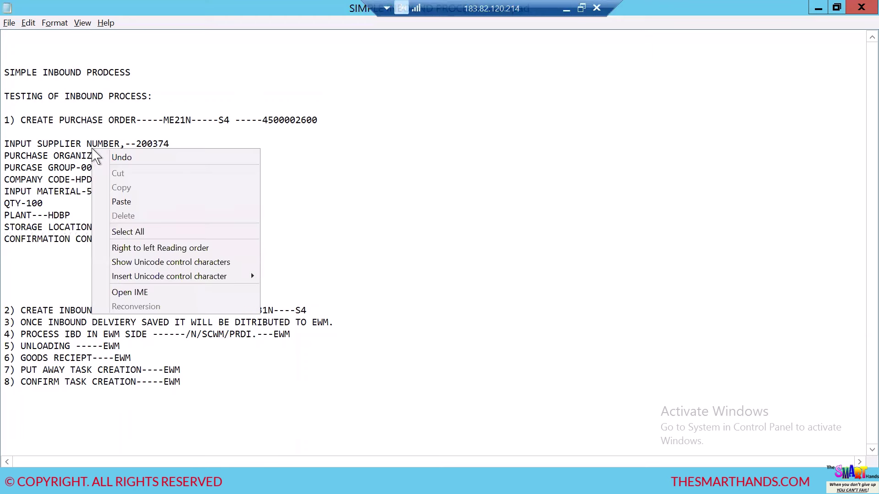
pyautogui.click(356, 252)
pyautogui.write('T')
pyautogui.press('Return')
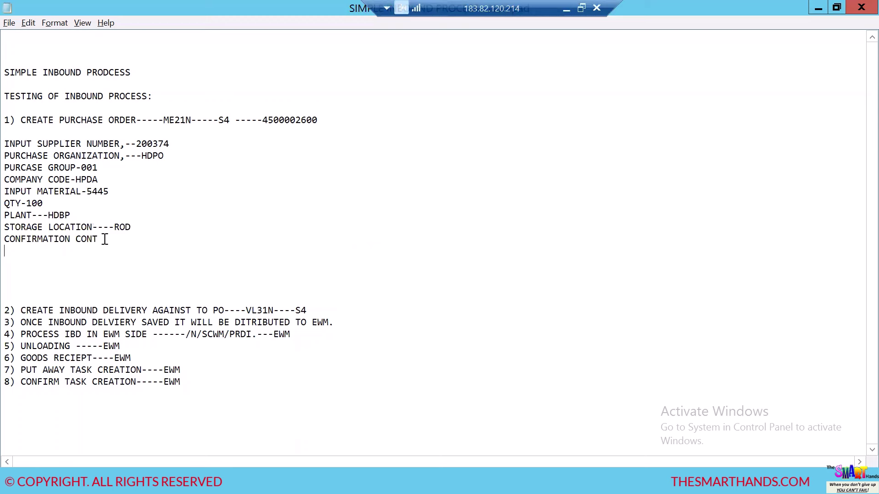
pyautogui.write('ROL KEY-0004 - IBD')
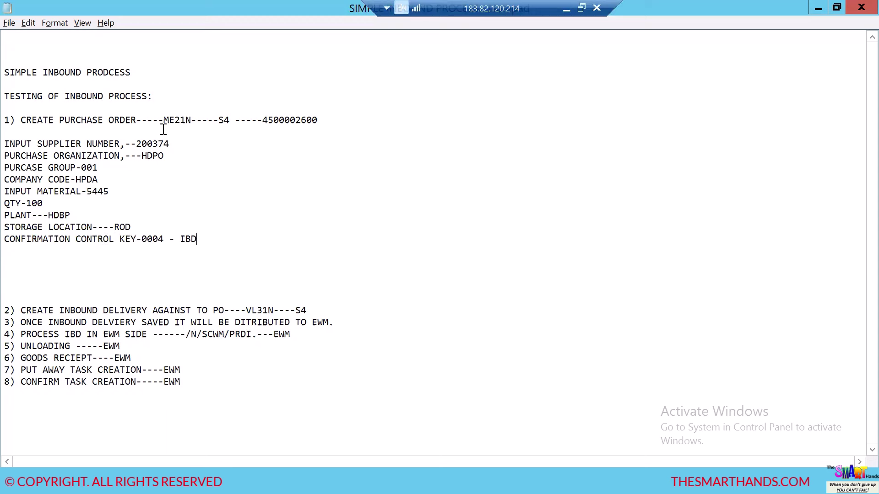
# Remove the surplus blank lines between the confirmation control key line and item 2 of the notes
pyautogui.click(288, 122)
pyautogui.press('BackSpace')
pyautogui.press('BackSpace')
pyautogui.press('BackSpace')
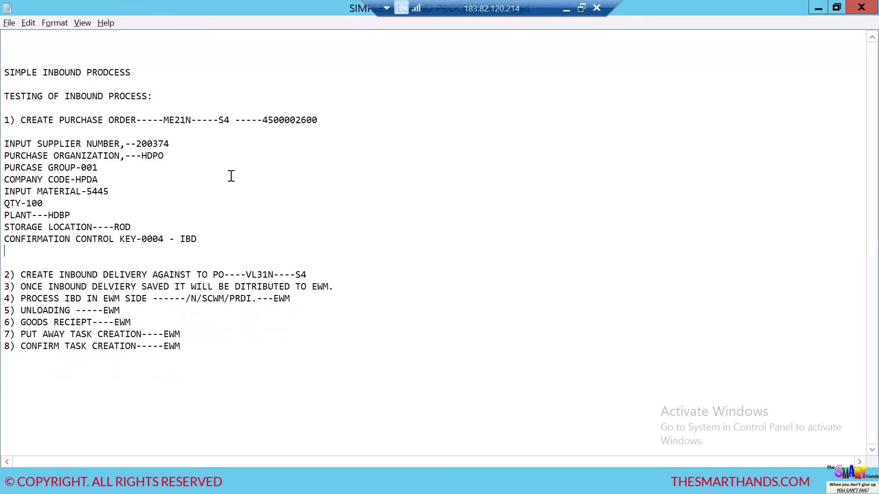
# Switch to the second SAP session and start an inbound delivery in VL31N with the proposed supplier and purchase order
pyautogui.hotkey('alt', 'Tab')
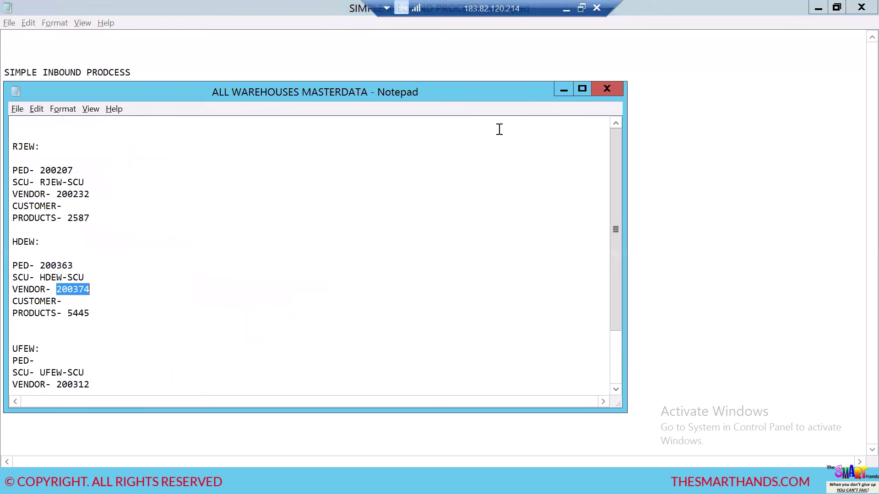
pyautogui.click(563, 90)
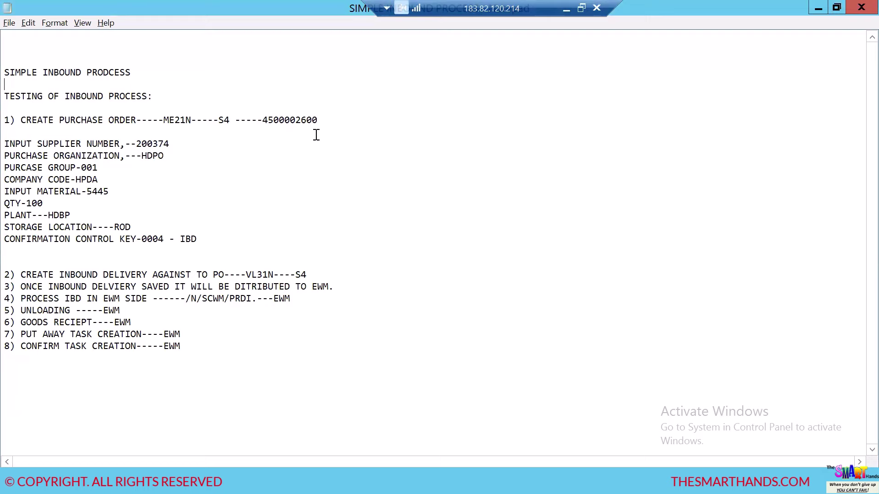
pyautogui.press('super+d')
pyautogui.moveTo(302, 483)
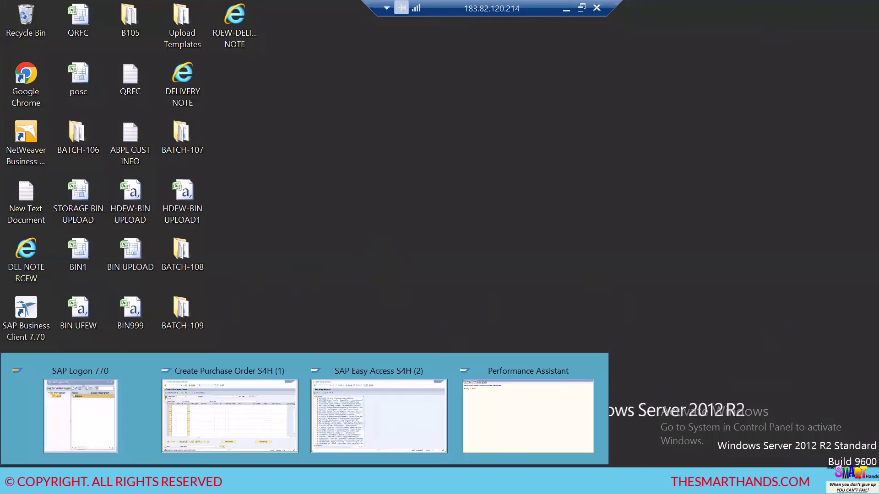
pyautogui.click(402, 432)
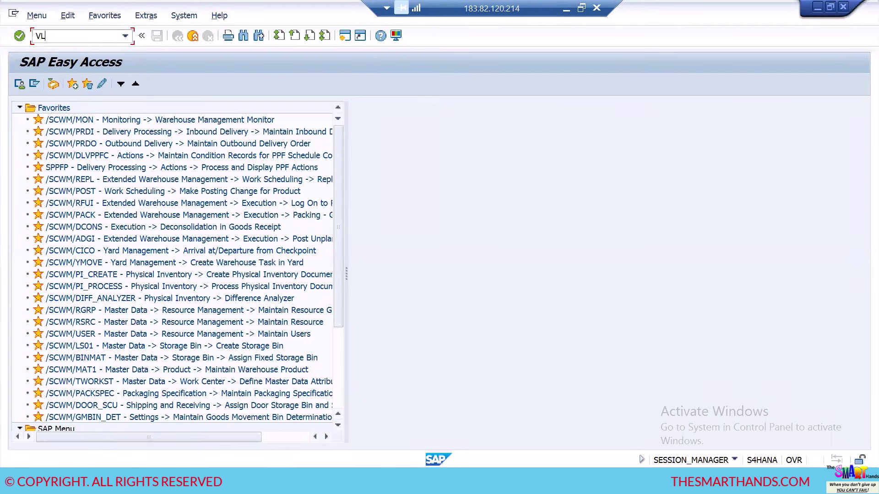
pyautogui.write('N')
pyautogui.press('Return')
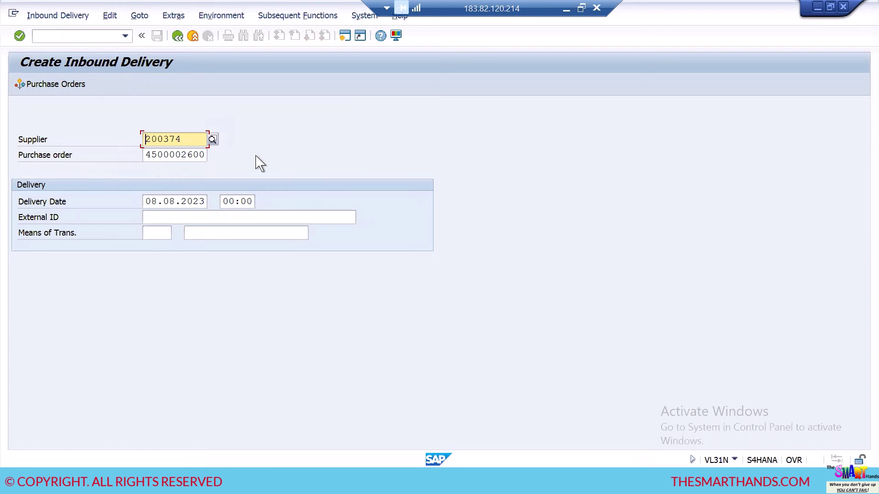
pyautogui.press('Return')
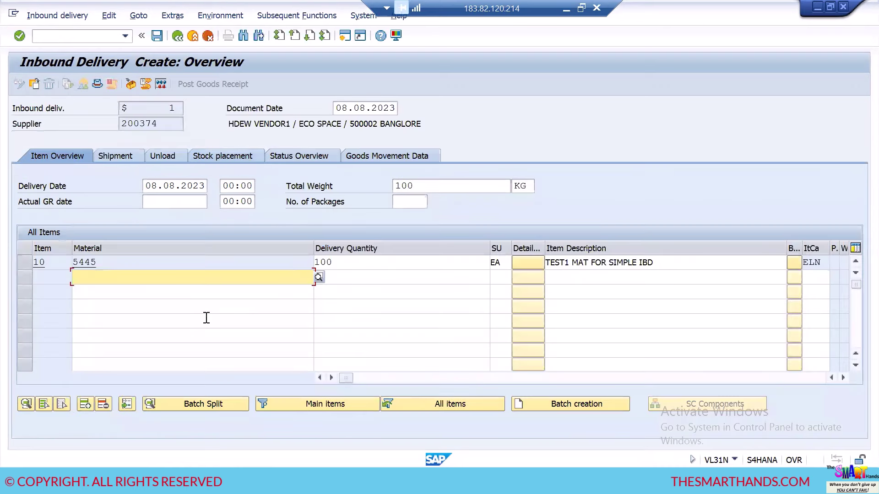
# Enter a delivery quantity of 100 for item 10 with material 5445
pyautogui.click(105, 263)
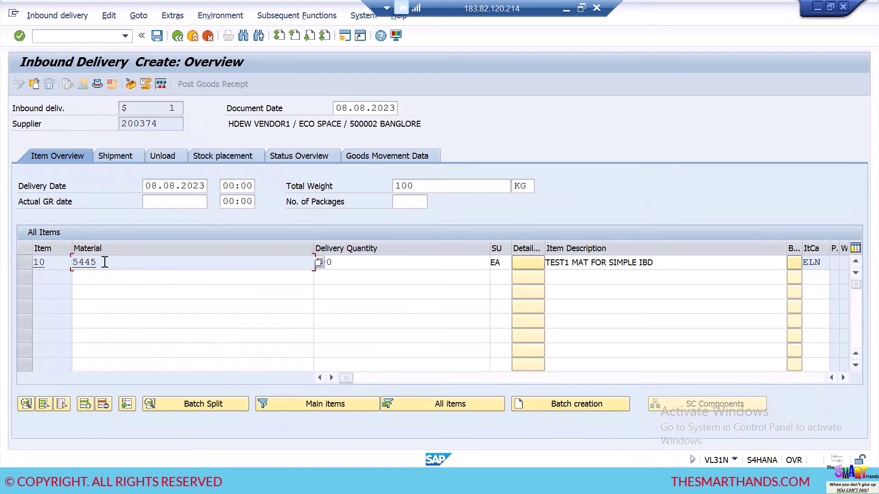
pyautogui.click(346, 265)
pyautogui.write('100')
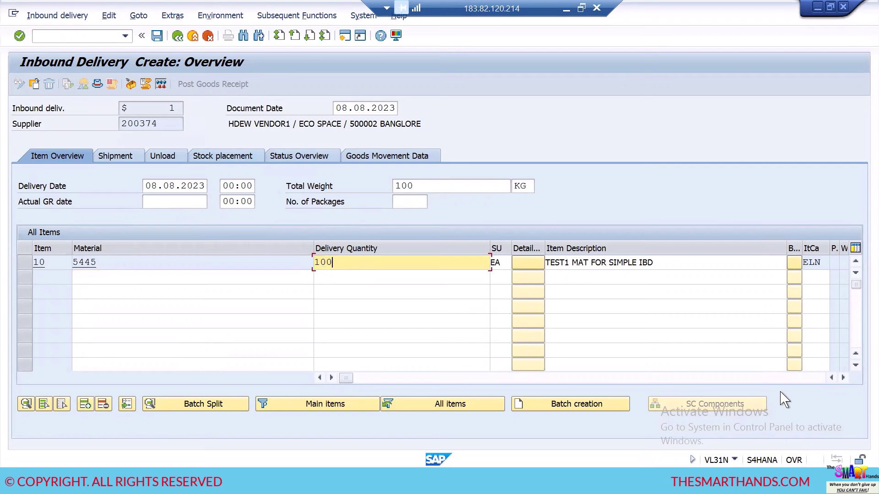
# Examine the remaining columns of item 10, including reference document, gross weight, plant and storage location
pyautogui.click(843, 378)
pyautogui.click(843, 378)
pyautogui.click(843, 378)
pyautogui.click(843, 378)
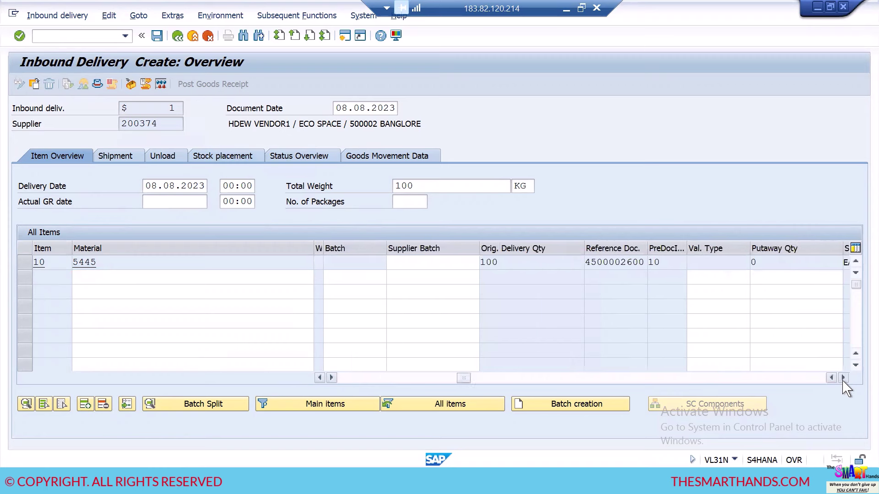
pyautogui.click(843, 378)
pyautogui.click(843, 378)
pyautogui.click(843, 378)
pyautogui.click(843, 378)
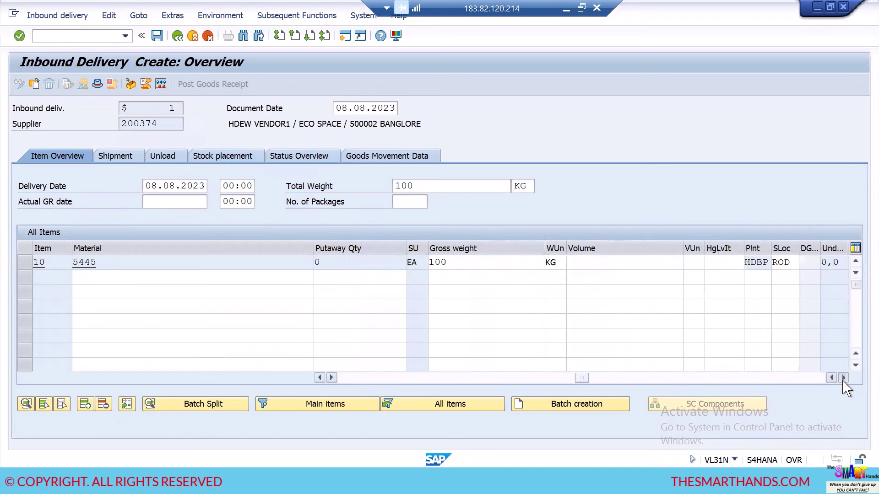
pyautogui.click(843, 378)
pyautogui.click(843, 378)
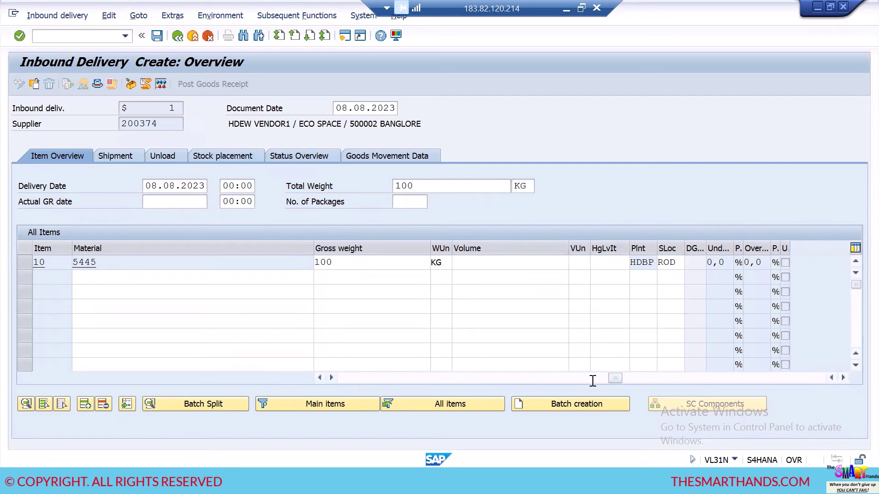
pyautogui.moveTo(619, 380); pyautogui.dragTo(334, 386)
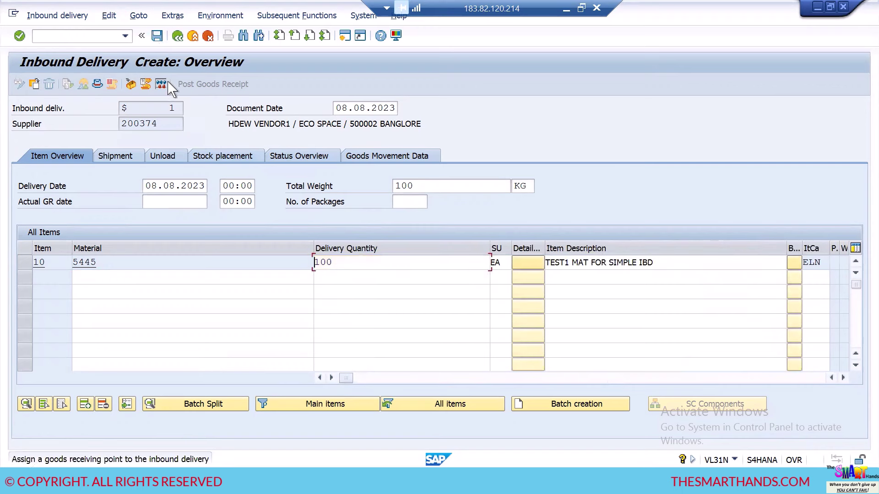
# Open the help on the missing goods receiving point and go from it to the customizing activity Assign Goods Receiving Points for Inbound Deliveries
pyautogui.click(161, 84)
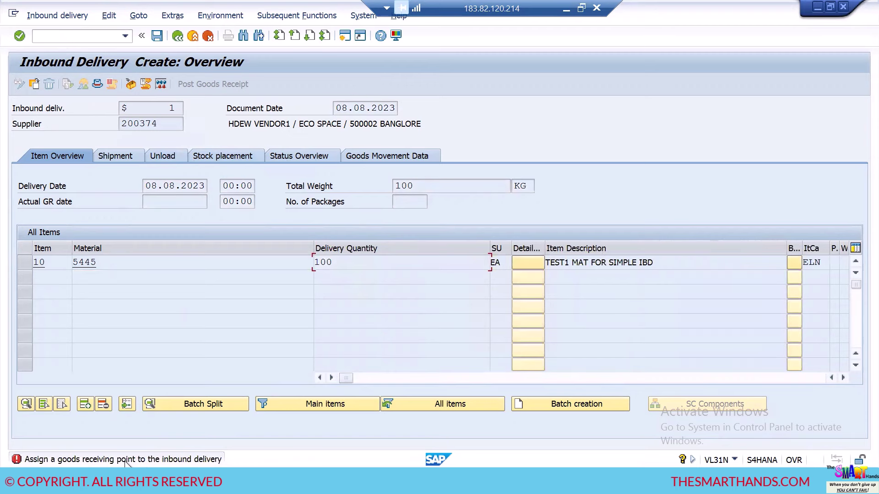
pyautogui.doubleClick(126, 460)
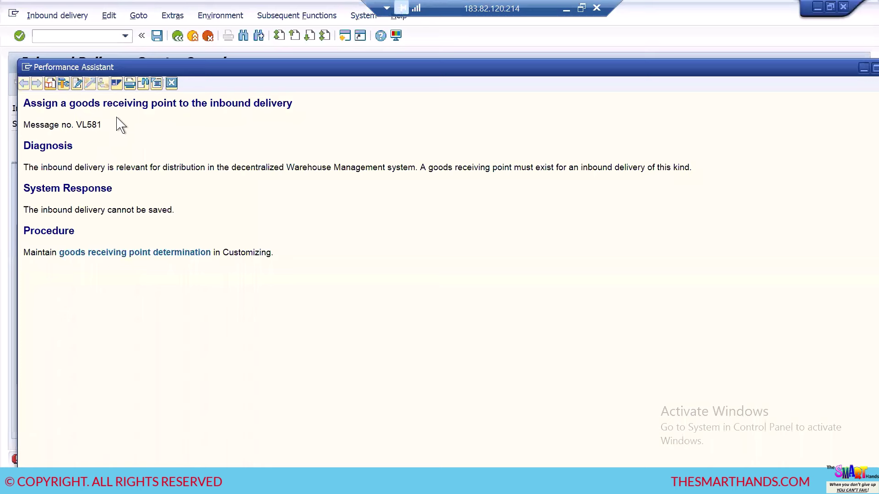
pyautogui.click(140, 255)
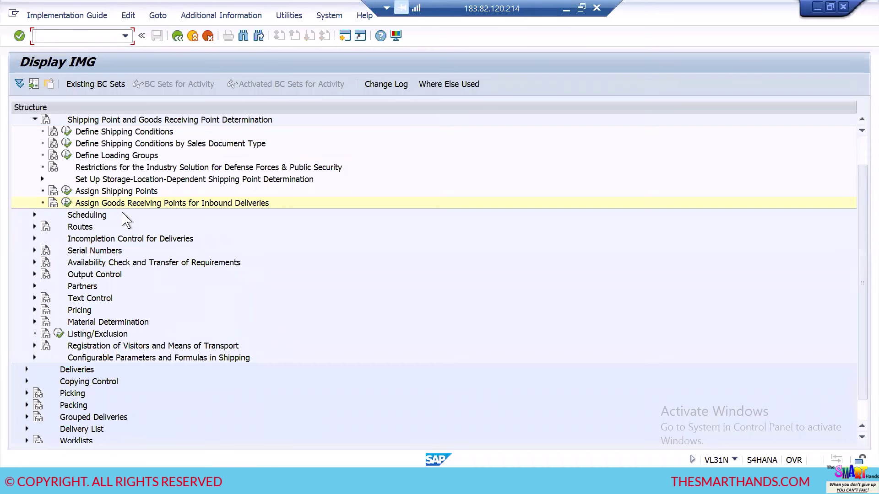
pyautogui.click(66, 204)
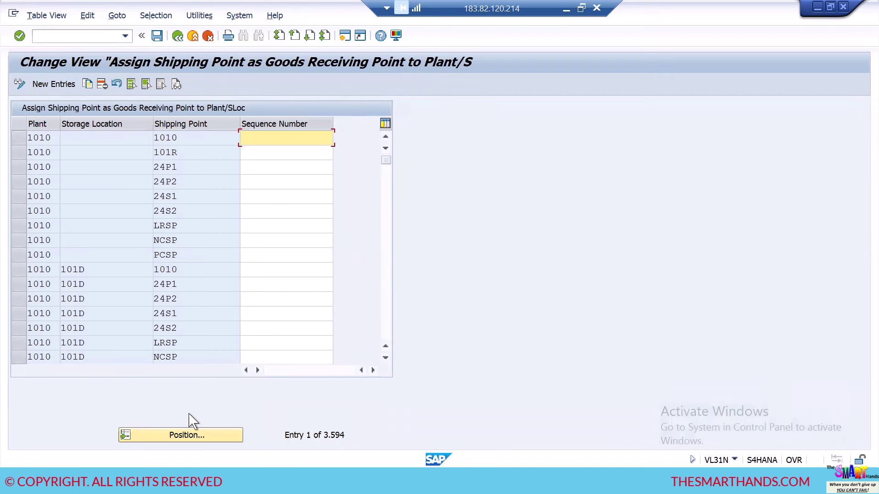
# Create a new goods receiving point assignment for plant HDBP and storage location ROD
pyautogui.click(63, 85)
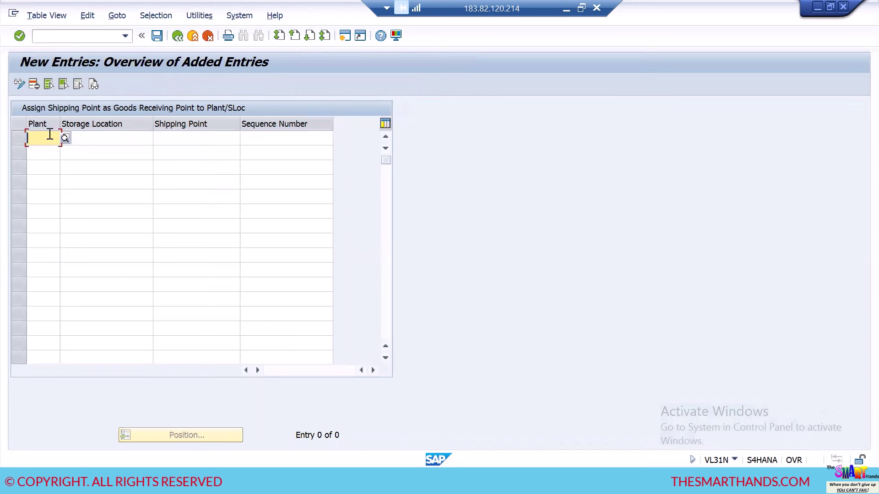
pyautogui.write('HD')
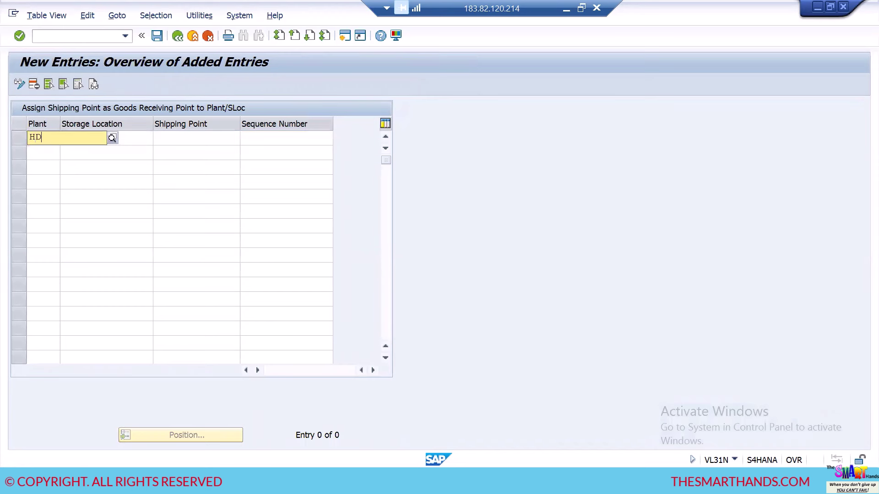
pyautogui.write('BP')
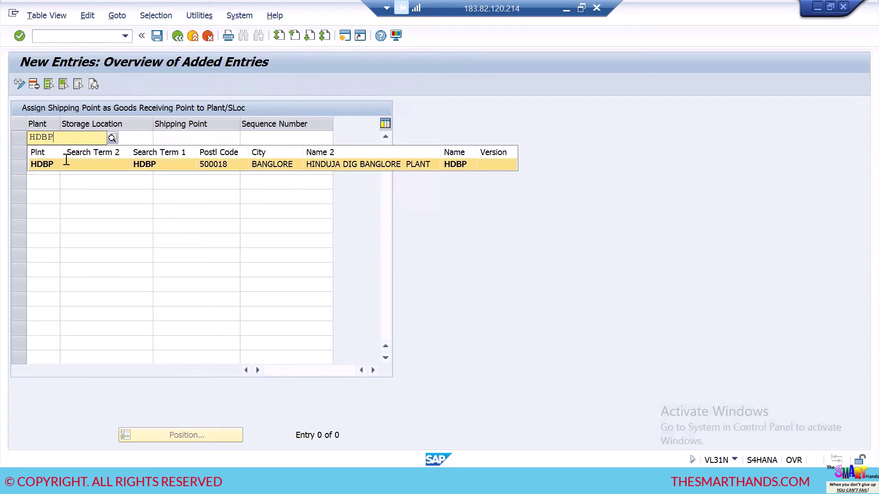
pyautogui.click(65, 160)
pyautogui.click(108, 141)
pyautogui.write('RO')
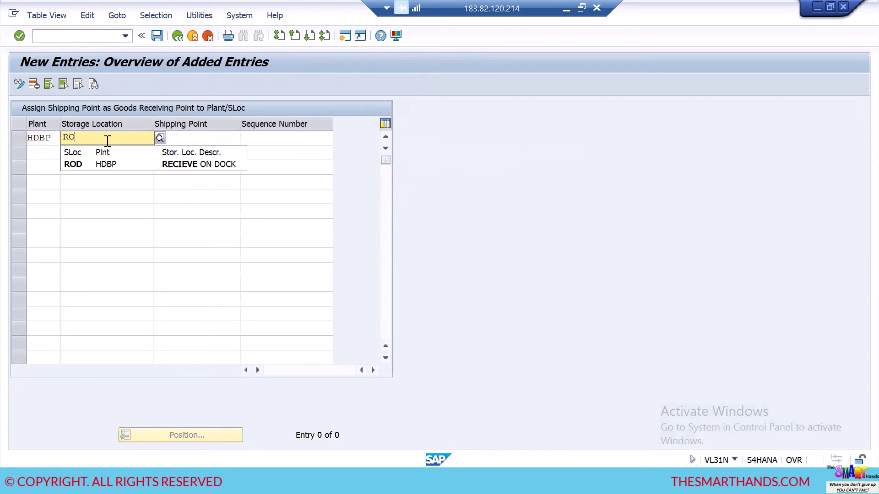
pyautogui.write('D')
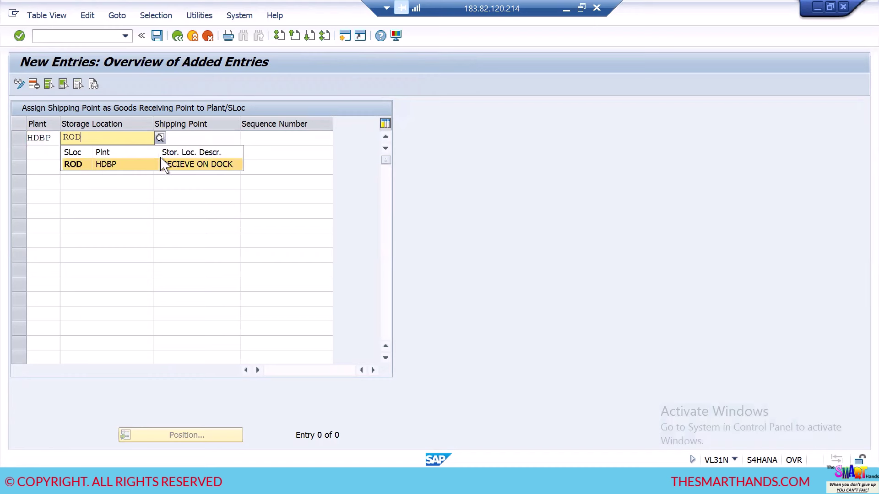
# Choose shipping point HDSP from the value list for the HDBP/ROD entry
pyautogui.click(191, 141)
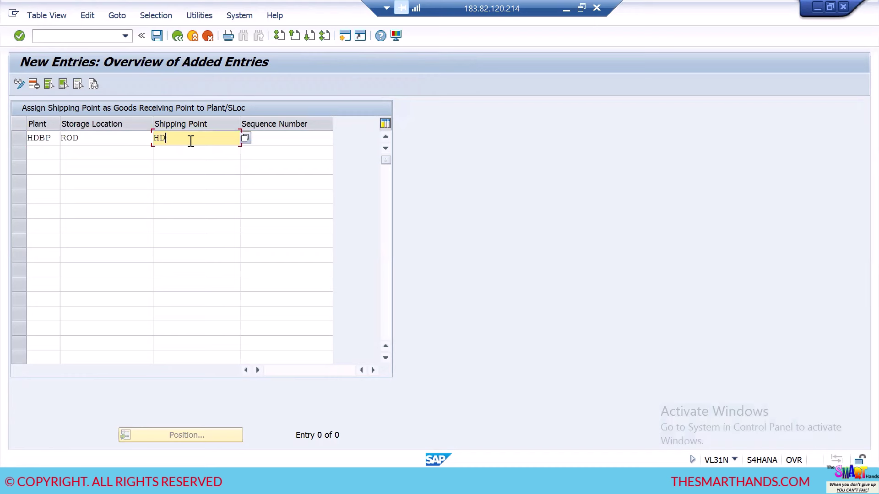
pyautogui.write('HDSP')
pyautogui.press('Return')
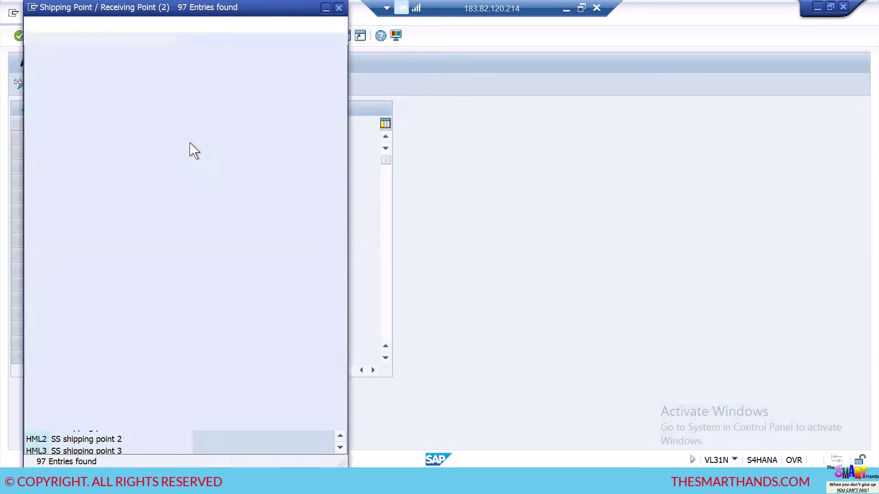
pyautogui.scroll(-5, 150, 210)
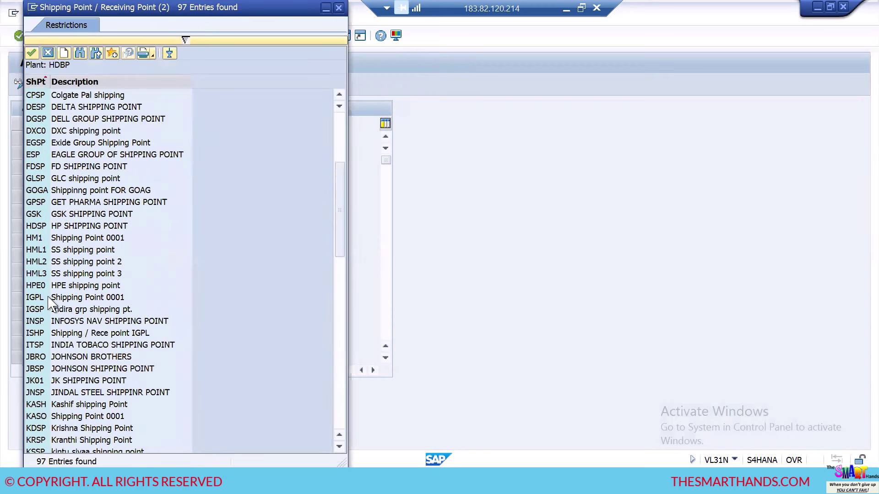
pyautogui.click(49, 229)
pyautogui.doubleClick(49, 227)
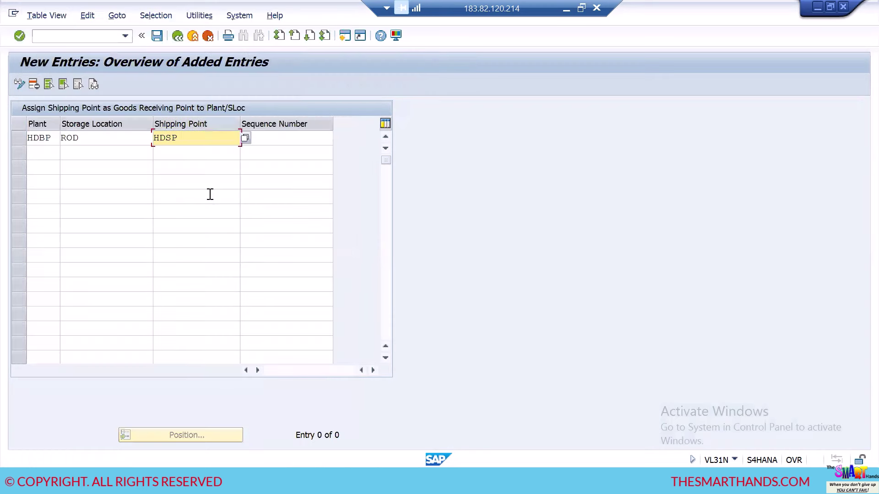
# Add a second assignment entry with plant HDBP, storage location AFS and shipping point HDSP
pyautogui.click(37, 152)
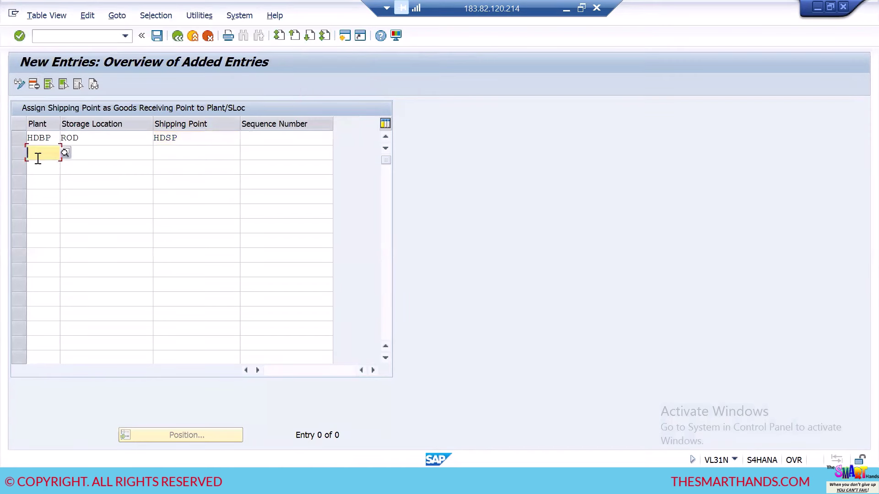
pyautogui.click(39, 165)
pyautogui.click(95, 158)
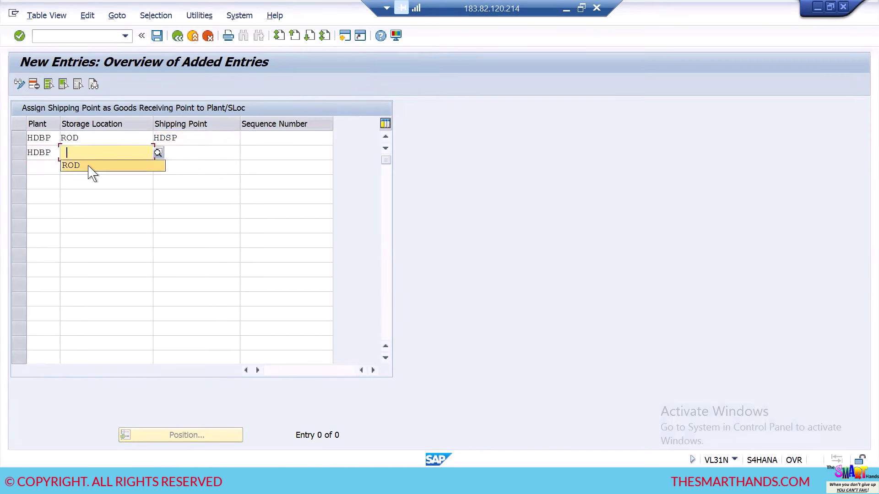
pyautogui.write('AFS')
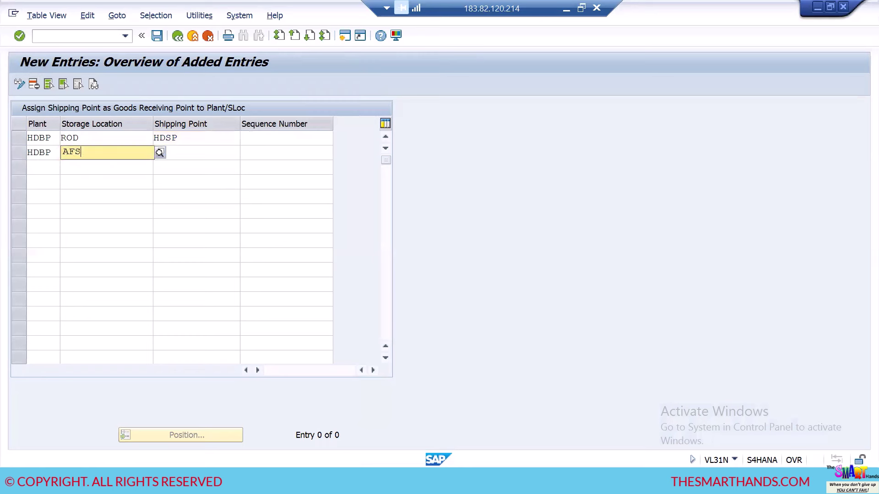
pyautogui.press('Tab')
pyautogui.write('HDSP')
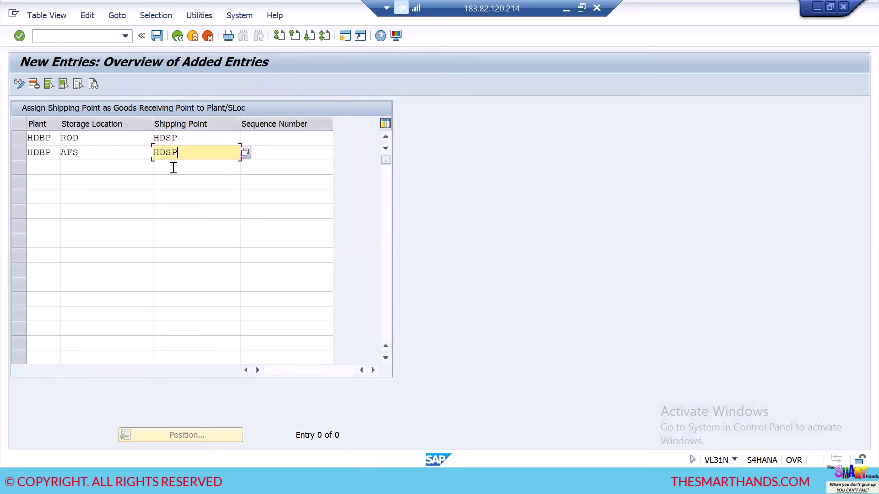
pyautogui.press('Return')
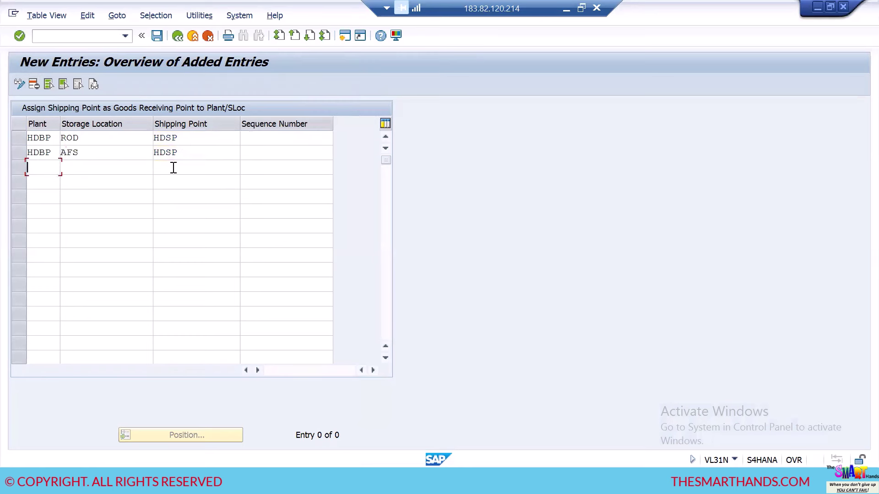
# Save the new goods receiving point assignments under customizing request S4HK901437 and return to the implementation guide
pyautogui.click(156, 36)
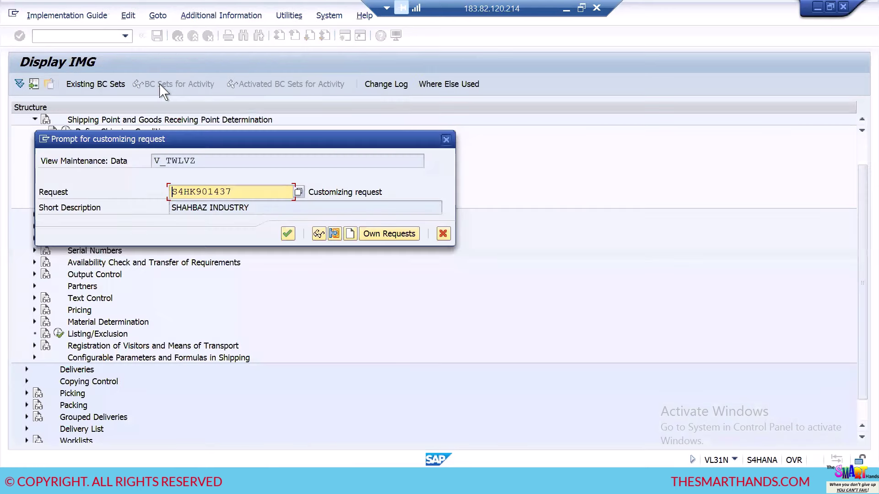
pyautogui.click(283, 234)
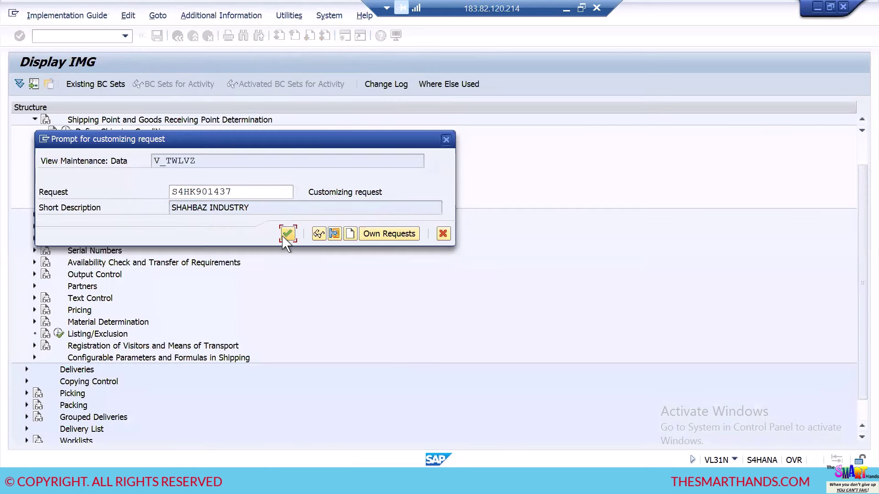
pyautogui.click(285, 234)
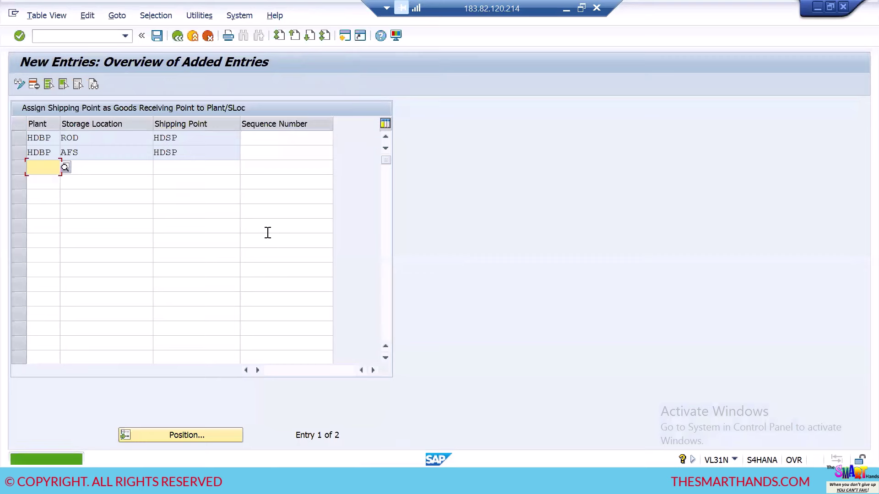
pyautogui.press('F3')
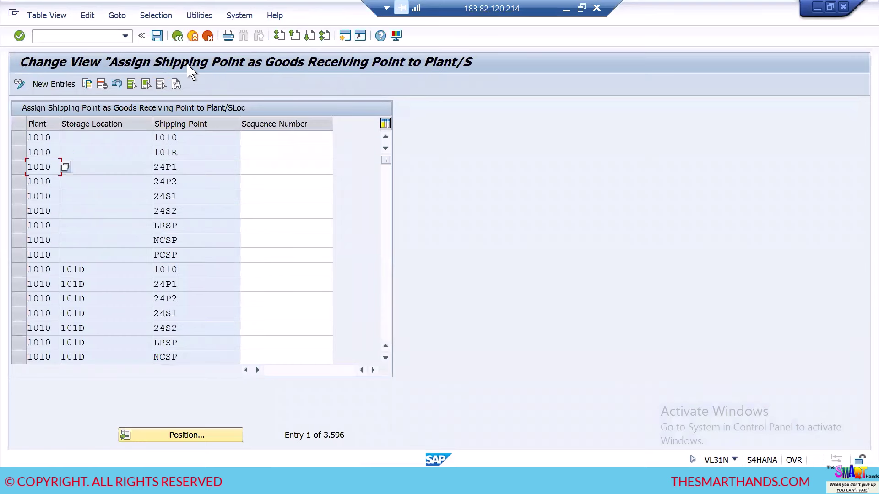
pyautogui.press('F3')
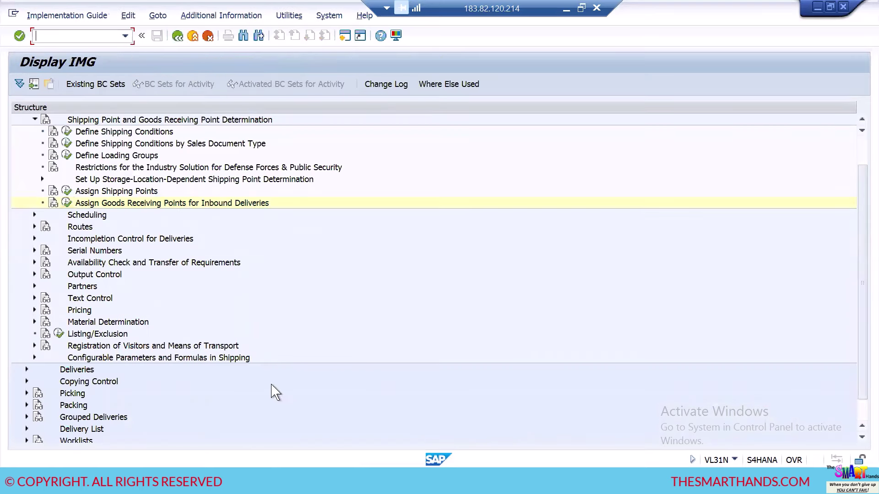
# Switch to the Notepad inbound process notes and add the line "( ASSIGN GOODS RECIEPT POINT IN INBOUND DELIVERIES)" below step 2
pyautogui.click(233, 464)
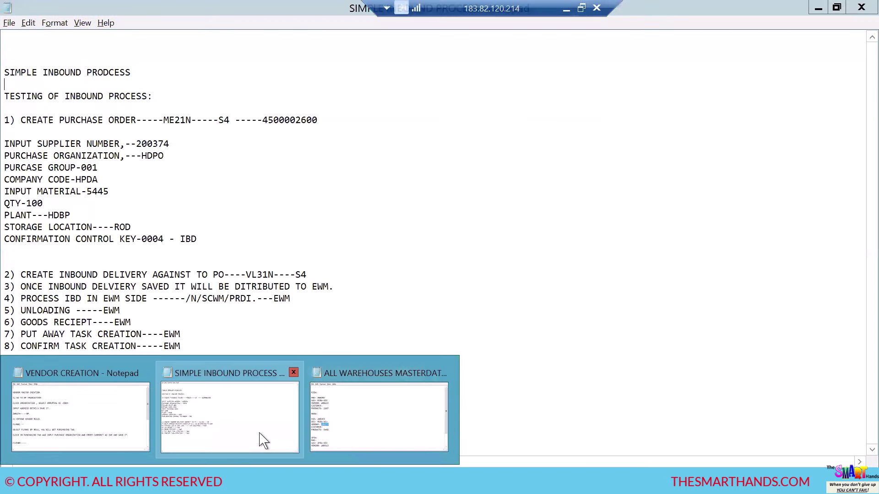
pyautogui.click(261, 437)
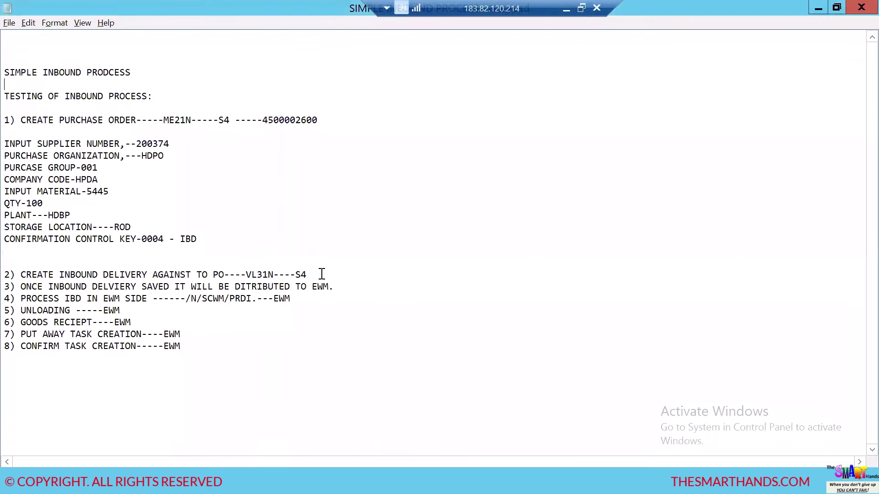
pyautogui.press('Return')
pyautogui.press('Return')
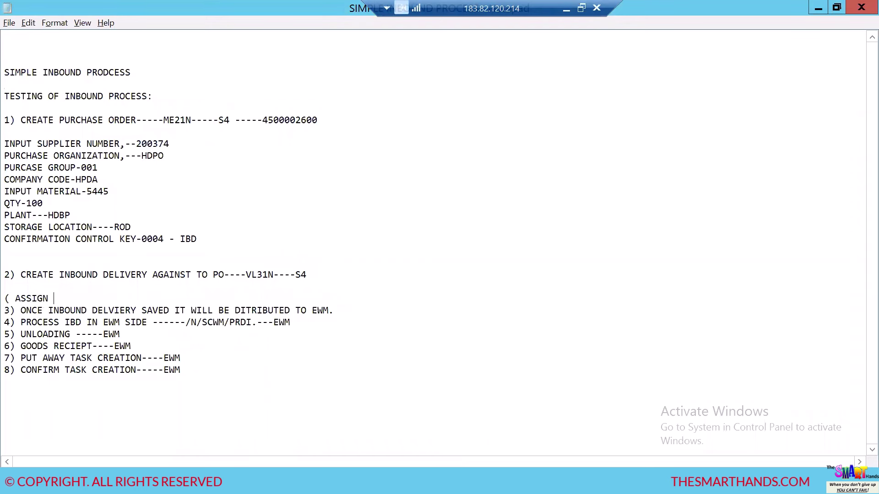
pyautogui.hotkey('alt', 'Tab')
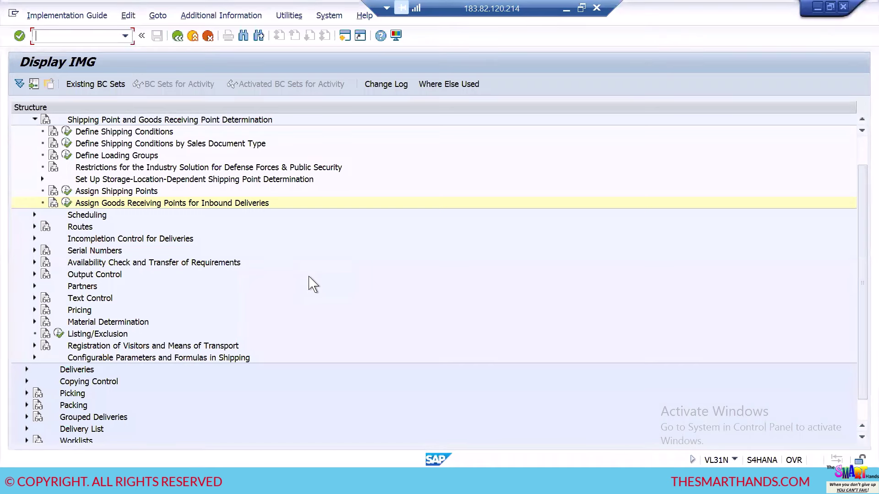
pyautogui.hotkey('alt', 'Tab')
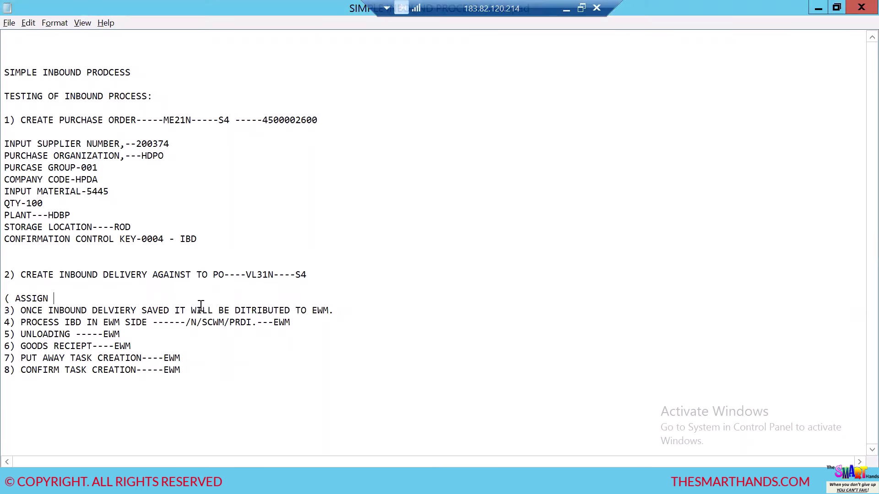
pyautogui.hotkey('alt', 'Tab')
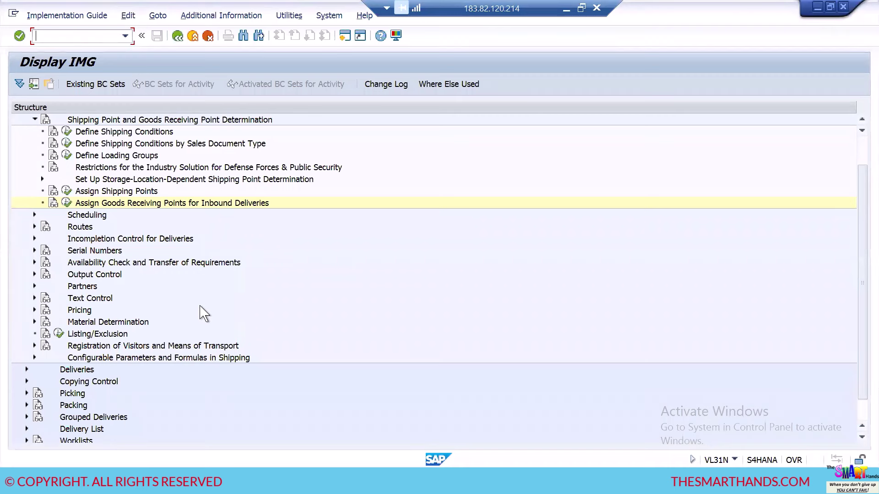
pyautogui.hotkey('alt', 'Tab')
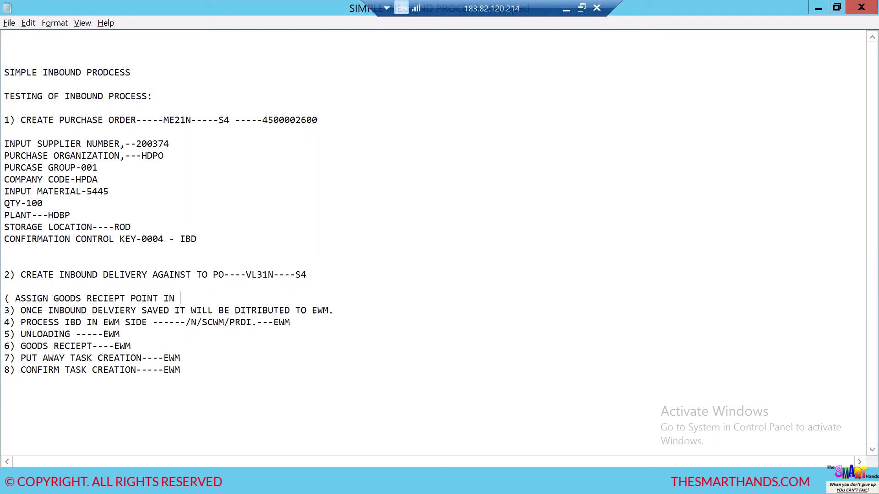
pyautogui.write('NBOUND DELIVERIES')
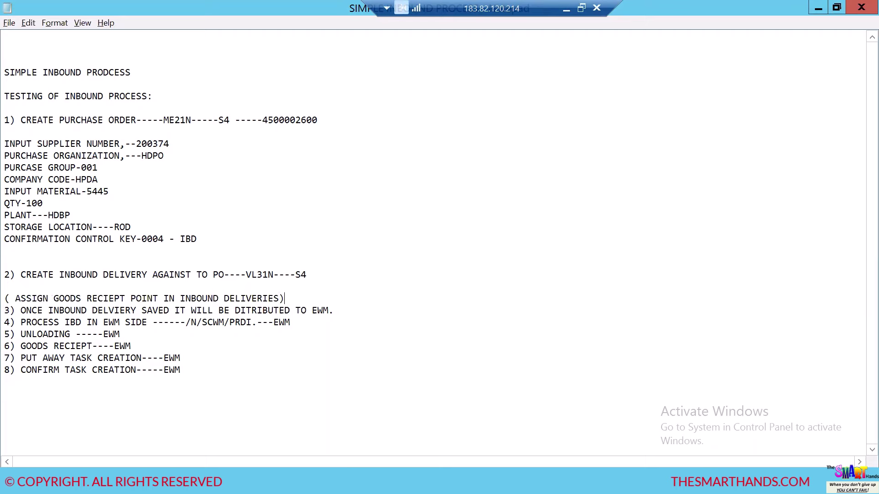
pyautogui.write(')')
pyautogui.press('Return')
pyautogui.press('Return')
# Switch back to SAP, reopen Assign Goods Receiving Points for Inbound Deliveries and position the list at plant HDBP
pyautogui.hotkey('alt', 'Tab')
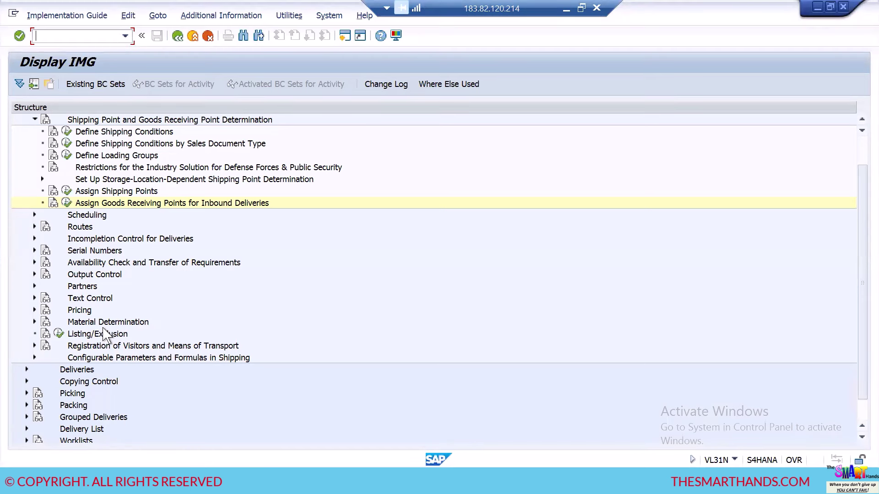
pyautogui.click(67, 203)
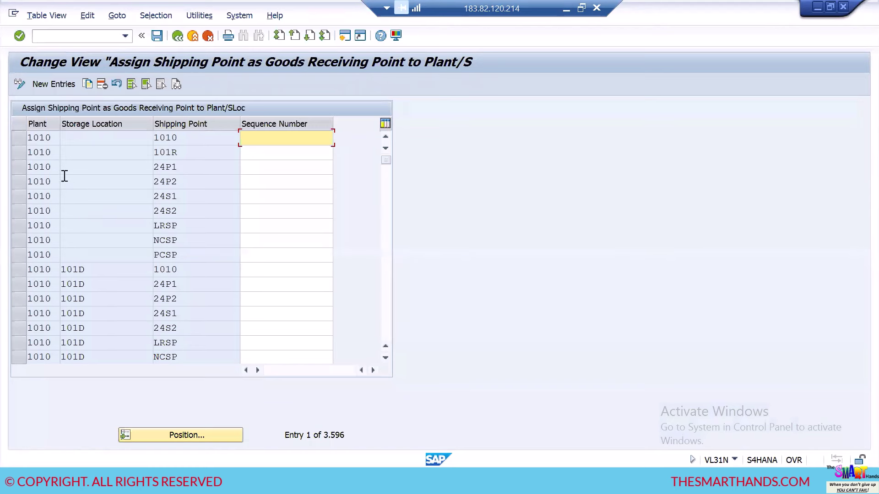
pyautogui.click(180, 435)
pyautogui.click(176, 192)
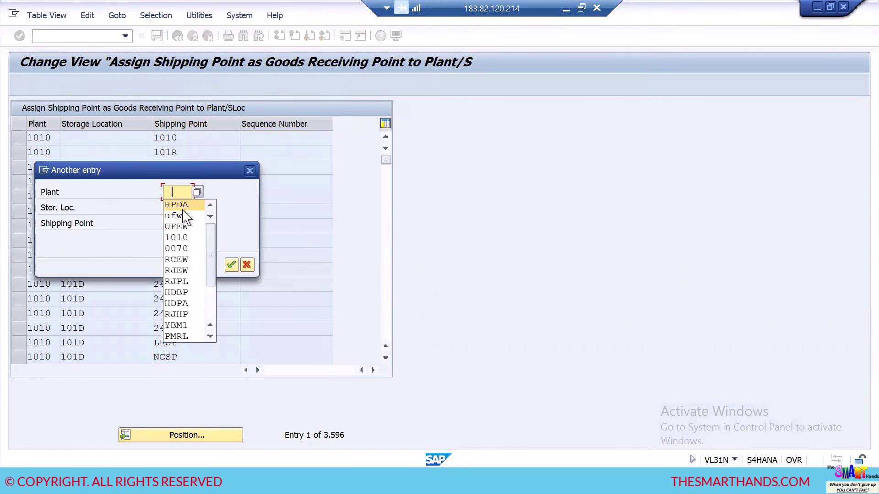
pyautogui.click(183, 208)
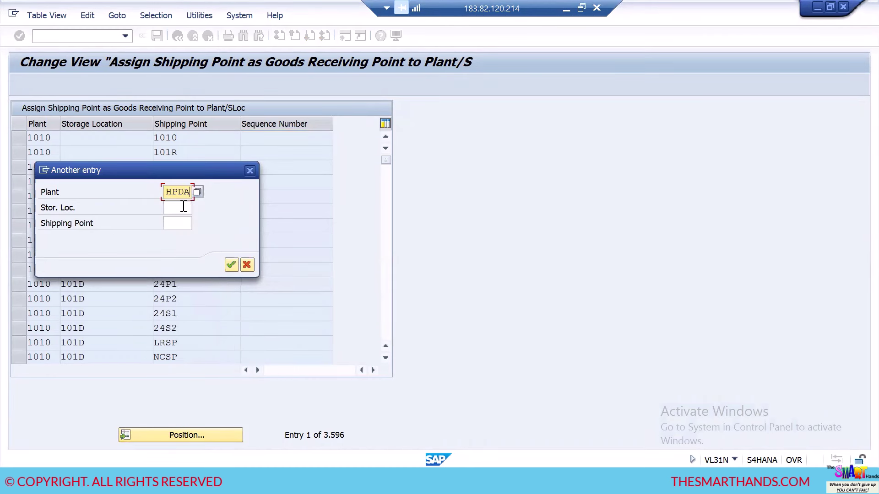
pyautogui.press('BackSpace')
pyautogui.press('BackSpace')
pyautogui.press('BackSpace')
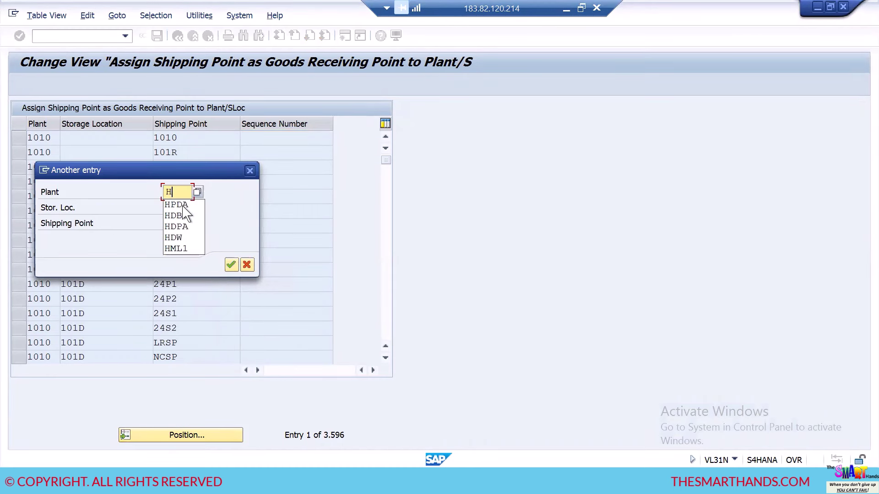
pyautogui.write('DBP')
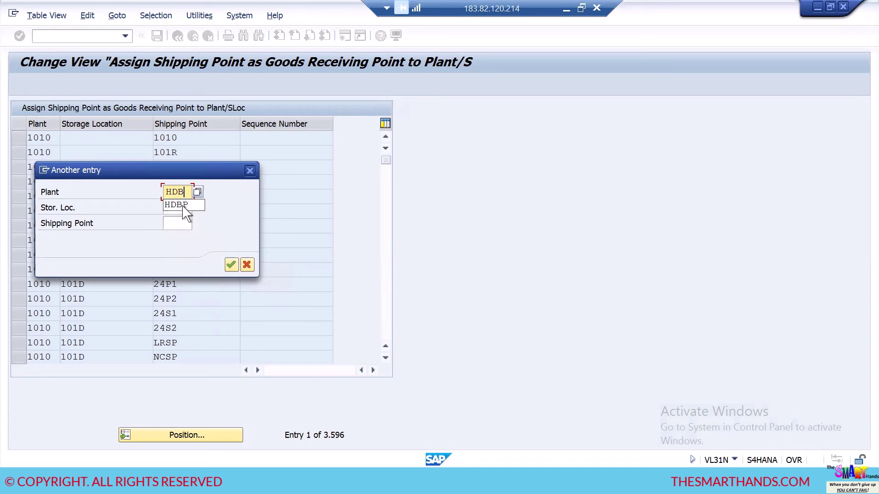
pyautogui.click(231, 264)
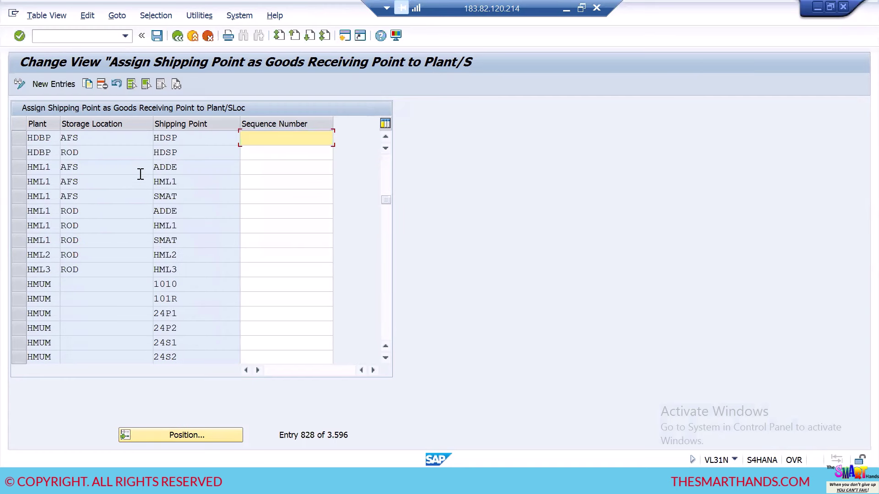
# Copy the two HDBP rows with storage locations AFS and ROD and paste them into the Notepad notes under the goods receipt point line
pyautogui.click(86, 152)
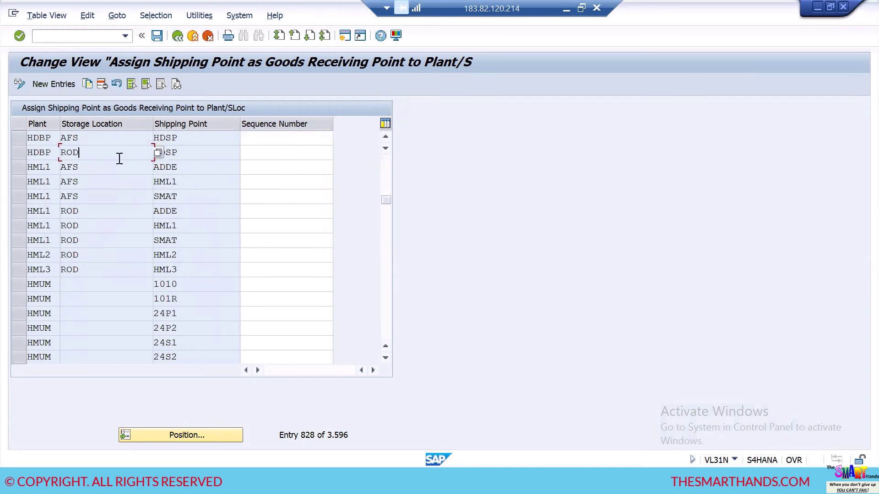
pyautogui.click(187, 153)
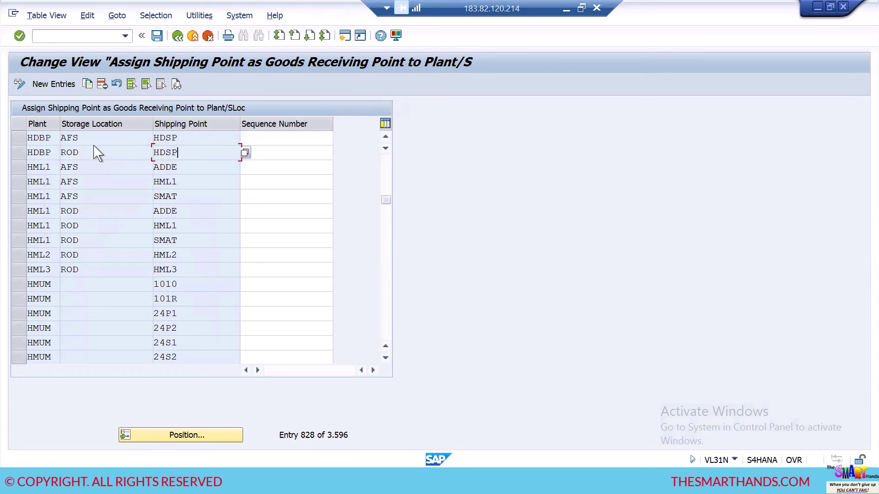
pyautogui.hotkey('ctrl', 'y')
pyautogui.moveTo(28, 136); pyautogui.dragTo(177, 156)
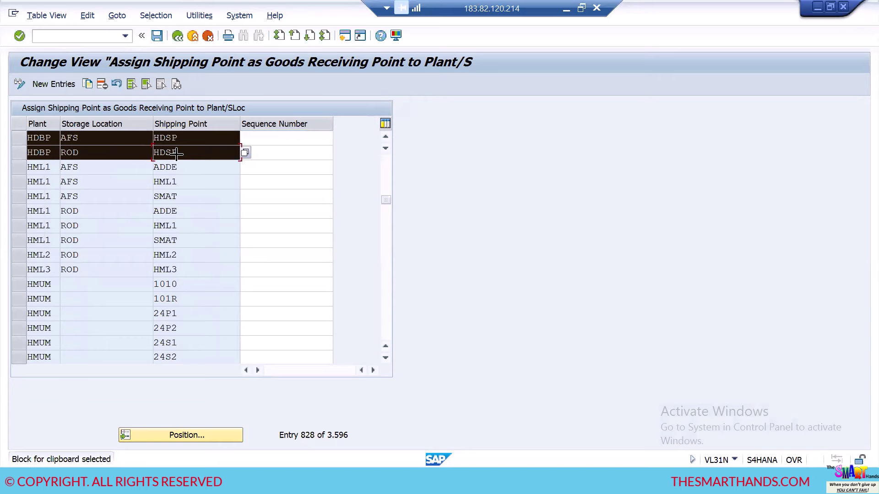
pyautogui.hotkey('ctrl', 'c')
pyautogui.hotkey('alt', 'Tab')
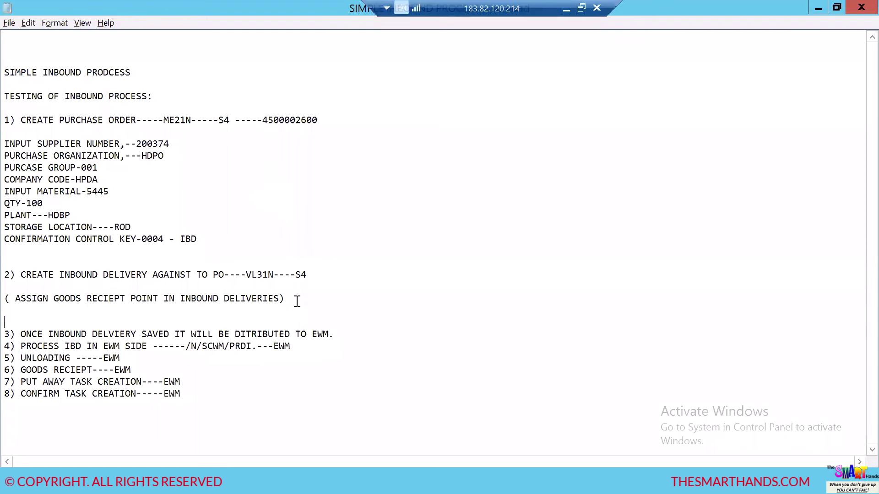
pyautogui.hotkey('ctrl', 'v')
pyautogui.press('Return')
pyautogui.press('Return')
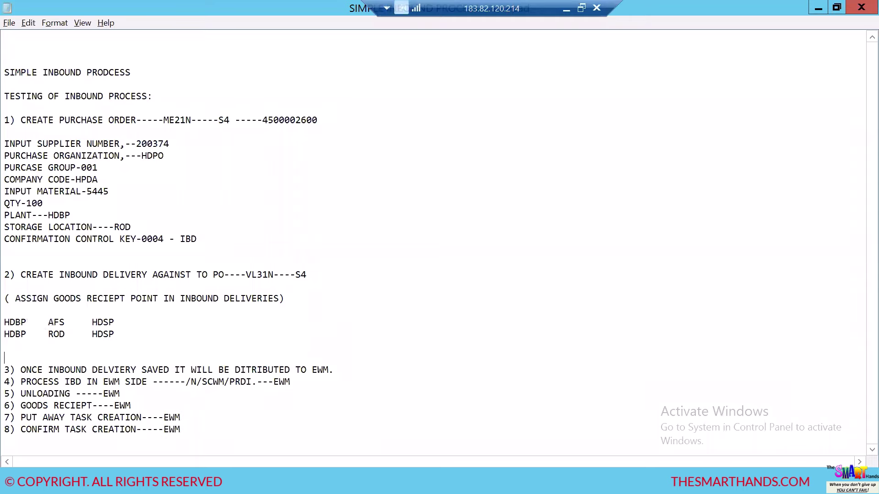
# Switch back to SAP and leave the goods receiving point assignment table for the implementation guide
pyautogui.hotkey('alt', 'Tab')
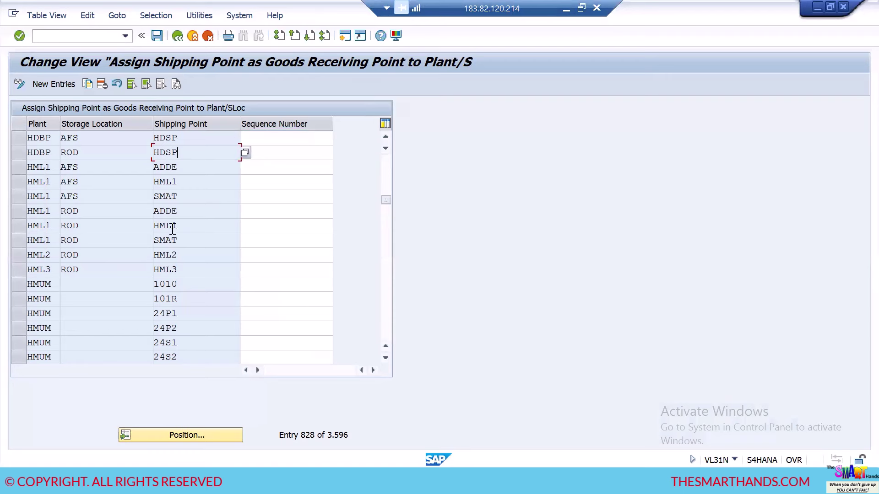
pyautogui.click(157, 36)
pyautogui.click(177, 35)
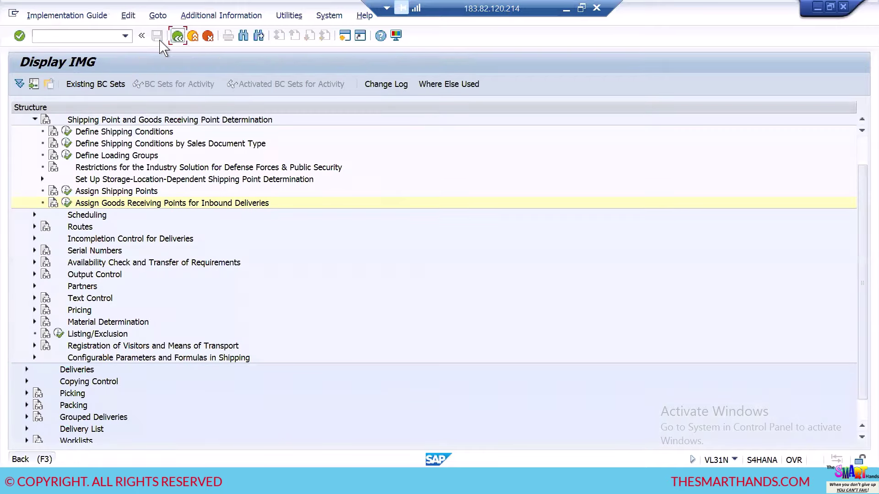
# Return to the inbound delivery session, close the message help and try to save the delivery again
pyautogui.hotkey('alt', 'Tab')
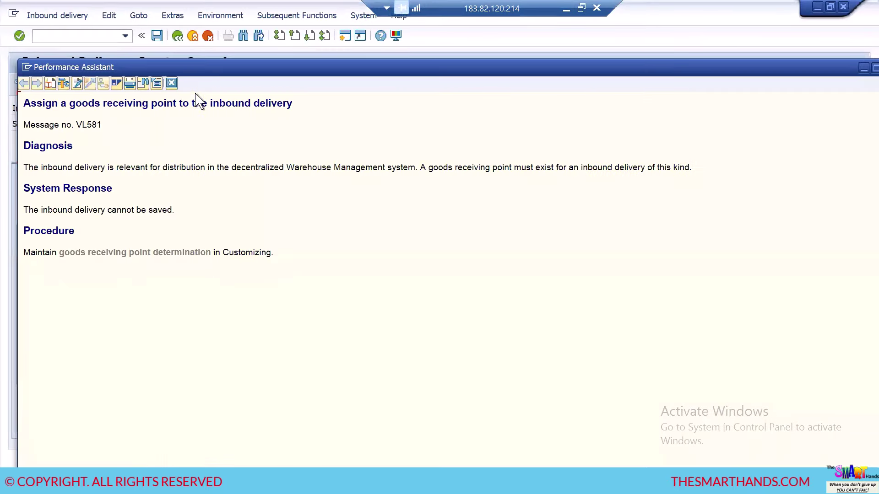
pyautogui.click(171, 84)
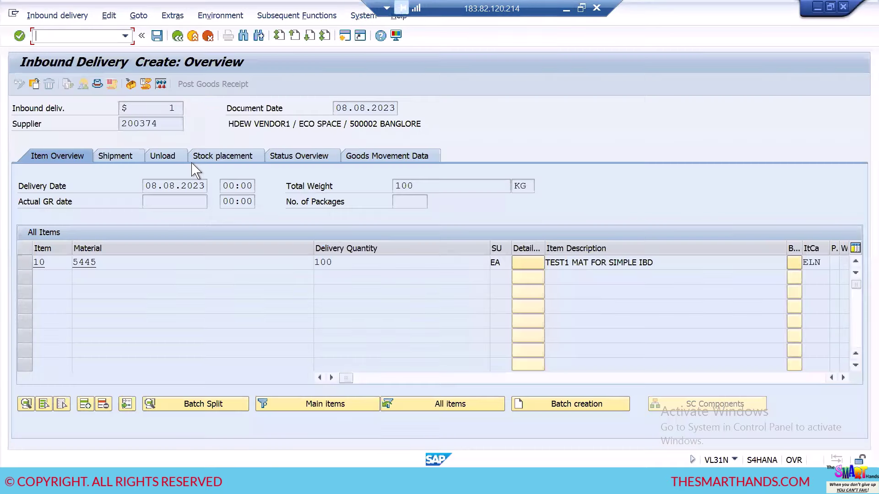
pyautogui.click(158, 37)
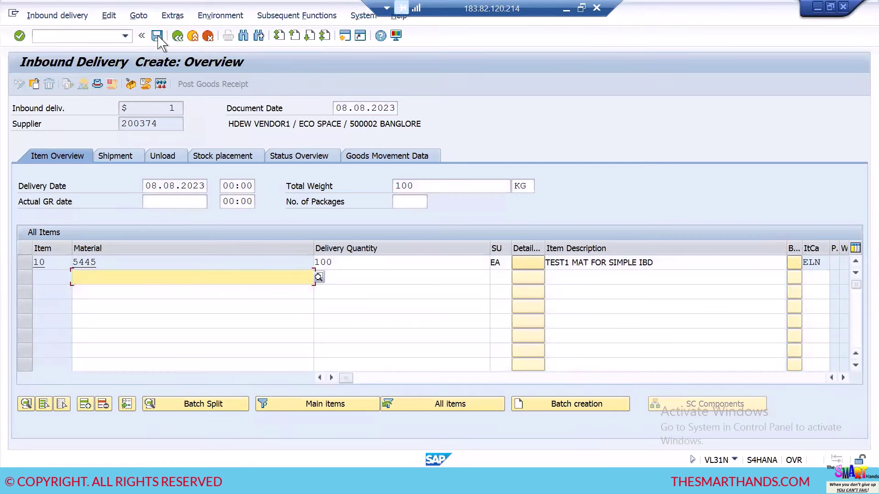
pyautogui.click(157, 36)
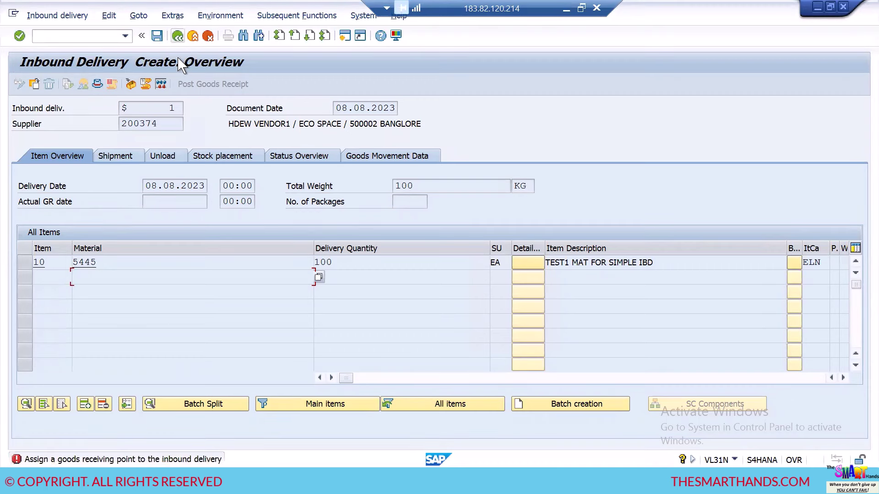
# Exit the inbound delivery without saving and start it again for the same supplier and purchase order
pyautogui.press('F3')
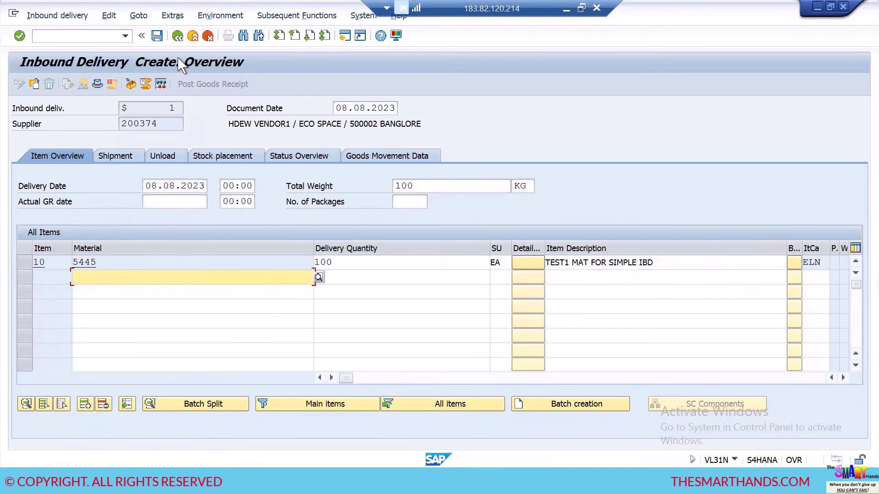
pyautogui.click(293, 255)
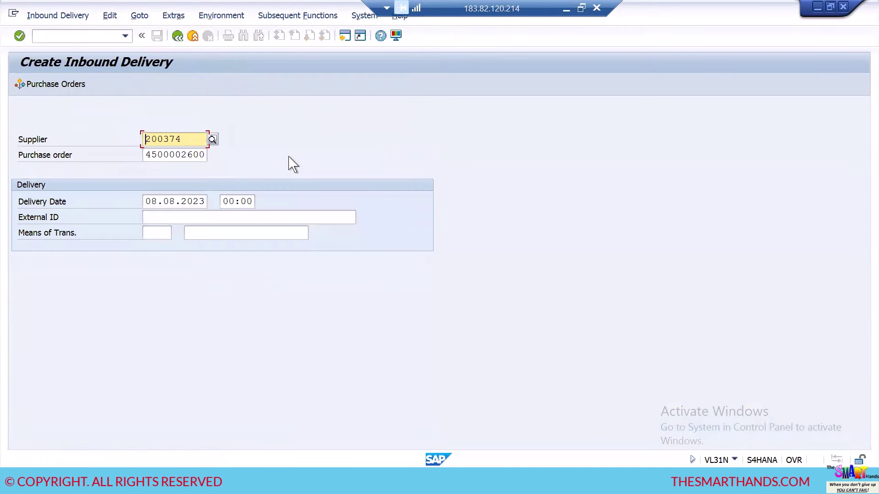
pyautogui.press('Return')
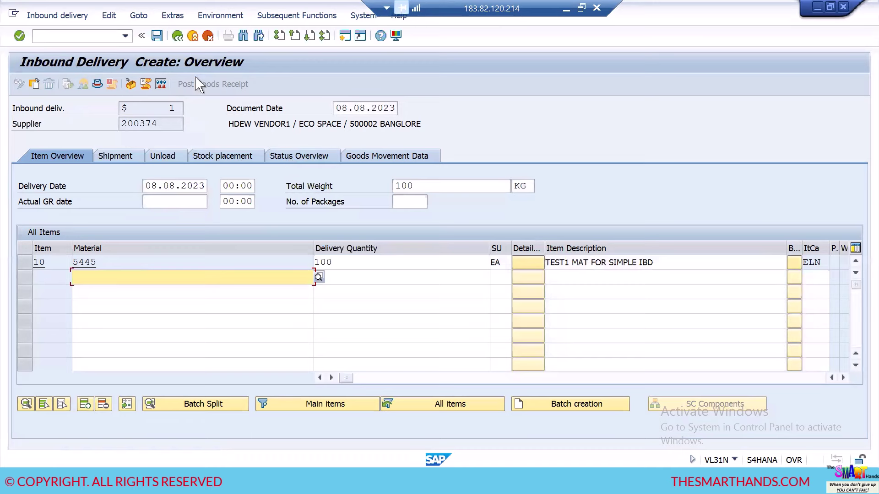
# Leave the inbound delivery without saving and restart transaction VL31N from SAP Easy Access
pyautogui.press('F3')
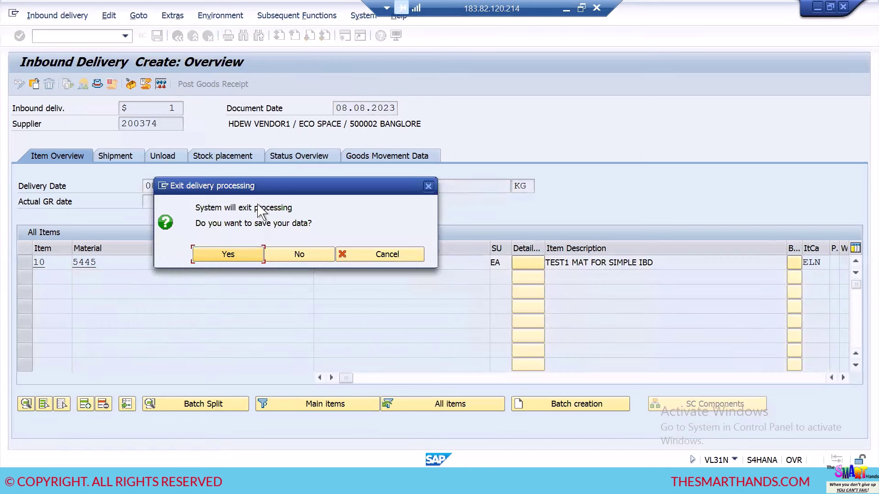
pyautogui.click(300, 257)
pyautogui.press('F3')
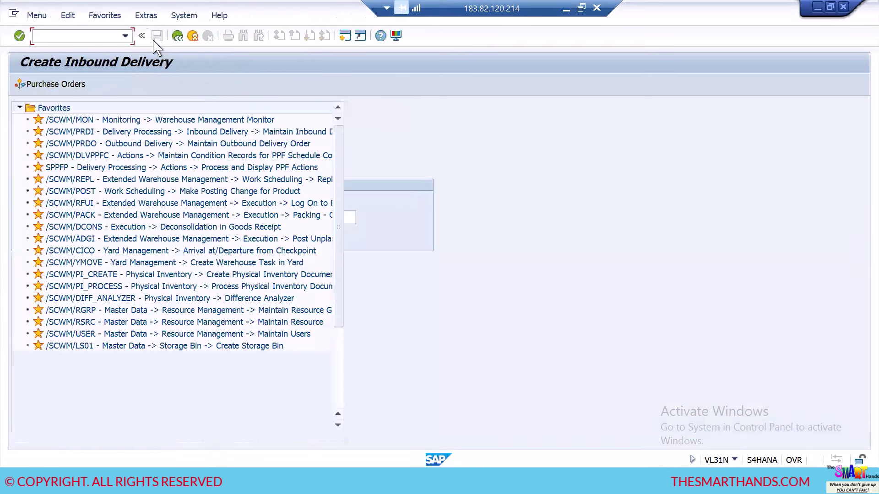
pyautogui.write('VL')
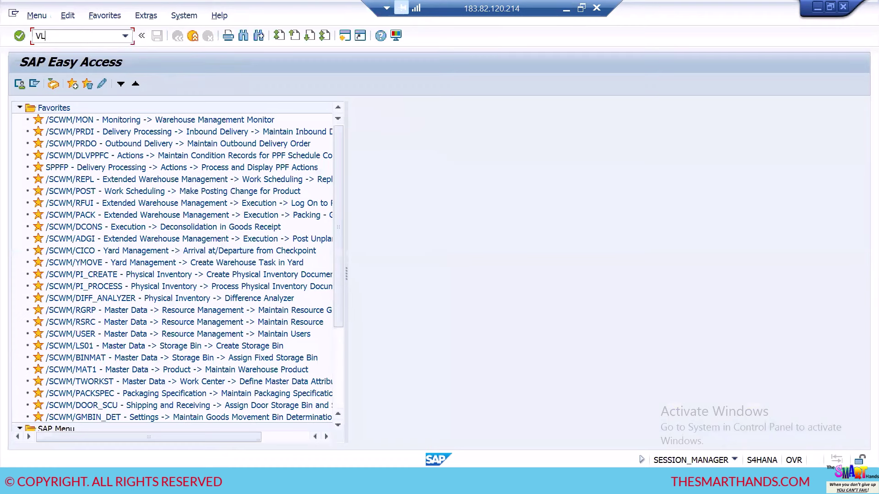
pyautogui.write('31n')
pyautogui.press('Return')
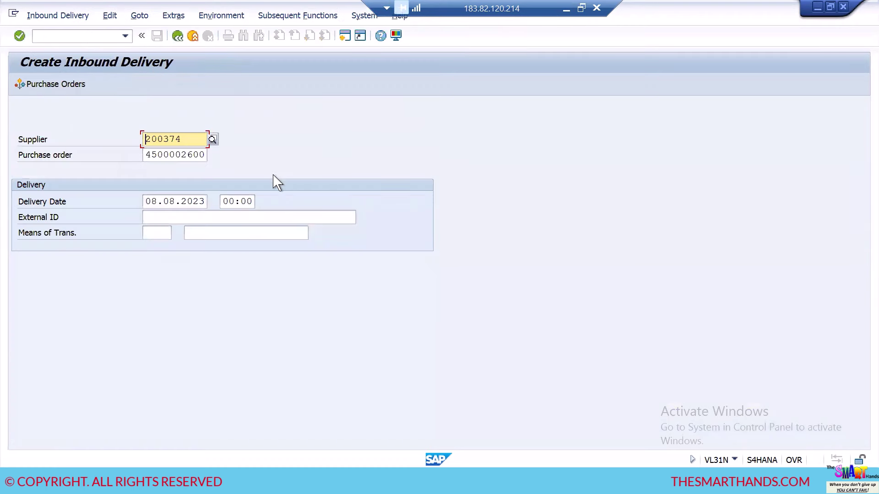
# Open the delivery overview for the prefilled supplier and purchase order, select item 10 and save the inbound delivery
pyautogui.press('Return')
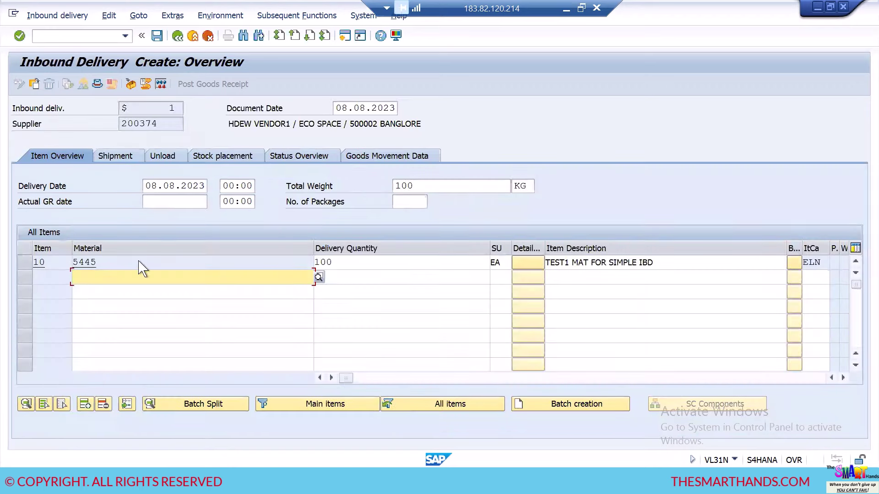
pyautogui.click(27, 264)
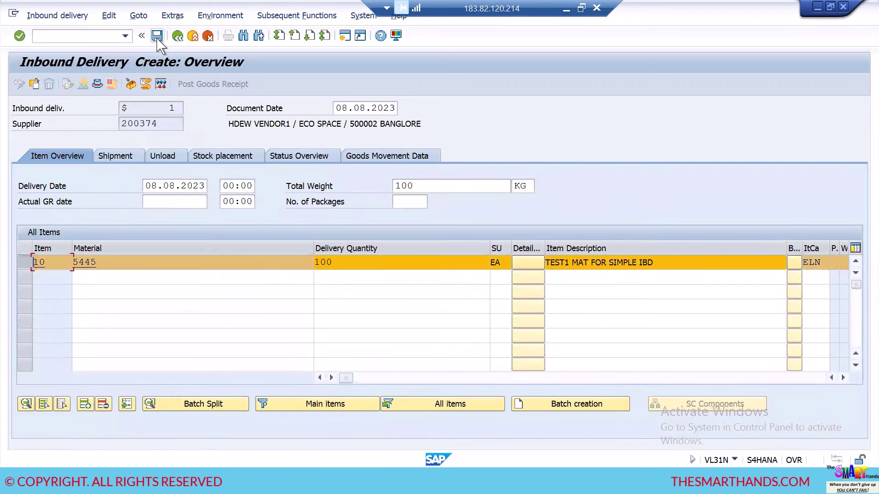
pyautogui.click(157, 39)
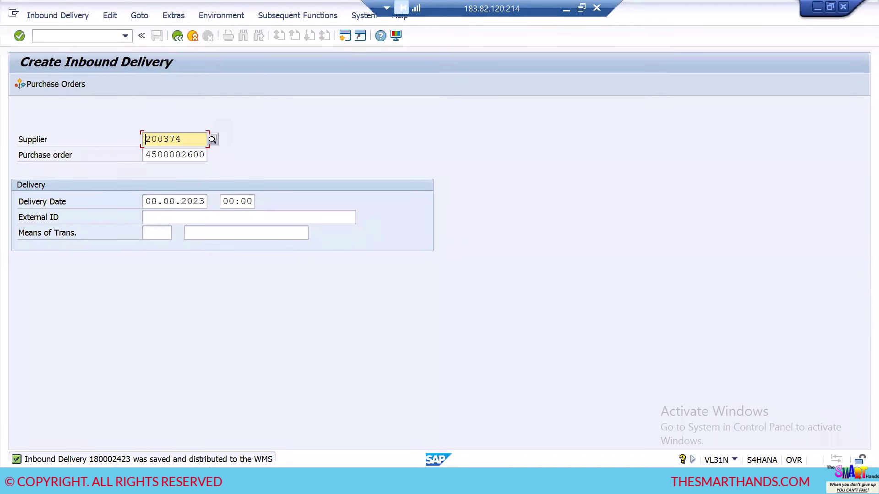
# Copy the inbound delivery number from the save message's help and append it after "-----" to the VL31N line in the Notepad notes
pyautogui.click(123, 463)
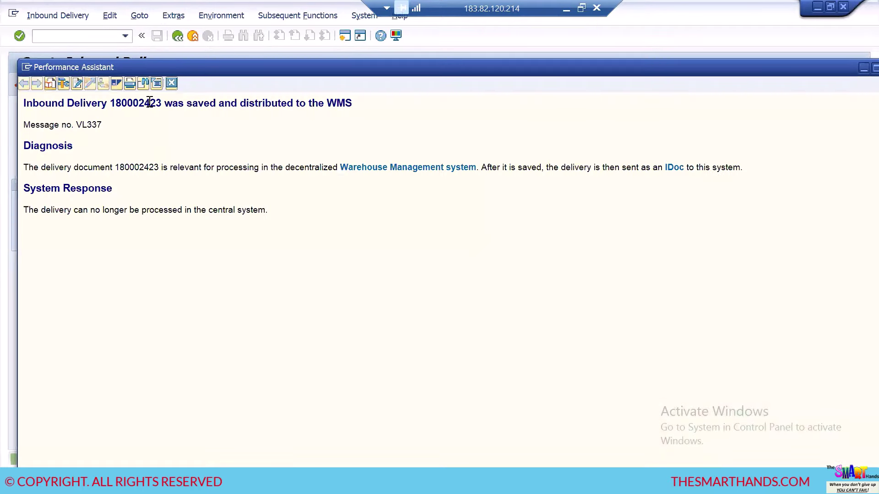
pyautogui.doubleClick(149, 102)
pyautogui.hotkey('ctrl', 'c')
pyautogui.click(222, 466)
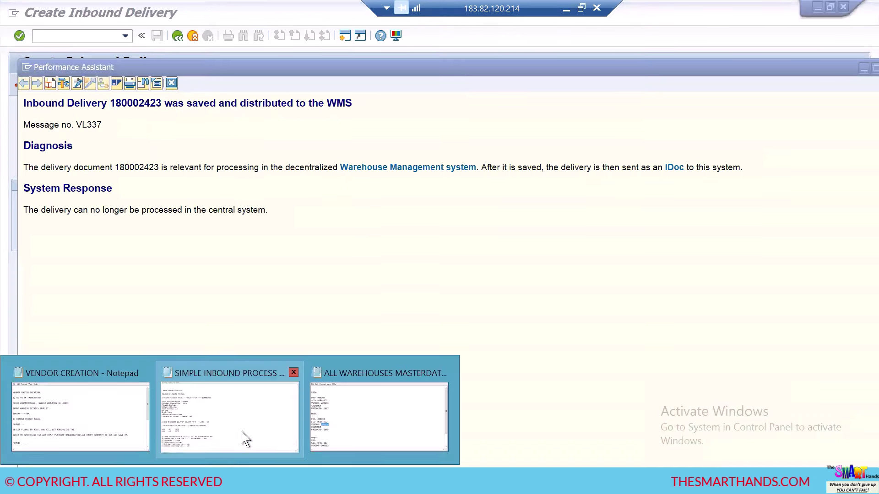
pyautogui.click(247, 431)
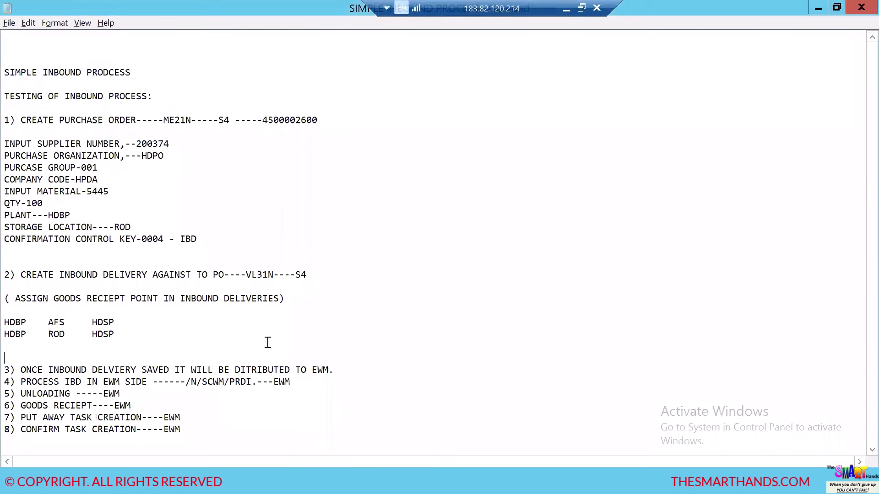
pyautogui.click(322, 275)
pyautogui.write('-----')
pyautogui.hotkey('ctrl', 'v')
pyautogui.hotkey('alt', 'Tab')
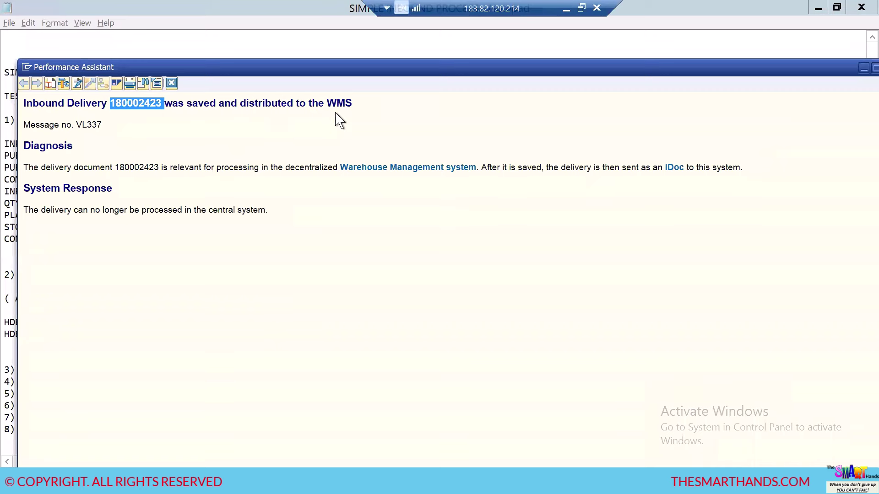
pyautogui.hotkey('alt', 'Tab')
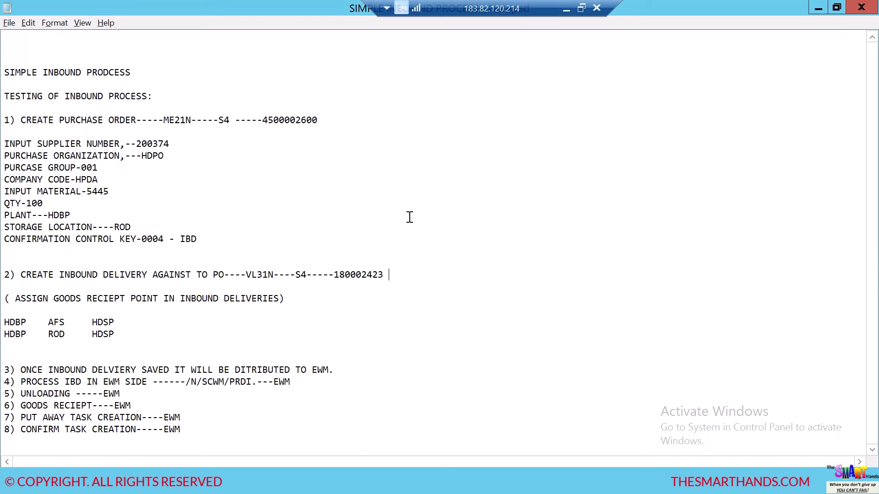
# Below the HDBP rows, add the line "SYSTEM DISTRIBUTED INBOUND DELIVERY FROM S4 TO EWM , HOW SYSTEM DISTRIBUTED?"
pyautogui.click(162, 328)
pyautogui.click(132, 337)
pyautogui.press('Return')
pyautogui.press('Return')
pyautogui.press('Return')
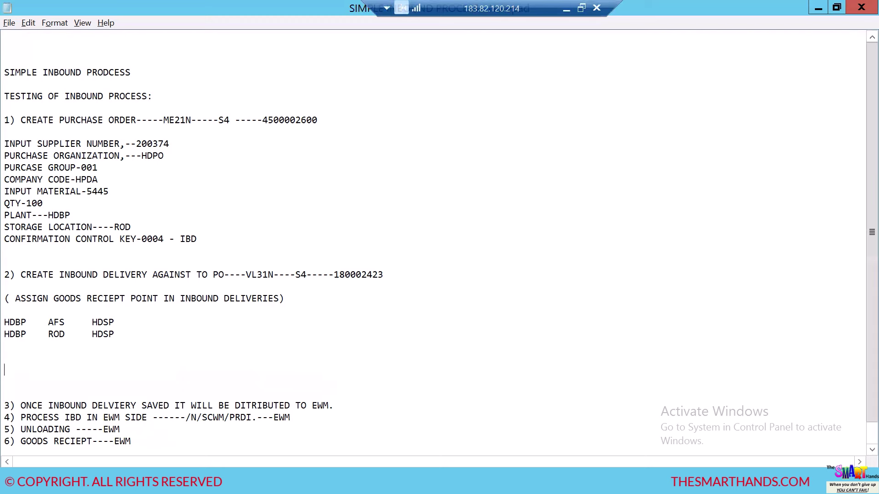
pyautogui.write('SYSTEM DISTRIBH')
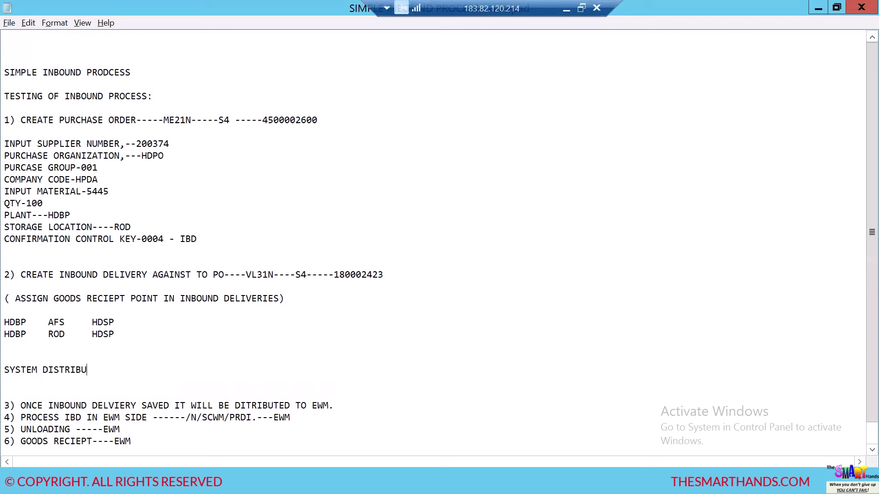
pyautogui.write('TED INBOUND DELIVERY RRO')
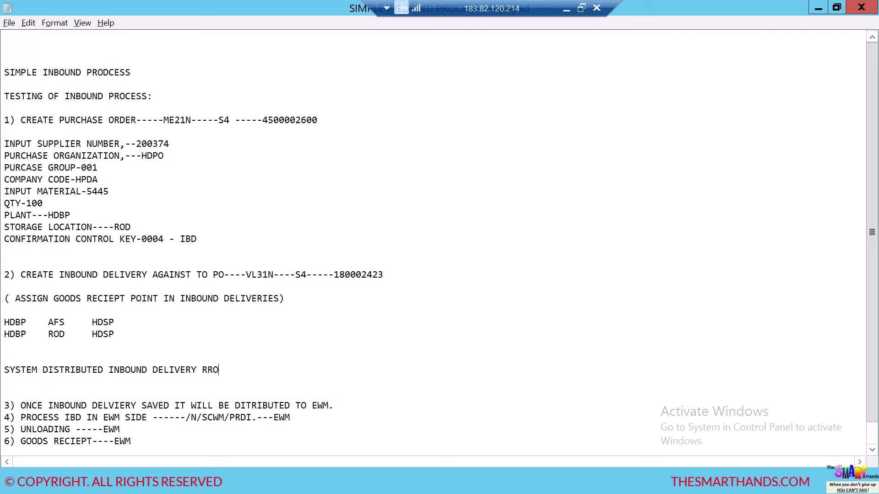
pyautogui.press('BackSpace')
pyautogui.press('BackSpace')
pyautogui.press('BackSpace')
pyautogui.write('FRO')
pyautogui.write('M ')
pyautogui.write('S')
pyautogui.write('4 TO EWM')
pyautogui.write(', ')
pyautogui.write('HOW SYSTEM')
pyautogui.write(' DISTRIB')
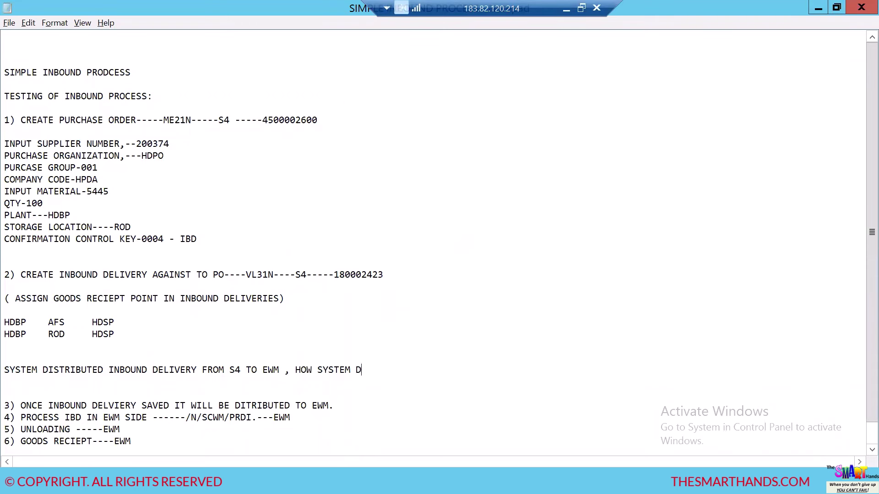
pyautogui.write('UTED?')
# Below the question, after some blank lines, add the entry "1) PLANT AND STORAGE LOCATION ASSIGNED TO WAREHOUSE NUMBER"
pyautogui.press('Return')
pyautogui.press('Return')
pyautogui.press('Return')
pyautogui.press('Return')
pyautogui.scroll(-2, 496, 354)
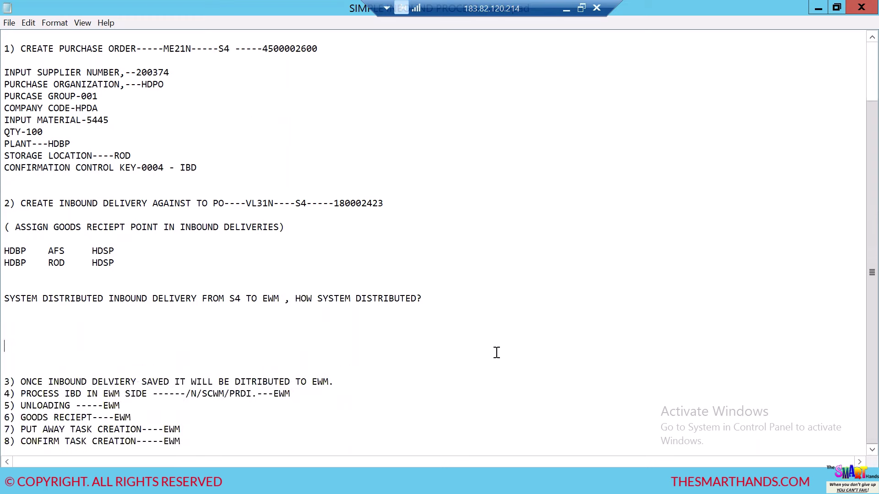
pyautogui.write('1)')
pyautogui.write(' PLA')
pyautogui.press('BackSpace')
pyautogui.write('LANT AND STORAGE ')
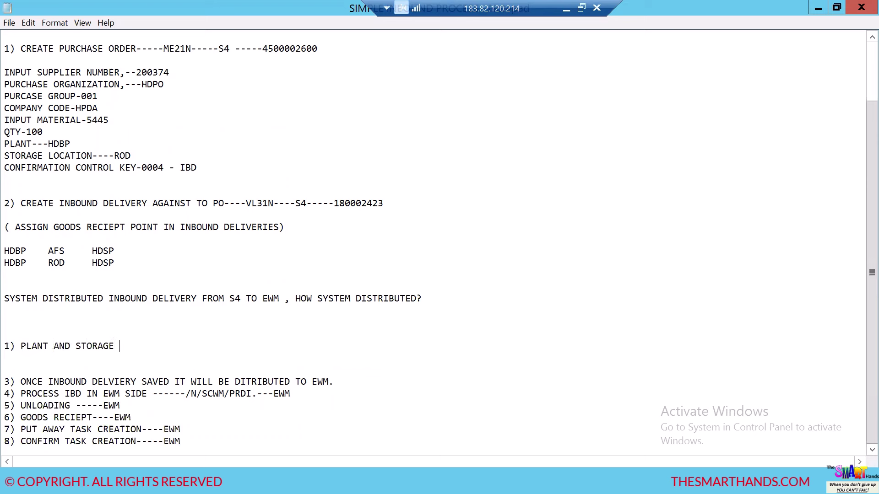
pyautogui.write('LOCATION AS')
pyautogui.press('BackSpace')
pyautogui.write('ASSIGNED TO ')
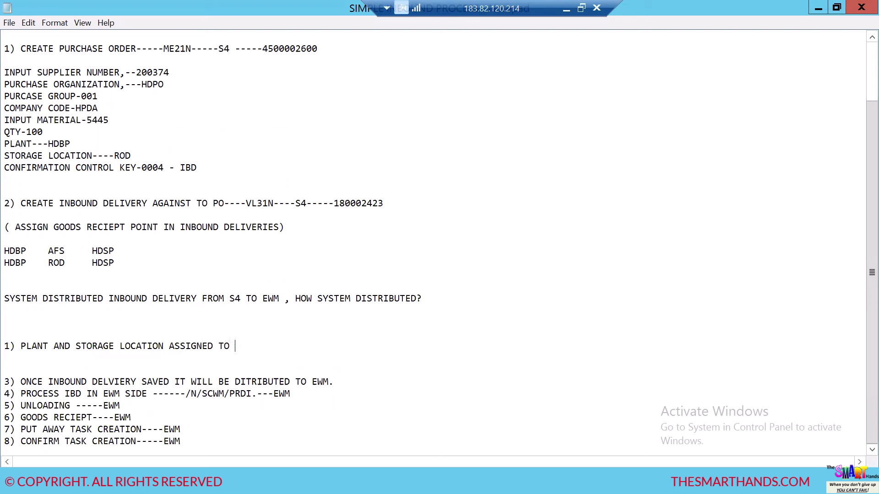
pyautogui.write('WAREHOUSE NUMBER')
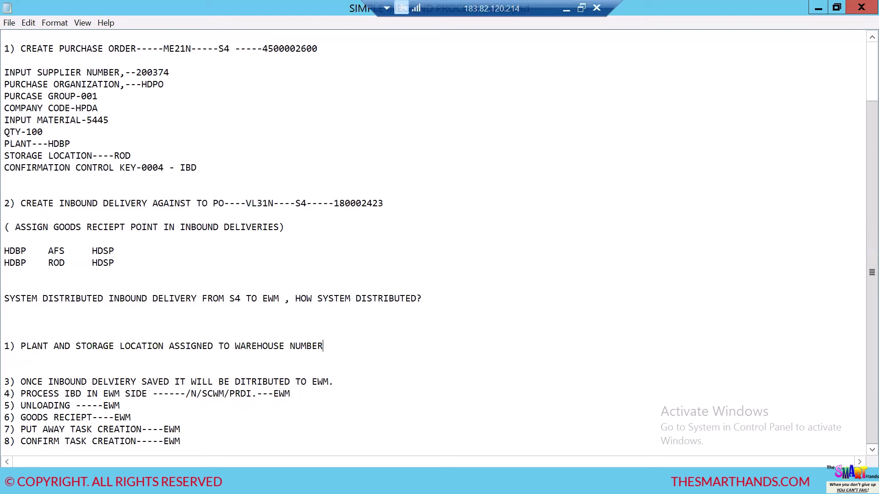
# Continue the numbered list with the entries "2) SETUP RFC CONNECTION." and "3) DISTRIBUTION MODEL"
pyautogui.press('Return')
pyautogui.write('2')
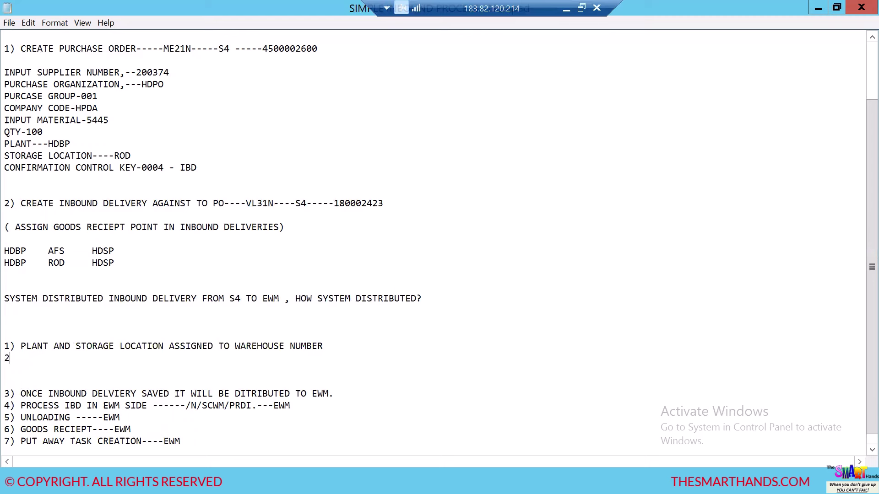
pyautogui.write(') SETUP RFC CONNECTION.')
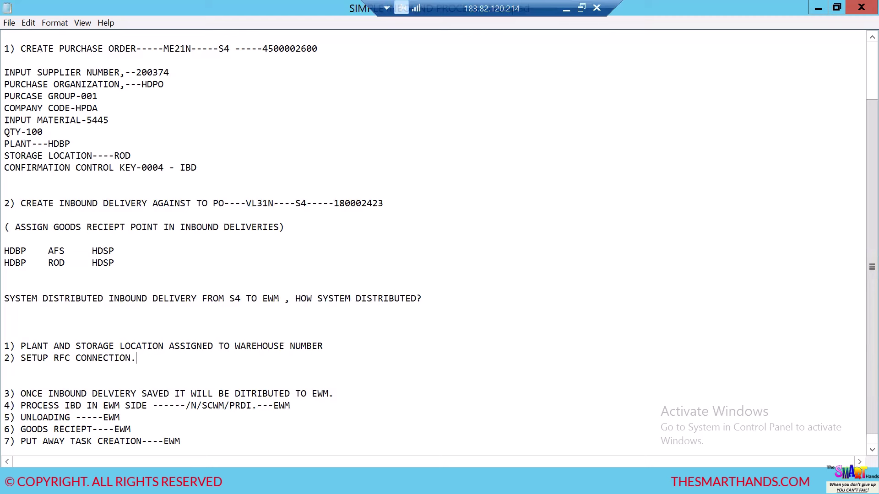
pyautogui.press('Return')
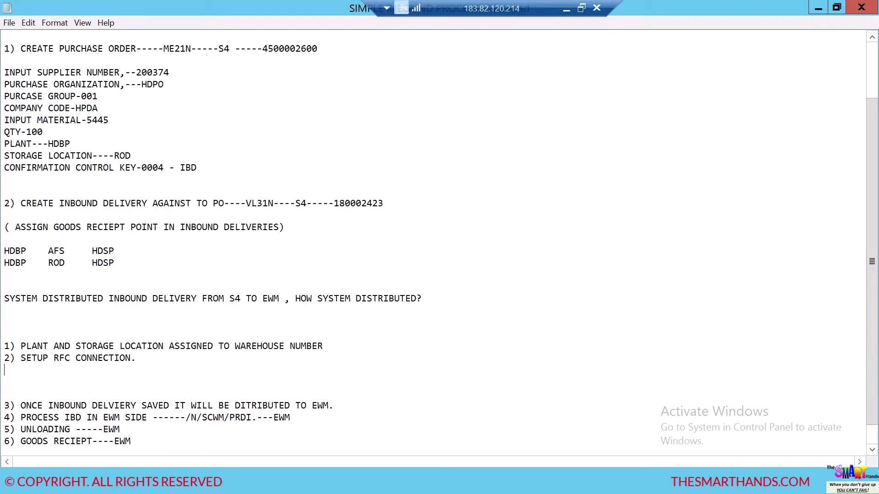
pyautogui.write('3) DISTRI')
pyautogui.press('BackSpace')
pyautogui.write('IMO')
pyautogui.press('BackSpace')
pyautogui.press('BackSpace')
pyautogui.write('BUTION MODEL')
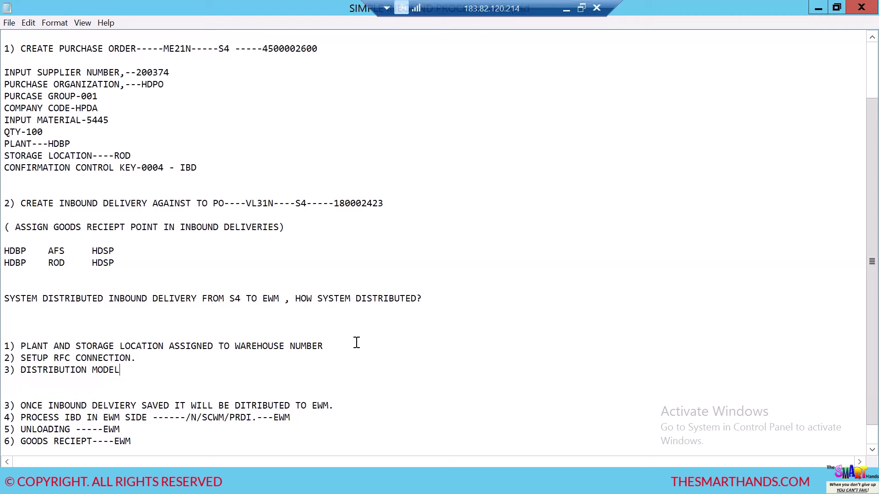
# Remove one blank line between the distribution model entry and the line about the saved inbound delivery
pyautogui.scroll(-1, 361, 345)
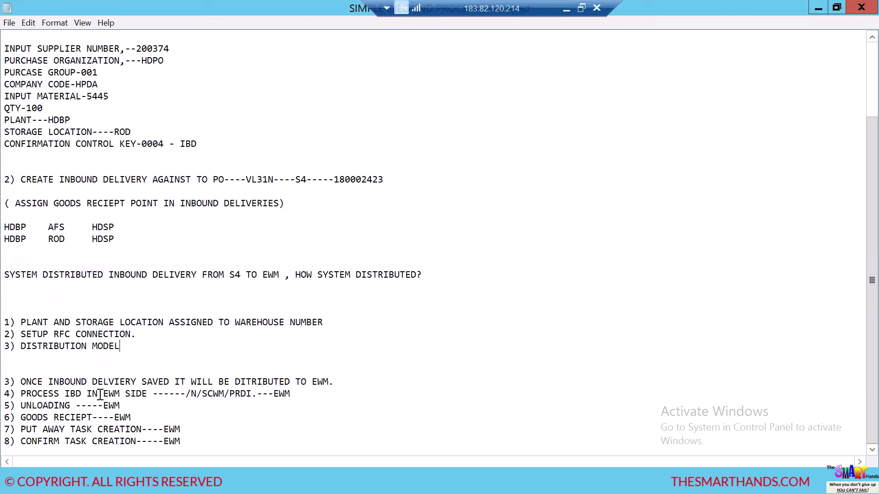
pyautogui.click(27, 368)
pyautogui.scroll(1, 140, 404)
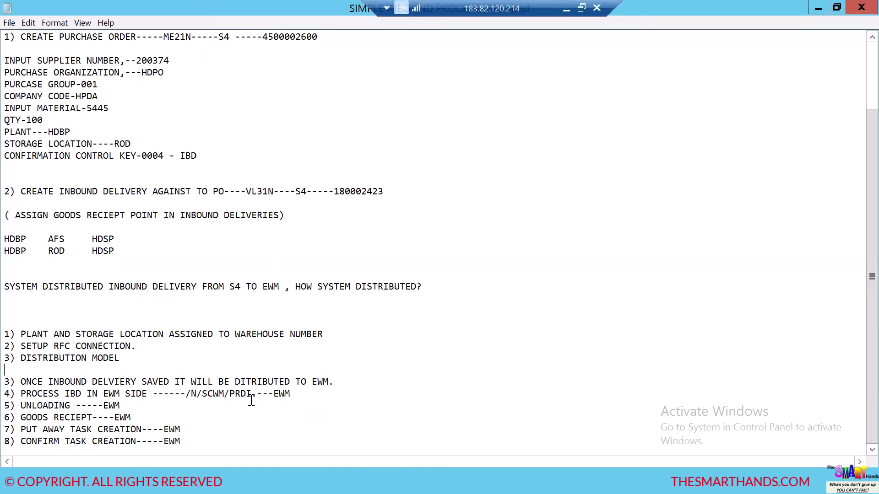
# Close the message help, return to the SAP inbound delivery session and switch it from VL31N to transaction /N/SCWM/PRDI
pyautogui.hotkey('alt', 'Tab')
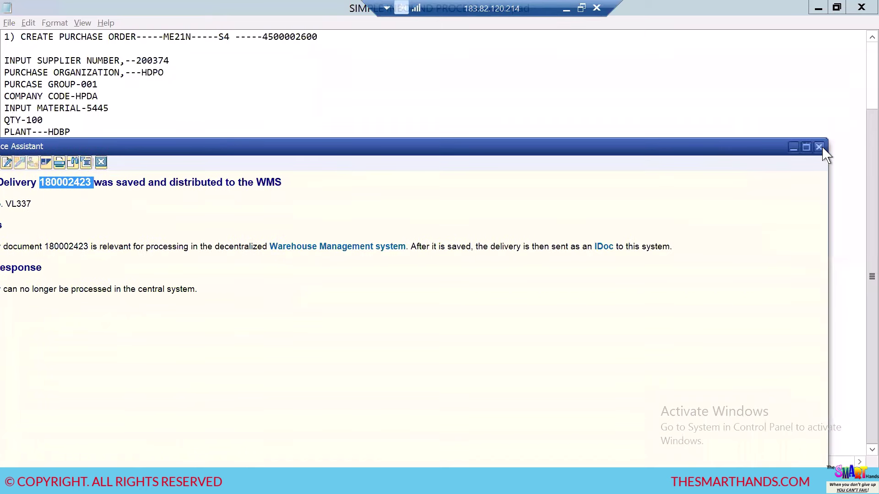
pyautogui.click(819, 147)
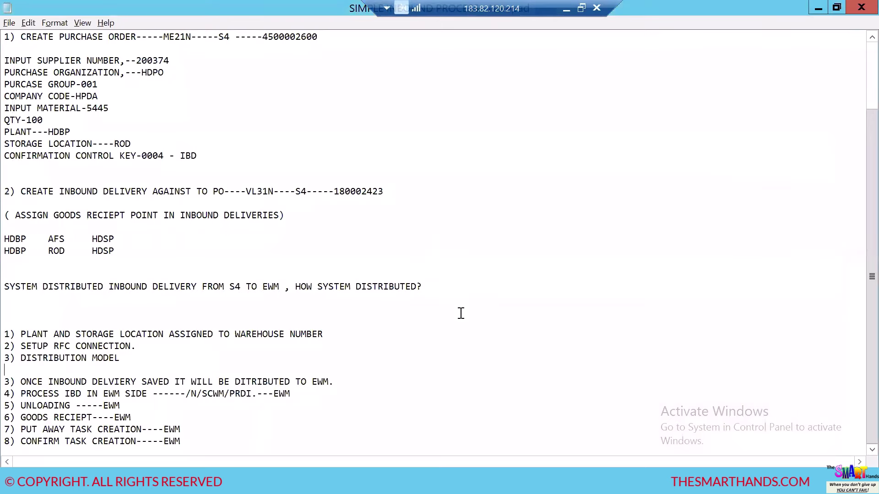
pyautogui.moveTo(319, 458)
pyautogui.click(378, 425)
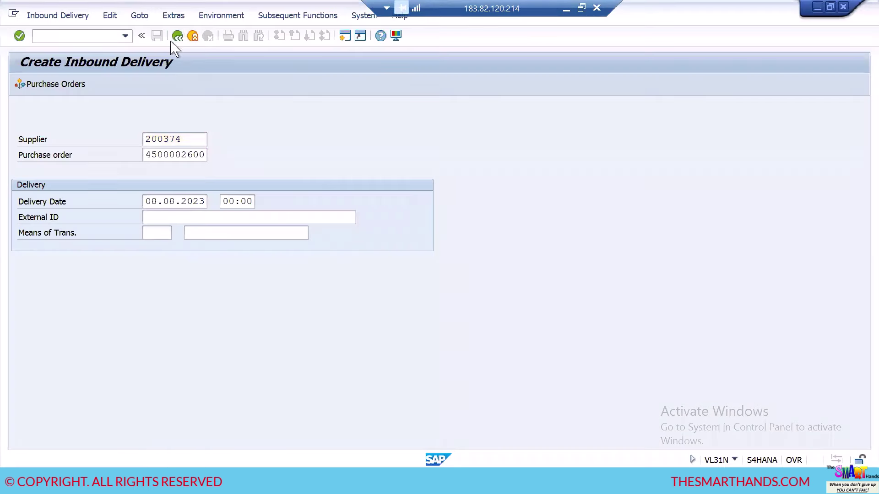
pyautogui.click(178, 37)
pyautogui.click(87, 39)
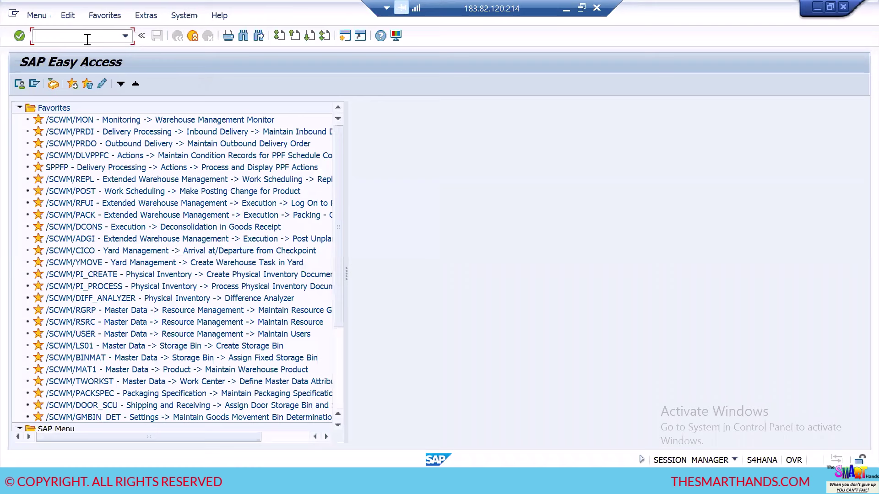
pyautogui.write('/N/SCWM/PRDI')
pyautogui.press('Return')
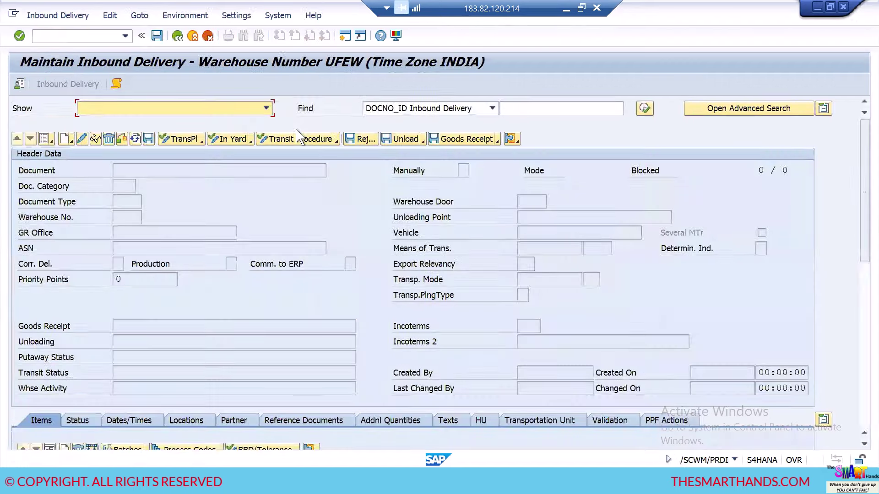
# Show the inbound delivery headers as a list and set the default warehouse number to HDEW
pyautogui.click(46, 139)
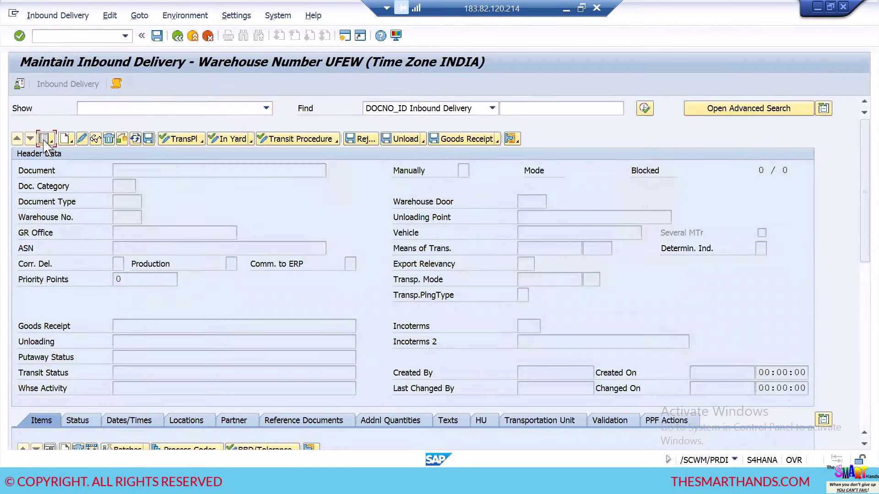
pyautogui.click(45, 140)
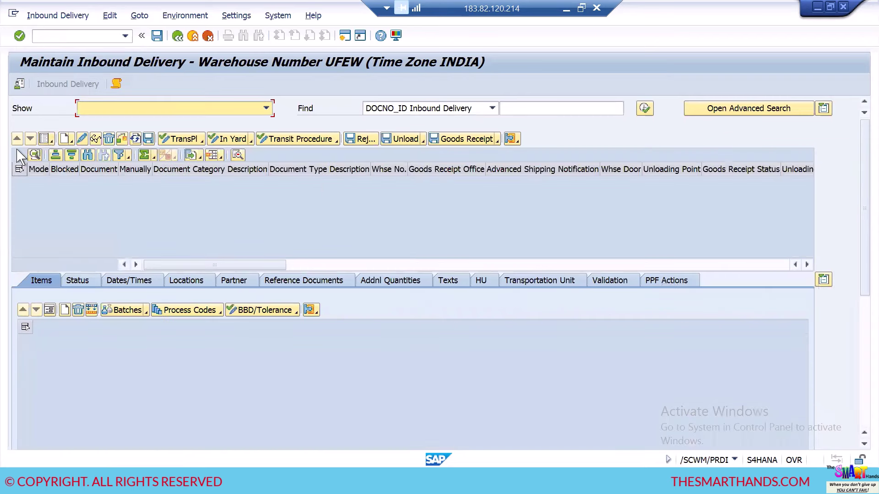
pyautogui.click(19, 85)
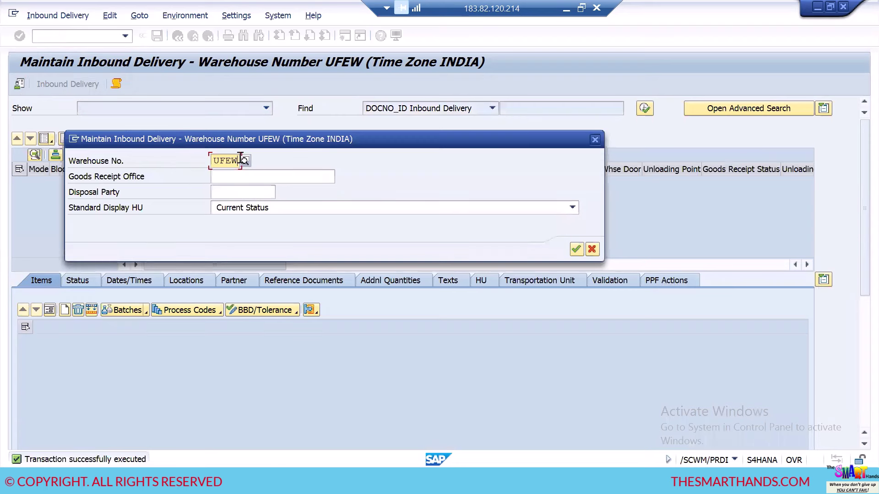
pyautogui.press('BackSpace')
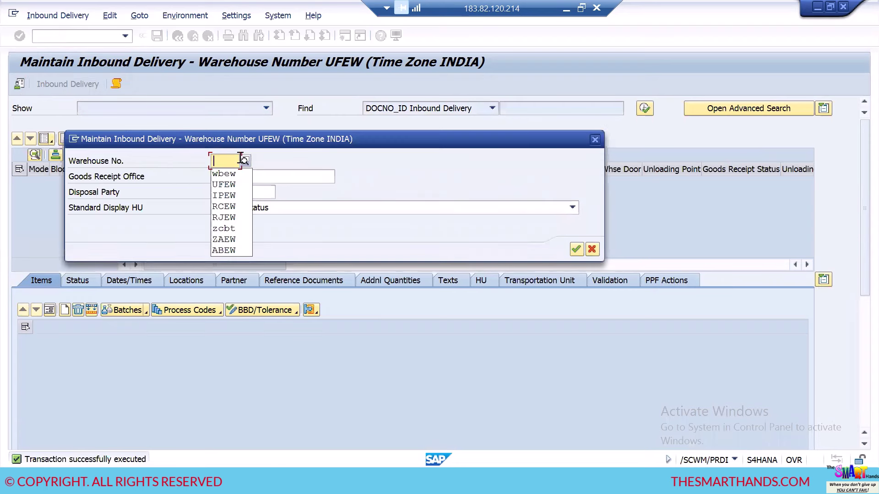
pyautogui.write('HDEW')
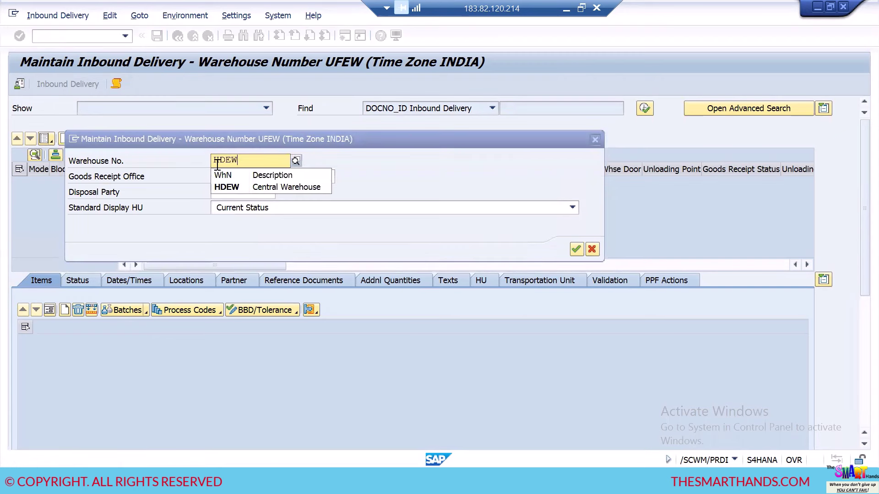
pyautogui.click(224, 187)
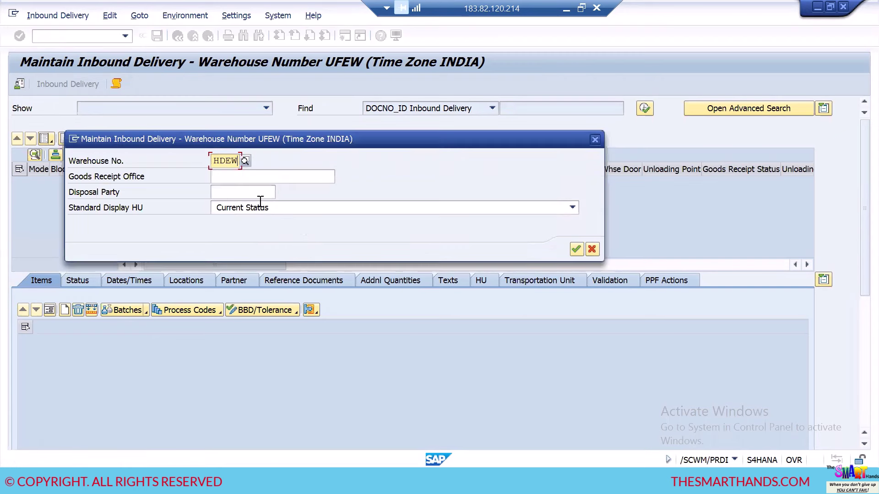
pyautogui.click(575, 251)
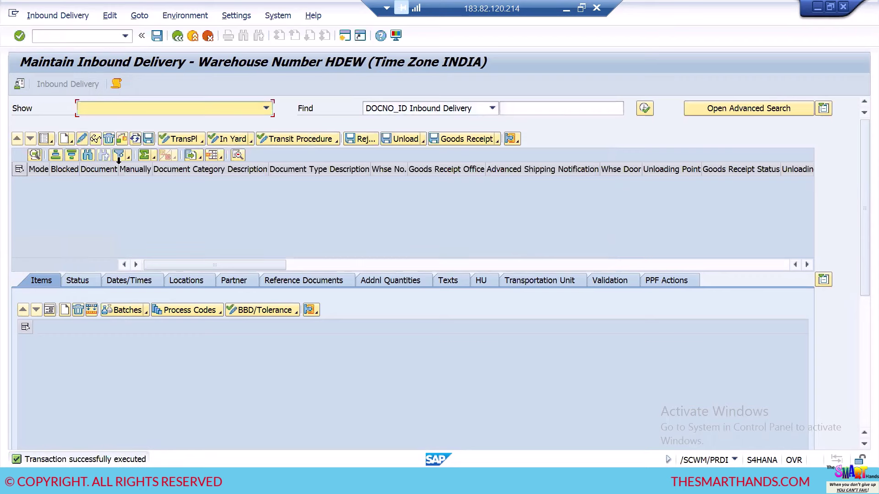
pyautogui.click(20, 85)
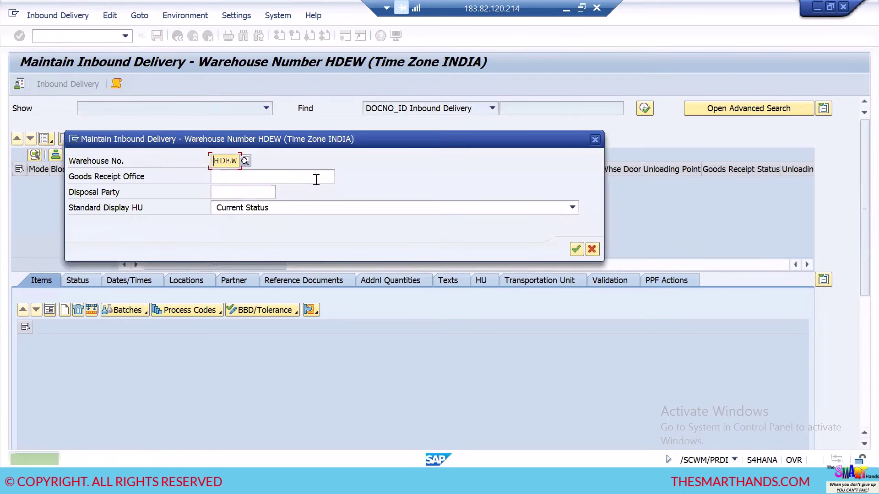
pyautogui.click(575, 249)
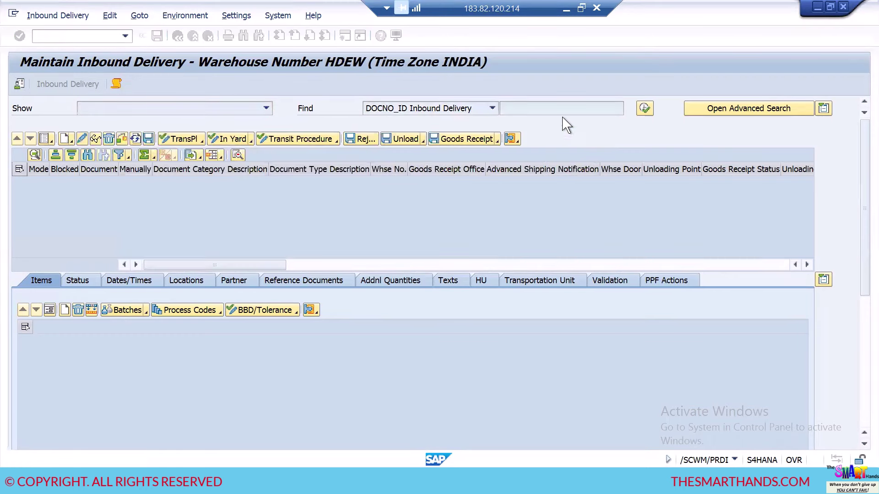
# Search for inbound delivery 180002423 using the DOCNO_ID Inbound Delivery criterion
pyautogui.click(558, 108)
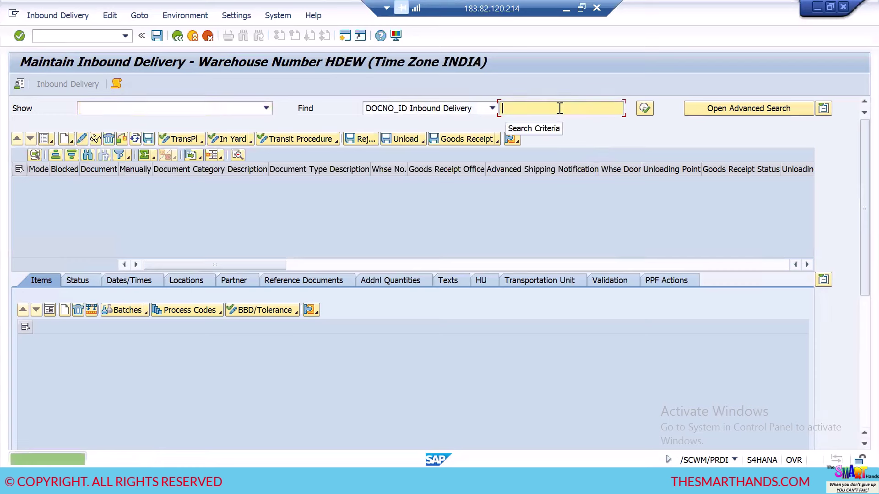
pyautogui.click(492, 108)
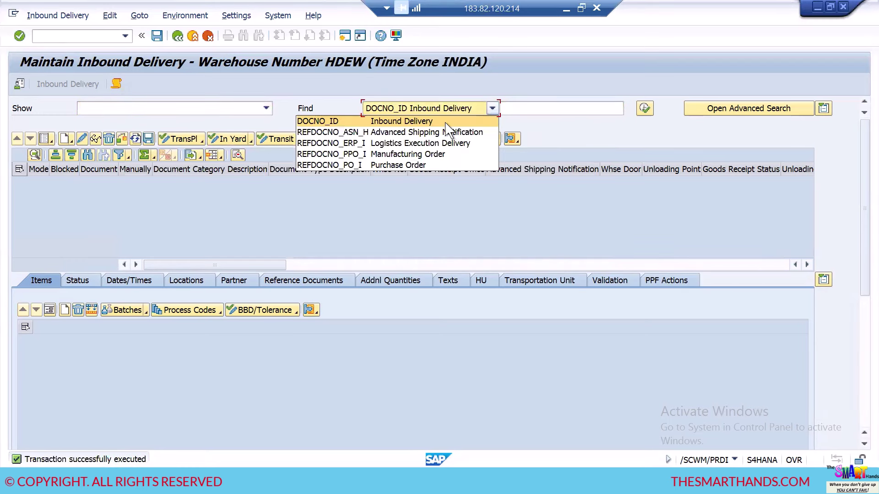
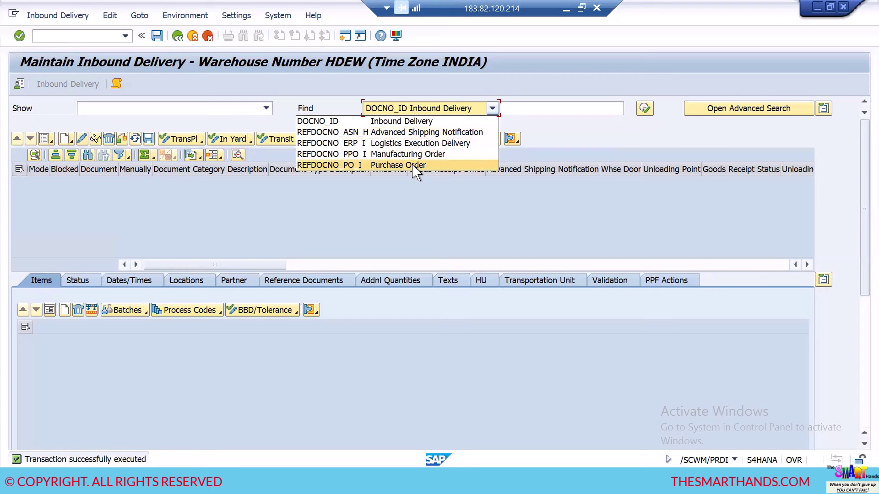
pyautogui.click(432, 122)
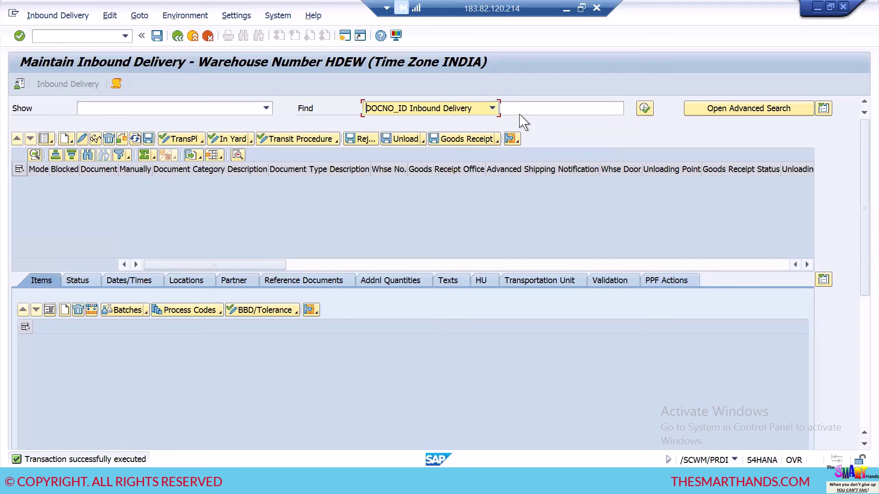
pyautogui.click(527, 106)
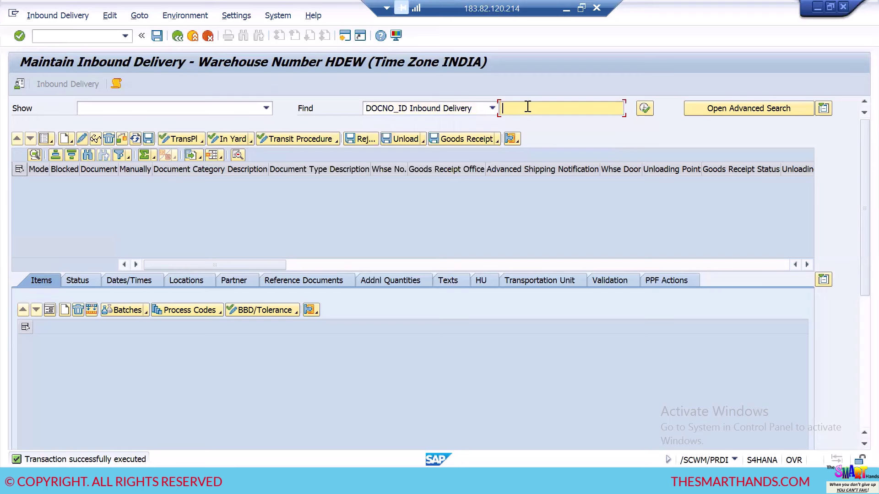
pyautogui.write('180002423')
pyautogui.click(645, 109)
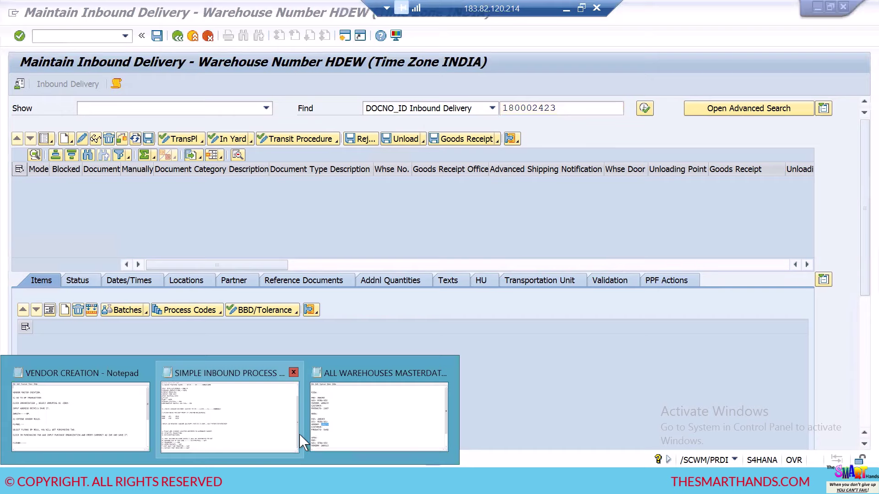
# Switch to the SIMPLE INBOUND PROCESS note, remove the blank line below "DISTRIBUTION MODEL" and renumber the saved inbound delivery line as 4
pyautogui.click(268, 435)
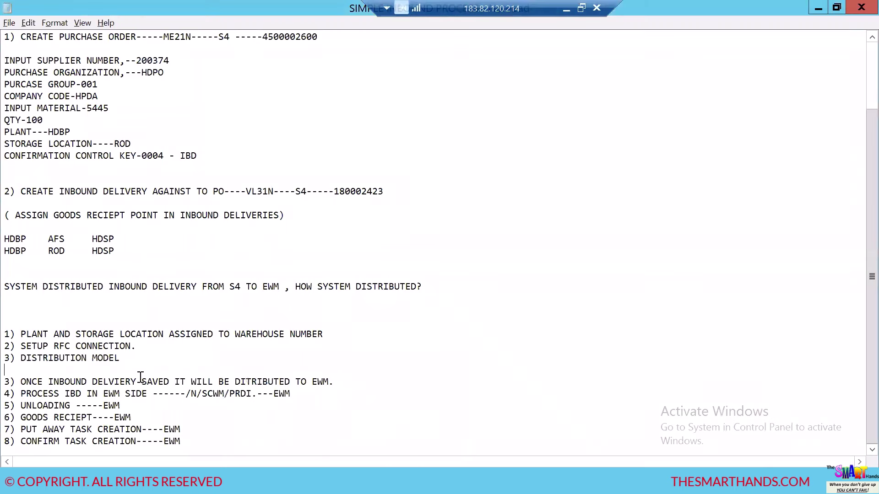
pyautogui.press('BackSpace')
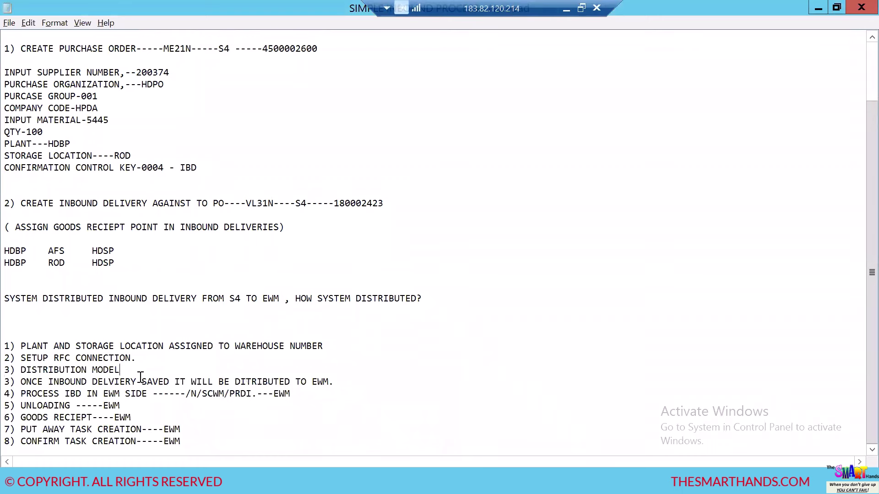
pyautogui.click(10, 381)
pyautogui.press('BackSpace')
pyautogui.write('4')
# Insert seven blank lines between the saved inbound delivery line and the "PROCESS IBD IN EWM SIDE" entry
pyautogui.press('Return')
pyautogui.press('Return')
pyautogui.press('Return')
pyautogui.press('Return')
pyautogui.press('Return')
pyautogui.press('Return')
pyautogui.press('Return')
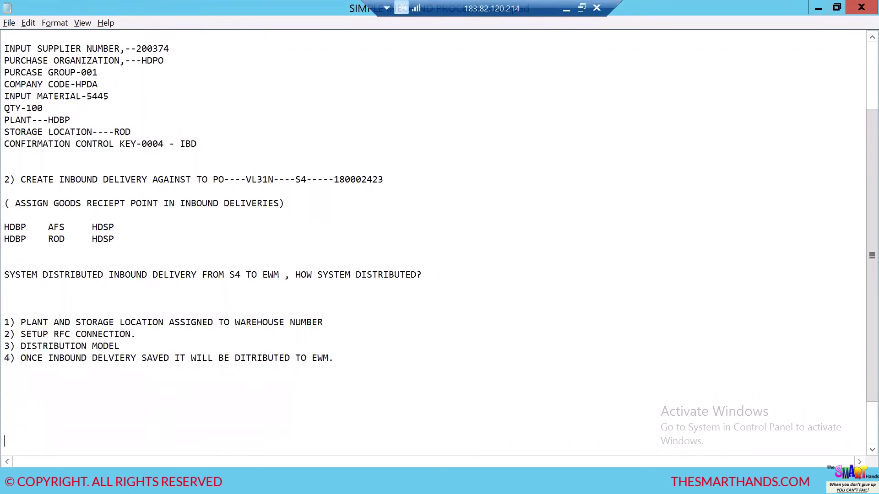
pyautogui.scroll(-2, 373, 346)
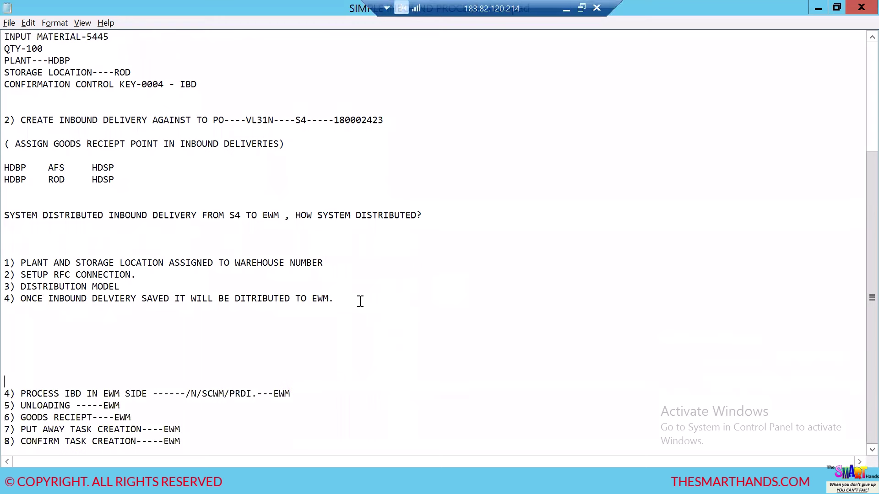
# Below entry 4, after one blank line, add "ASSUME YOUR DELIVERY IS NOT IN EWM , THEN CHECK FOR STUCKED QUEUES."
pyautogui.press('Return')
pyautogui.press('Return')
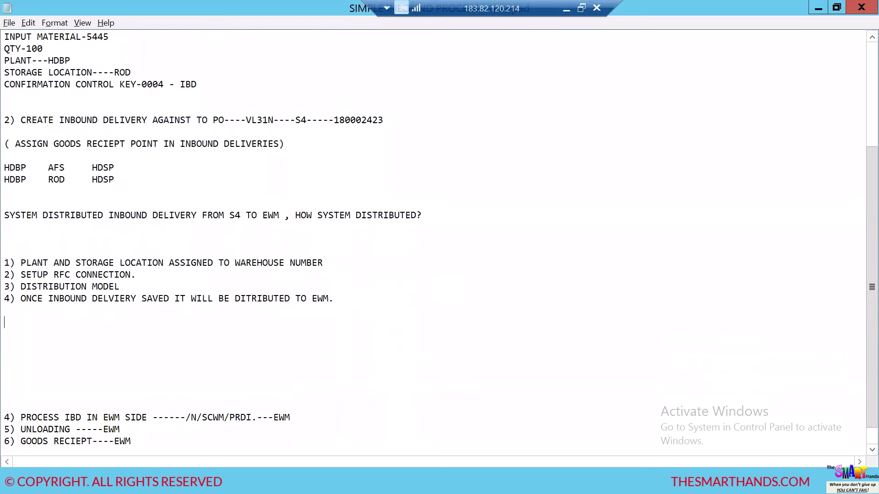
pyautogui.write('ASSUME YOUR DELIVERY IS')
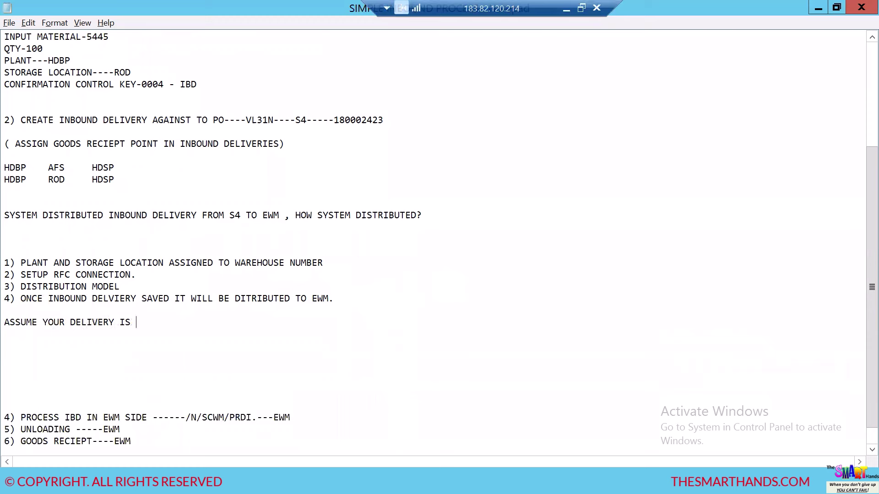
pyautogui.write(' N')
pyautogui.press('BackSpace')
pyautogui.write('SUME YOUR DELIVERY IS NOT IN EWM , THEN CHECK FOR ')
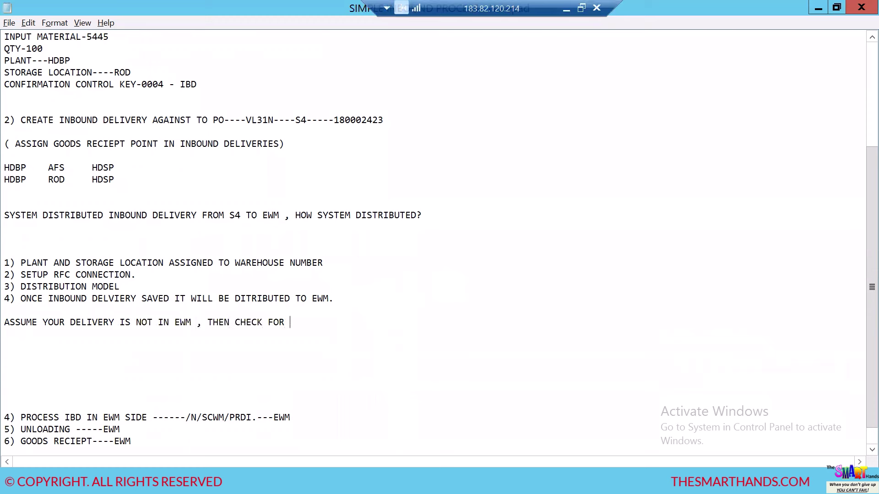
pyautogui.write('STUCKED QUEUES.')
pyautogui.press('Return')
pyautogui.press('Return')
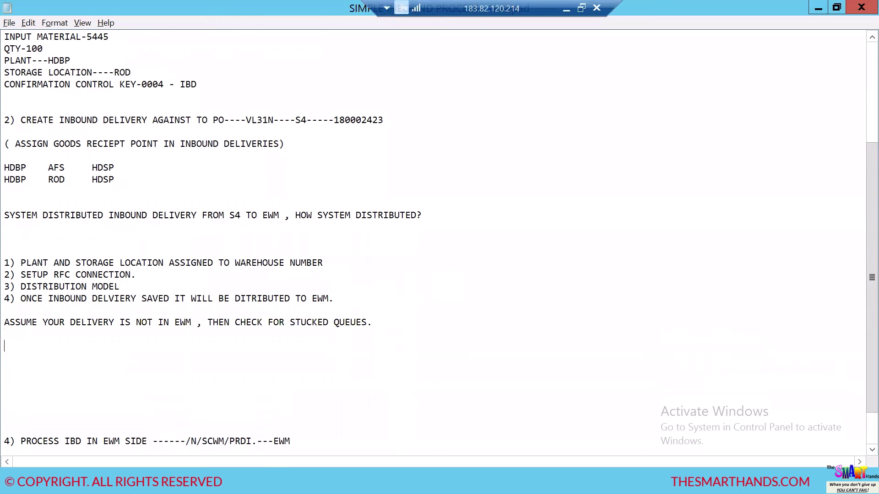
# Add the line "TO CHECK THE INBOUND QUEUES-----SMQ2" below the sentence about stucked queues
pyautogui.write('TO CHECK THE INBO')
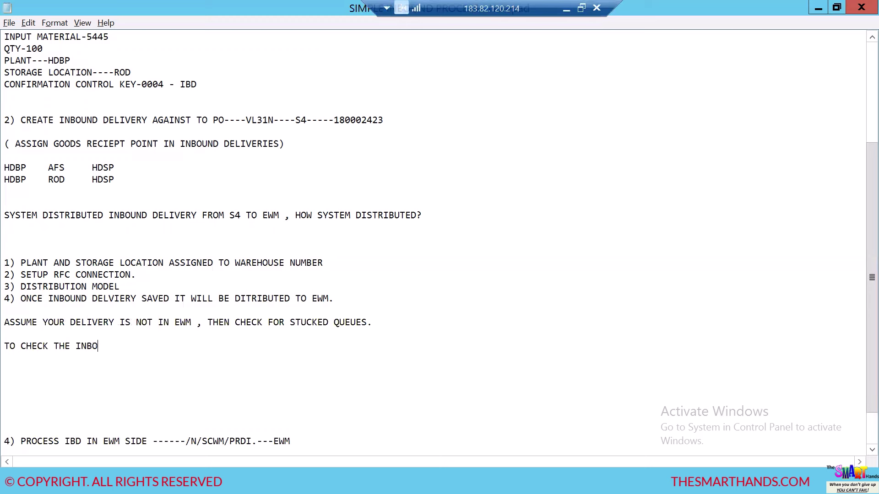
pyautogui.write('UND QUEUES-----SMQ2')
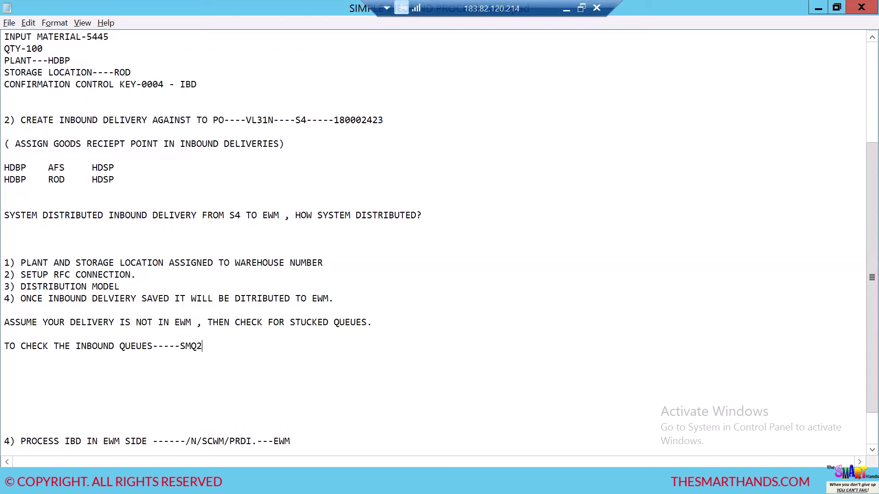
pyautogui.press('Return')
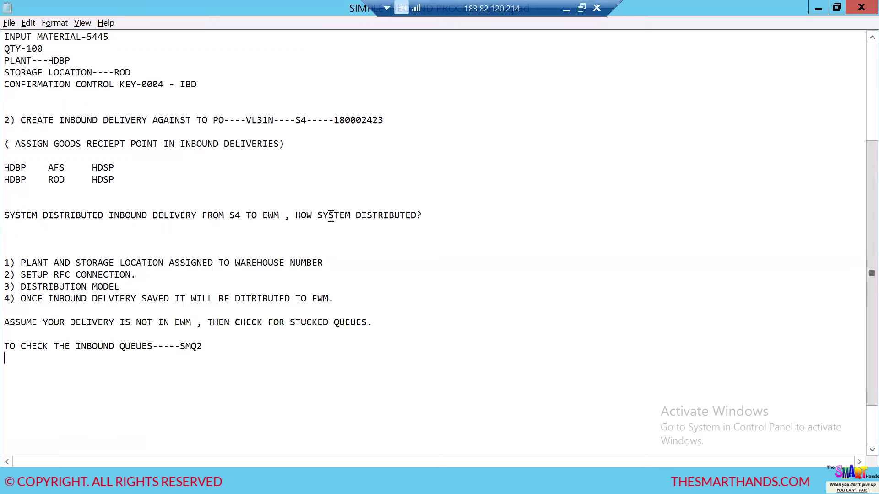
# Copy the inbound delivery number from the VL31N line, return to SAP, leave the inbound delivery transaction and open SMQ2
pyautogui.doubleClick(361, 120)
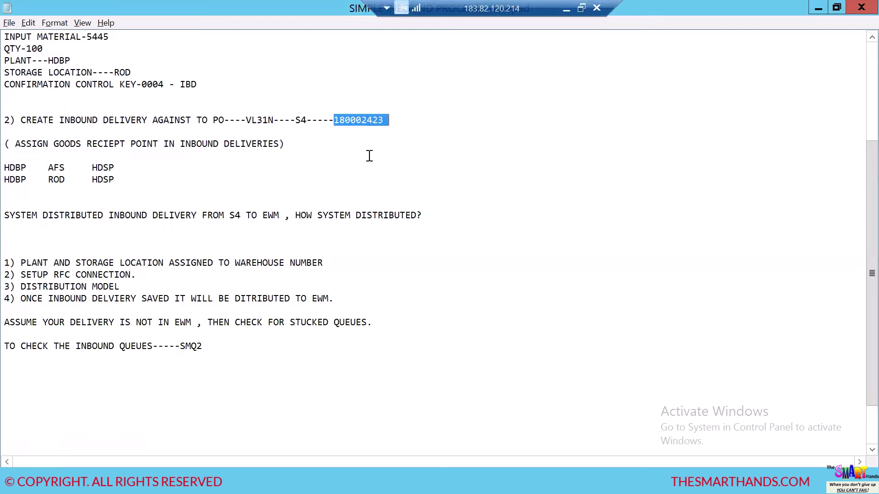
pyautogui.hotkey('ctrl', 'c')
pyautogui.hotkey('alt', 'Tab')
pyautogui.hotkey('ctrl', 'v')
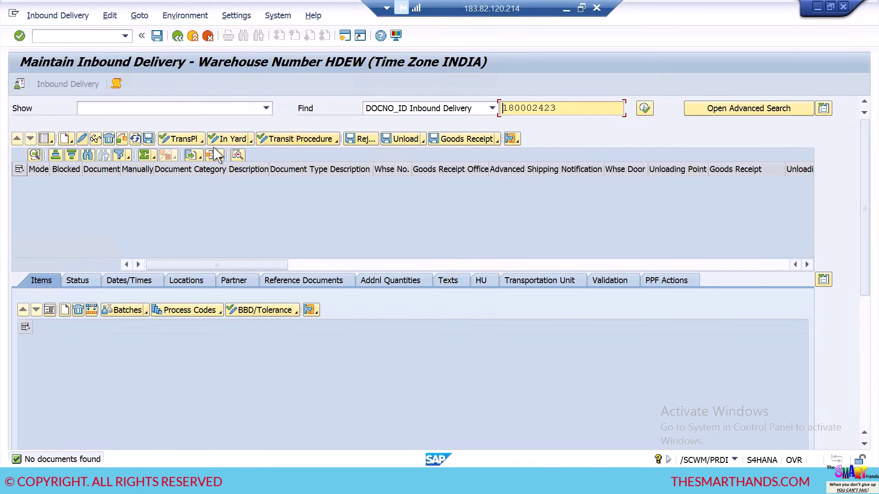
pyautogui.click(330, 69)
pyautogui.press('F3')
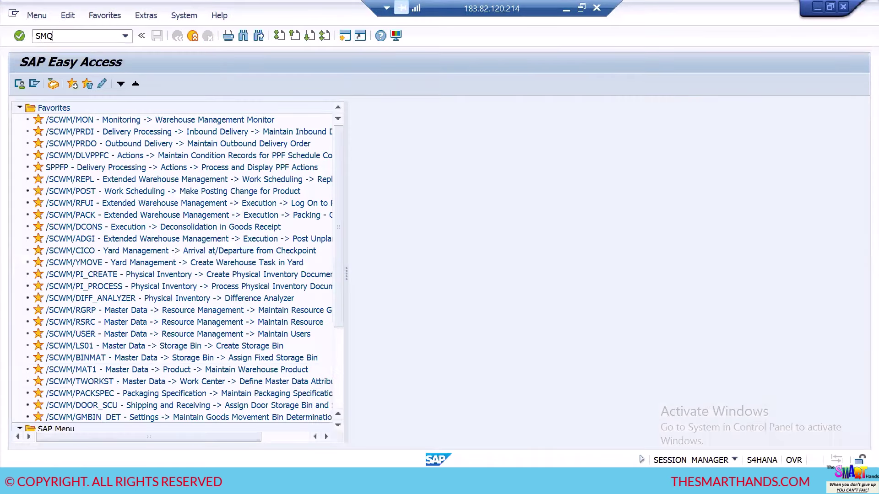
pyautogui.write('SMQ2')
pyautogui.press('Return')
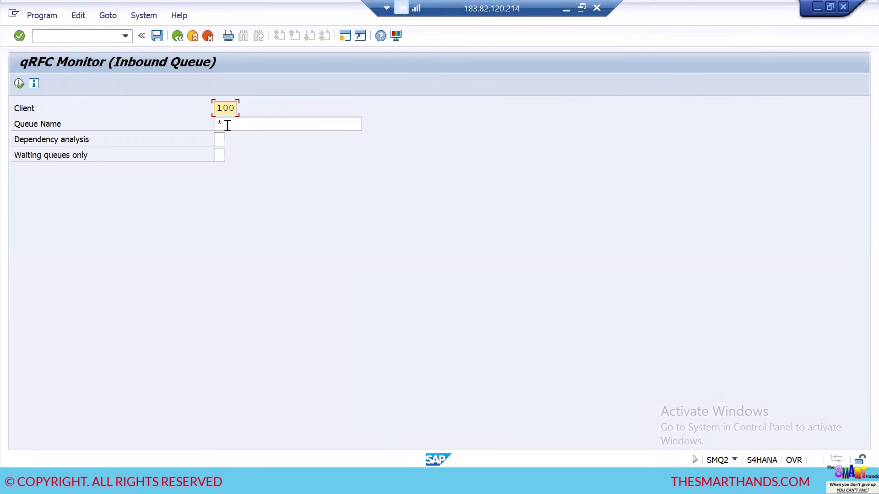
# List the inbound queues for client 100, find the copied delivery number 180002423 and open the details of its queue
pyautogui.click(18, 84)
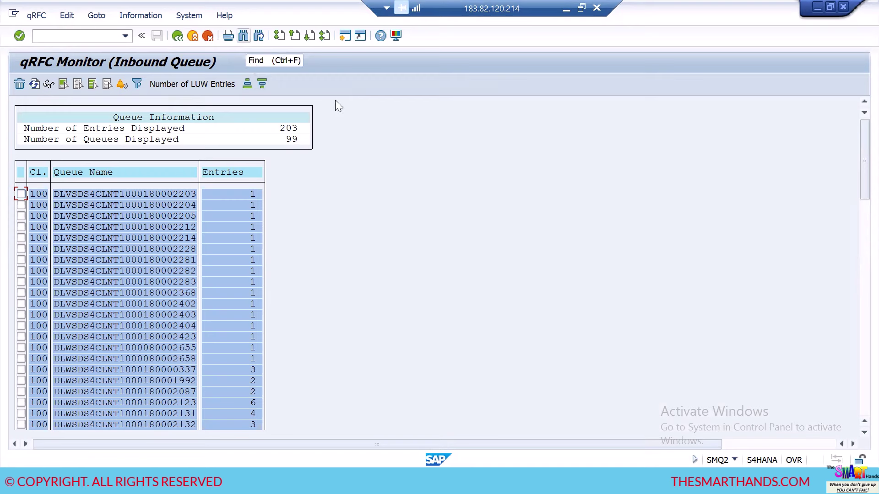
pyautogui.click(243, 36)
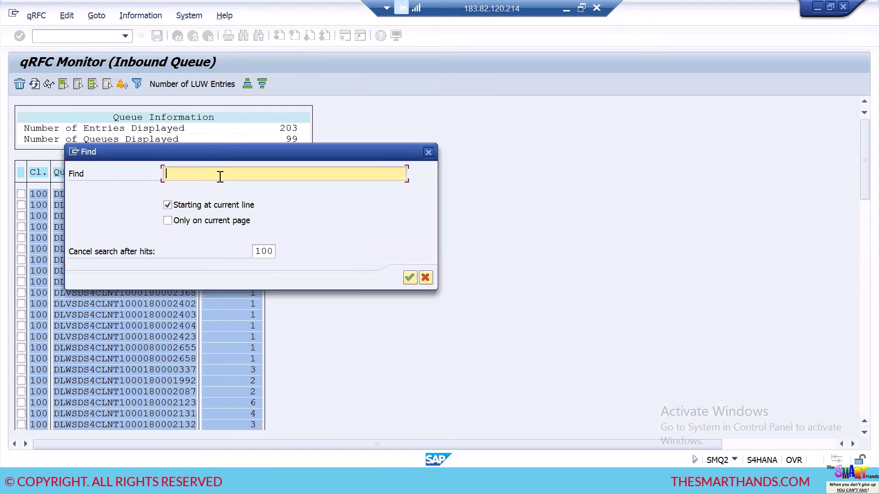
pyautogui.hotkey('ctrl', 'v')
pyautogui.click(410, 278)
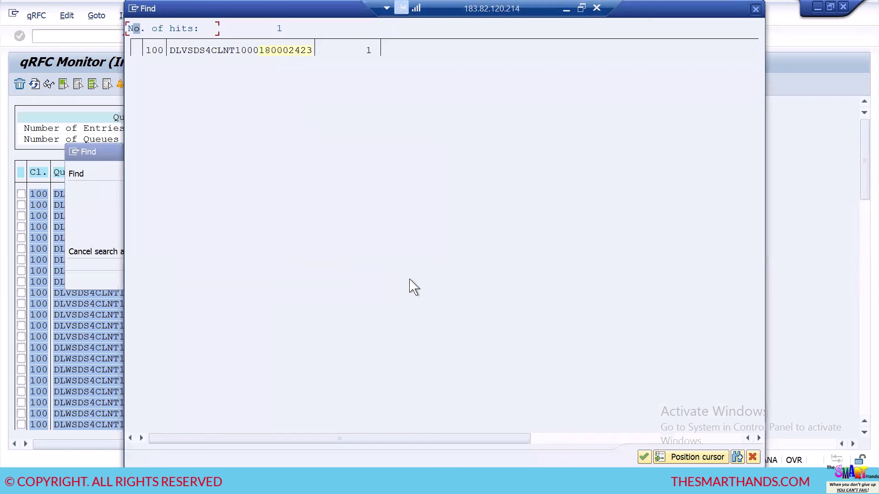
pyautogui.click(251, 49)
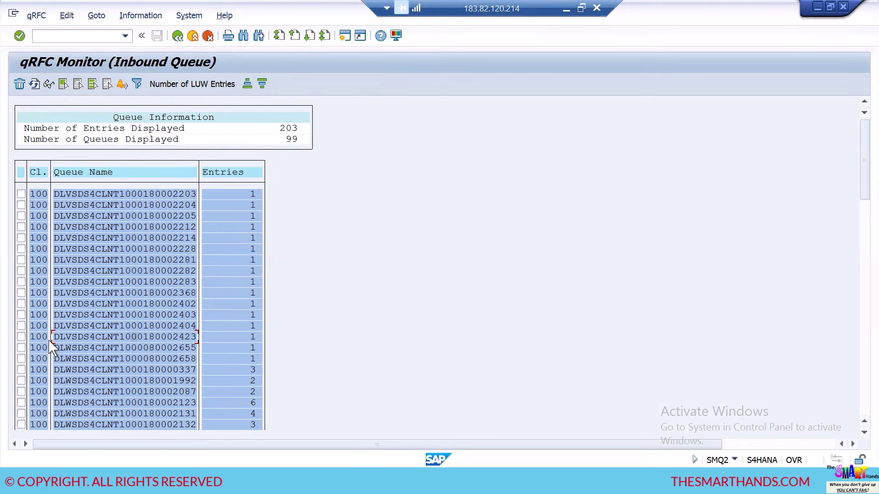
pyautogui.doubleClick(172, 339)
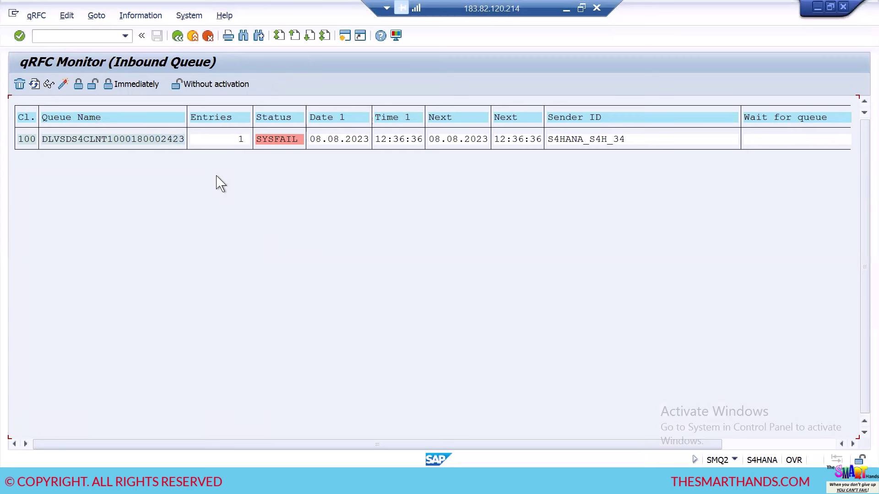
# Drill into the failed inbound queue entry of the delivery and open the error log behind its status text
pyautogui.doubleClick(162, 140)
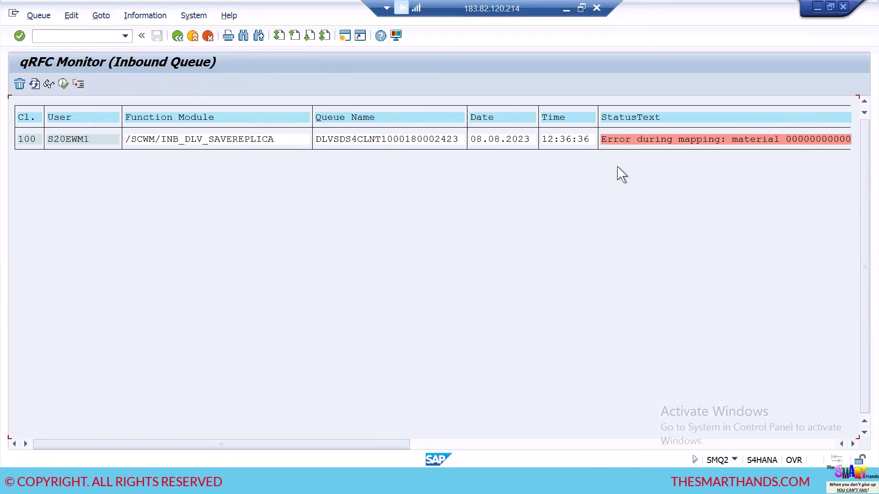
pyautogui.doubleClick(700, 148)
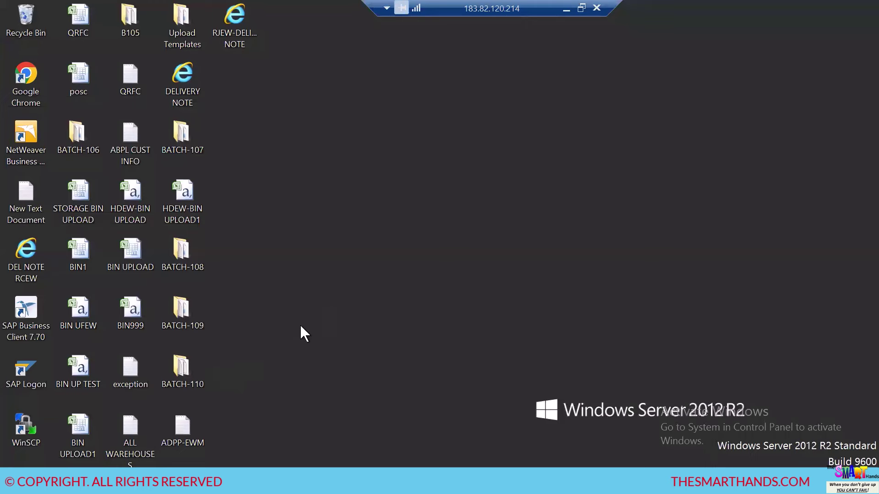
# Open the RFC CONNECTIONS note in the BATCH-110 folder and review item 7 on mapping storage locations from ERP to EWM
pyautogui.doubleClick(191, 372)
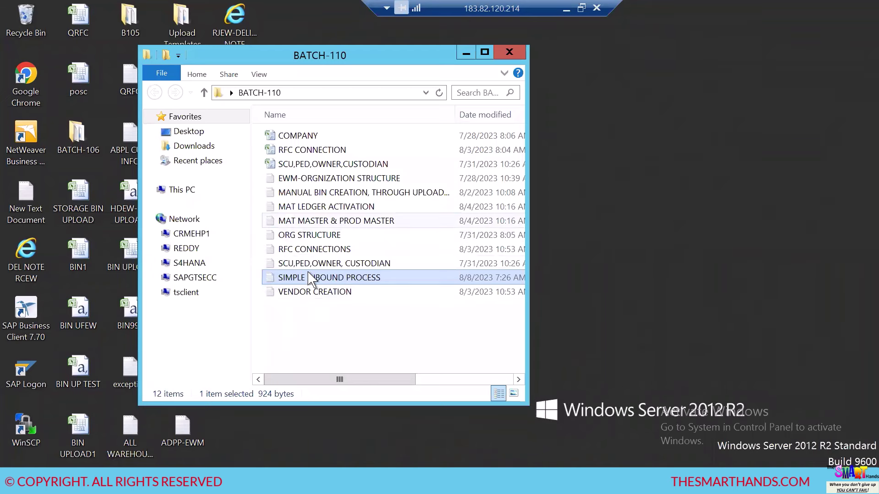
pyautogui.doubleClick(315, 251)
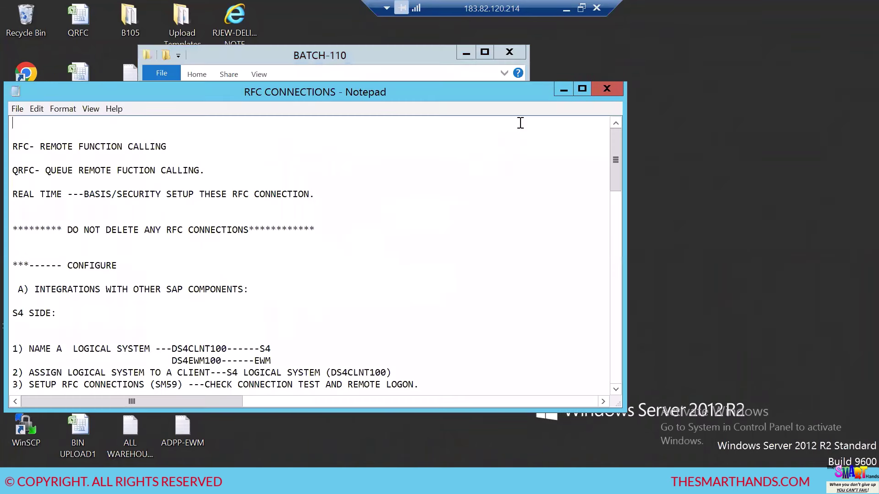
pyautogui.click(582, 87)
pyautogui.scroll(-15, 347, 268)
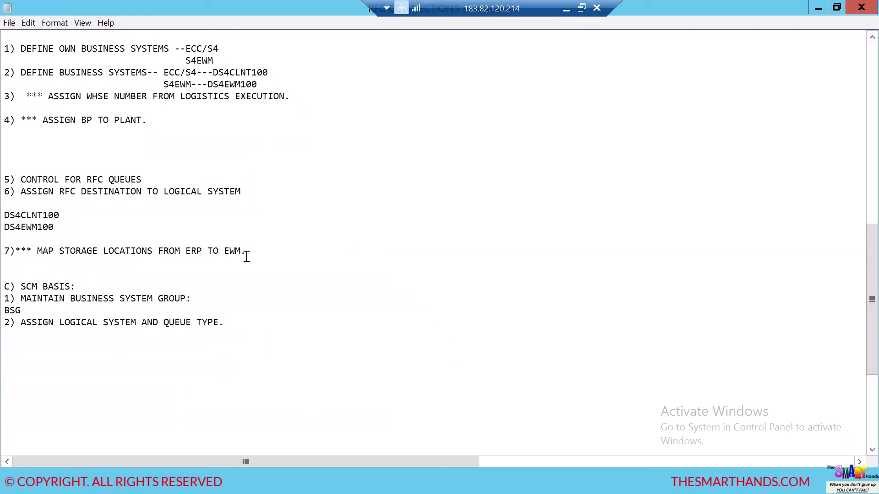
pyautogui.moveTo(250, 251); pyautogui.dragTo(4, 252)
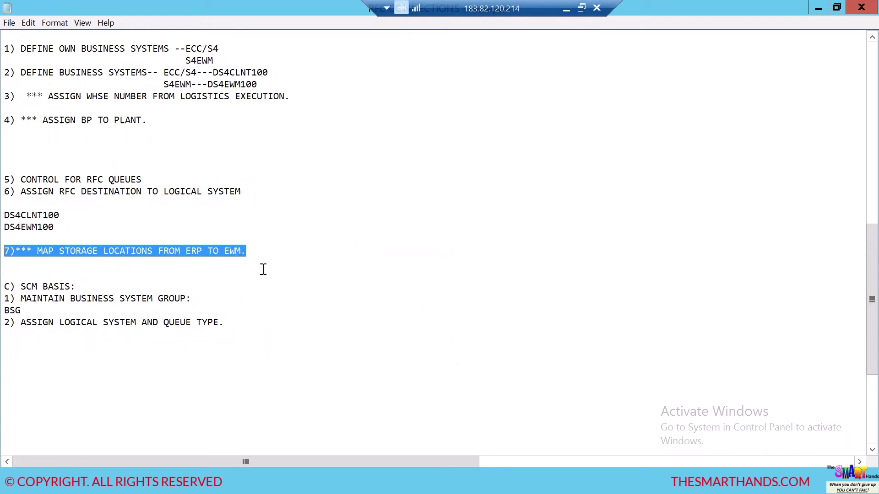
pyautogui.click(267, 252)
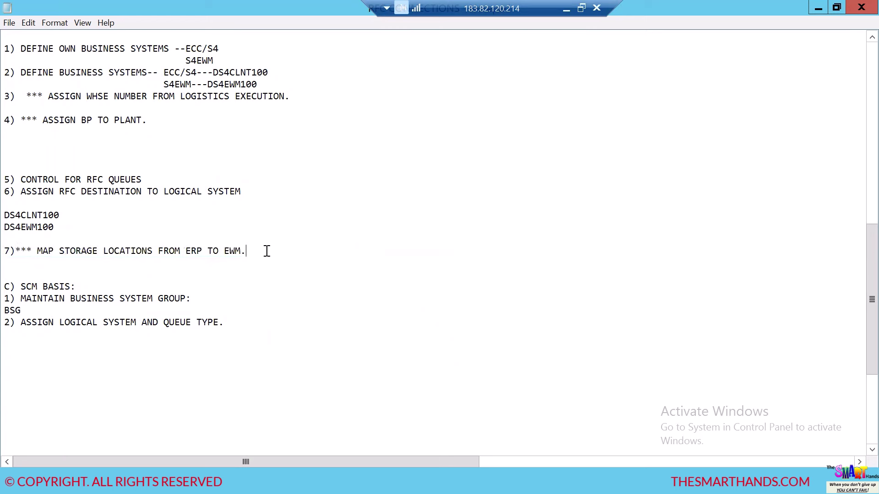
pyautogui.moveTo(254, 250); pyautogui.dragTo(8, 253)
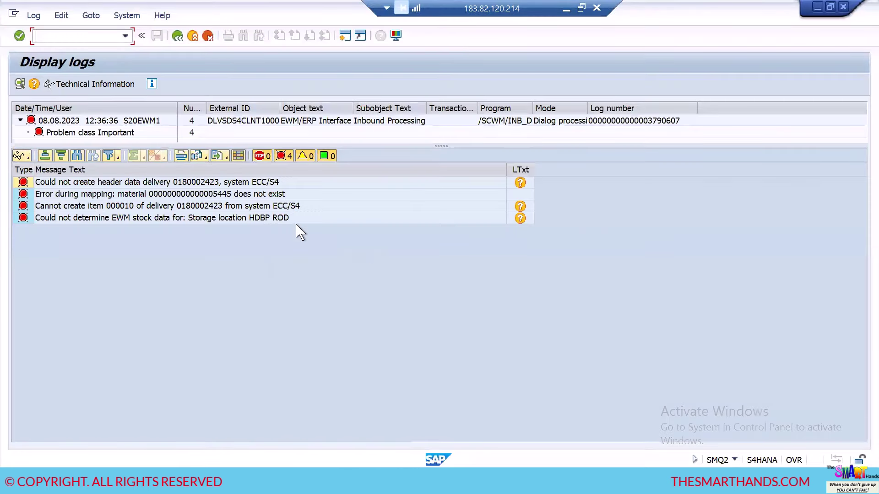
# Copy the heading from the long text of the storage location HDBP ROD error and switch to the SIMPLE INBOUND PROCESS note
pyautogui.click(520, 219)
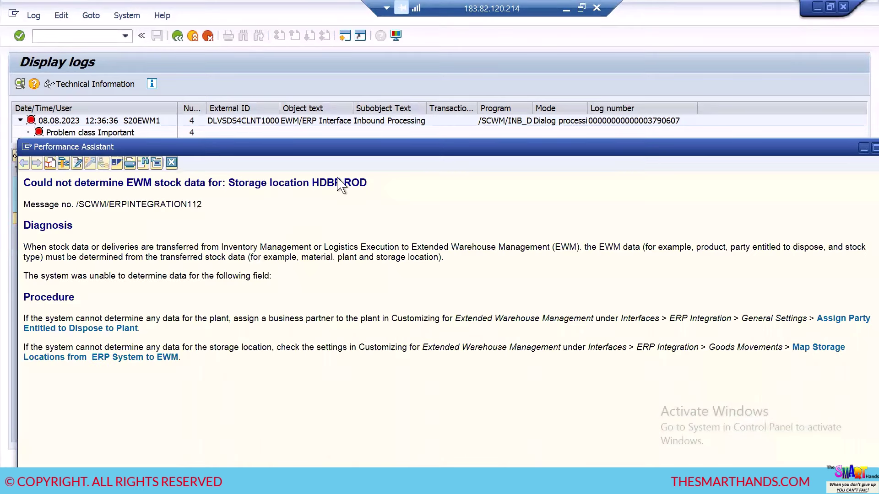
pyautogui.moveTo(368, 183); pyautogui.dragTo(26, 186)
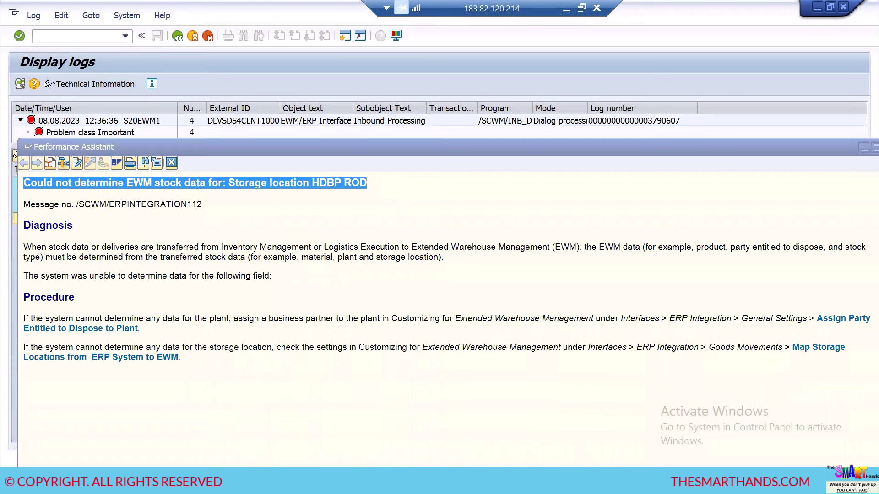
pyautogui.click(304, 483)
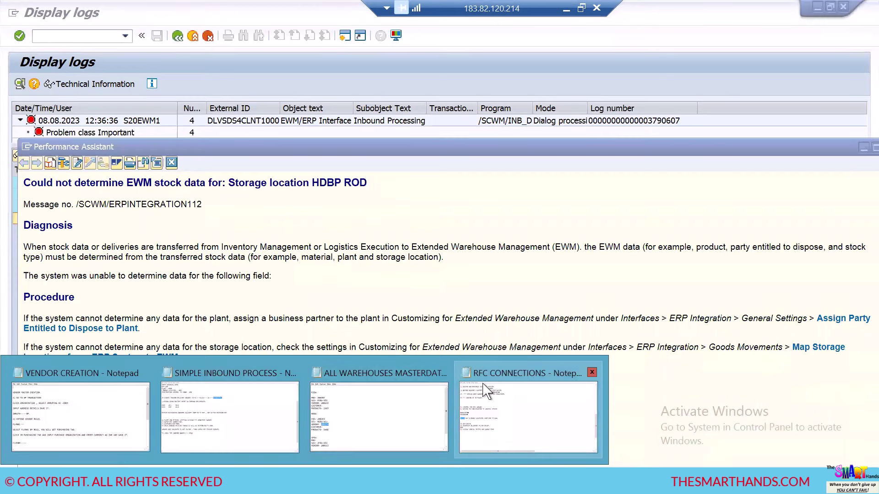
pyautogui.moveTo(481, 392)
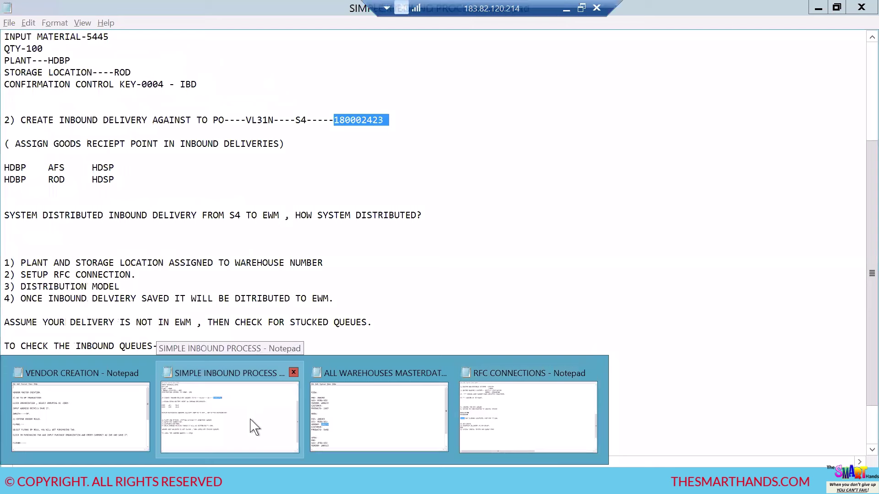
pyautogui.click(251, 421)
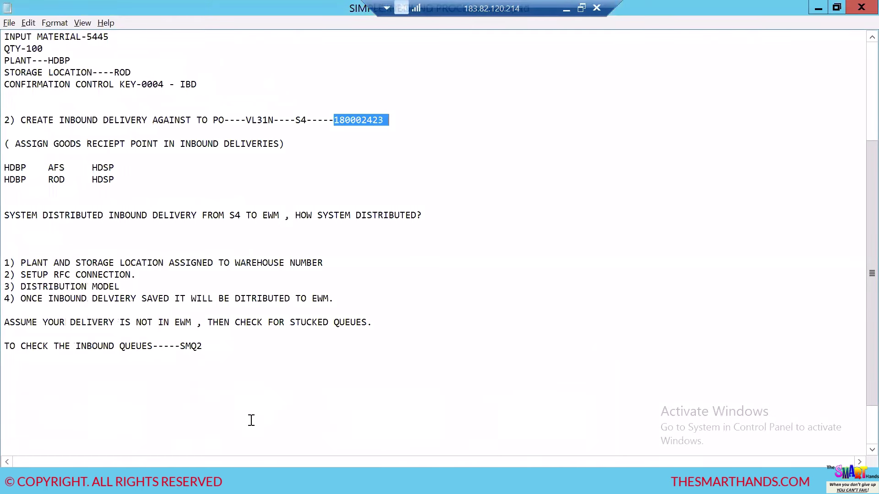
# Extend the SMQ2 line to read "TO CHECK THE INBOUND QUEUES GO TO -----SMQ2, SEARCH WITH IBD"
pyautogui.click(229, 344)
pyautogui.press('Return')
pyautogui.press('Return')
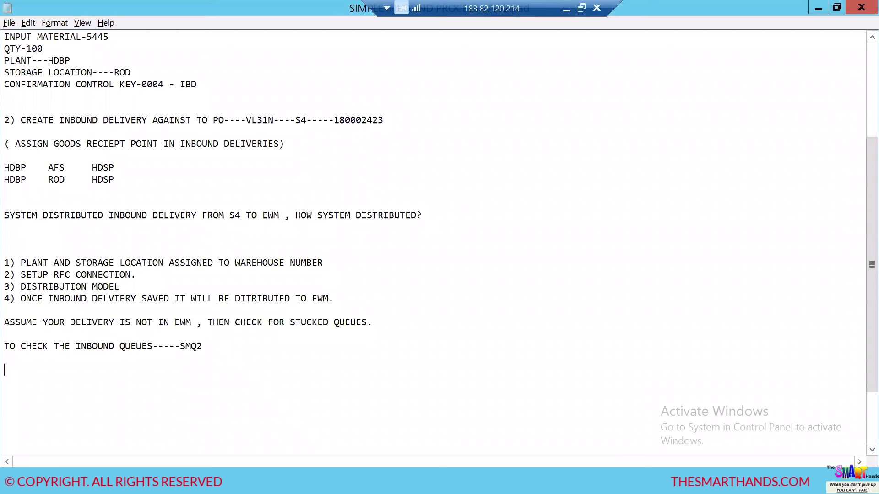
pyautogui.click(153, 346)
pyautogui.write('GO TO ')
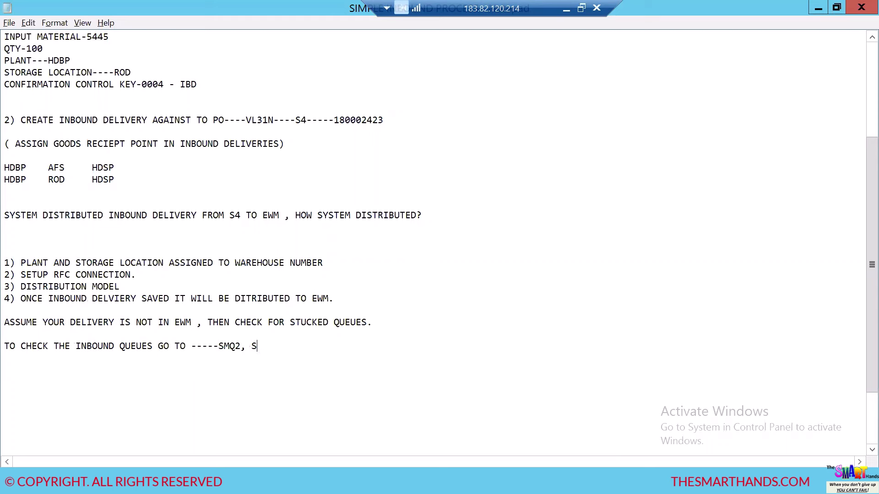
pyautogui.write('EARCH WITH IBND')
# After one blank line, add "ERROR: " followed by the copied text "Could not determine EWM stock data for: Storage location HDBP ROD"
pyautogui.press('Return')
pyautogui.press('Return')
pyautogui.write('ER')
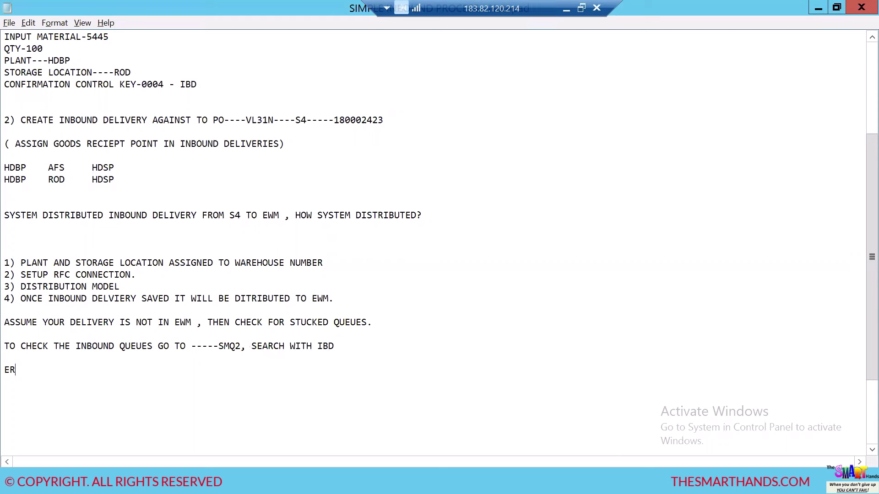
pyautogui.write('ROR:')
pyautogui.write('Could not determine EWM stock data for: Storage location HDBP ROD')
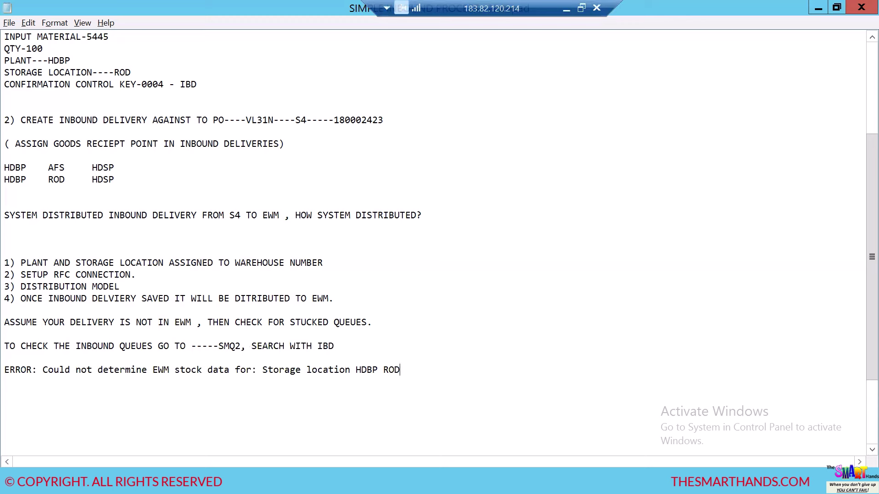
# Add a "SOLUTION:" line below the error, completed with "7)*** MAP STORAGE LOCATIONS FROM ERP TO EWM" copied from the RFC CONNECTIONS note
pyautogui.press('Return')
pyautogui.press('Return')
pyautogui.write('SOLUTION:')
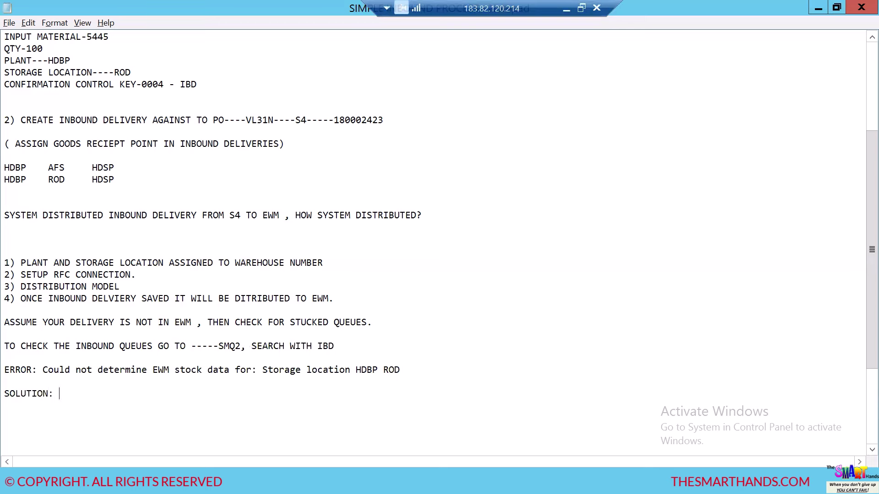
pyautogui.hotkey('alt', 'Tab')
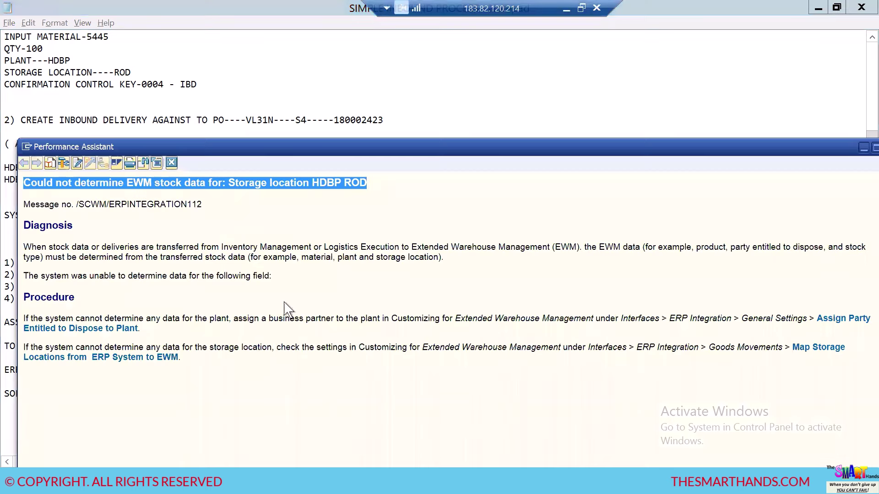
pyautogui.moveTo(273, 459)
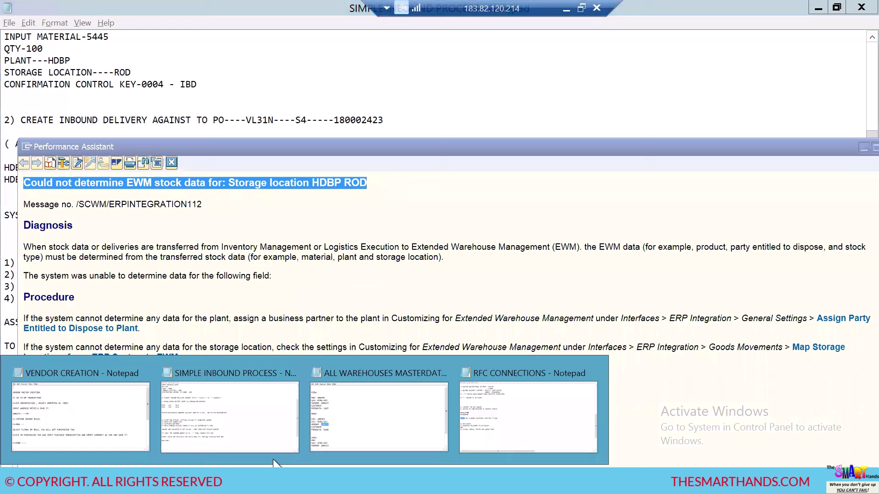
pyautogui.click(490, 427)
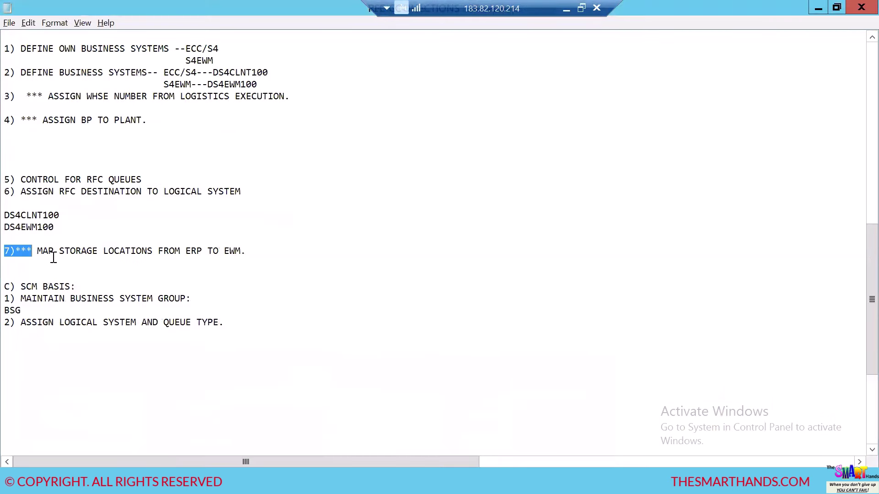
pyautogui.moveTo(241, 251); pyautogui.dragTo(8, 252)
pyautogui.hotkey('ctrl', 'c')
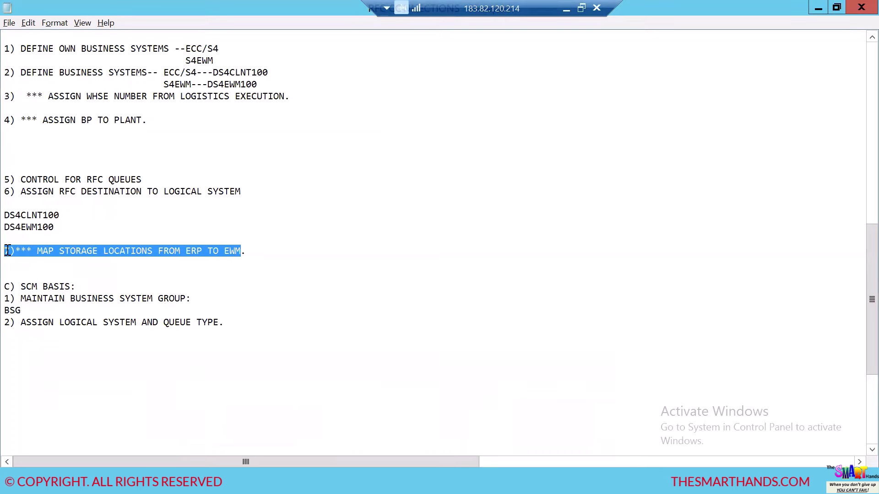
pyautogui.hotkey('alt', 'Tab')
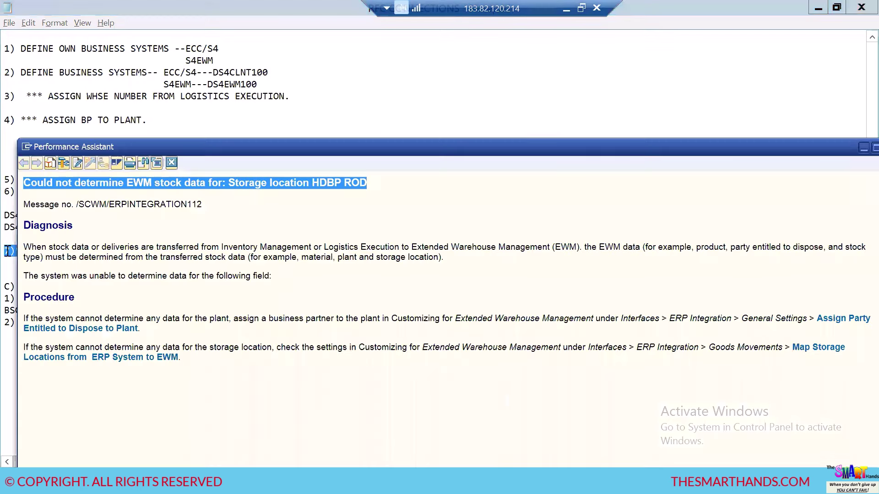
pyautogui.hotkey('alt', 'Tab')
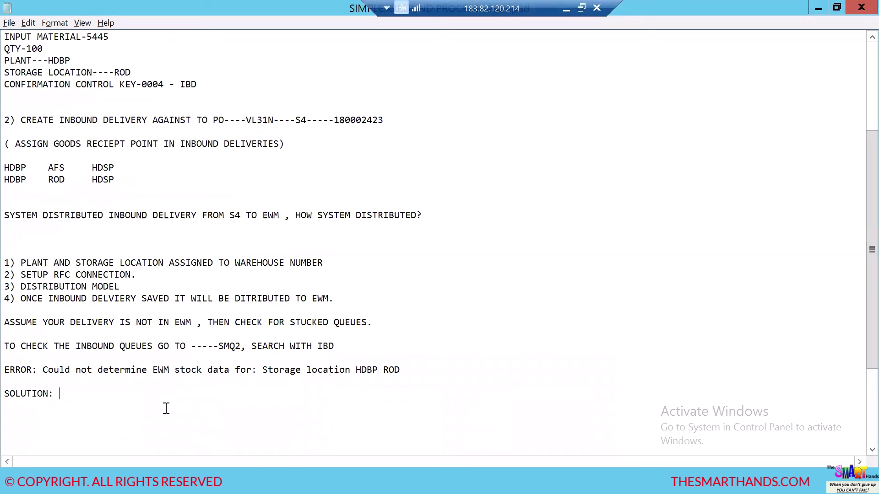
pyautogui.hotkey('ctrl', 'v')
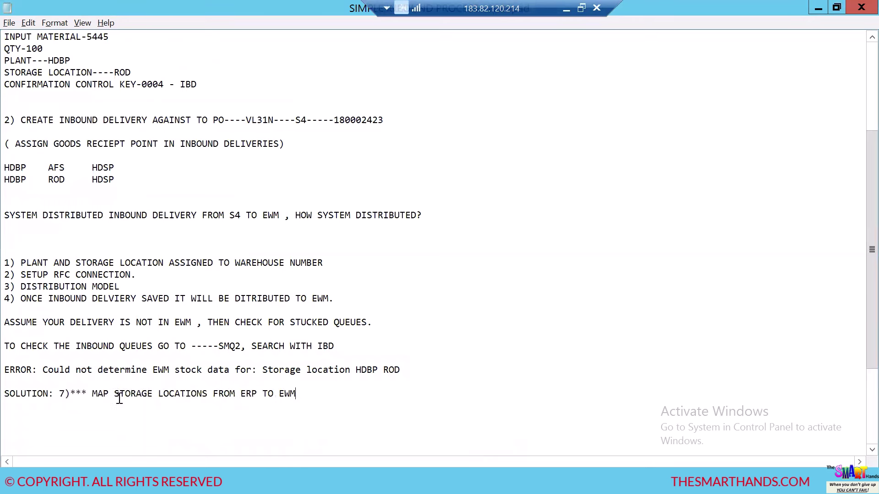
# Remove the "7)***" prefix from the pasted solution text and add two line breaks after it
pyautogui.click(72, 394)
pyautogui.press('BackSpace')
pyautogui.press('BackSpace')
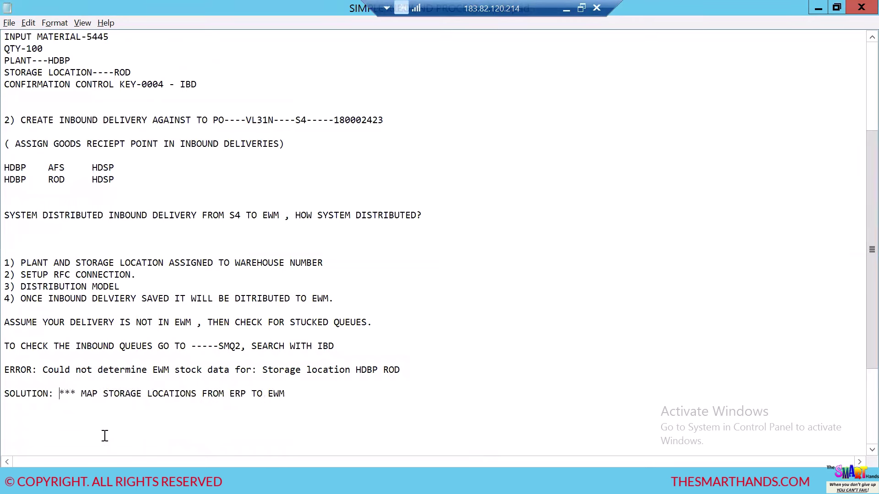
pyautogui.click(80, 411)
pyautogui.press('BackSpace')
pyautogui.press('BackSpace')
pyautogui.press('BackSpace')
pyautogui.press('BackSpace')
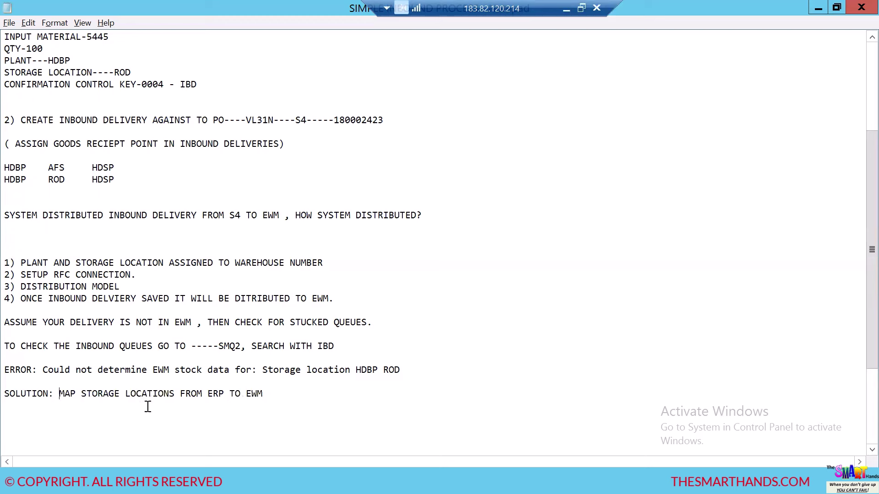
pyautogui.click(270, 395)
pyautogui.press('Return')
pyautogui.press('Return')
# Close both Performance Assistant windows and return to the Display logs window in SAP
pyautogui.moveTo(263, 466)
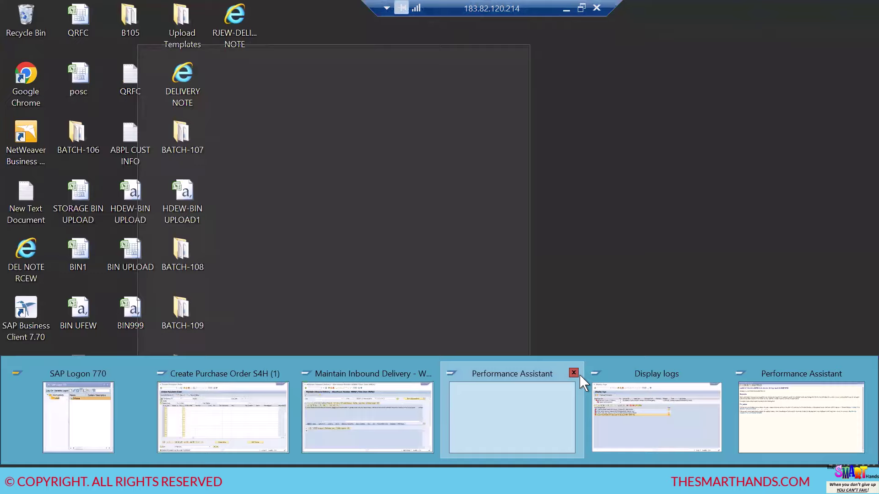
pyautogui.click(574, 373)
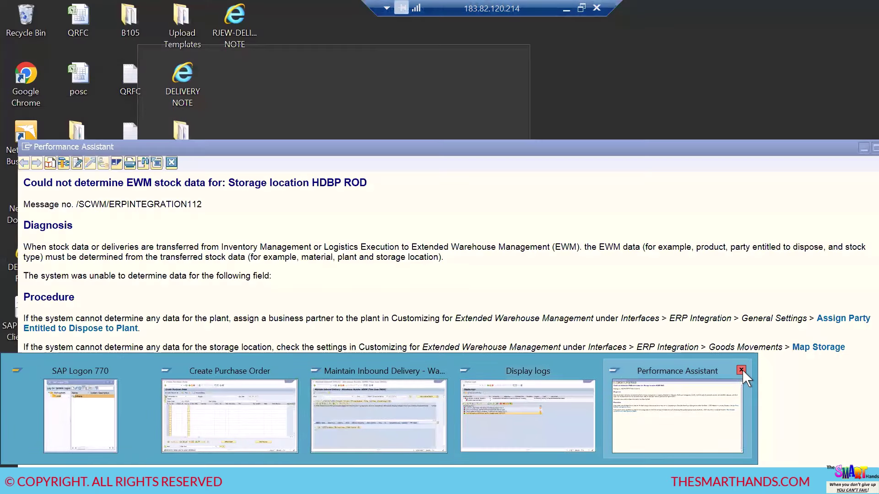
pyautogui.click(741, 370)
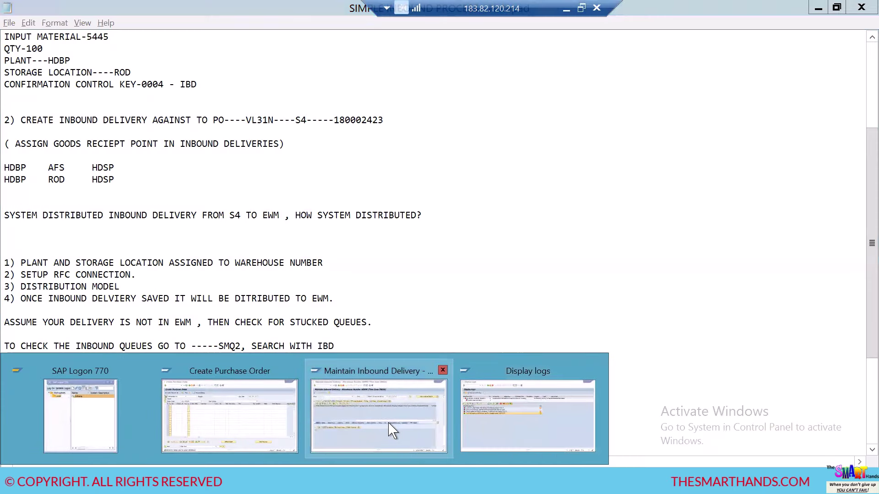
pyautogui.click(528, 416)
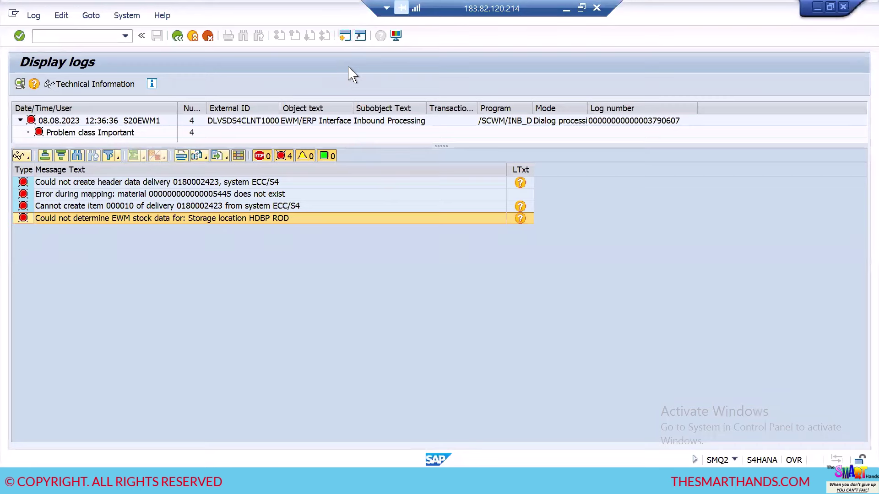
# Leave the log display back to SAP Easy Access and open transaction SPRO
pyautogui.hotkey('shift', 'F3')
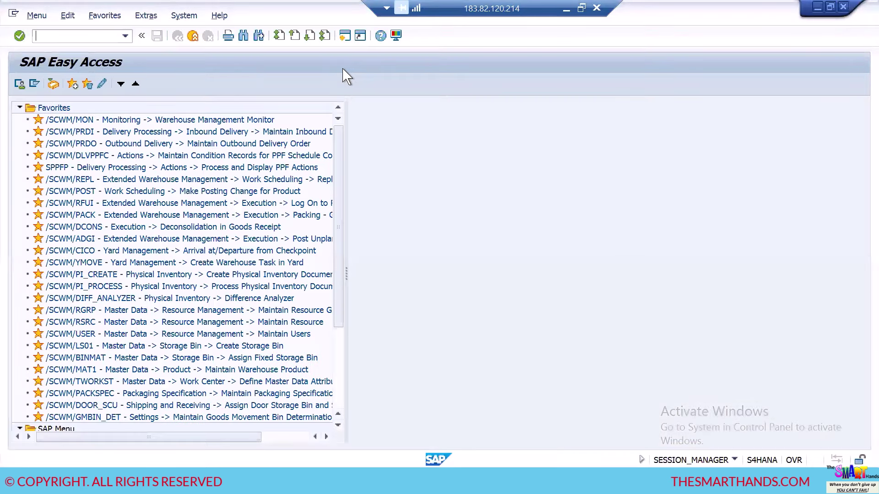
pyautogui.write('SPRO')
pyautogui.press('Return')
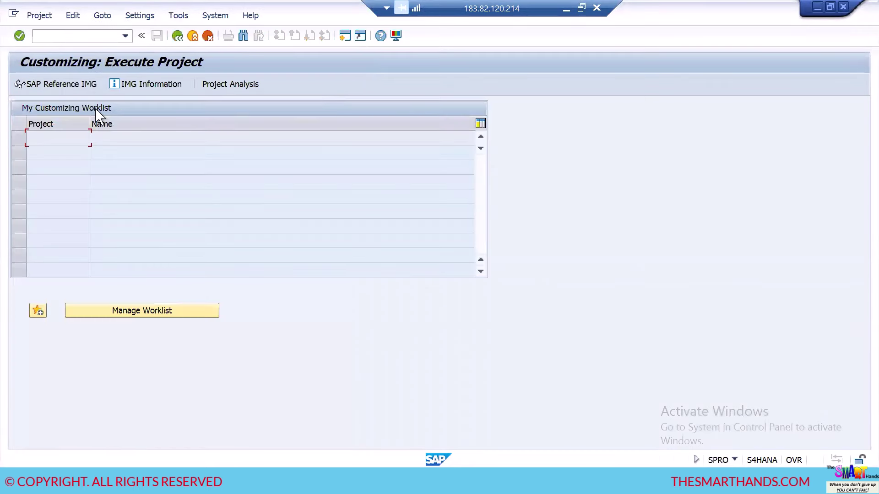
# Open the SAP Reference IMG and expand SCM Extended Warehouse Management down to the Extended Warehouse Management activities
pyautogui.click(90, 86)
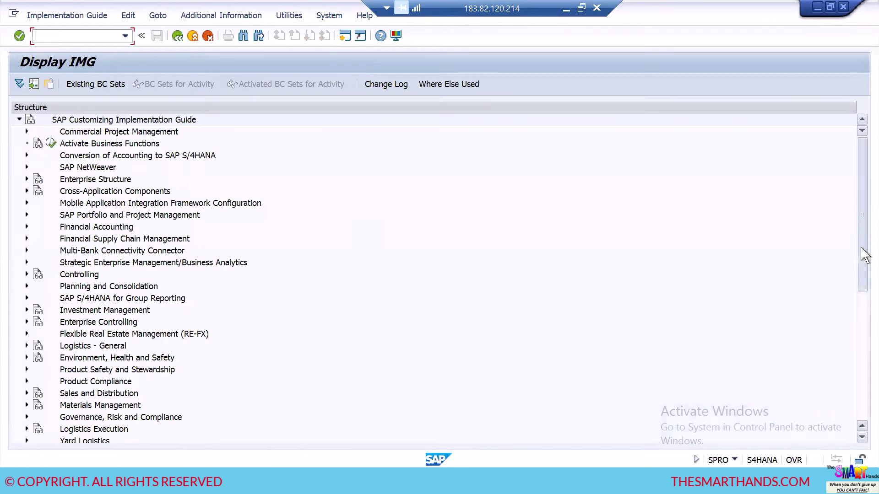
pyautogui.moveTo(864, 255); pyautogui.dragTo(863, 353)
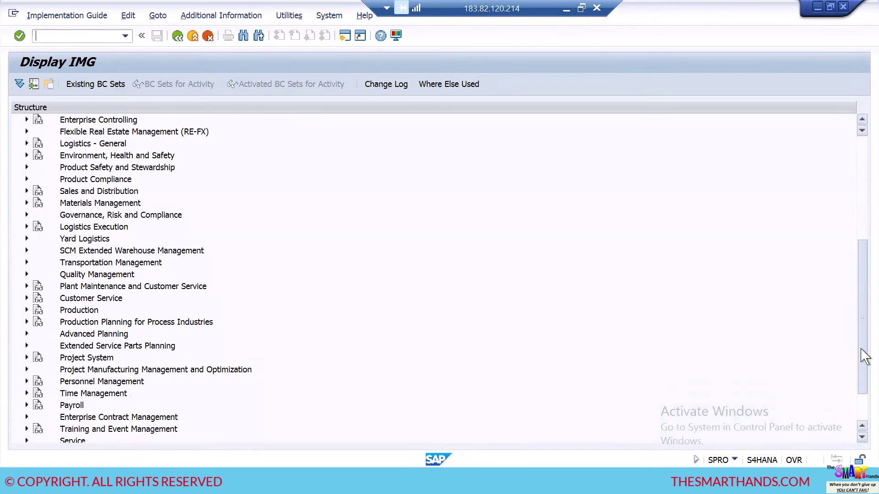
pyautogui.click(27, 250)
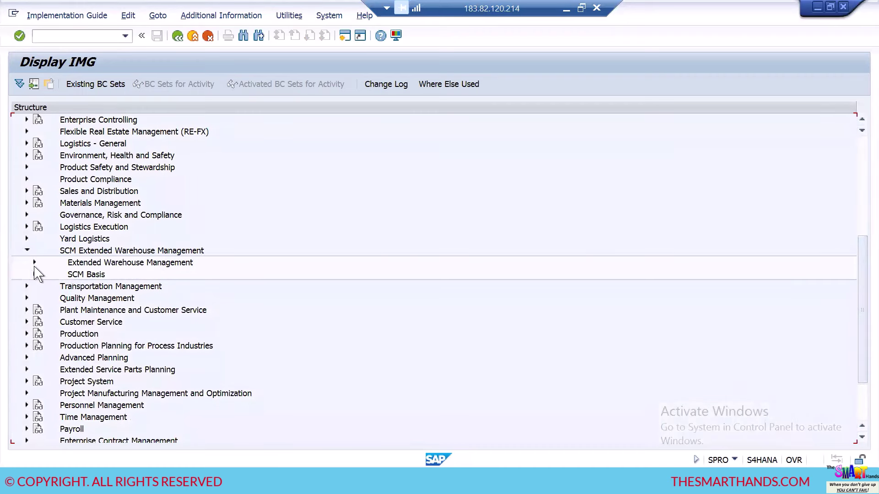
pyautogui.click(34, 264)
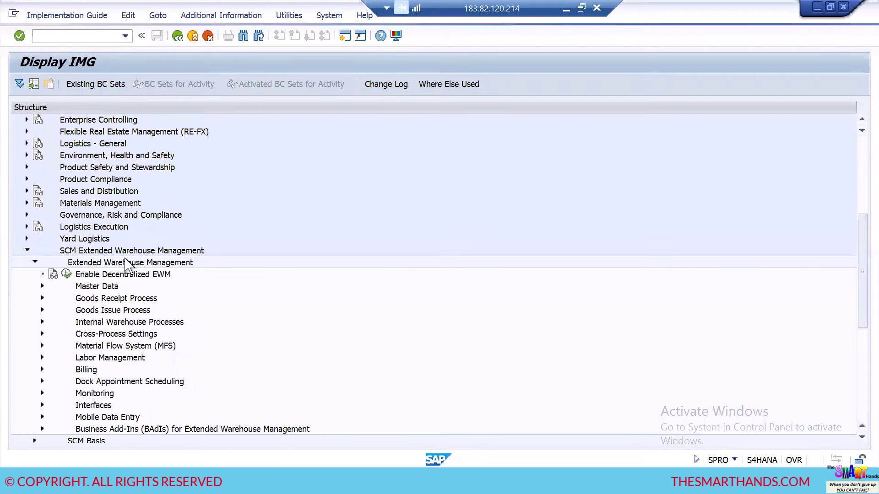
# Under Interfaces, ERP Integration, Goods Movements, execute the activity Map Storage Locations from ERP System to EWM
pyautogui.scroll(-2, 246, 243)
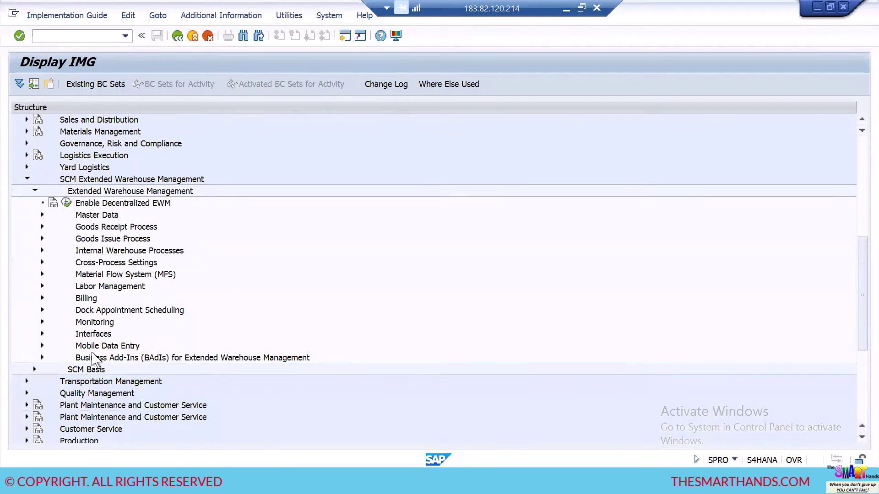
pyautogui.click(43, 335)
pyautogui.scroll(-3, 207, 291)
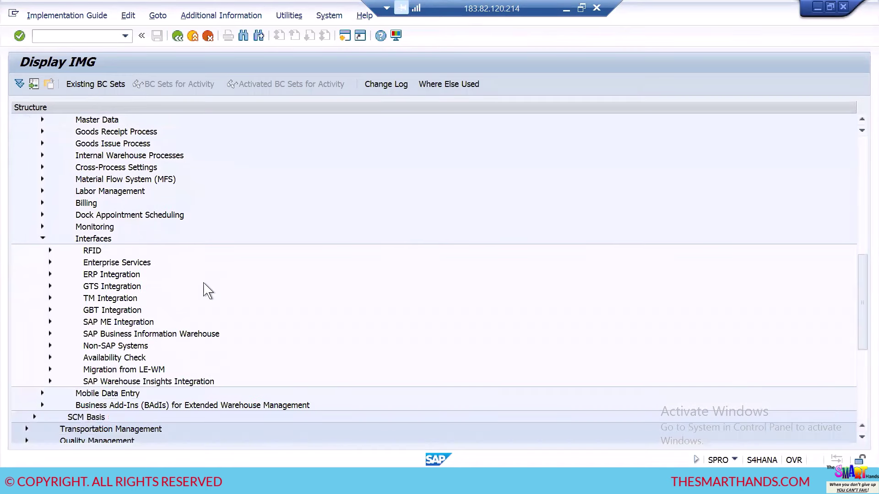
pyautogui.click(51, 274)
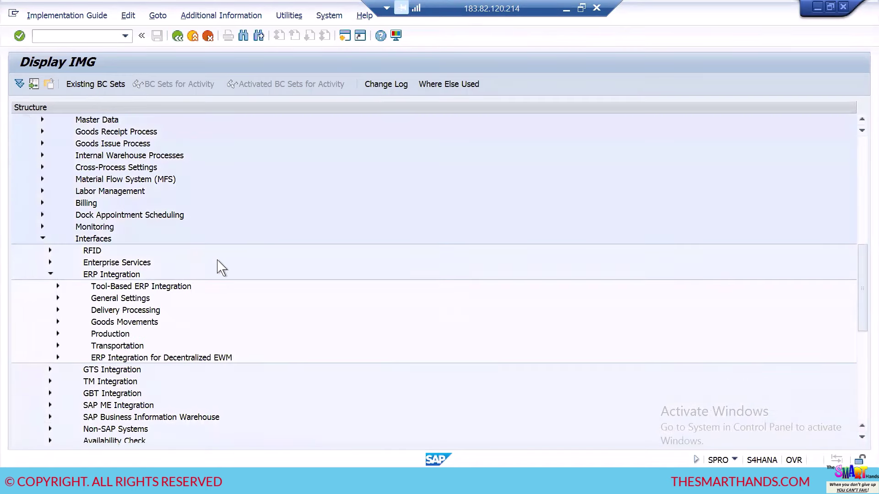
pyautogui.scroll(-2, 224, 263)
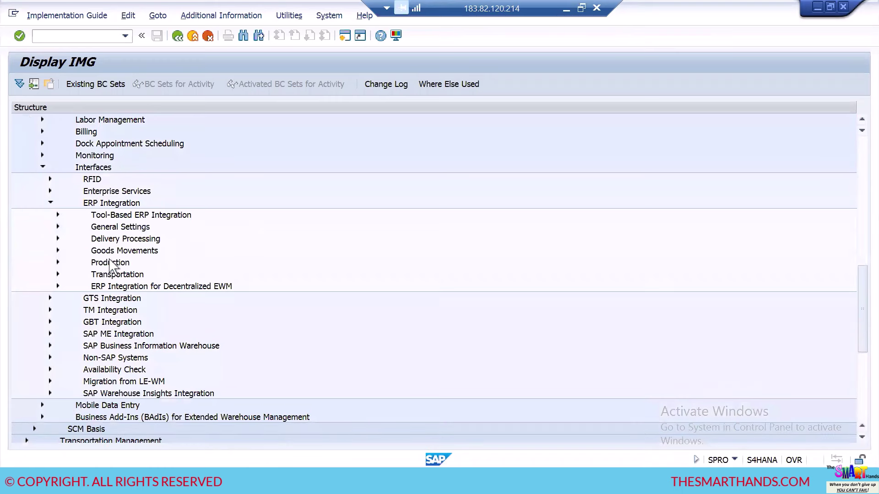
pyautogui.click(58, 251)
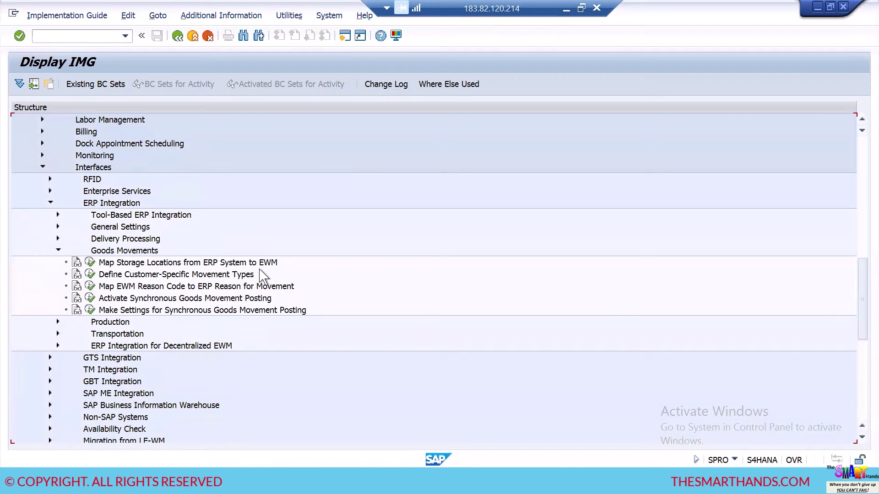
pyautogui.click(90, 263)
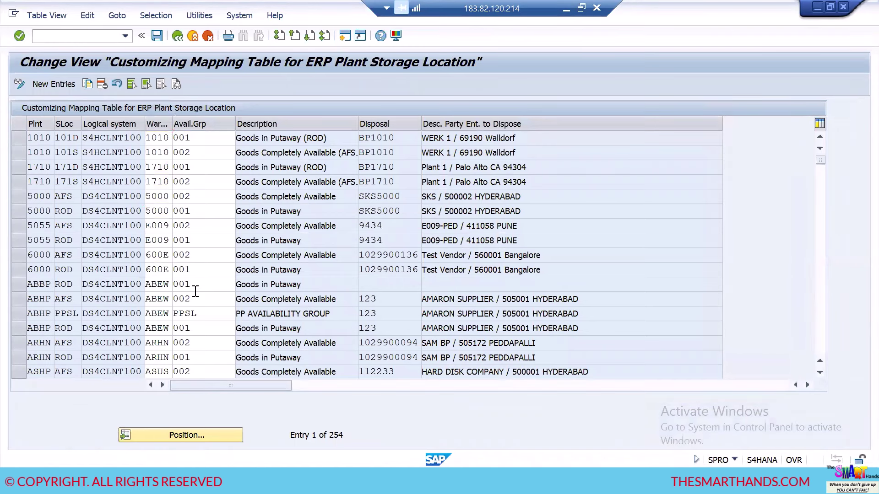
# Add a new mapping entry for plant HDBP, storage location ROD, logical system DS4CLNT100, warehouse HDEW and availability group 001
pyautogui.scroll(-1, 195, 291)
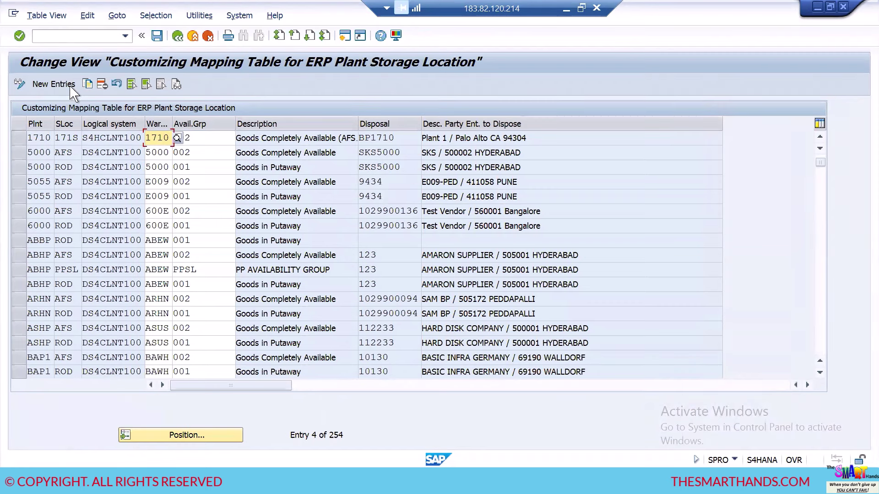
pyautogui.click(53, 85)
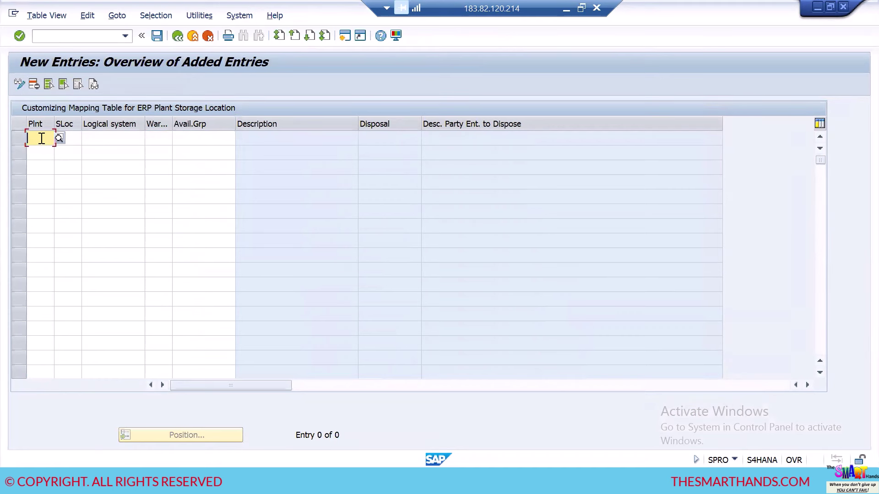
pyautogui.write('HDBP')
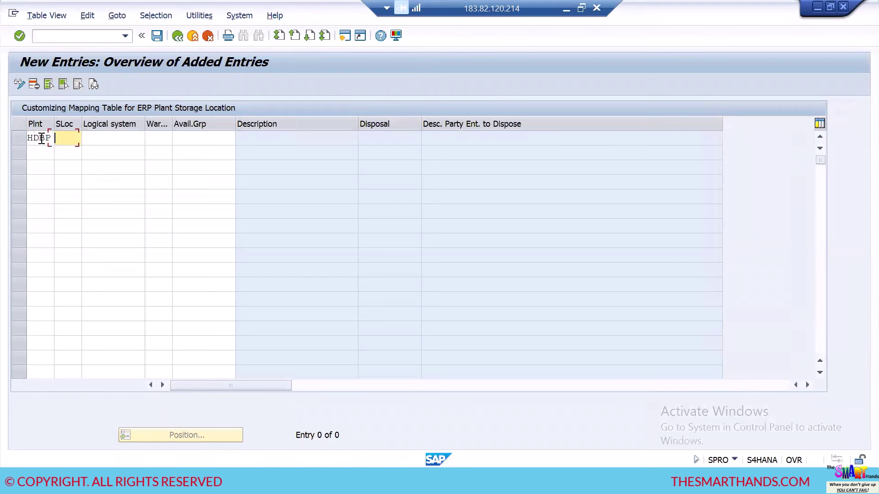
pyautogui.write('ROD')
pyautogui.press('Tab')
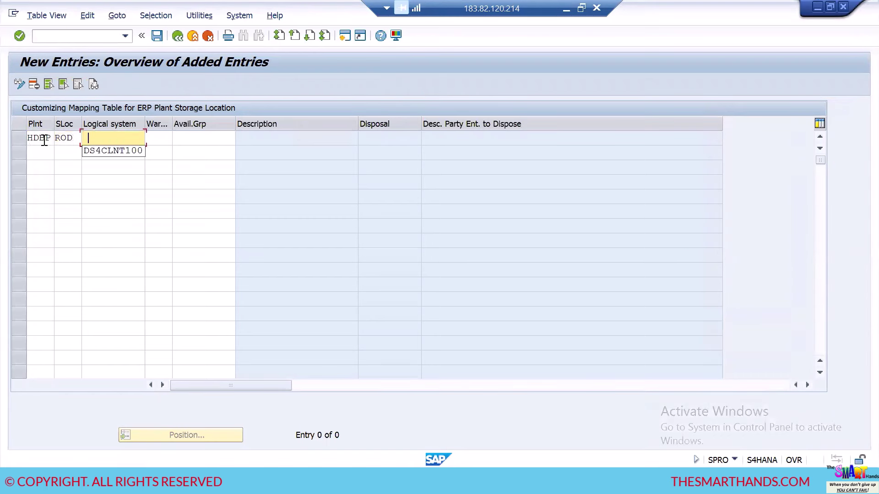
pyautogui.click(124, 152)
pyautogui.click(159, 142)
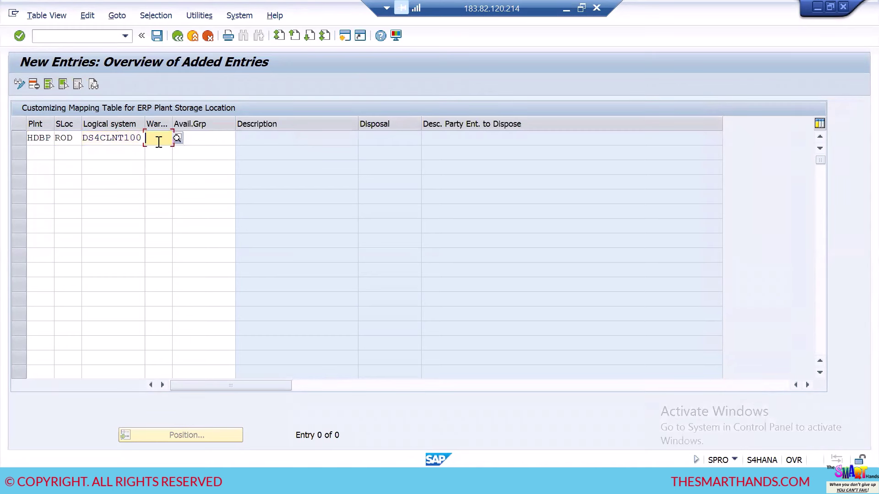
pyautogui.write('HDW')
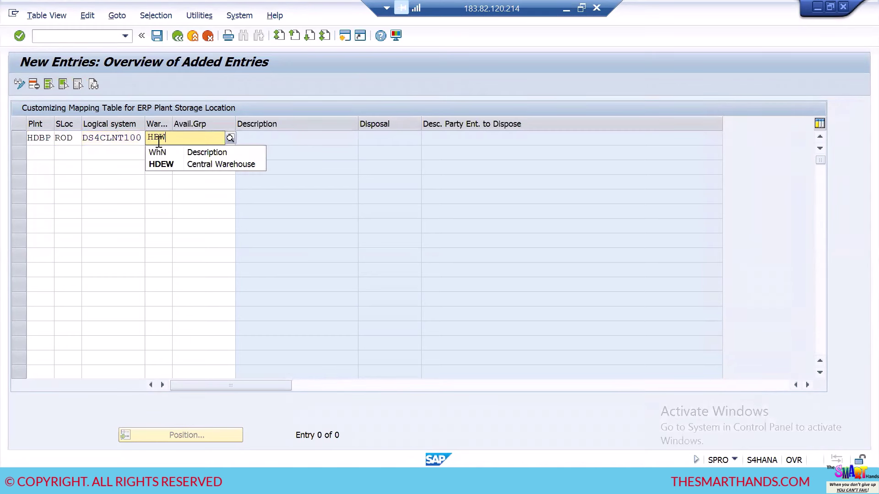
pyautogui.click(167, 165)
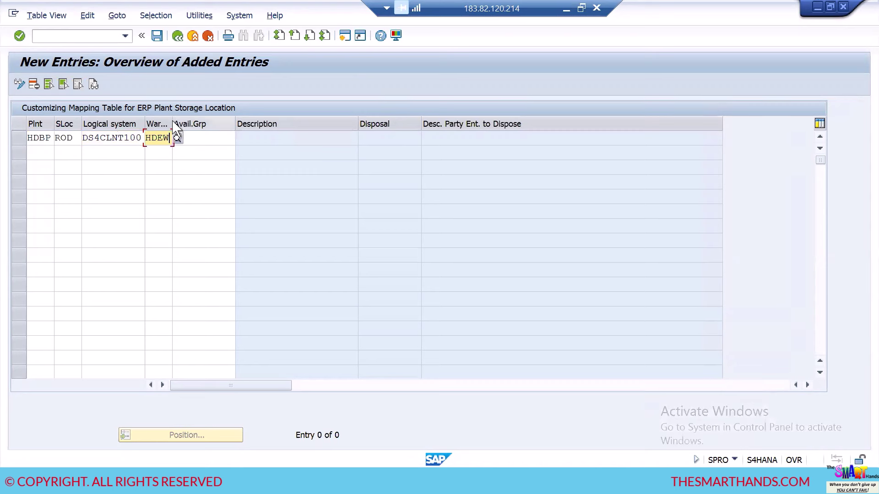
pyautogui.click(217, 139)
pyautogui.write('00')
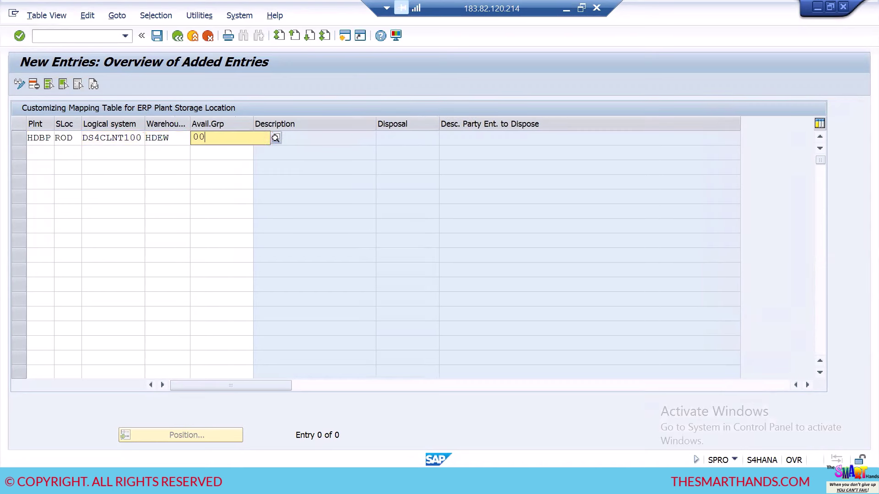
pyautogui.write('1')
pyautogui.click(222, 164)
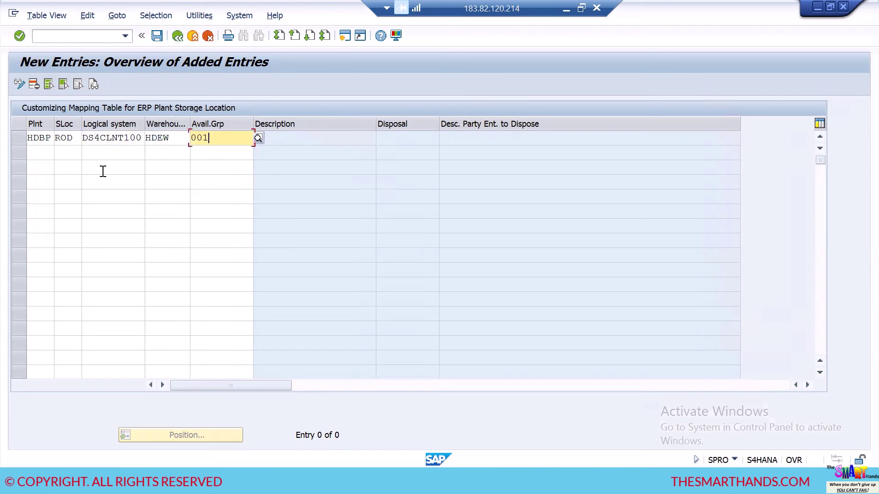
# Fill a second mapping row with plant HDBP, storage location AFS, logical system DS4CLNT100, warehouse HDEW and availability group 002
pyautogui.click(49, 153)
pyautogui.click(67, 161)
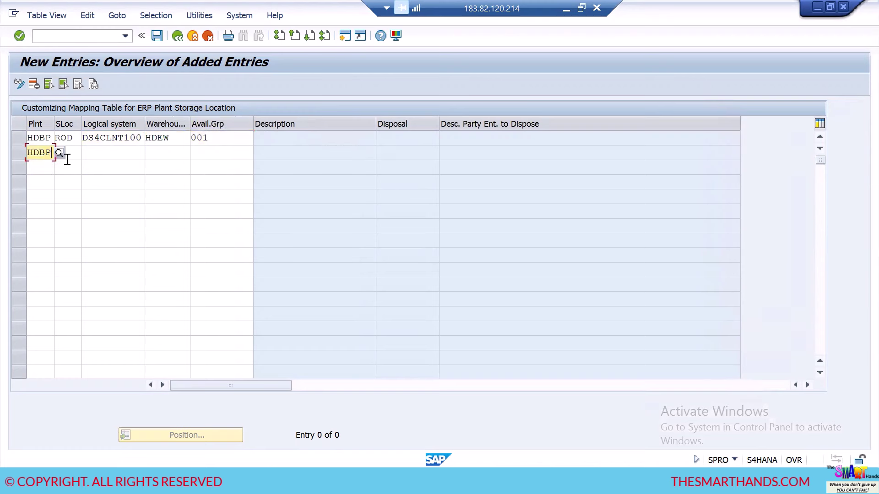
pyautogui.click(74, 156)
pyautogui.write('AFS')
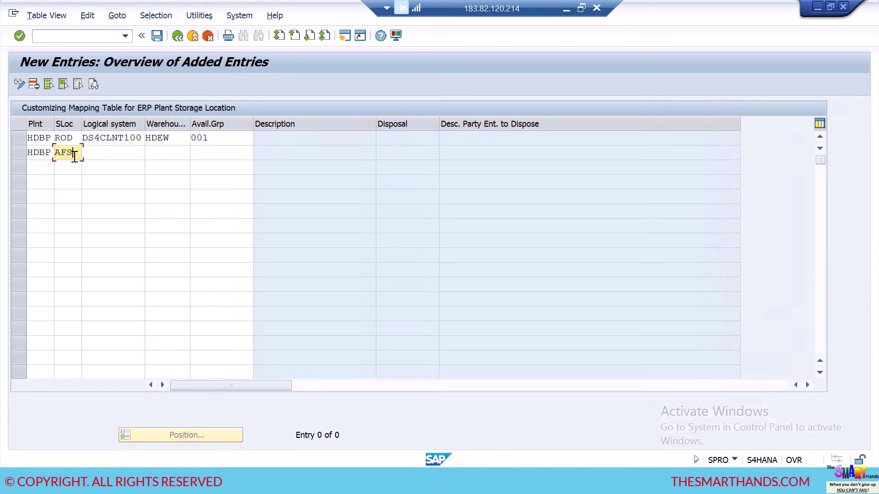
pyautogui.press('Tab')
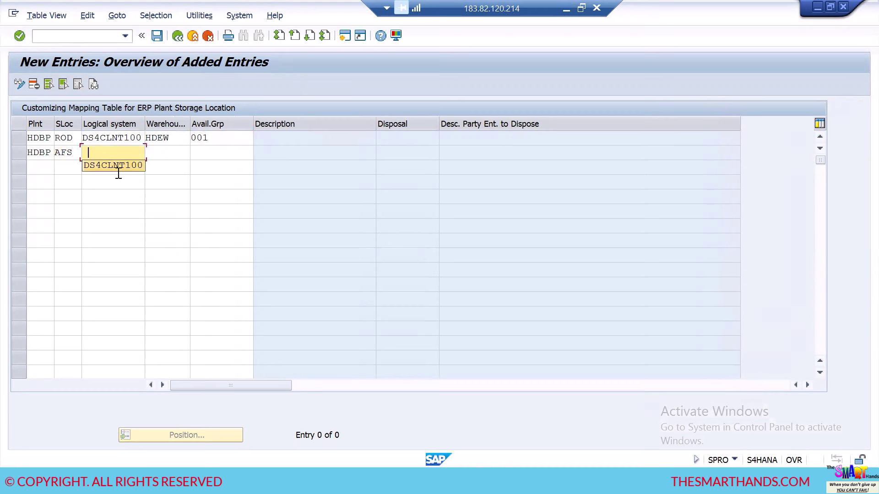
pyautogui.click(113, 165)
pyautogui.click(172, 153)
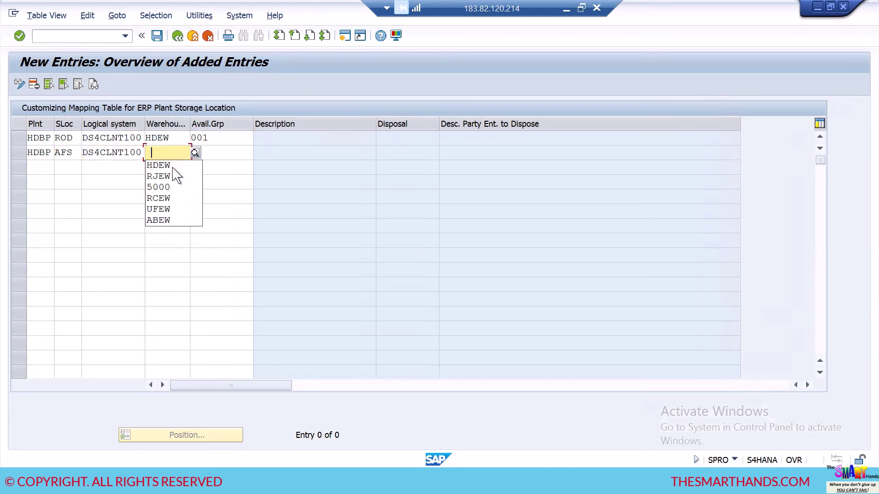
pyautogui.write('HDEW')
pyautogui.click(221, 153)
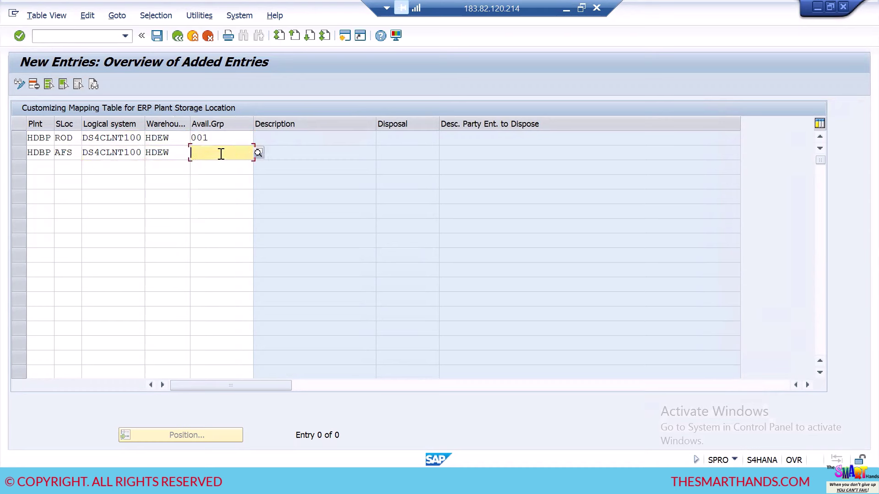
pyautogui.write('002')
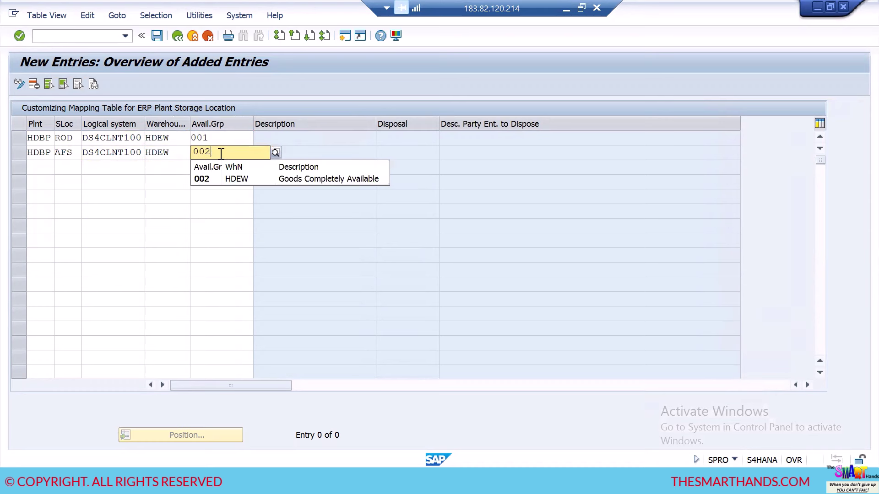
pyautogui.press('Escape')
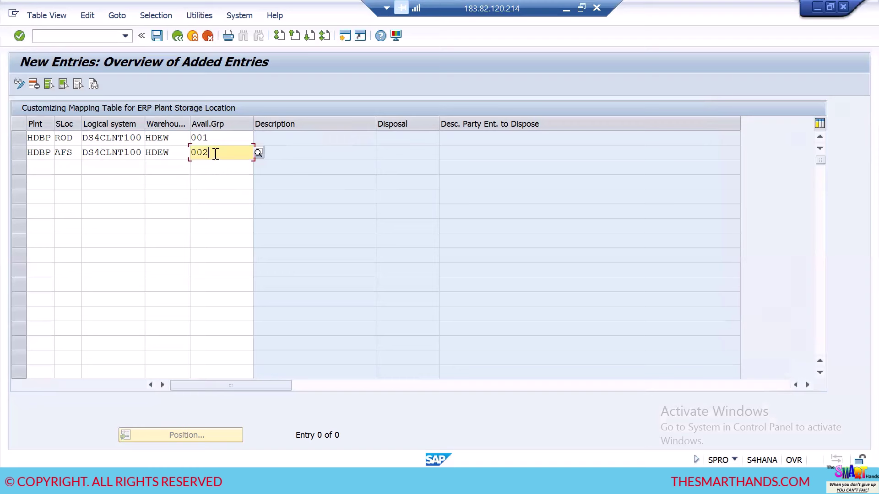
# Validate the two storage location mappings and save them under the proposed customizing request
pyautogui.press('Return')
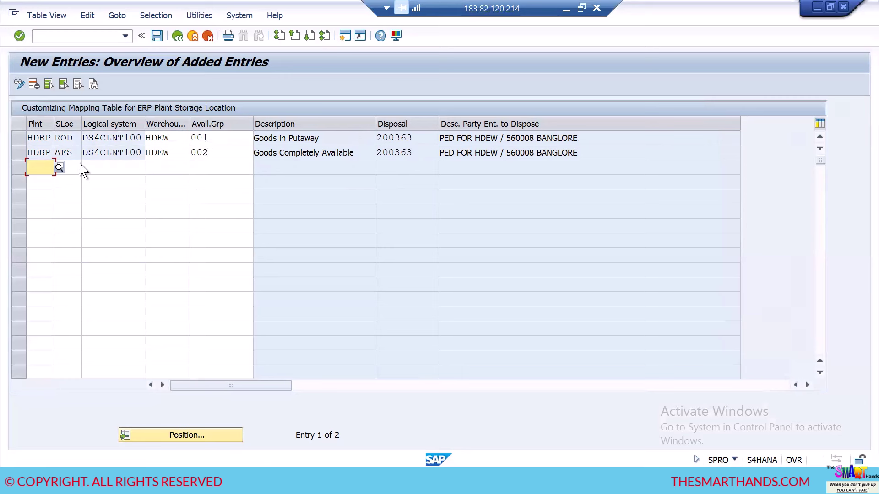
pyautogui.click(158, 37)
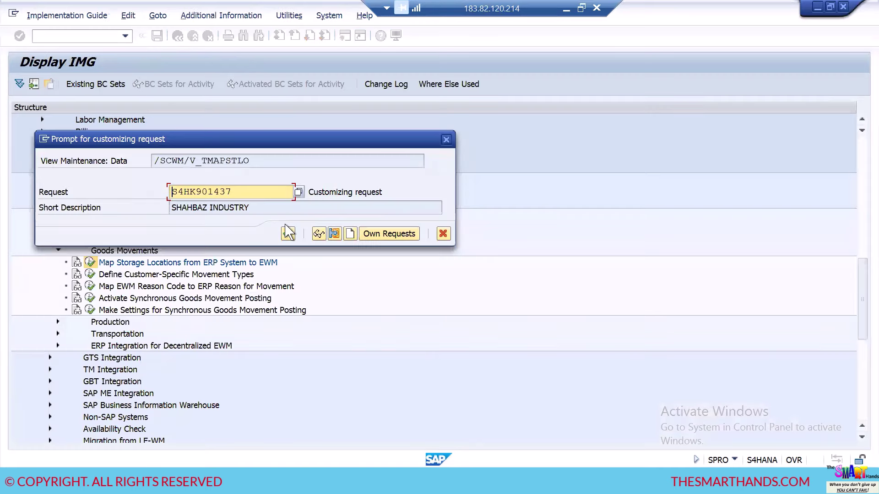
pyautogui.click(288, 234)
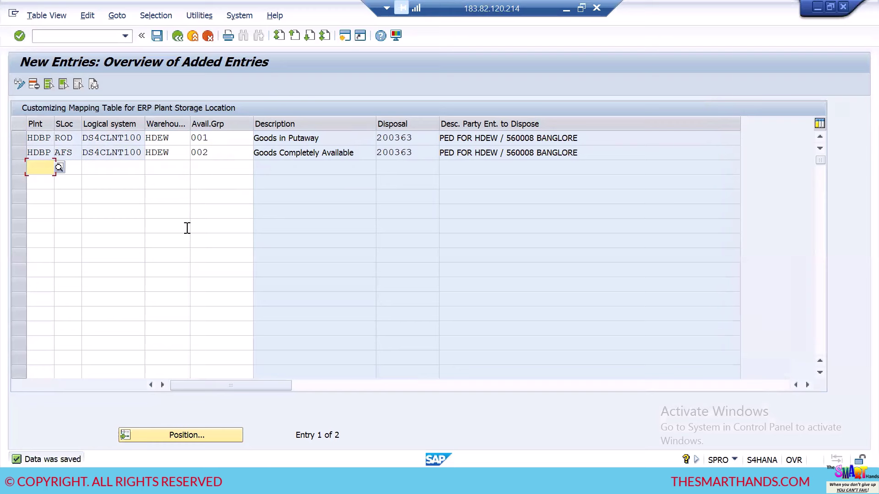
# Copy both mapping rows and paste them under the SOLUTION line of the SIMPLE INBOUND PROCESS notes in Notepad
pyautogui.hotkey('ctrl', 'y')
pyautogui.moveTo(28, 137); pyautogui.dragTo(498, 152)
pyautogui.hotkey('ctrl', 'c')
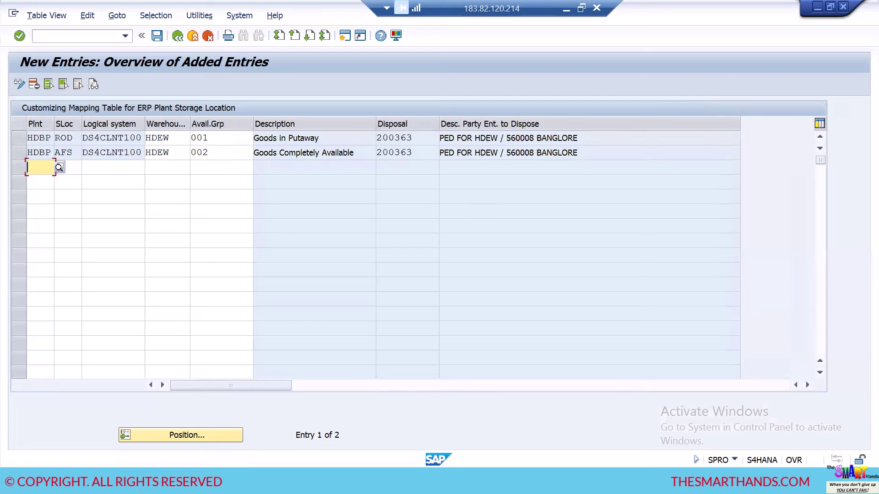
pyautogui.click(281, 481)
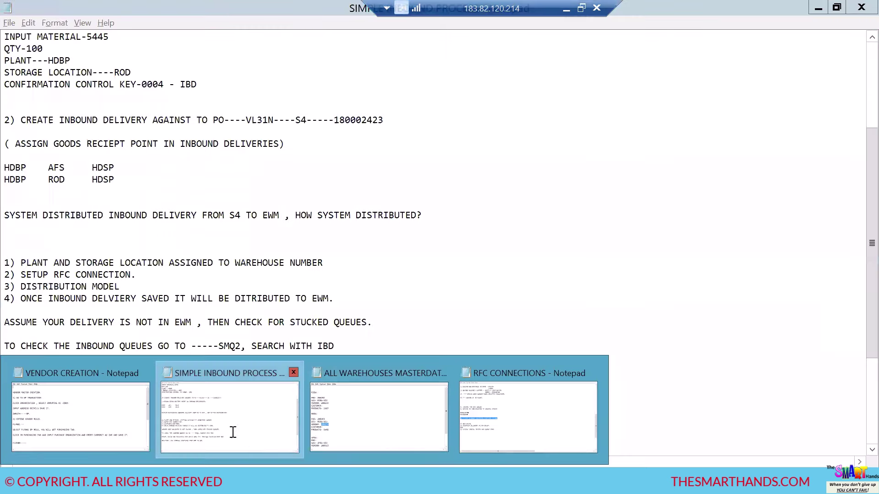
pyautogui.click(234, 425)
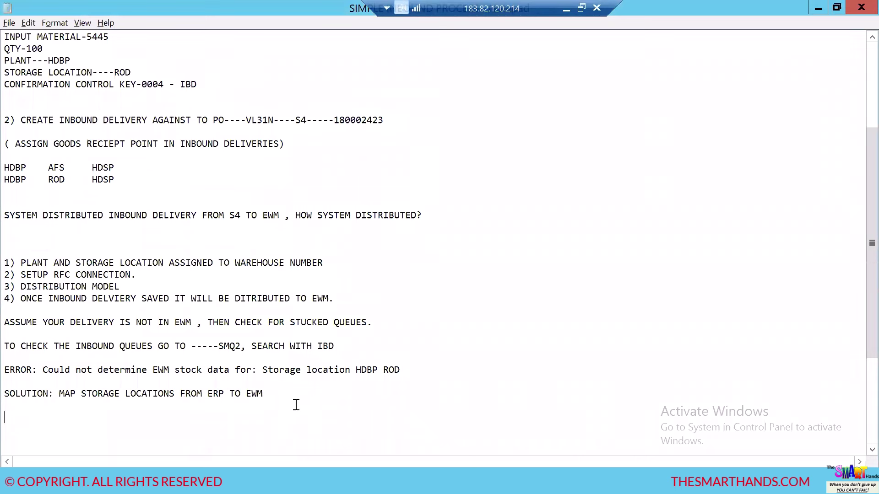
pyautogui.press('Return')
pyautogui.hotkey('ctrl', 'v')
# Remove the surplus blank lines below the pasted mappings and add the note "PROCESS THE QUEUE" above item 4
pyautogui.scroll(-5, 395, 374)
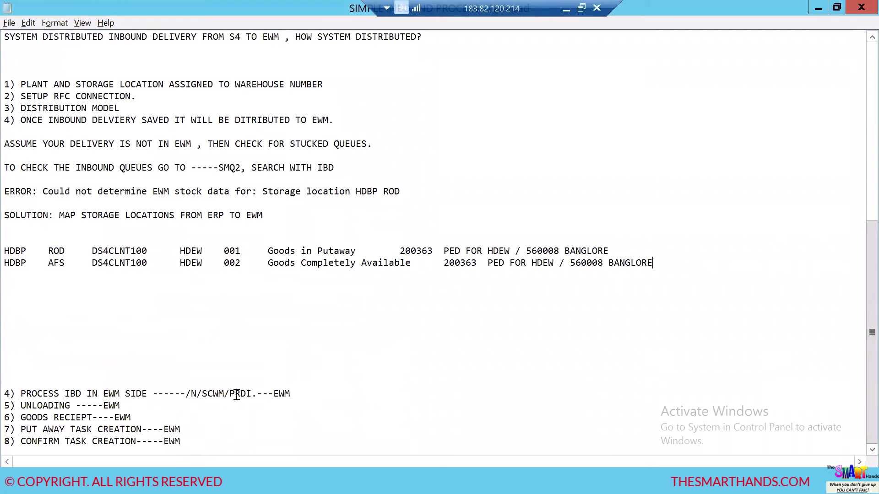
pyautogui.click(99, 358)
pyautogui.press('BackSpace')
pyautogui.press('BackSpace')
pyautogui.press('BackSpace')
pyautogui.press('BackSpace')
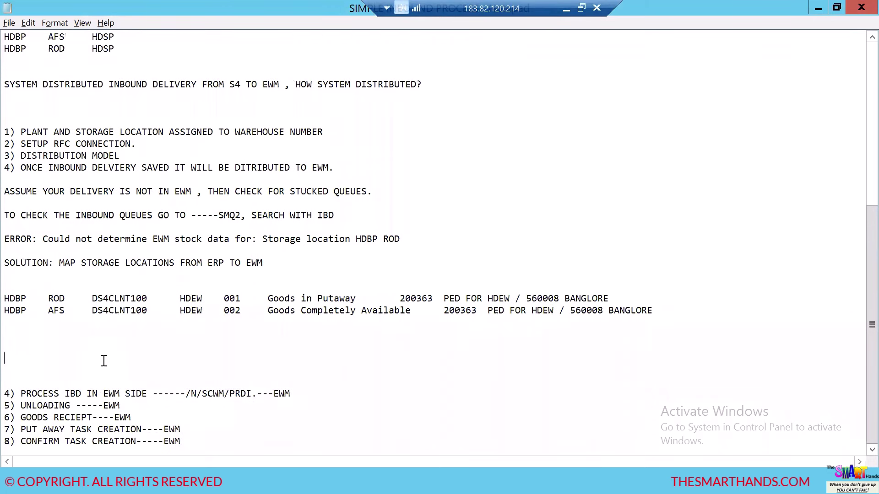
pyautogui.write('PROCESS THE QUEUE')
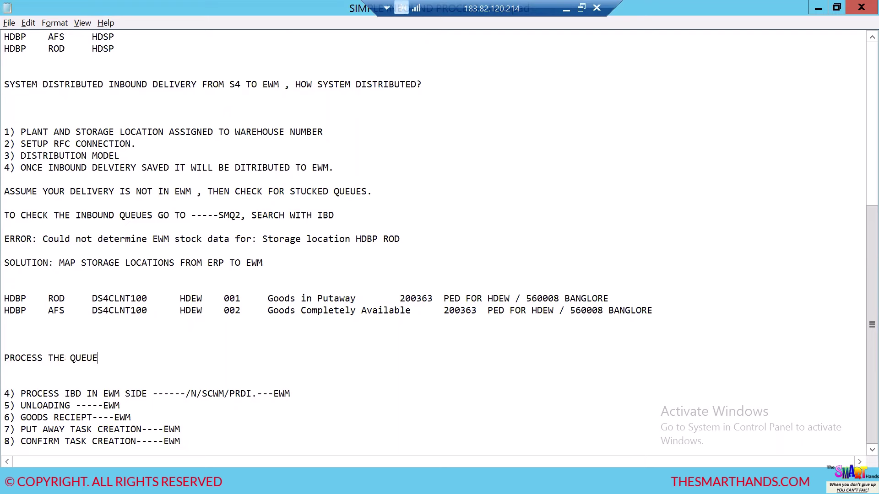
# Return from the log display to the inbound queue monitor, reset the status of the stuck /SCWM/INB_DLV_SAVEREPLICA entry, and refresh the list
pyautogui.hotkey('alt', 'Tab')
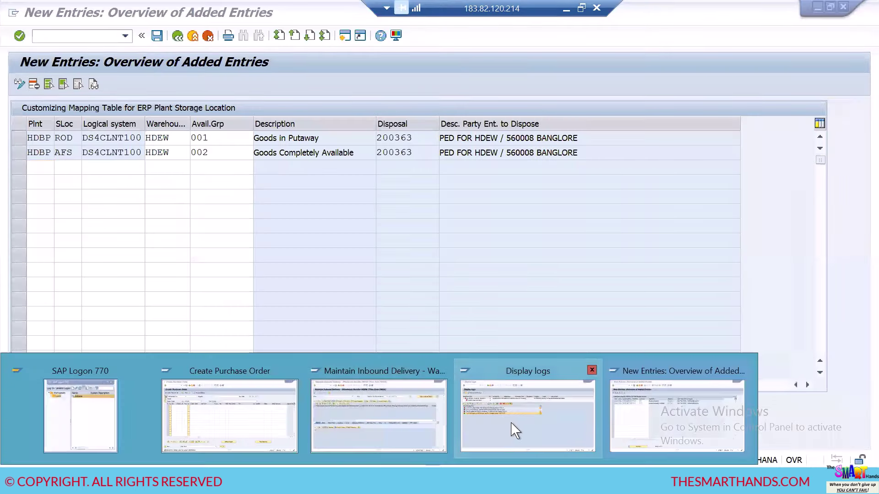
pyautogui.click(514, 427)
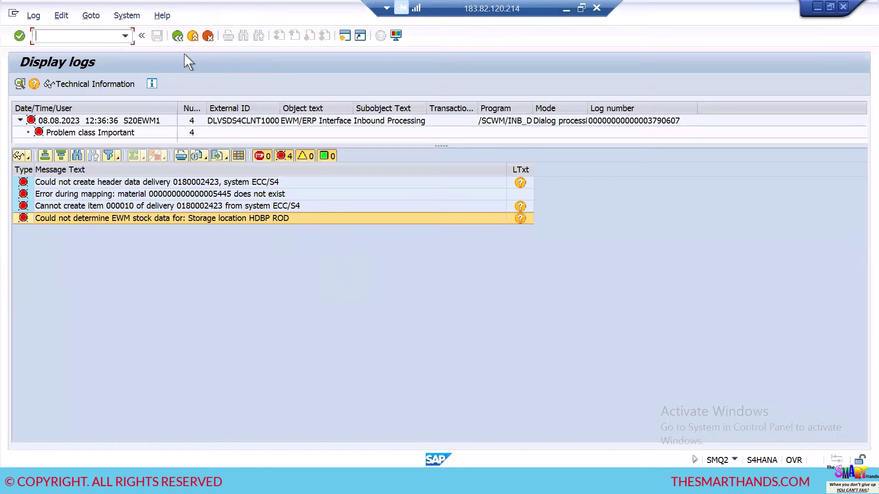
pyautogui.click(178, 36)
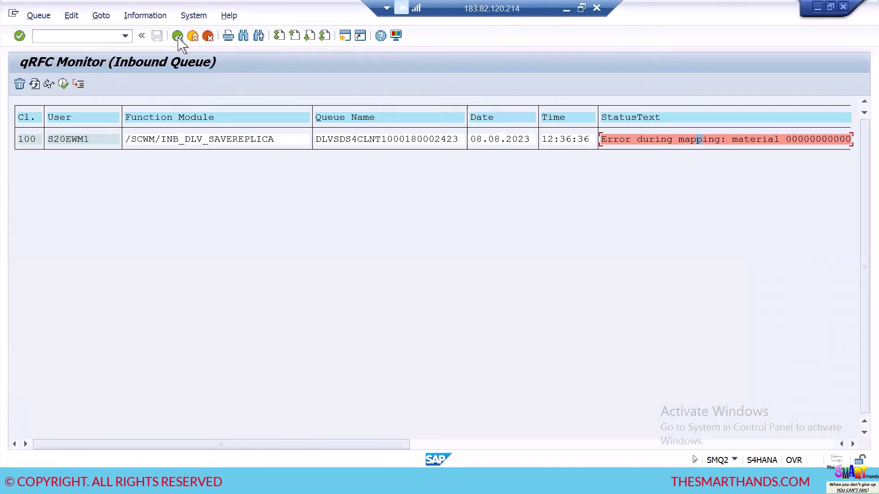
pyautogui.click(211, 139)
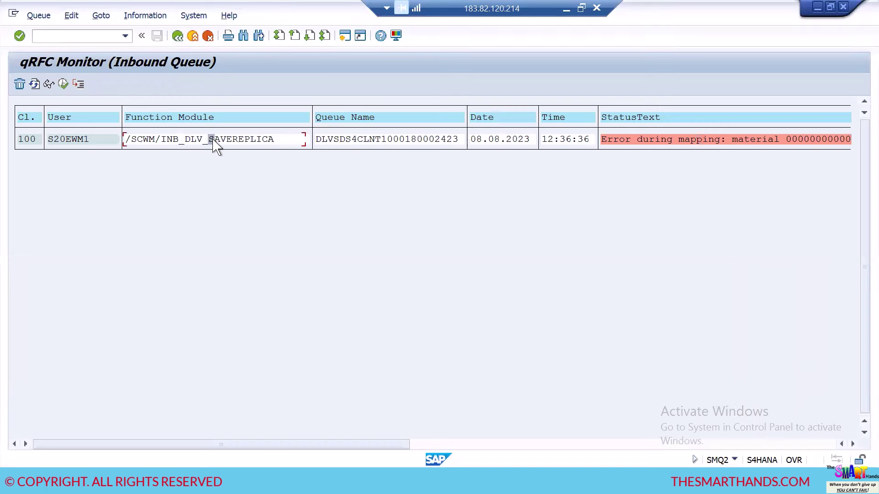
pyautogui.click(73, 18)
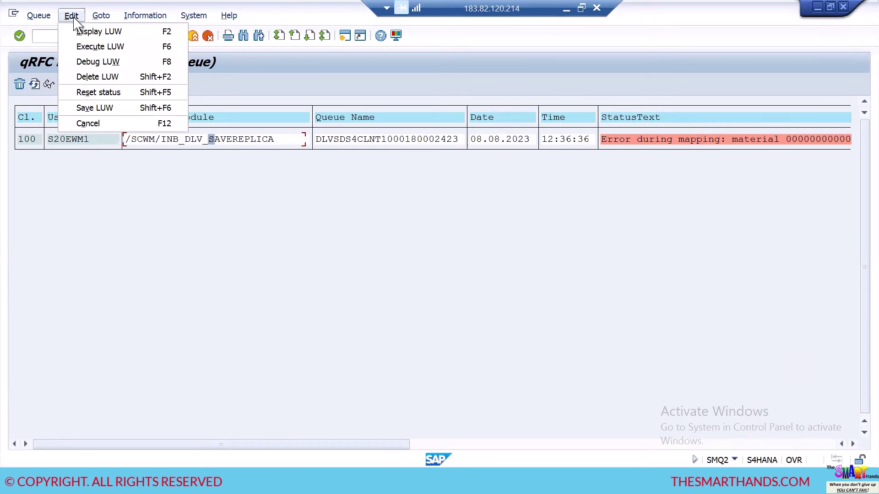
pyautogui.click(98, 93)
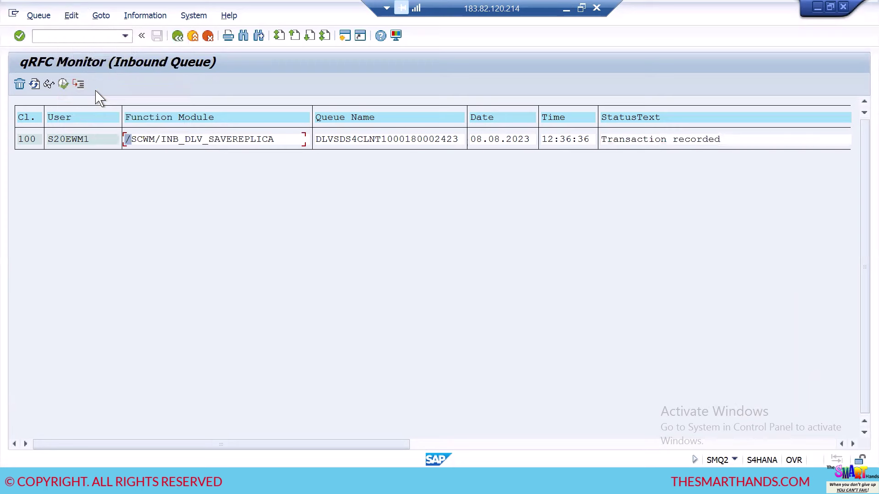
pyautogui.click(34, 85)
# Below "PROCESS THE QUEUE," in the Notepad notes, add the line "SELECT THE QUEUE, GO TO EDIT AND CLICK ON RESET OPTIN , THEN REFRESH"
pyautogui.hotkey('alt', 'Tab')
pyautogui.hotkey('alt', 'Tab')
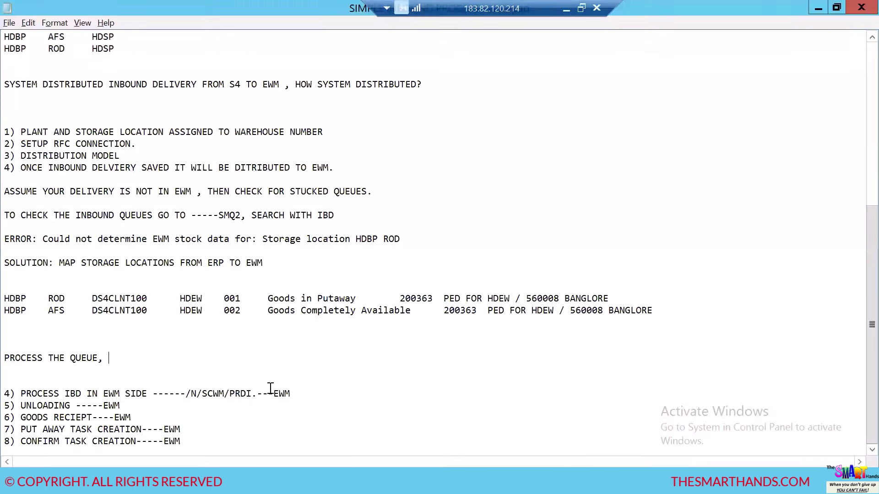
pyautogui.press('Return')
pyautogui.press('Return')
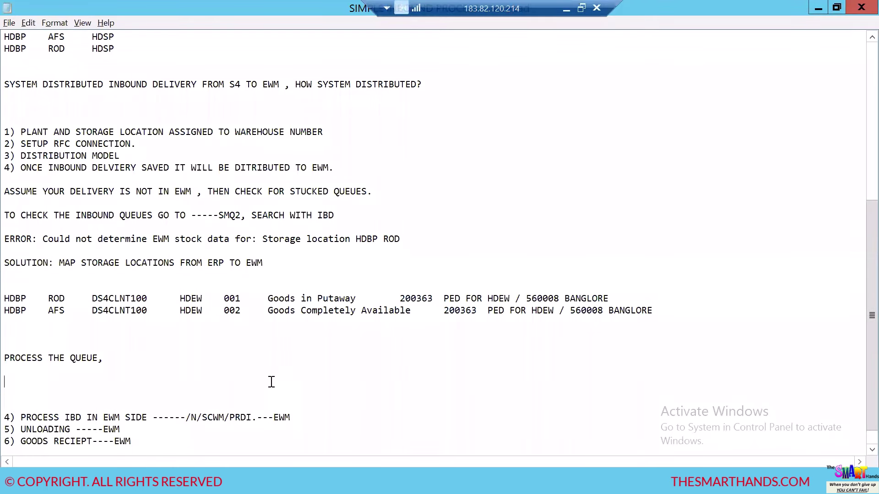
pyautogui.write('SELECT THE QUEUE,')
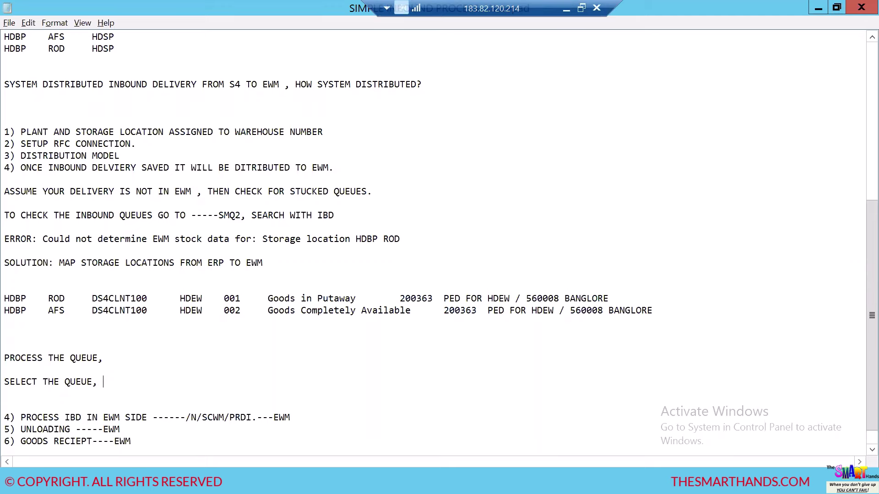
pyautogui.hotkey('alt', 'Tab')
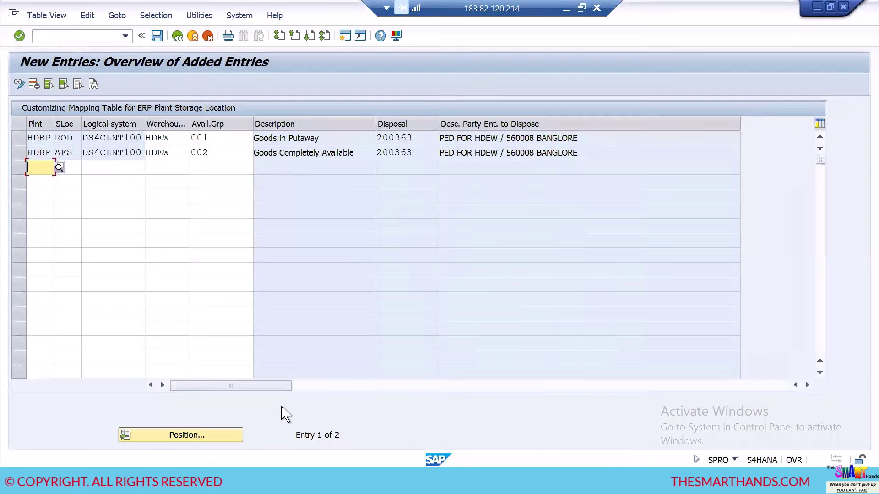
pyautogui.hotkey('alt', 'Tab')
pyautogui.write('T')
pyautogui.press('BackSpace')
pyautogui.write('GO')
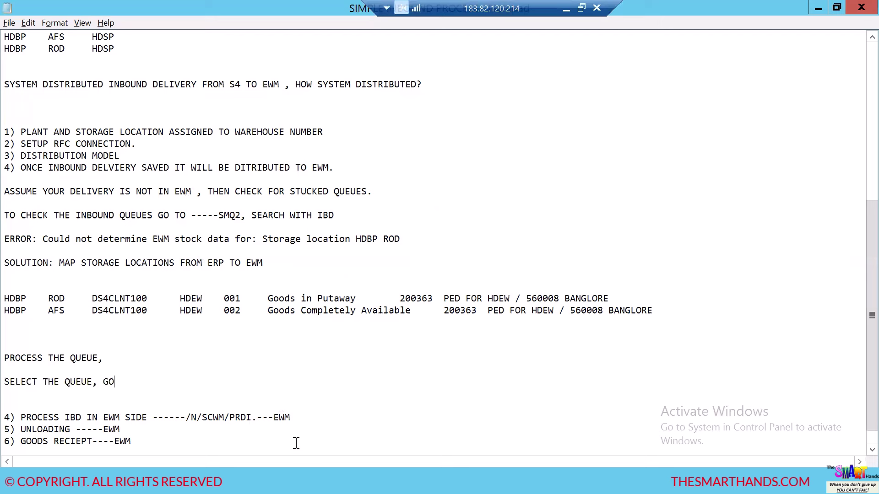
pyautogui.write(' TO EDIT AND CLECK')
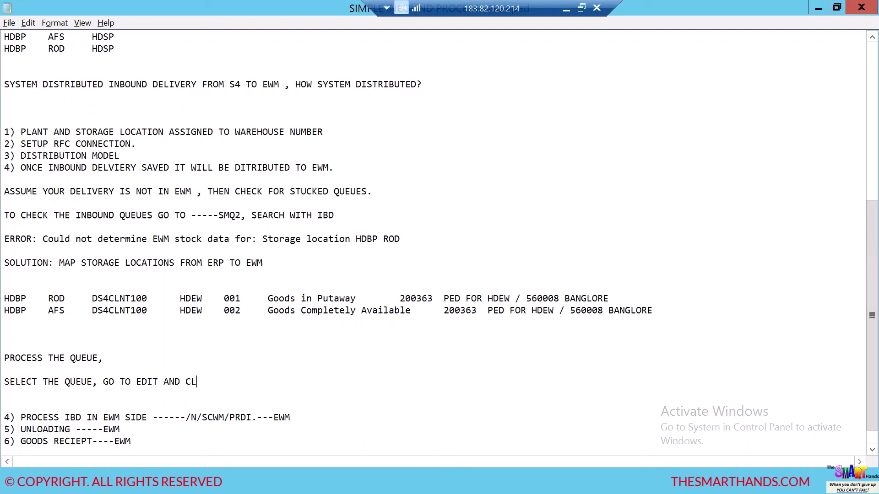
pyautogui.press('BackSpace')
pyautogui.press('BackSpace')
pyautogui.press('BackSpace')
pyautogui.write('ICK ON RESET OPTI')
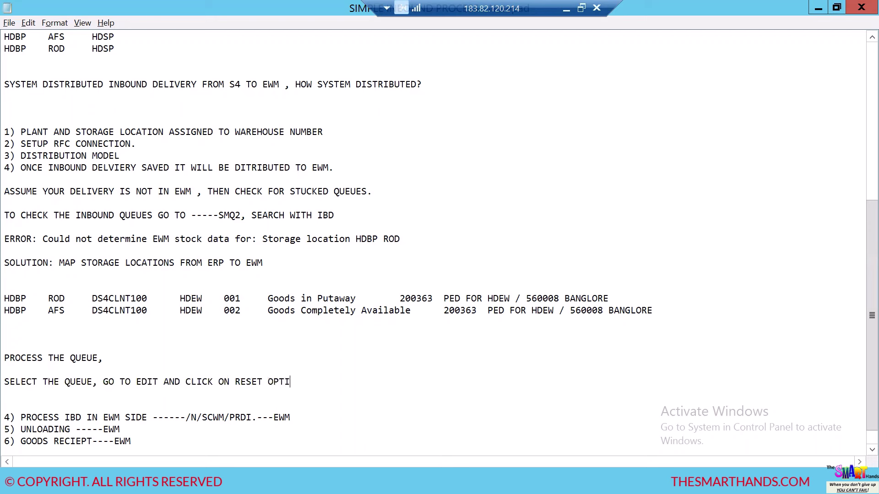
pyautogui.write('N , THEN REFRESH')
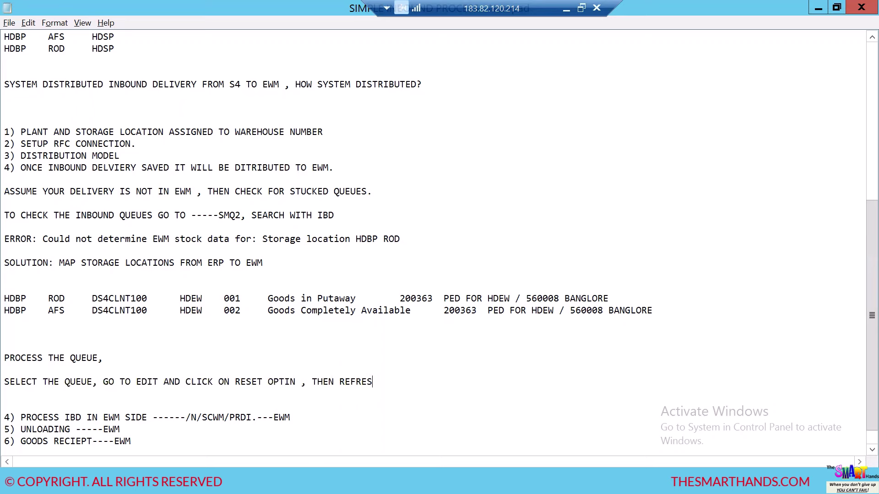
# Switch to the qRFC inbound queue monitor and refresh it to check the status of the delivery queue entry
pyautogui.click(304, 463)
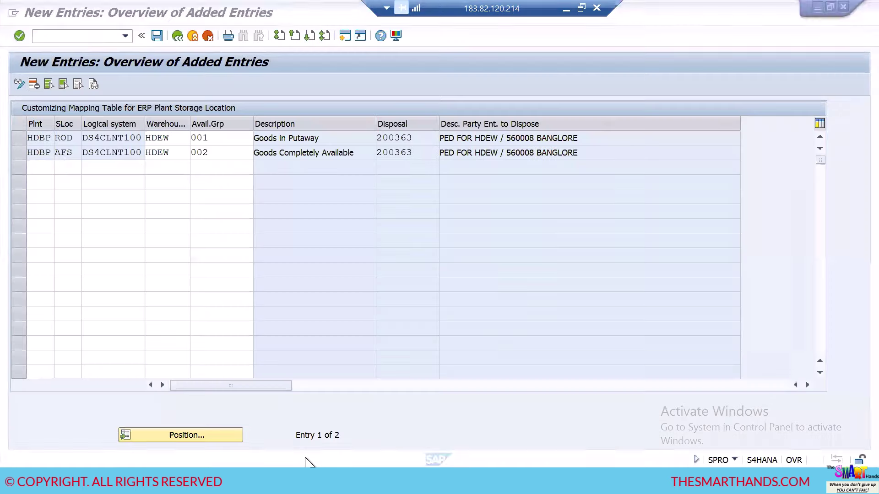
pyautogui.hotkey('alt', 'Tab')
pyautogui.click(35, 85)
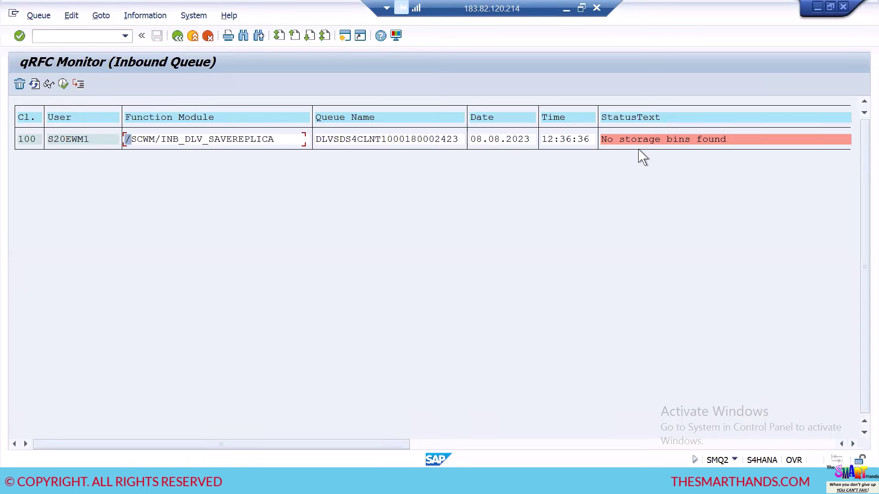
# In the Notepad notes, renumber the storage location error label to "ERROR1"
pyautogui.hotkey('alt', 'Tab')
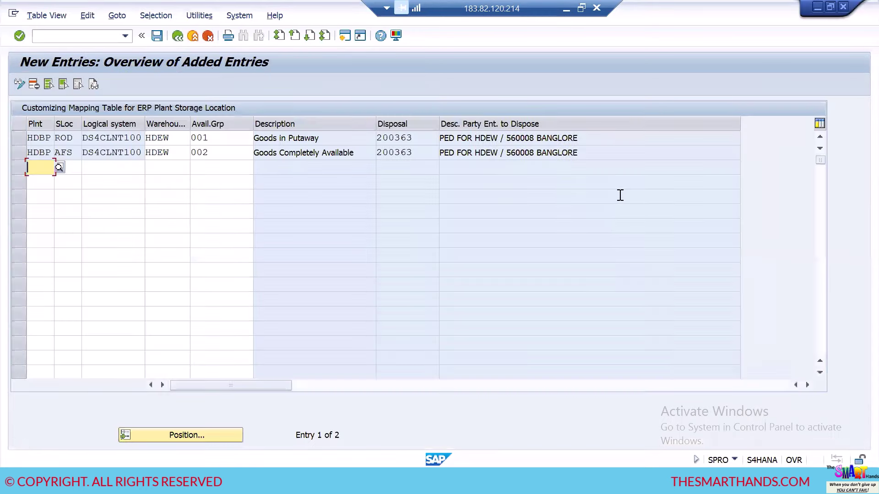
pyautogui.hotkey('alt', 'Tab')
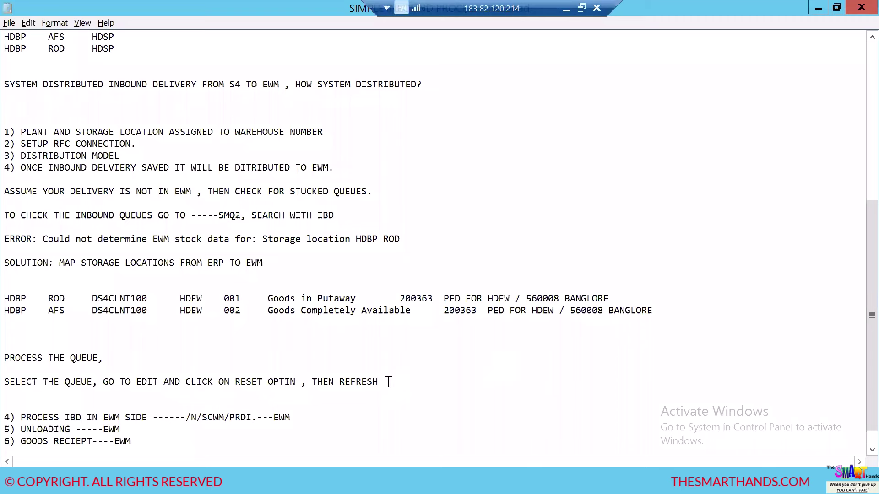
pyautogui.click(31, 239)
pyautogui.write('1')
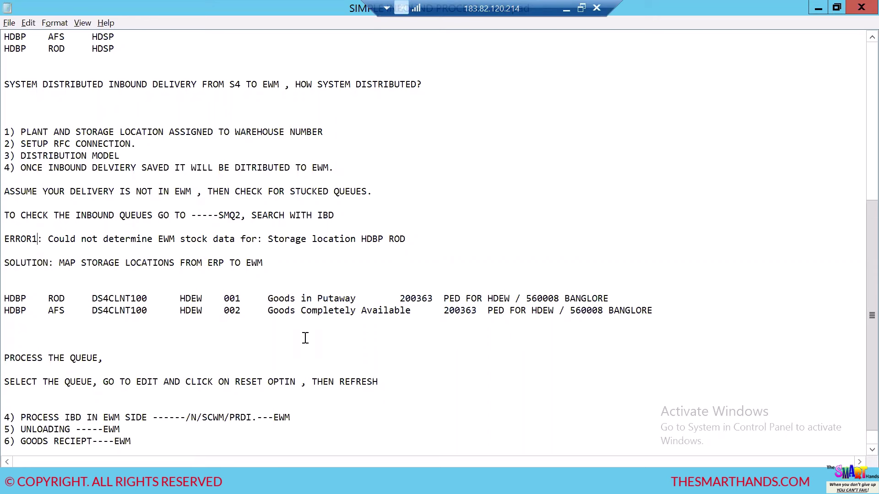
# Clear space below the queue reset instruction in the notes and start a new entry labelled "ERROR2:"
pyautogui.click(388, 382)
pyautogui.press('Down')
pyautogui.press('Down')
pyautogui.press('Down')
pyautogui.press('Home')
pyautogui.hotkey('ctrl', 'shift', 'End')
pyautogui.press('Delete')
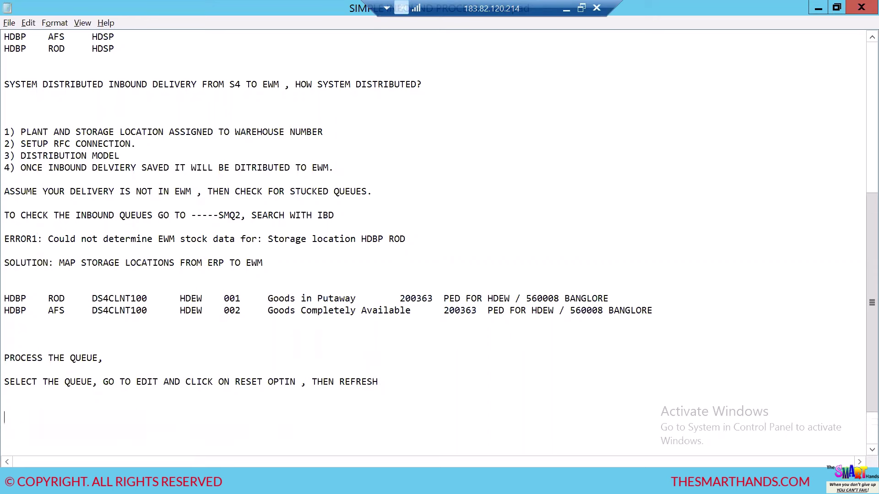
pyautogui.write('ERROR2:')
# Open the error log of the /SCWM/INB_DLV_SAVEREPLICA entry in the inbound queue monitor to examine its messages
pyautogui.hotkey('alt', 'Tab')
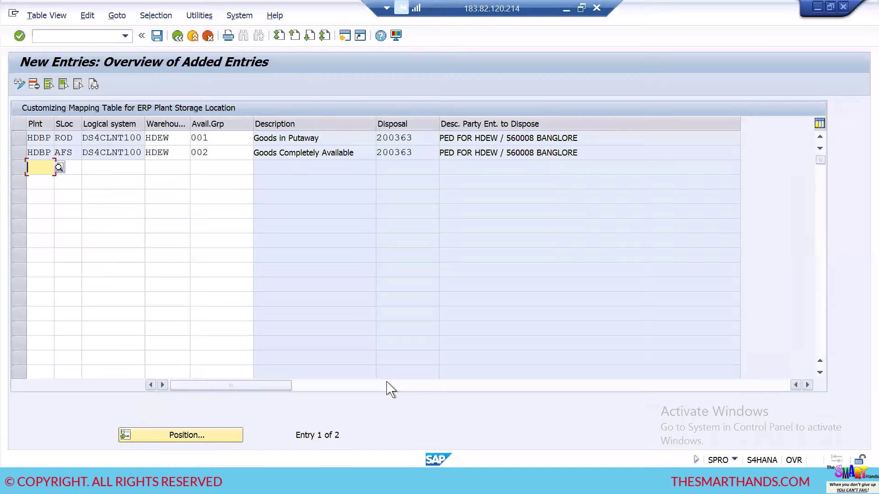
pyautogui.hotkey('alt', 'Tab')
pyautogui.press('Tab')
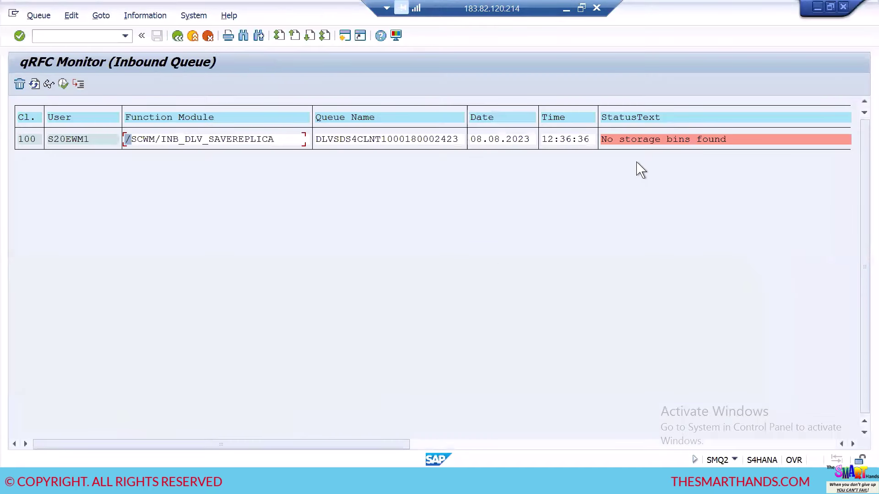
pyautogui.doubleClick(659, 139)
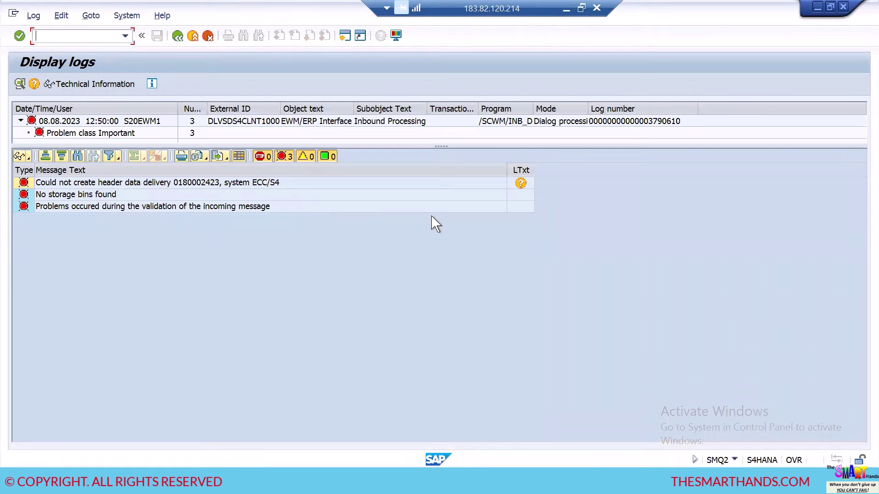
# Back in the Notepad notes, complete the ERROR2 entry with the text "NO STORAGE BINS FOUND."
pyautogui.hotkey('alt', 'Tab')
pyautogui.click(352, 247)
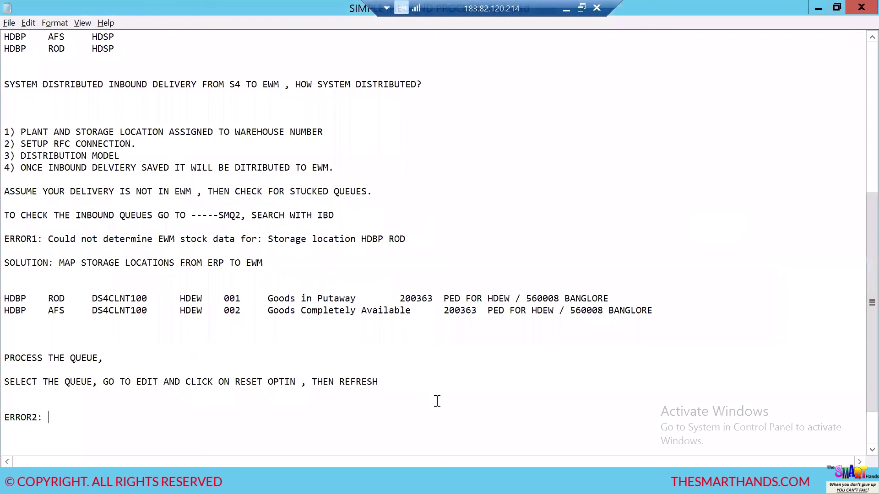
pyautogui.write('NO STORAG')
pyautogui.press('BackSpace')
pyautogui.write('E BIN')
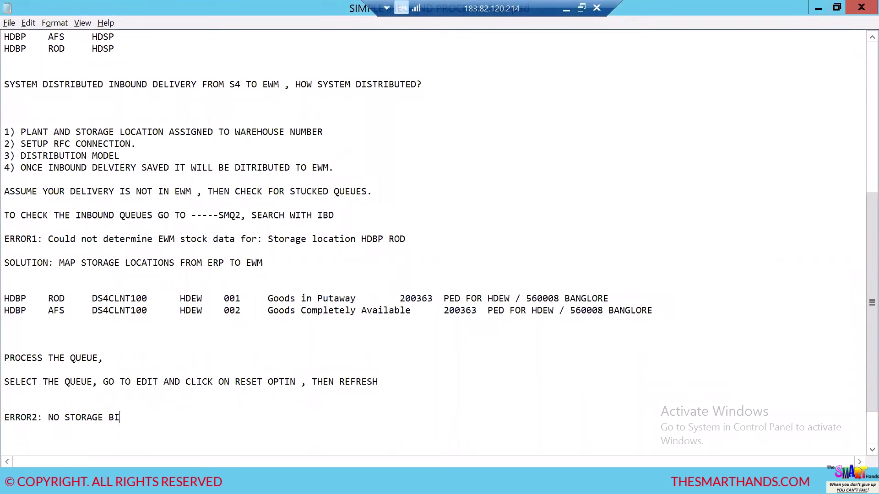
pyautogui.press('BackSpace')
pyautogui.write('S FOUND.')
# Leave two blank lines below the ERROR2 entry and write "( CREATE STAGIN AREA 9010"
pyautogui.press('Return')
pyautogui.press('Return')
pyautogui.press('Return')
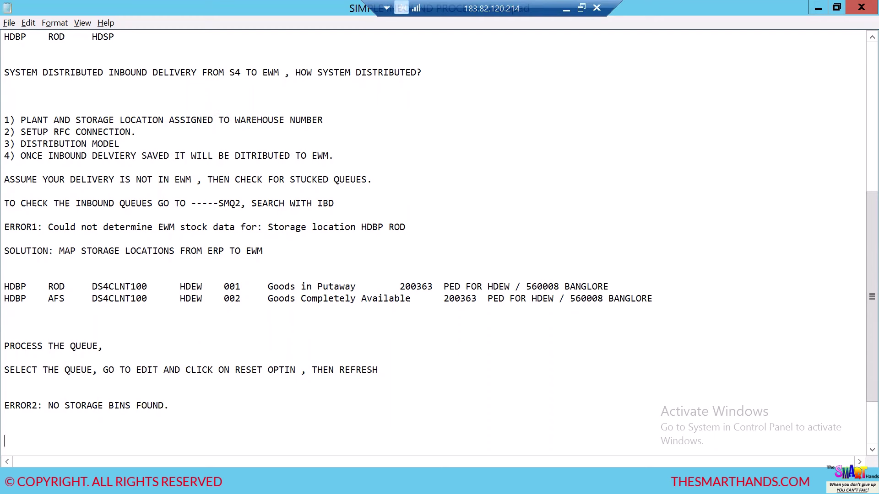
pyautogui.write('( CREATE STAGIN ARA')
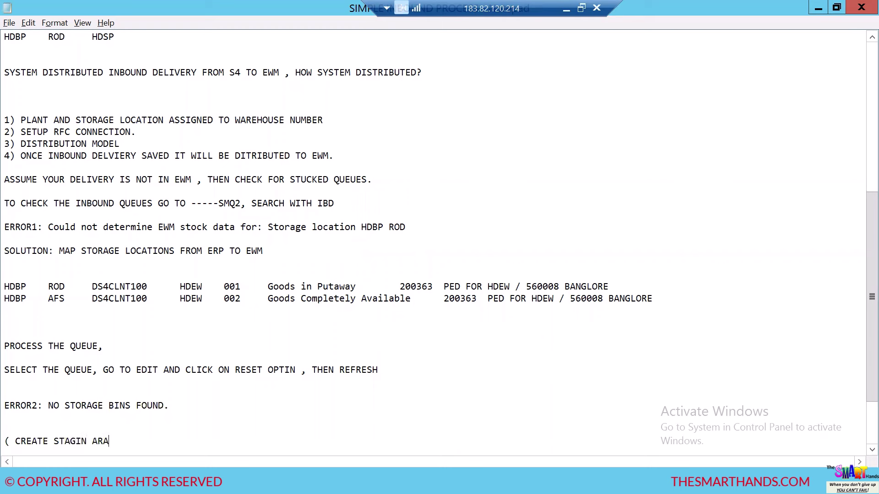
pyautogui.press('BackSpace')
pyautogui.write('EA 9010')
# Open the COMPANY workbook from the BATCH-110 folder and bring up the EWM organization layout on Sheet3
pyautogui.press('super+d')
pyautogui.doubleClick(182, 378)
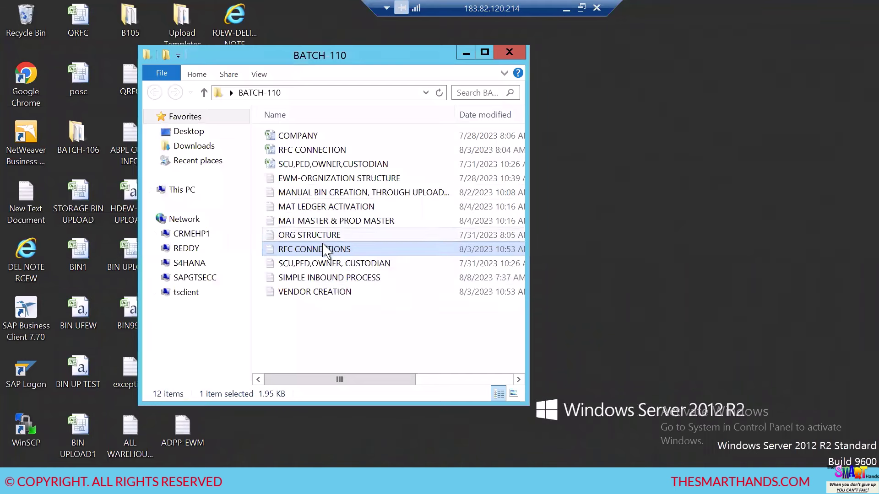
pyautogui.doubleClick(314, 137)
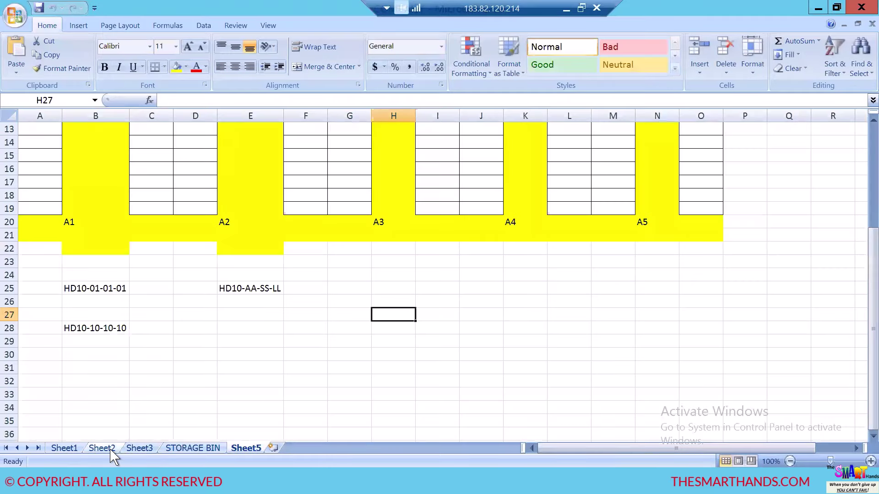
pyautogui.click(109, 450)
pyautogui.click(70, 449)
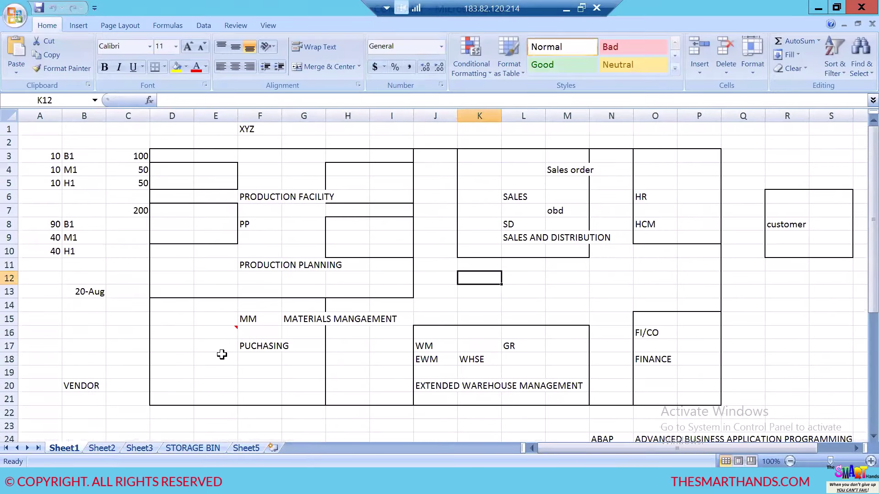
pyautogui.click(109, 450)
pyautogui.click(140, 449)
# Enter 9010 in cell F10 beside GR-ZONE in the staging area layout, and return to the Notepad notes
pyautogui.scroll(3, 239, 306)
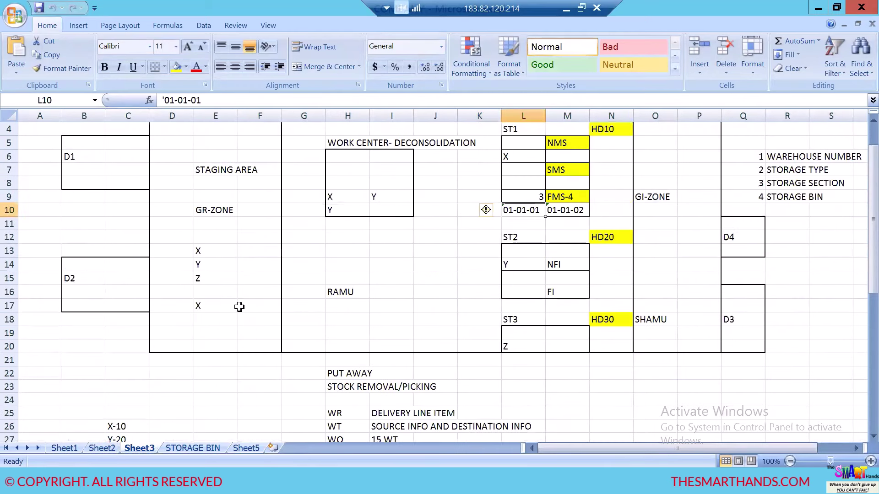
pyautogui.scroll(1, 239, 307)
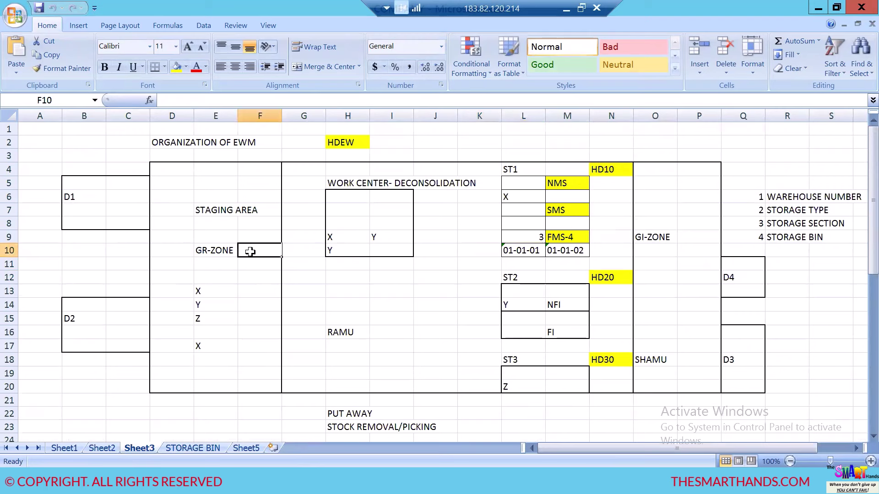
pyautogui.write('9010')
pyautogui.click(291, 316)
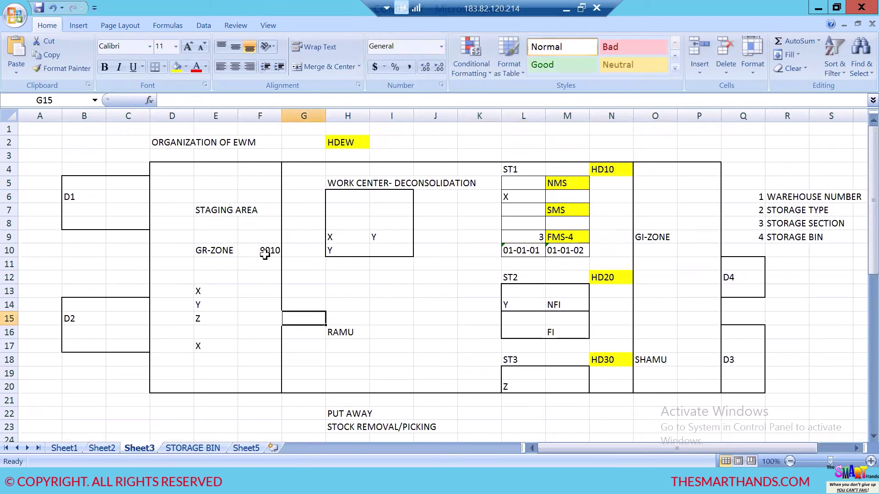
pyautogui.click(265, 254)
pyautogui.click(208, 253)
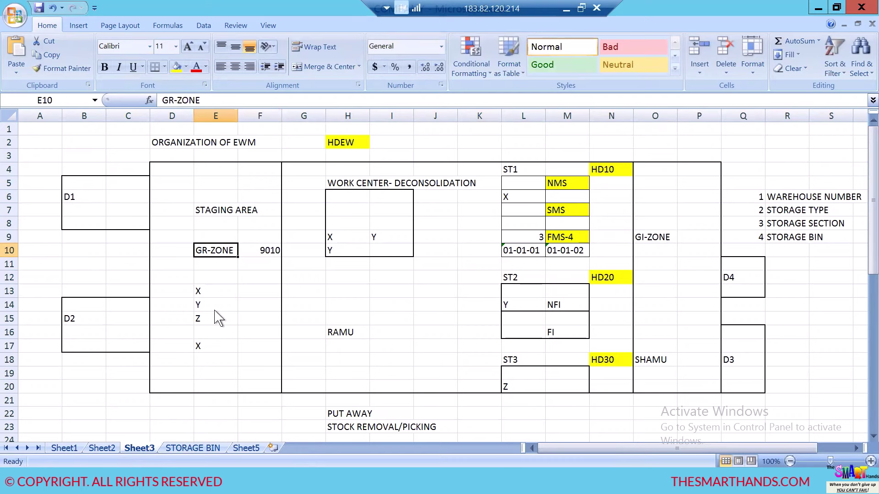
pyautogui.hotkey('alt', 'Tab')
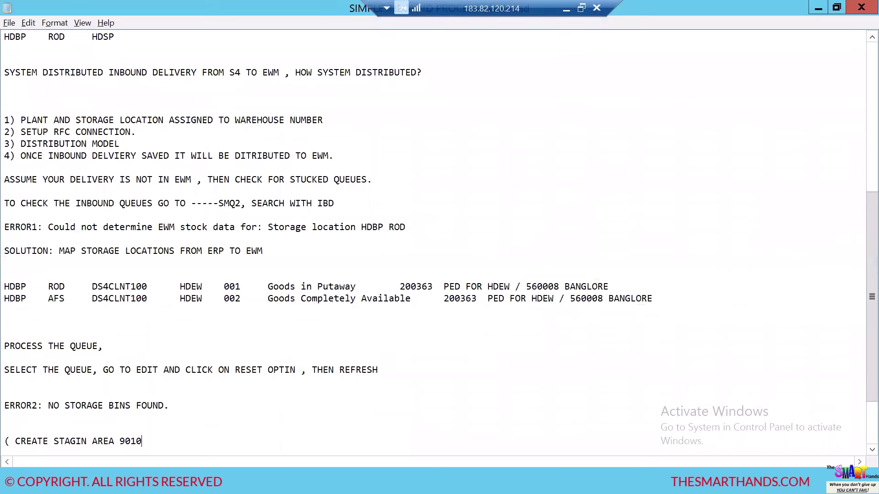
# Close the RFC CONNECTIONS notes and return to the SIMPLE INBOUND PROCESS notes in Notepad
pyautogui.moveTo(380, 481)
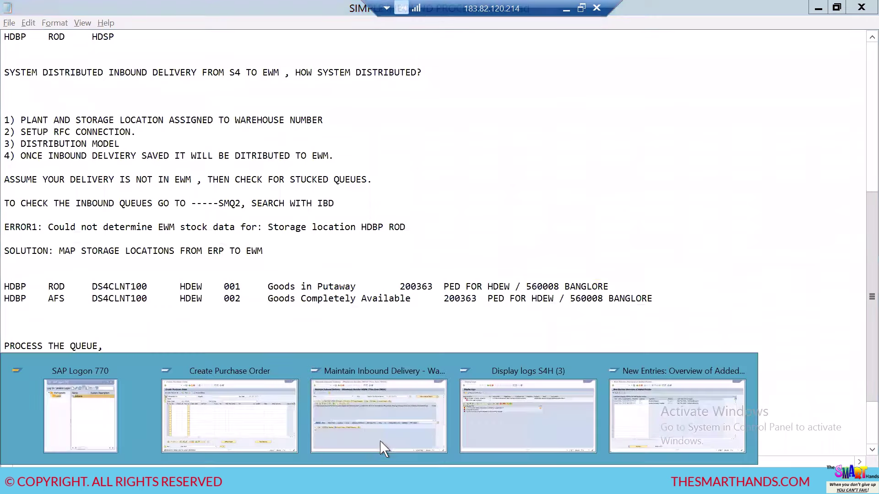
pyautogui.click(561, 428)
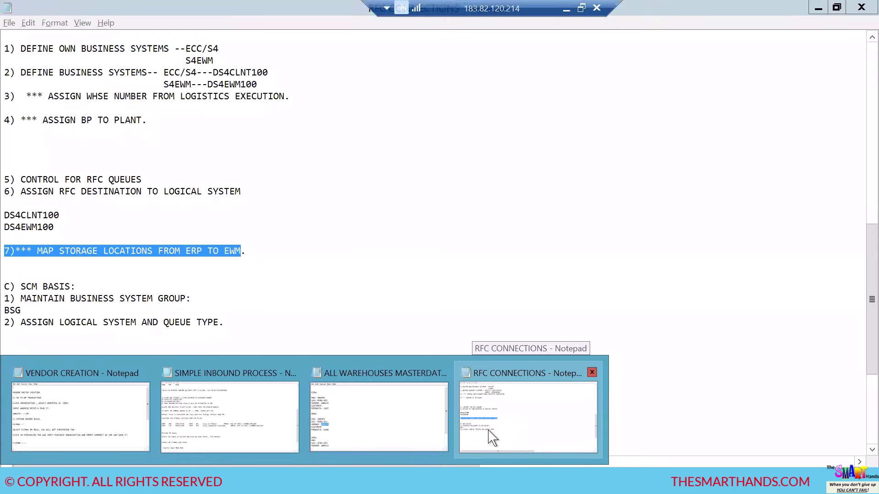
pyautogui.click(492, 437)
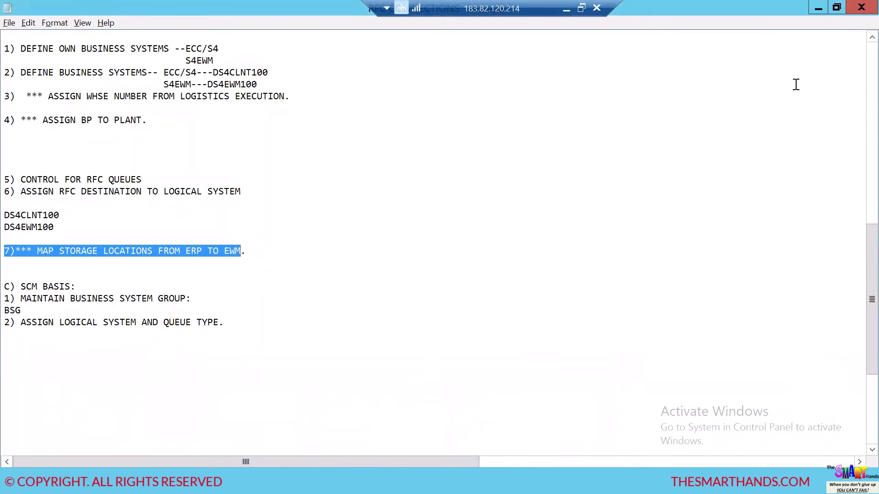
pyautogui.click(862, 8)
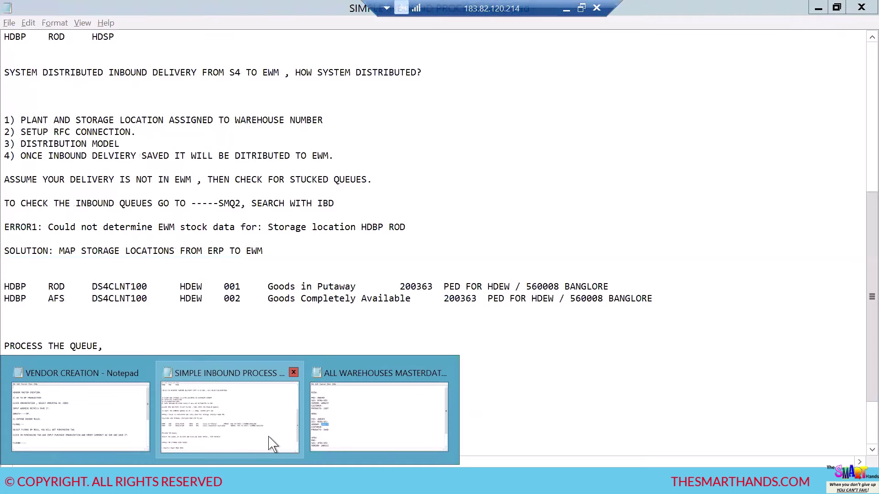
pyautogui.click(269, 437)
# Complete the staging area line with " BIN -----GR-ZONE)" and leave a blank line below it
pyautogui.scroll(-3, 247, 398)
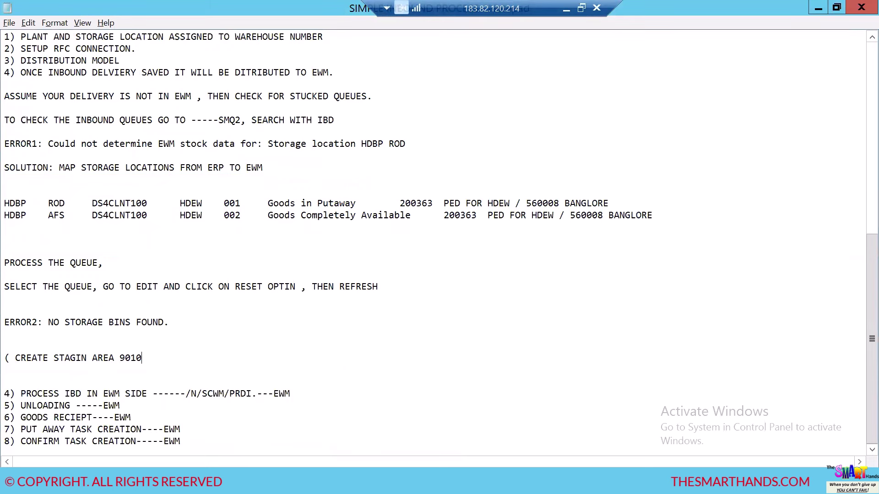
pyautogui.write('BIN -----GR-ZON')
pyautogui.press('Return')
pyautogui.press('Return')
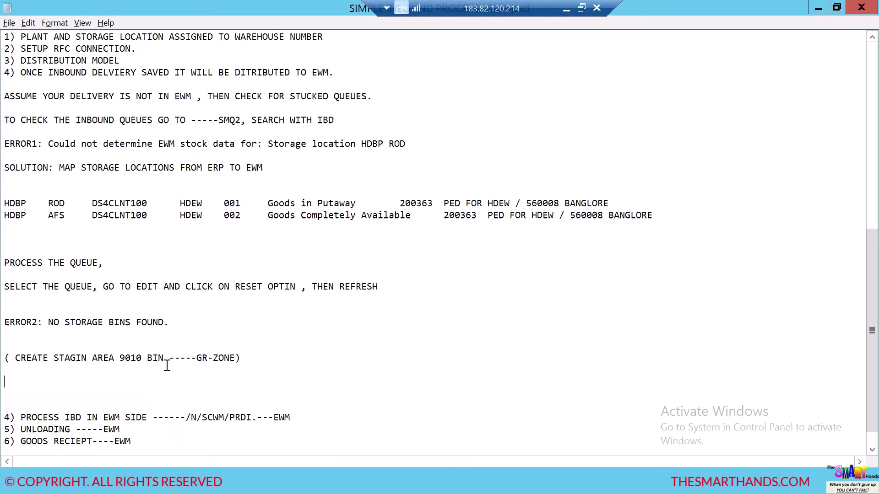
# Switch to SAP and open the Create Storage Bin transaction /N/SCWM/LS01 in a new session
pyautogui.hotkey('alt', 'Tab')
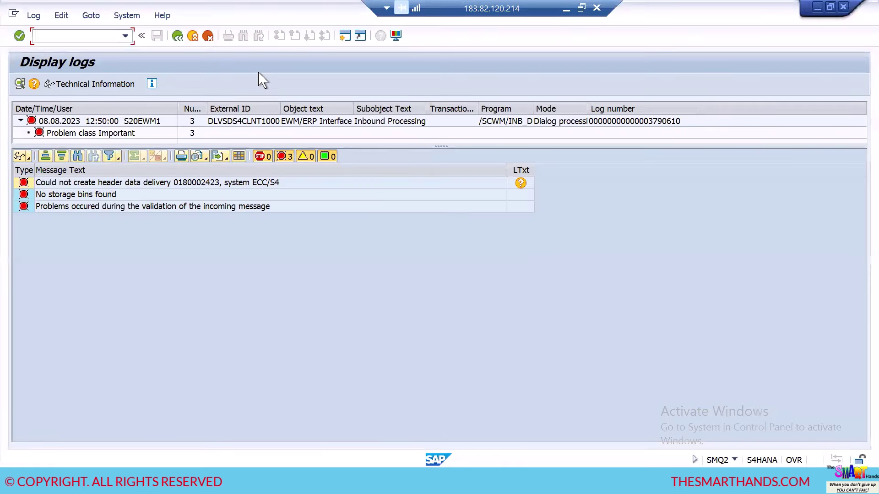
pyautogui.press('Tab')
pyautogui.press('Return')
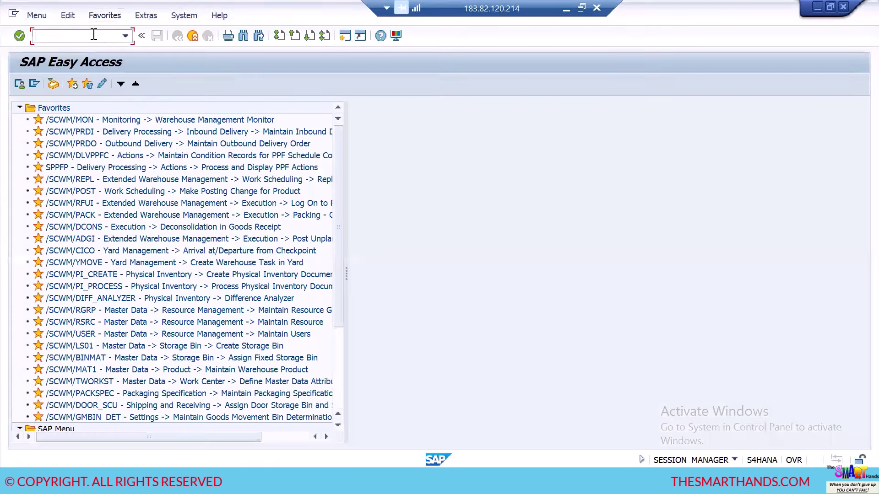
pyautogui.write('/N/SCWM/LS01')
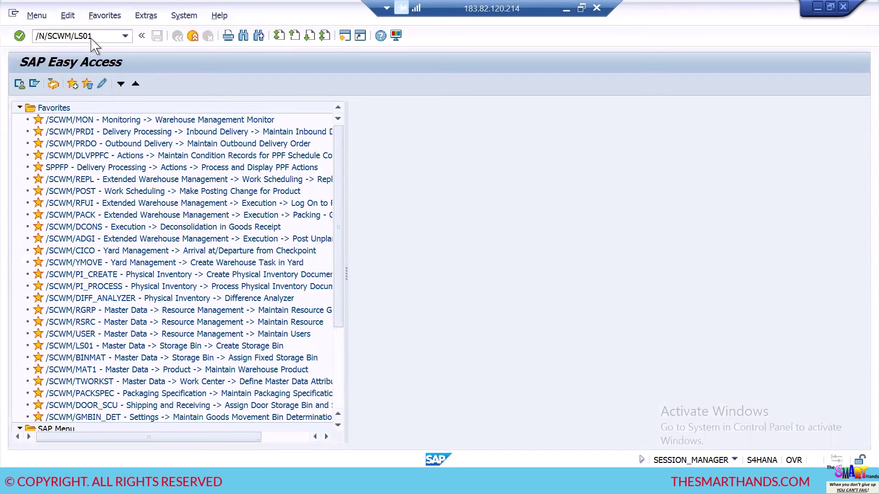
pyautogui.press('Return')
# Start a storage bin named GR-ZONE in warehouse HDEW and set its storage type to 9010
pyautogui.click(188, 129)
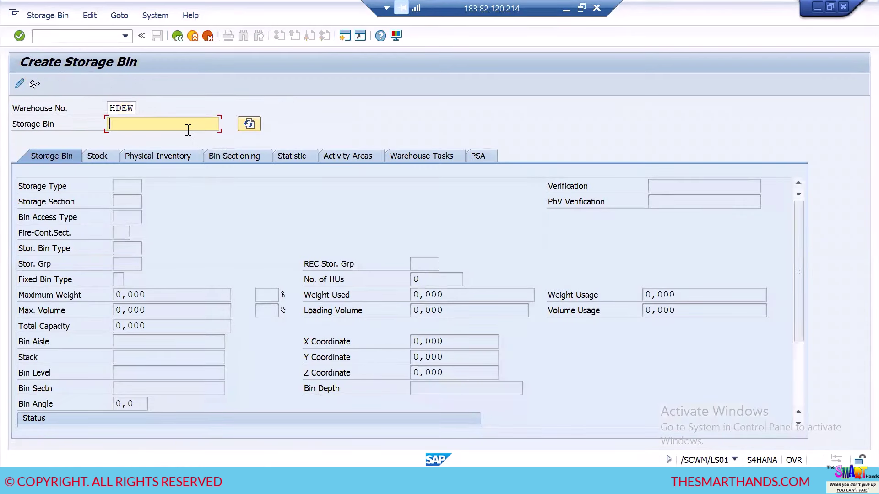
pyautogui.write('GR')
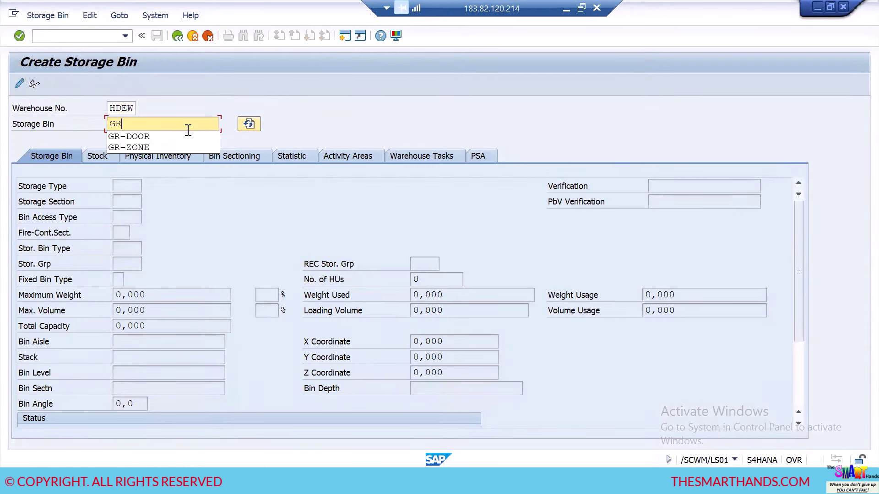
pyautogui.write('-ZONE')
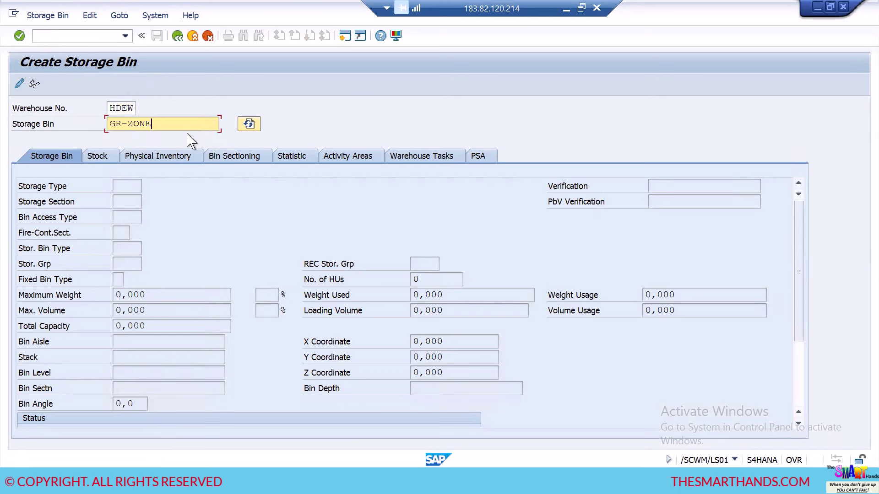
pyautogui.press('Return')
pyautogui.click(123, 185)
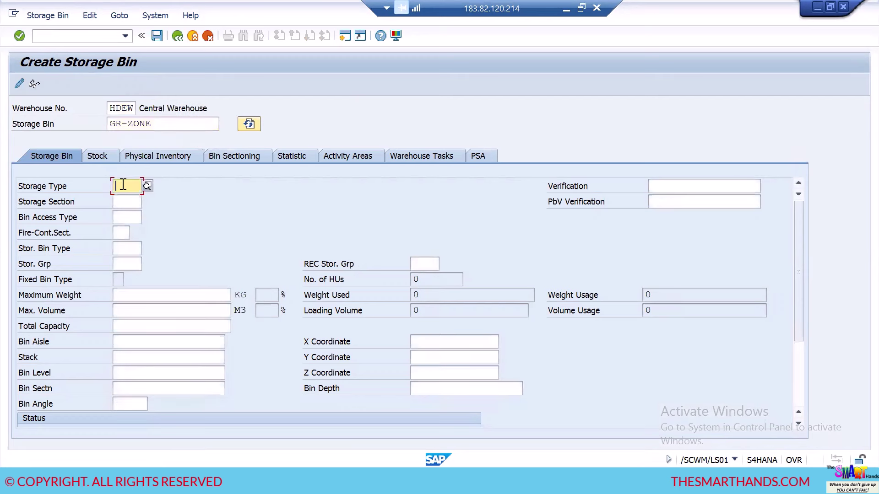
pyautogui.write('9010')
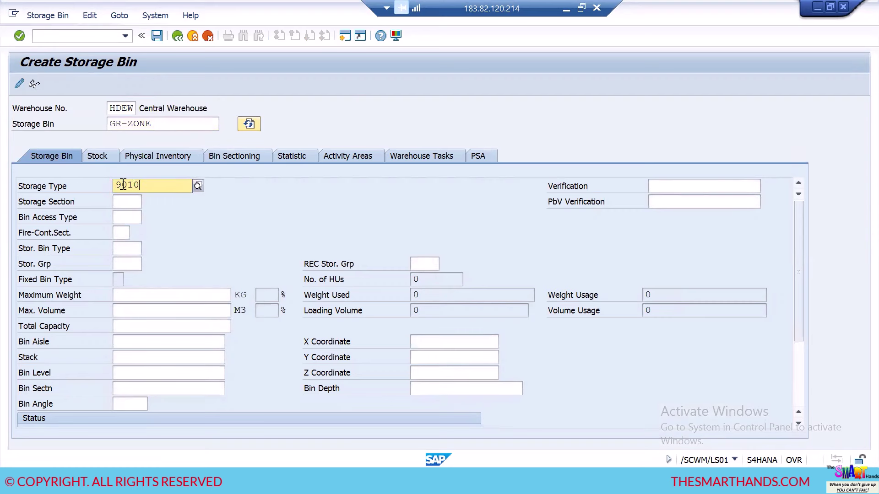
# Assign storage section 0001, Total Section, to the GR-ZONE bin and save it
pyautogui.click(137, 212)
pyautogui.click(137, 202)
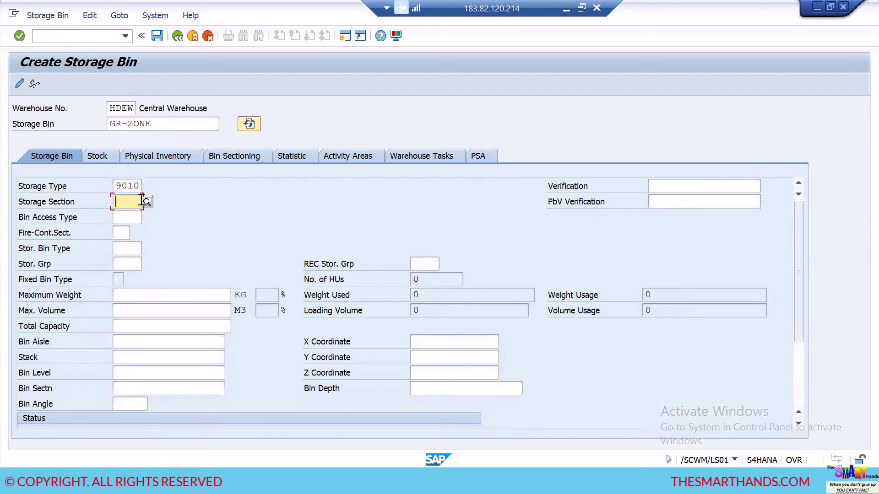
pyautogui.click(147, 202)
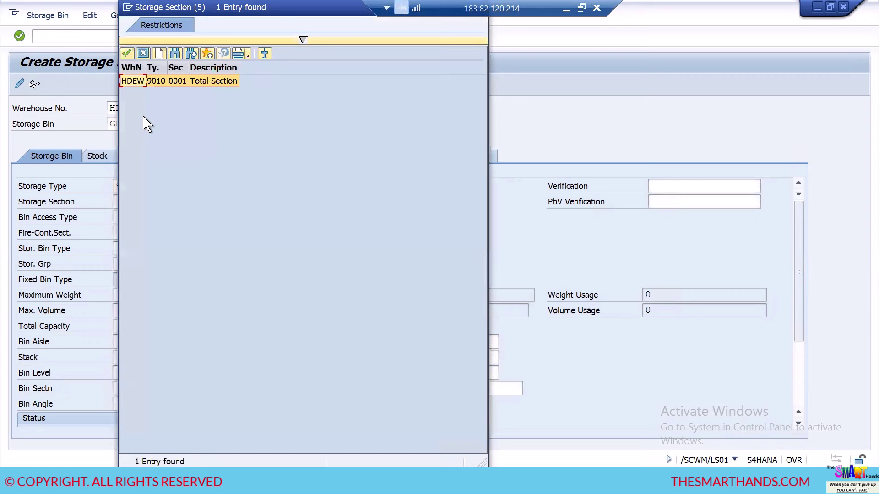
pyautogui.doubleClick(146, 81)
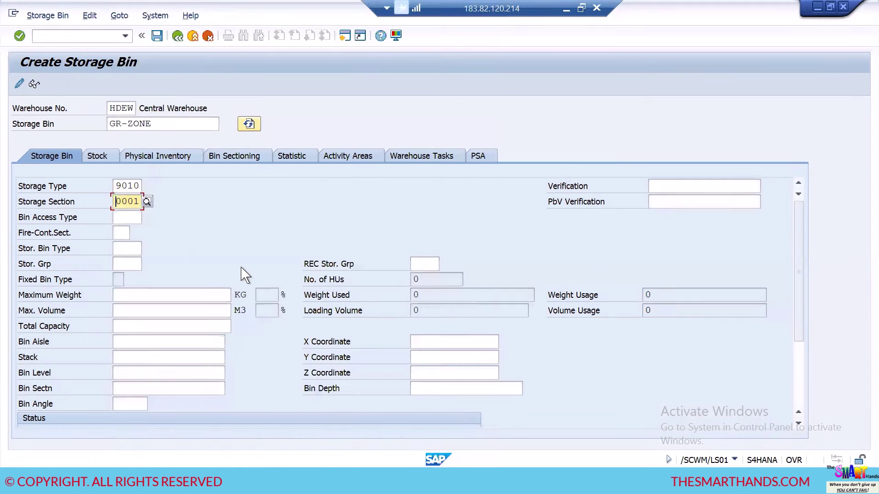
pyautogui.press('Return')
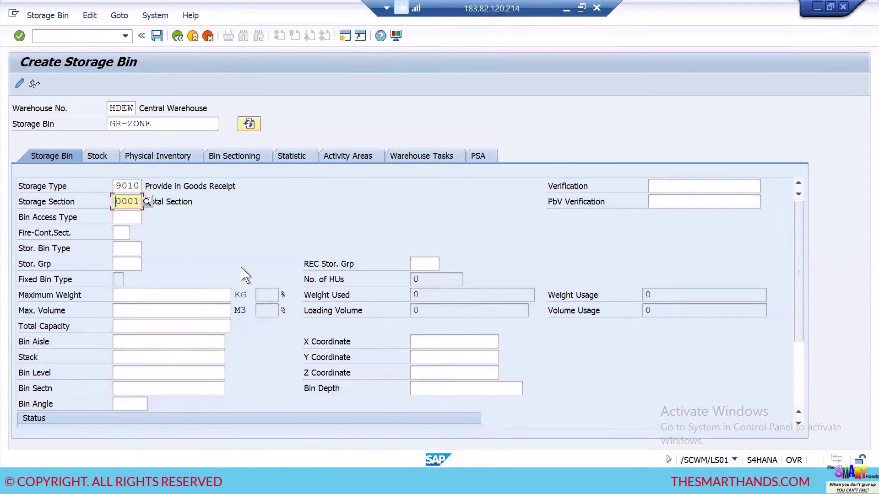
pyautogui.click(157, 36)
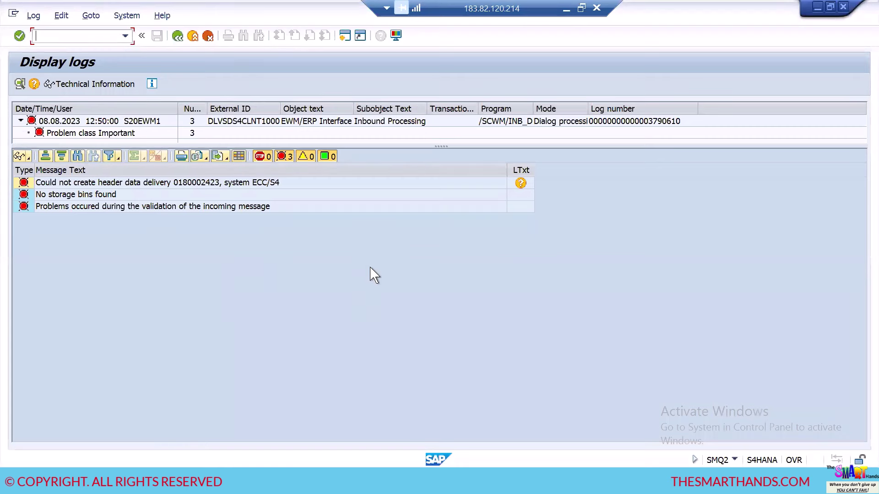
# Return from the error log to the inbound queue, reset the status of the stuck /SCWM/INB_DLV_SAVEREPLICA entry, and refresh the list
pyautogui.click(177, 36)
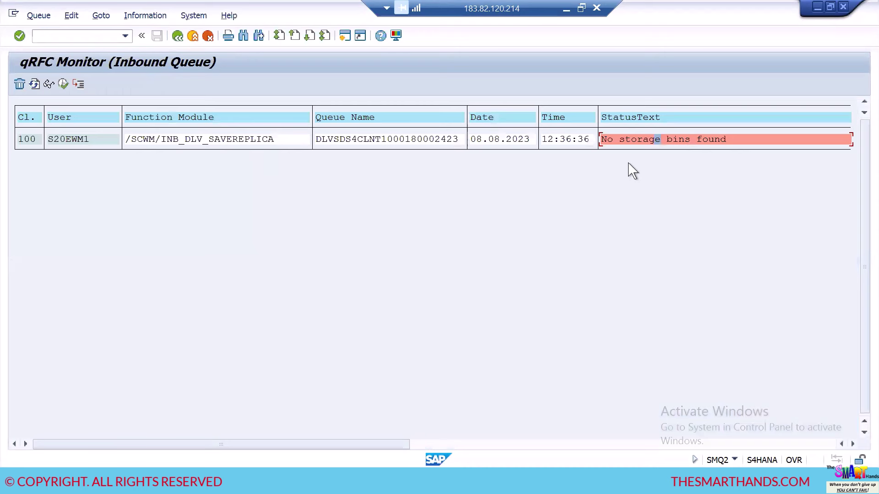
pyautogui.click(213, 140)
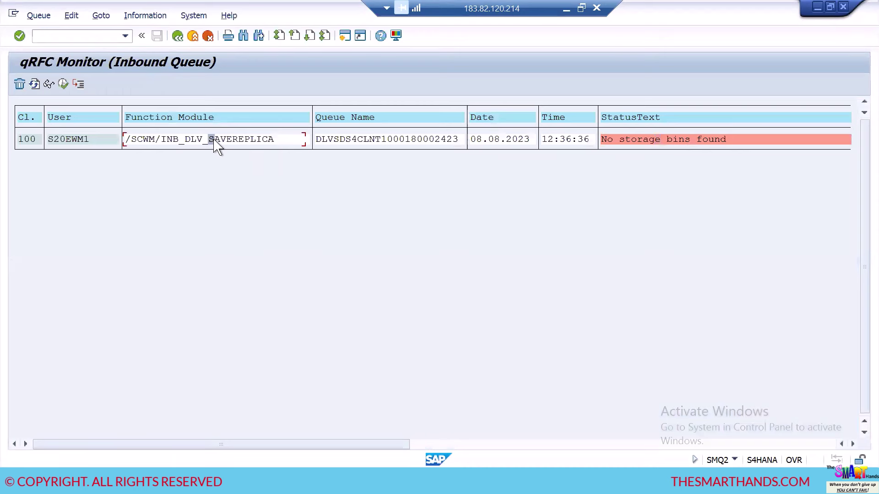
pyautogui.click(71, 18)
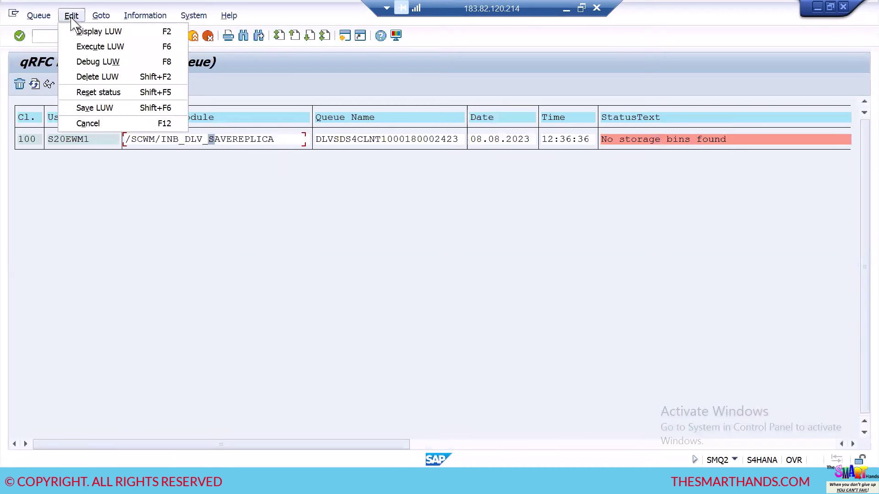
pyautogui.click(108, 94)
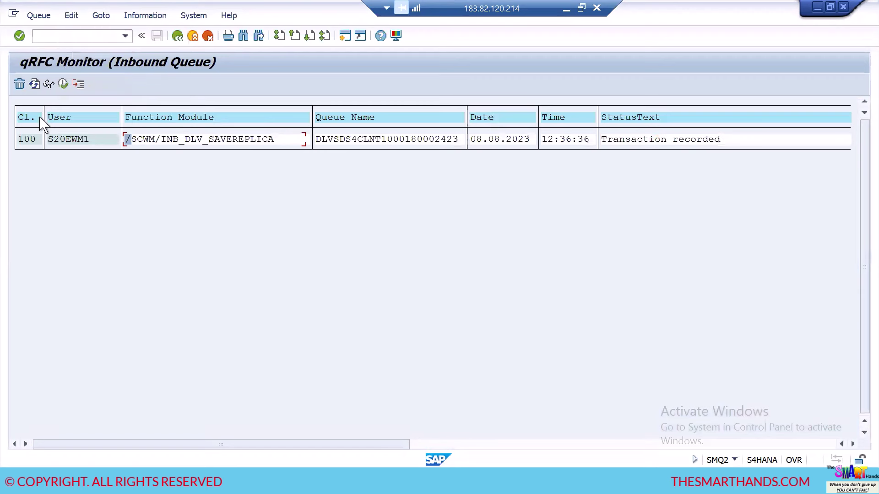
pyautogui.click(35, 85)
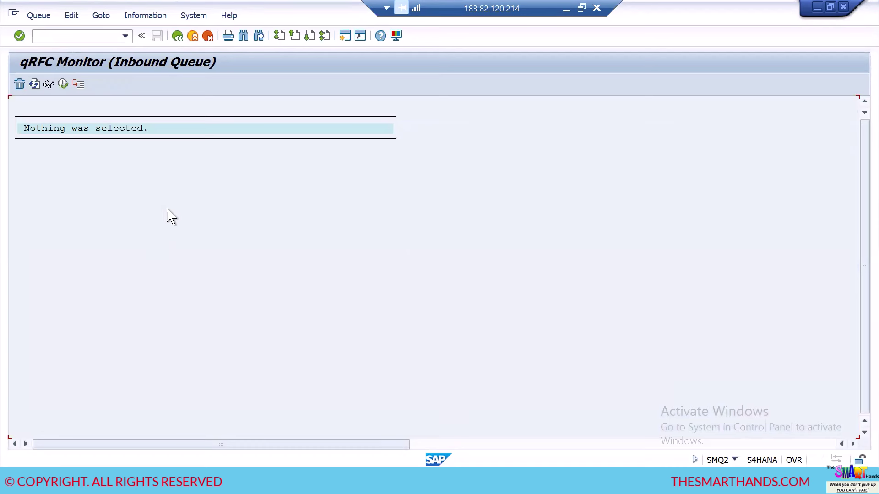
# Switch to the Maintain Inbound Delivery session, leave it, and restart the transaction with /N/SCWM/PRDI
pyautogui.moveTo(366, 480)
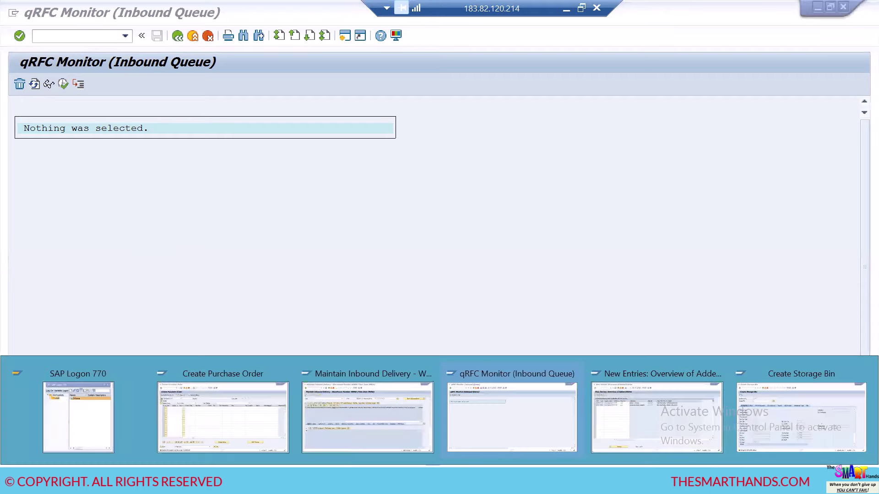
pyautogui.click(365, 437)
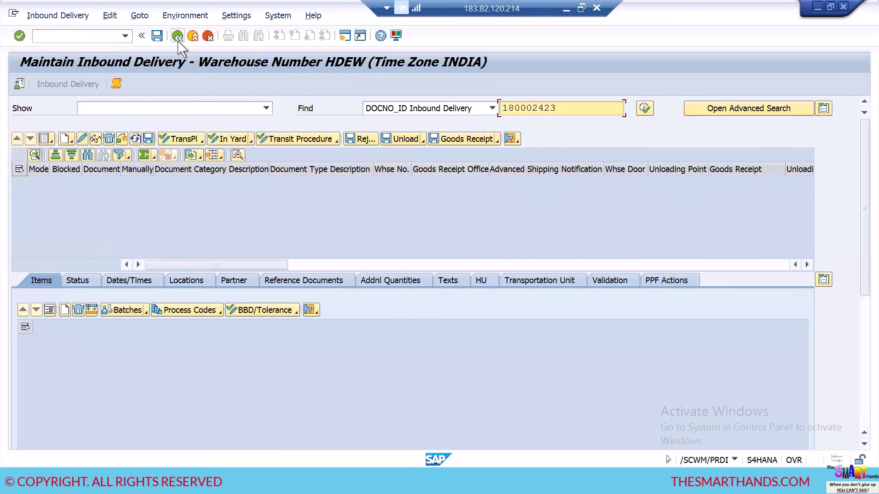
pyautogui.click(157, 36)
pyautogui.click(125, 35)
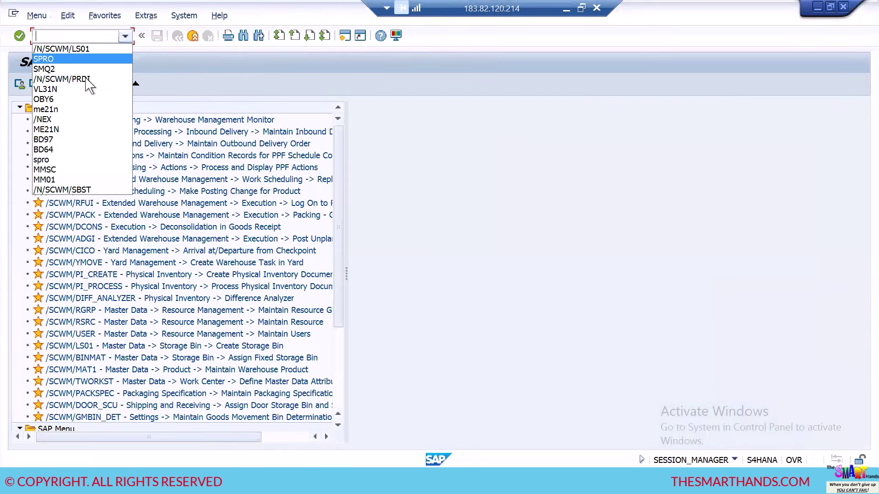
pyautogui.click(89, 84)
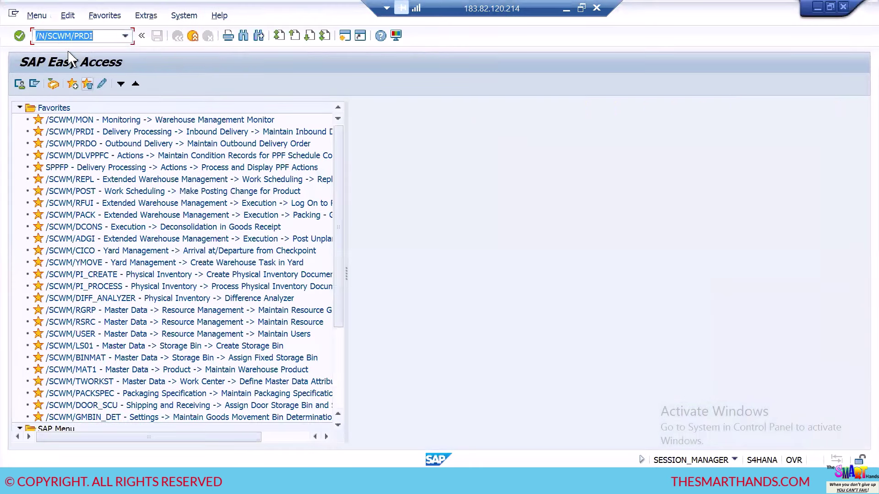
pyautogui.click(102, 36)
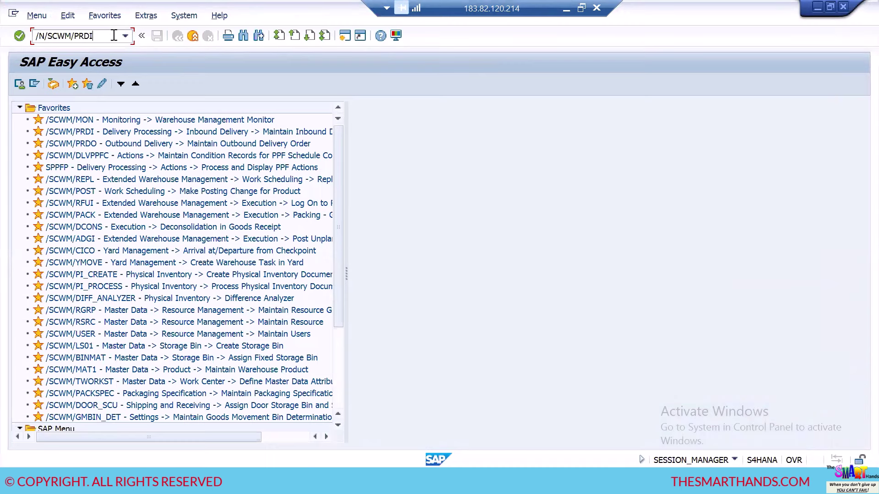
pyautogui.press('Return')
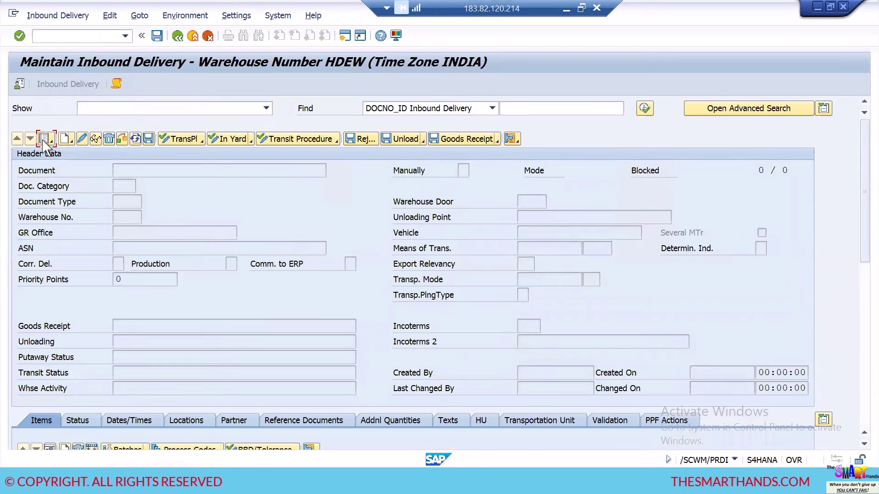
# Find inbound delivery 180002423 in list view with a wider Document column, and return to the SIMPLE INBOUND PROCESS notes in Notepad
pyautogui.click(46, 141)
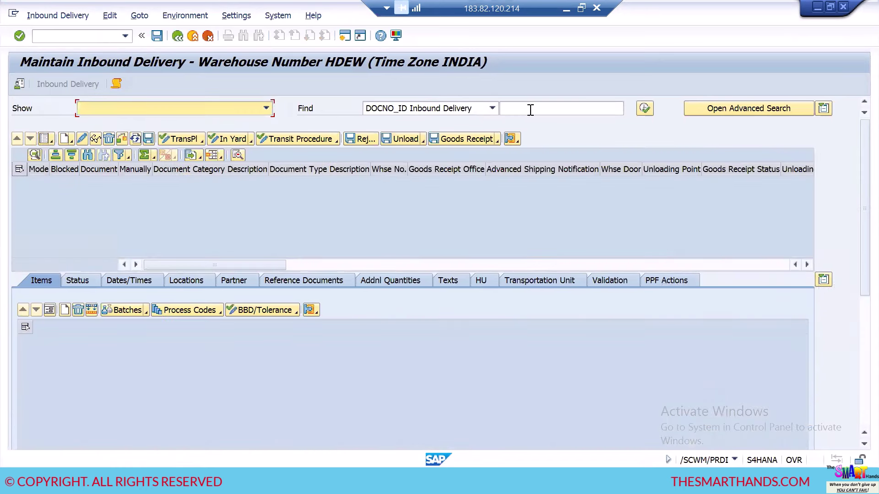
pyautogui.click(531, 110)
pyautogui.click(530, 109)
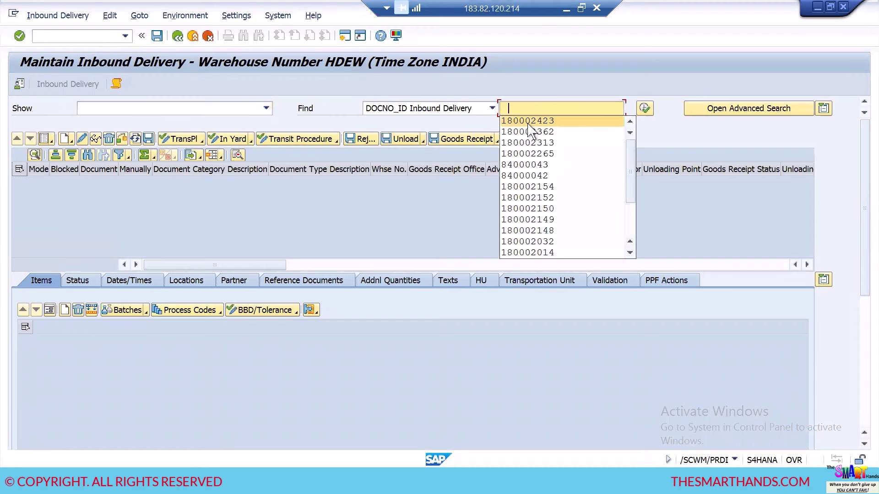
pyautogui.click(528, 123)
pyautogui.click(645, 110)
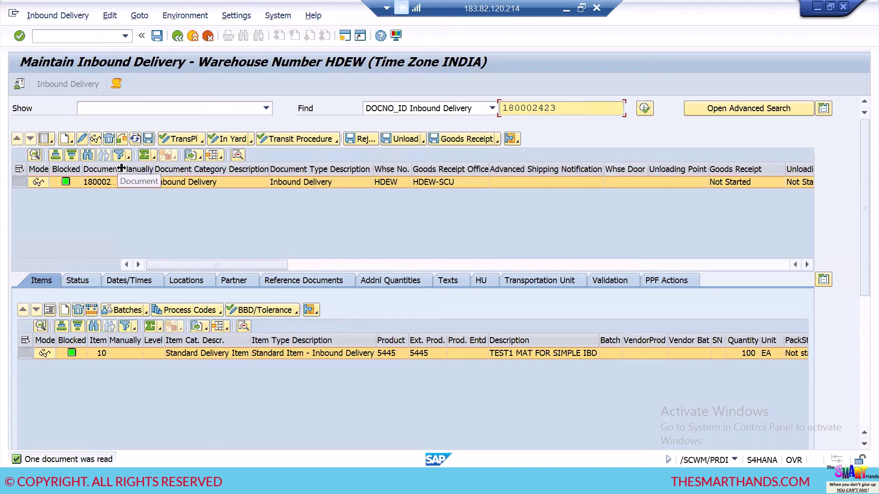
pyautogui.moveTo(122, 169); pyautogui.dragTo(159, 168)
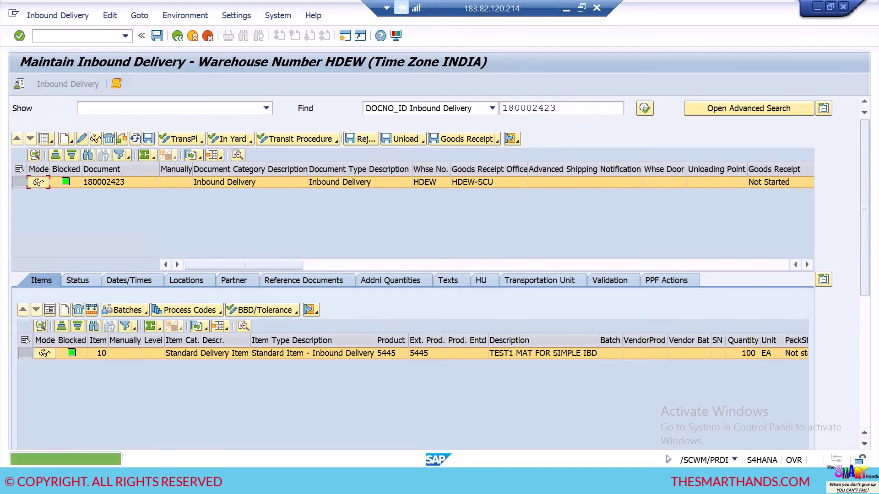
pyautogui.click(276, 480)
pyautogui.click(247, 433)
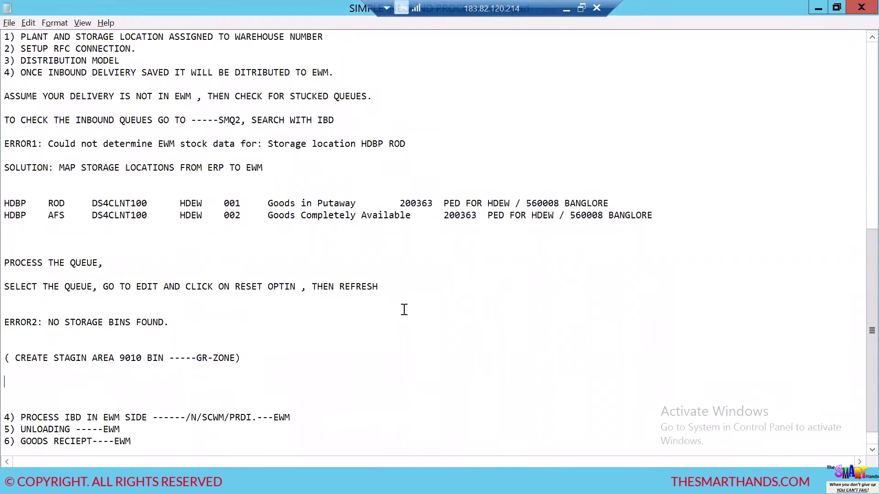
# Copy the PROCESS THE QUEUE and reset/refresh instructions from the ERROR1 notes to below the ERROR2 GR-ZONE line
pyautogui.moveTo(378, 287); pyautogui.dragTo(234, 287)
pyautogui.moveTo(170, 274); pyautogui.dragTo(8, 262)
pyautogui.hotkey('ctrl', 'c')
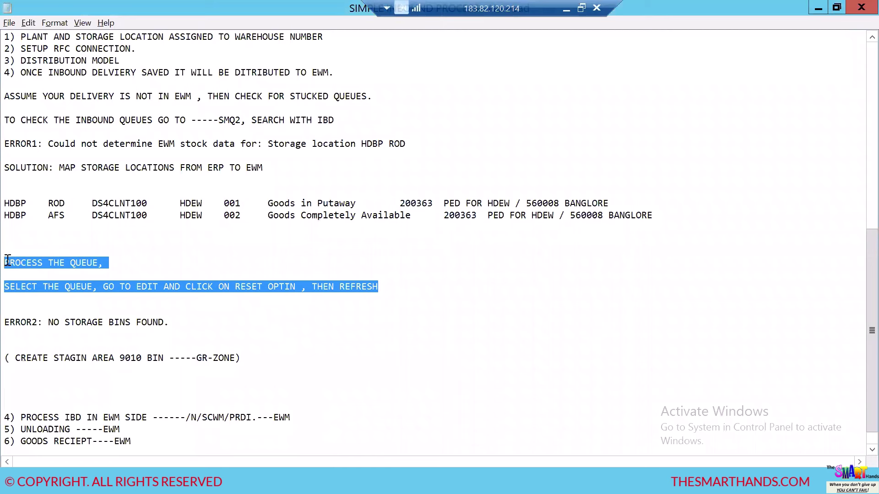
pyautogui.click(272, 358)
pyautogui.press('Return')
pyautogui.press('Return')
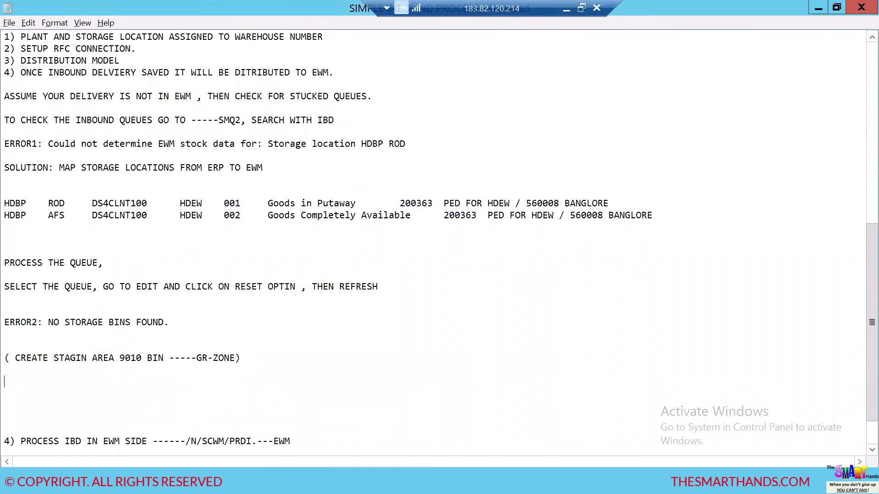
pyautogui.hotkey('ctrl', 'v')
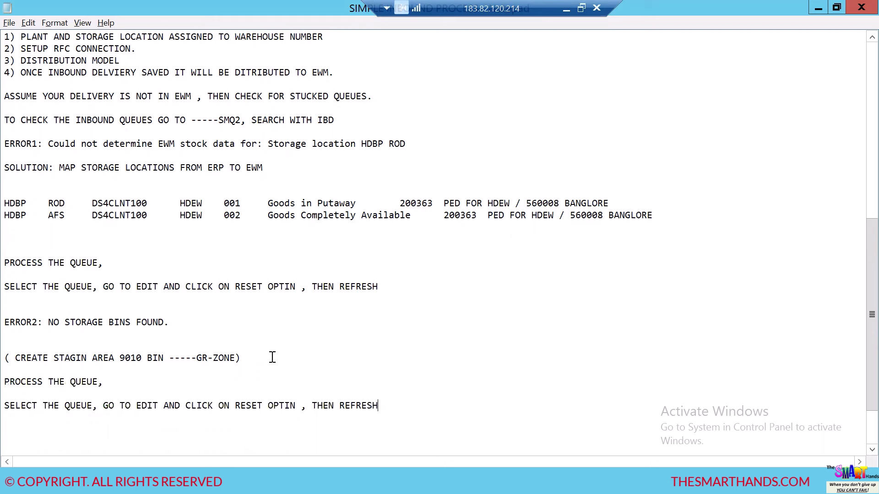
pyautogui.scroll(-2, 503, 357)
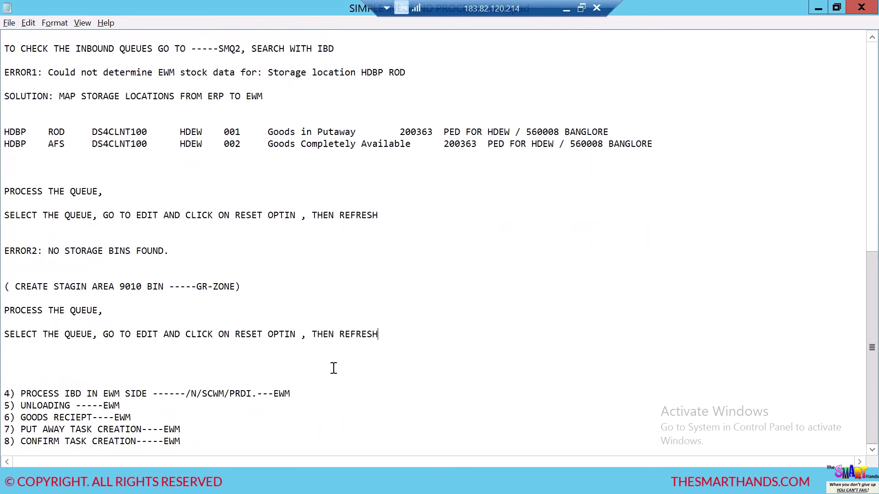
# Switch to the Maintain Inbound Delivery session and set the header display mode to form view by choosing the blank value
pyautogui.hotkey('alt', 'Tab')
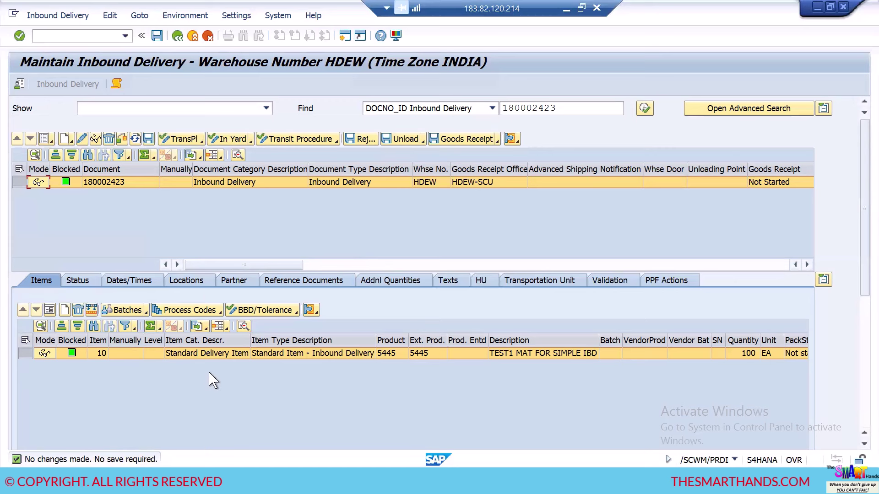
pyautogui.click(44, 141)
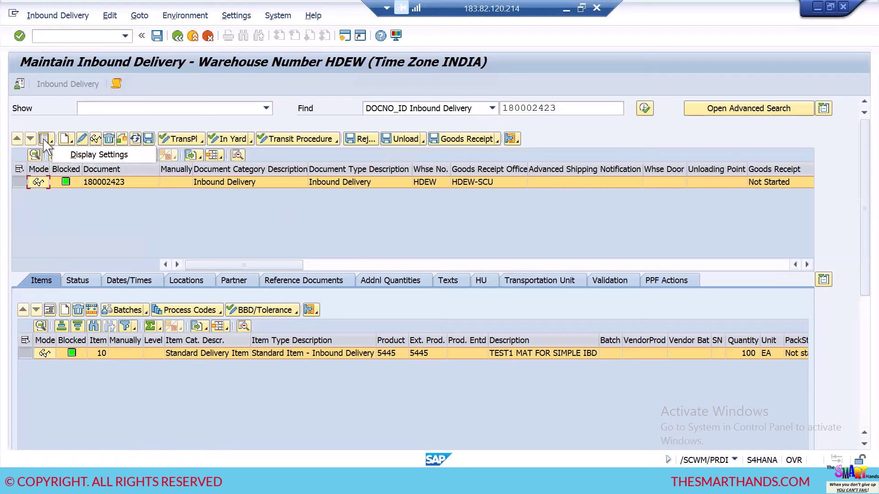
pyautogui.click(46, 141)
pyautogui.click(20, 183)
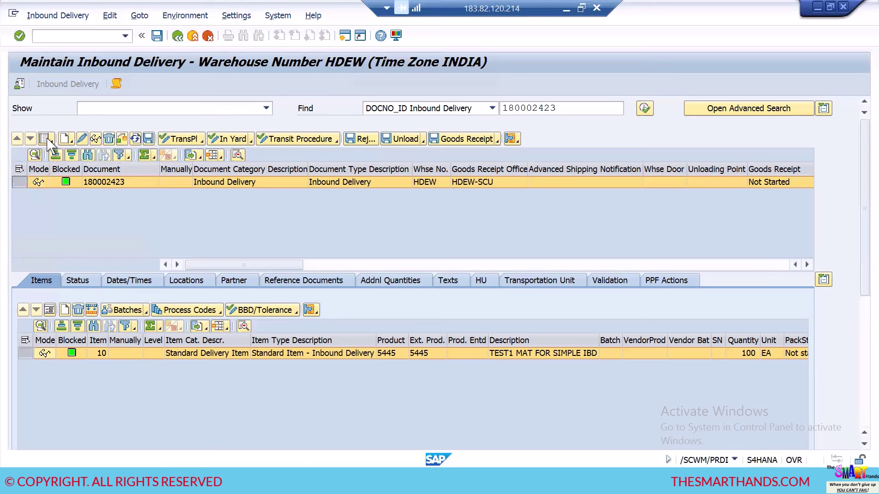
pyautogui.click(45, 139)
pyautogui.click(102, 159)
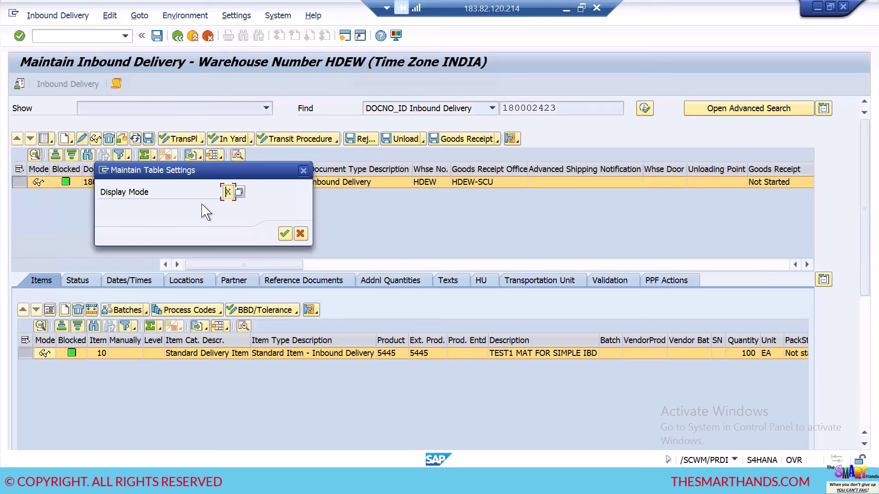
pyautogui.click(239, 192)
pyautogui.click(247, 202)
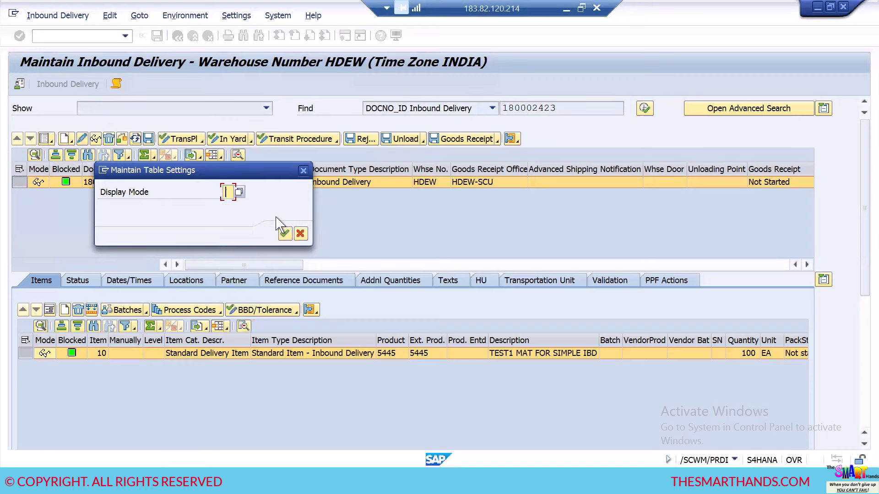
pyautogui.click(284, 234)
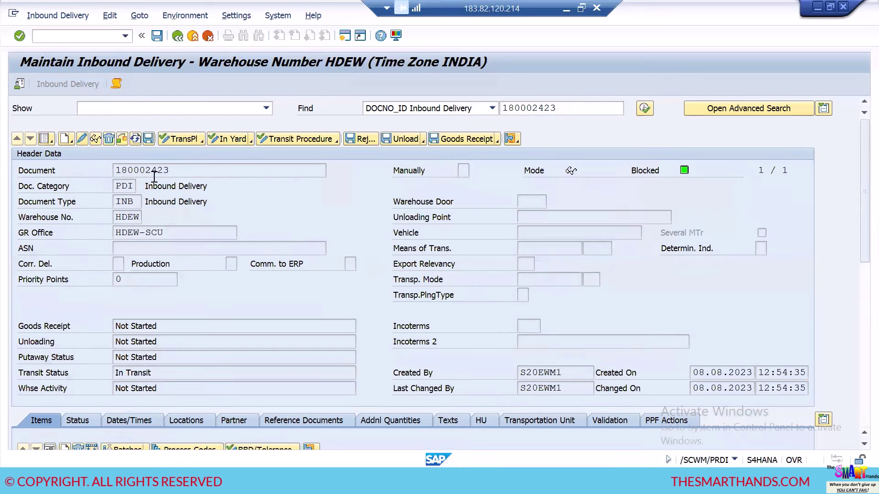
# Examine the document number, document category and document type in the inbound delivery's header data
pyautogui.moveTo(174, 170); pyautogui.dragTo(88, 170)
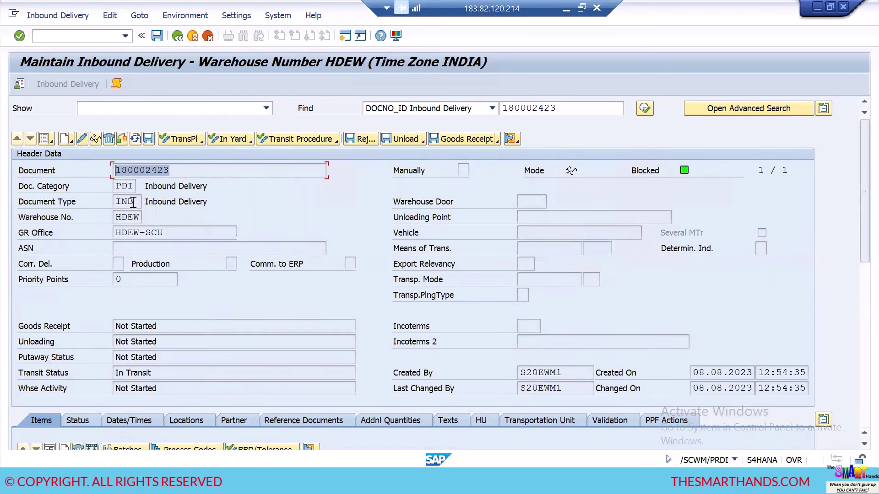
pyautogui.moveTo(133, 202); pyautogui.dragTo(93, 206)
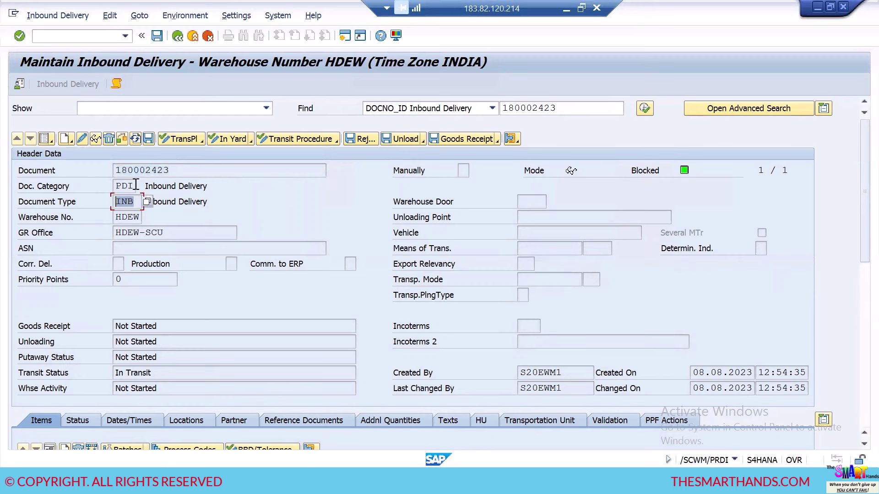
pyautogui.moveTo(135, 185); pyautogui.dragTo(109, 189)
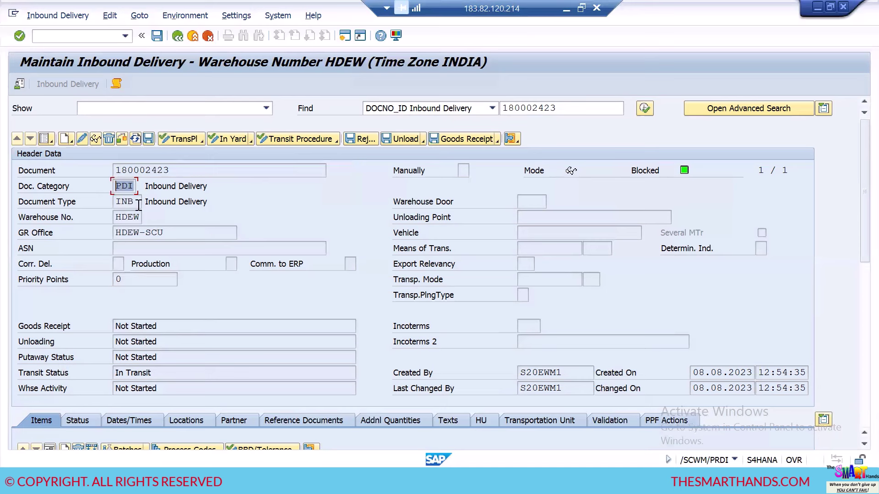
pyautogui.moveTo(139, 202); pyautogui.dragTo(117, 202)
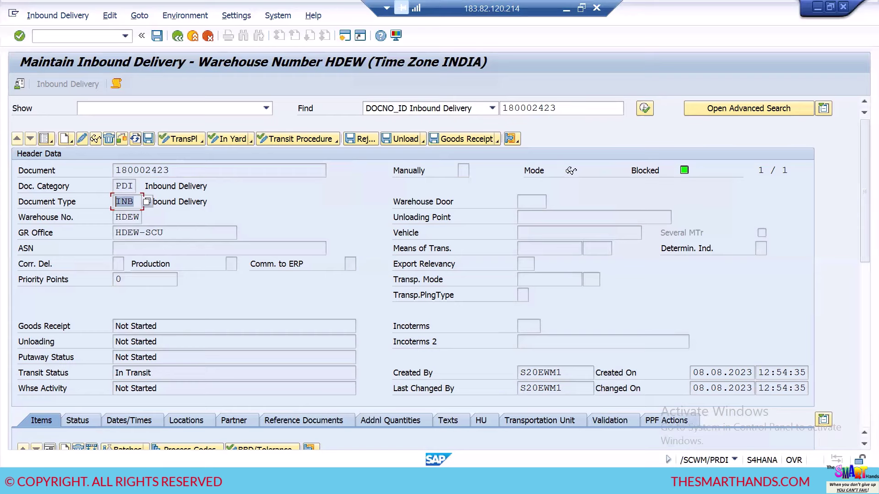
# Return to the Notepad notes and remove the extra blank lines above item 4) PROCESS IBD IN EWM SIDE
pyautogui.moveTo(273, 458)
pyautogui.click(263, 433)
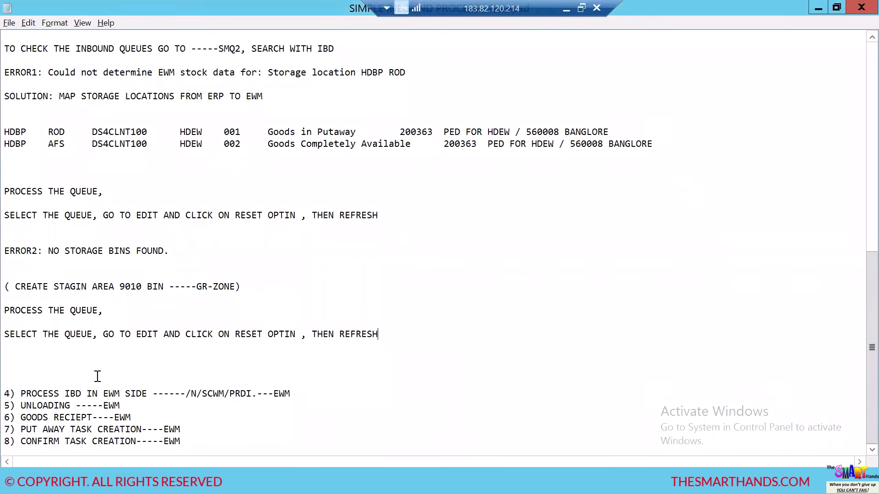
pyautogui.click(52, 366)
pyautogui.press('BackSpace')
pyautogui.press('BackSpace')
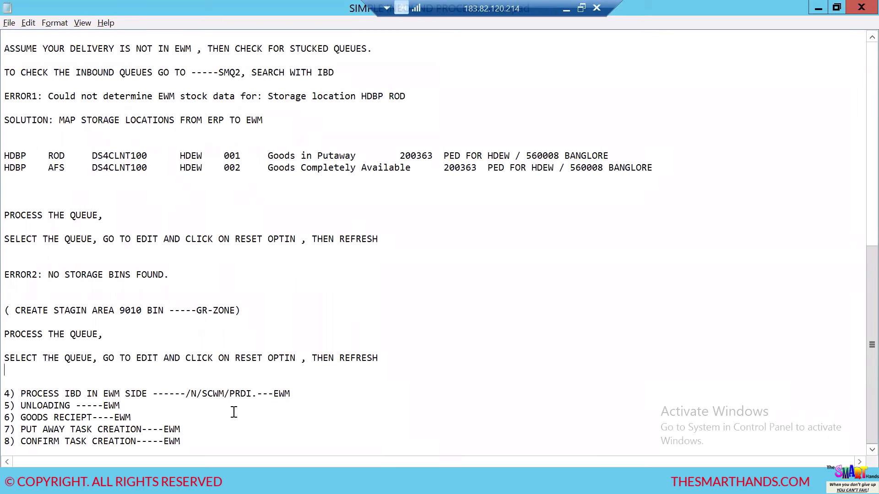
# Insert a block of blank lines below item 4) PROCESS IBD IN EWM SIDE to make room for notes
pyautogui.hotkey('ctrl', 'End')
pyautogui.press('BackSpace')
pyautogui.press('BackSpace')
pyautogui.press('BackSpace')
pyautogui.press('BackSpace')
pyautogui.press('BackSpace')
pyautogui.press('BackSpace')
pyautogui.press('BackSpace')
pyautogui.press('BackSpace')
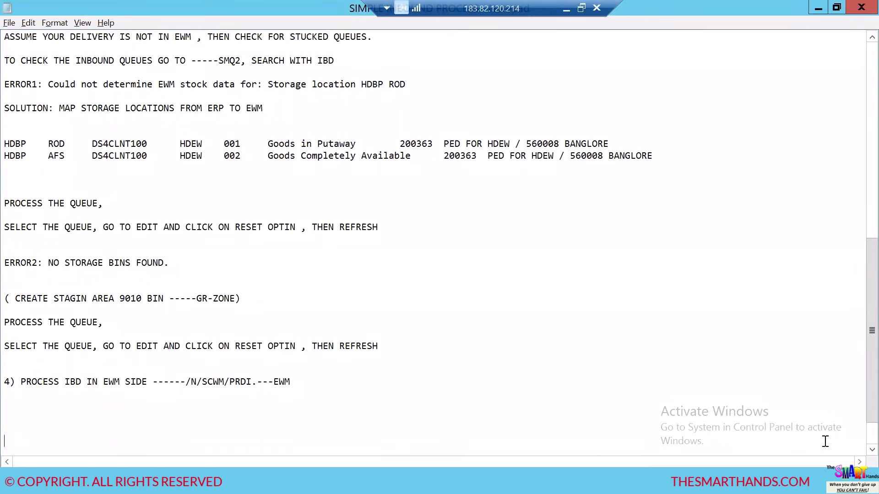
pyautogui.press('Return')
pyautogui.press('Return')
pyautogui.press('Return')
pyautogui.press('Return')
pyautogui.press('Return')
pyautogui.press('Return')
pyautogui.press('Return')
pyautogui.press('Return')
pyautogui.press('Return')
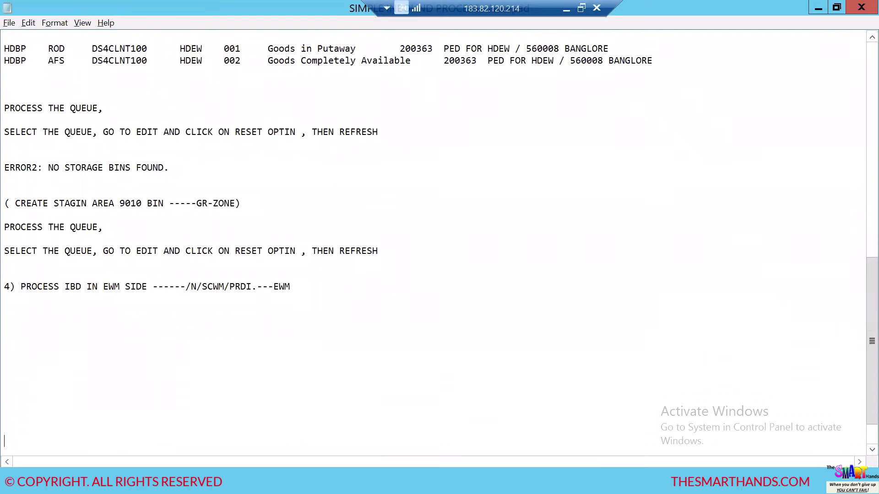
# Write "WHAT IS THE EWM-DOCUMENT TYPE OF INBOUND DELIVERY----" below item 4), leaving one blank line between them
pyautogui.scroll(1, 786, 416)
pyautogui.click(326, 242)
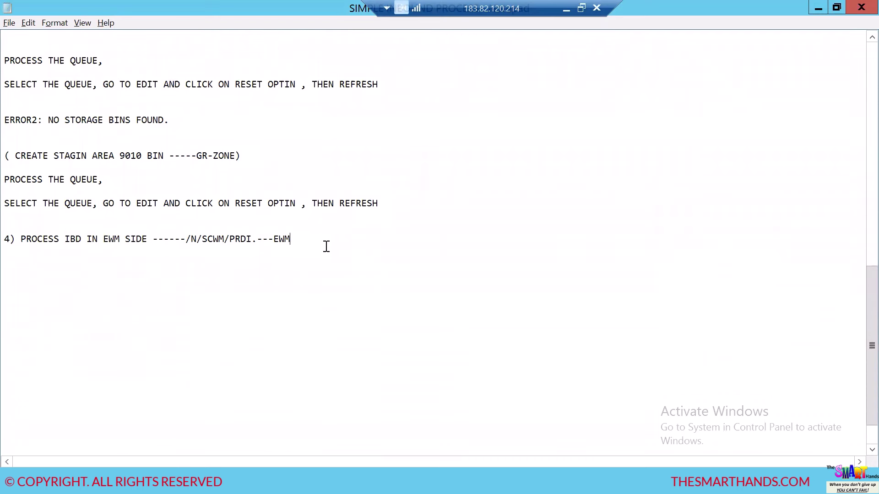
pyautogui.press('Return')
pyautogui.press('Return')
pyautogui.write('WHAT IST EH')
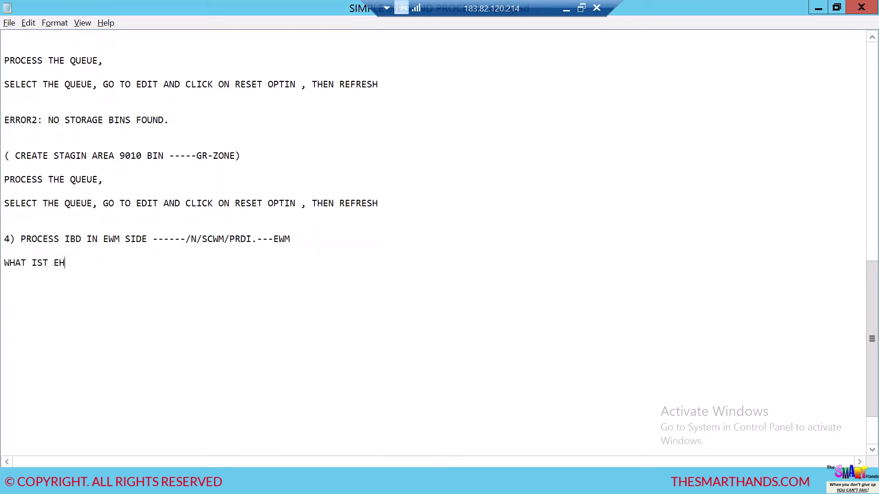
pyautogui.press('BackSpace')
pyautogui.press('BackSpace')
pyautogui.write('TEH')
pyautogui.press('BackSpace')
pyautogui.press('BackSpace')
pyautogui.press('BackSpace')
pyautogui.write('HE S')
pyautogui.write('OCUMENT TYP')
pyautogui.write('E OF')
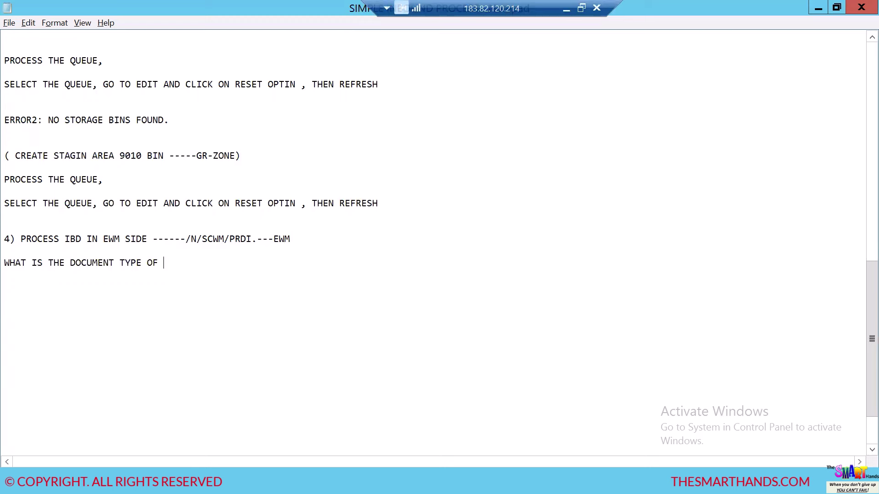
pyautogui.click(69, 262)
pyautogui.write('EW')
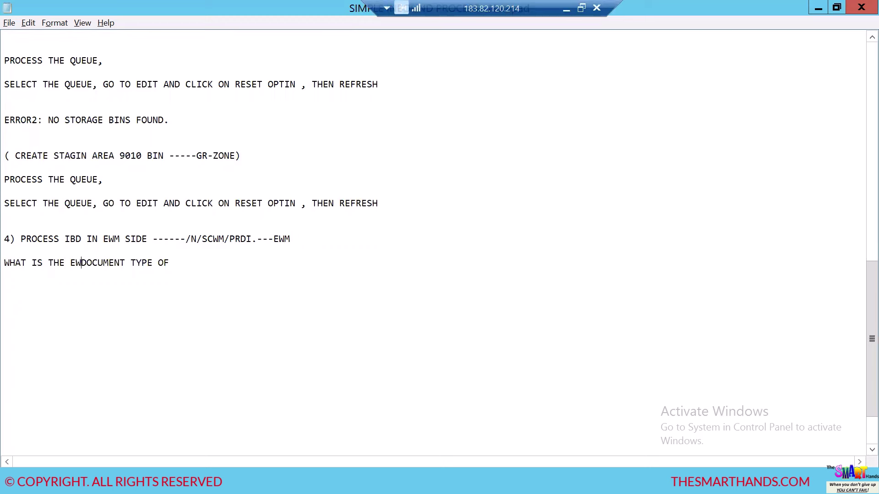
pyautogui.write('M-')
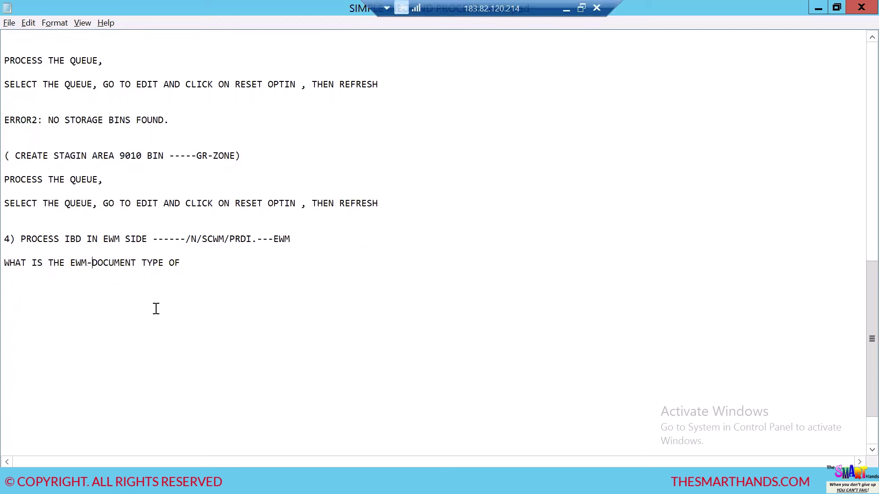
pyautogui.click(188, 262)
pyautogui.press('BackSpace')
pyautogui.write('OF INBOUND DELIVERY----')
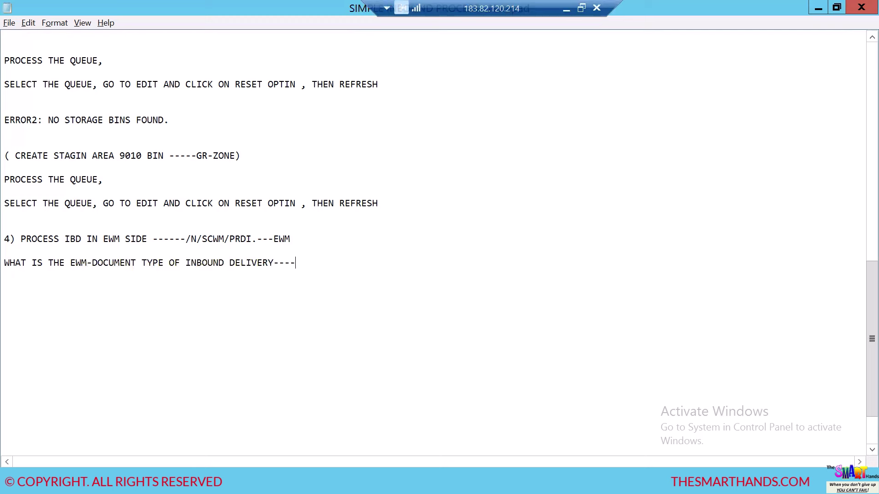
# End the document type question with a question mark and put the answer "A: INB" on the line below it
pyautogui.write('INB')
pyautogui.click(273, 262)
pyautogui.write('?')
pyautogui.press('Return')
pyautogui.click(27, 276)
pyautogui.press('BackSpace')
pyautogui.press('BackSpace')
pyautogui.press('BackSpace')
pyautogui.press('BackSpace')
pyautogui.write('A:')
pyautogui.press('Return')
pyautogui.press('Return')
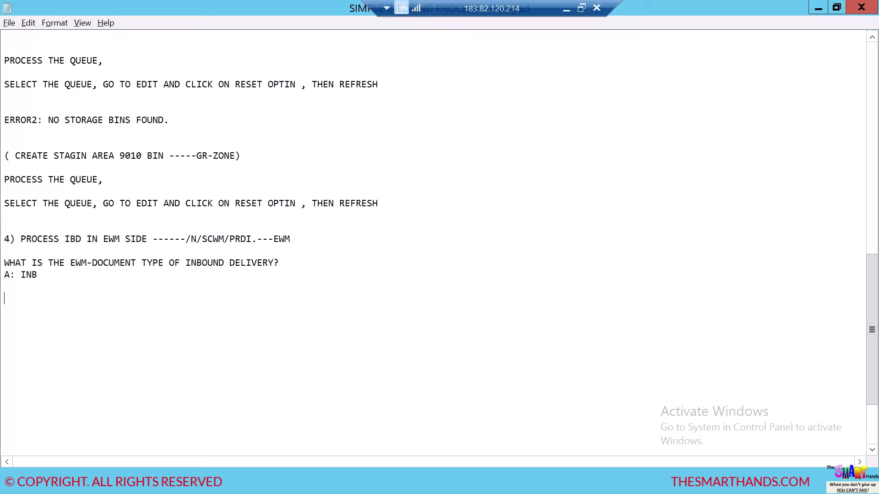
# Add the question "HOW SYSTEM DETERMINED IND AS DOCUMENT TYPE?" below the answer
pyautogui.write('HOW SYSTEM DETERMINE D')
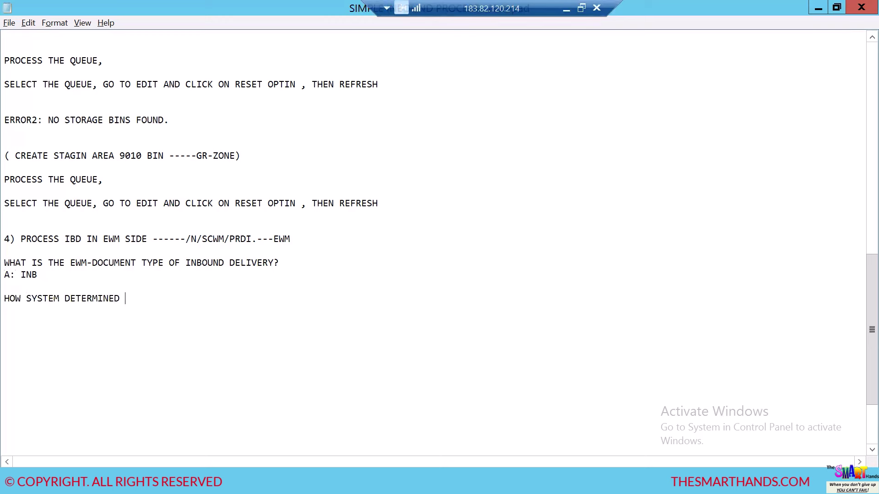
pyautogui.write('IND AS DOCUMENT TYPES')
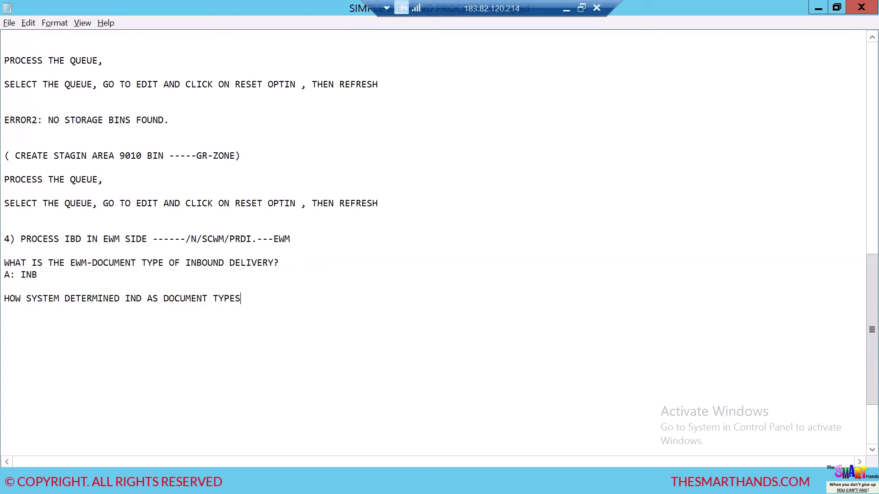
pyautogui.press('BackSpace')
pyautogui.write('?')
# Switch to the session with the new storage location mapping entries, save them while leaving, and return to SAP Easy Access
pyautogui.moveTo(240, 481)
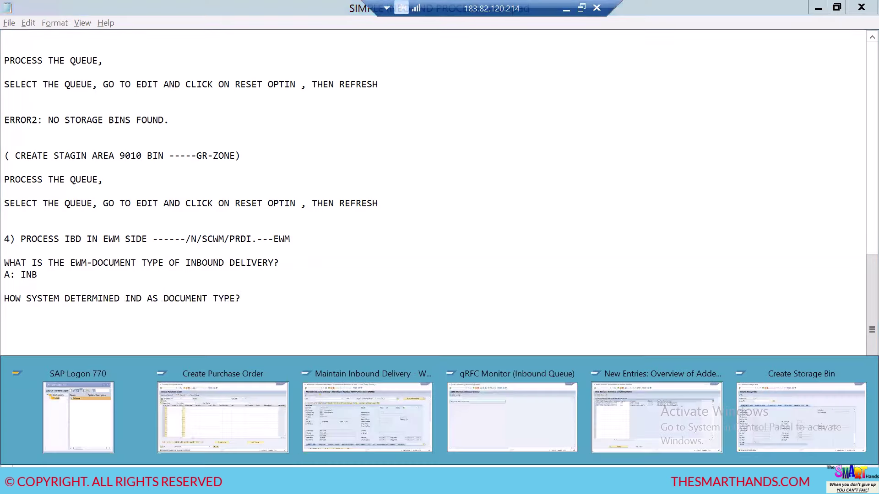
pyautogui.click(638, 442)
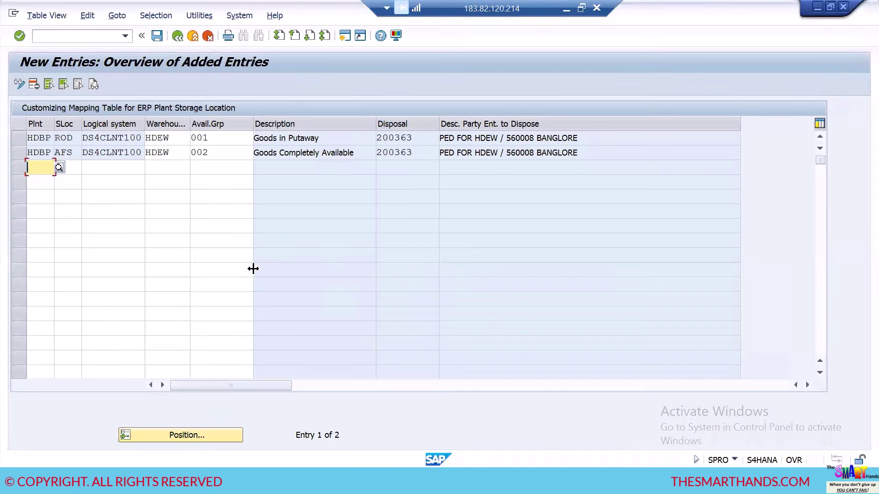
pyautogui.click(178, 37)
pyautogui.click(177, 36)
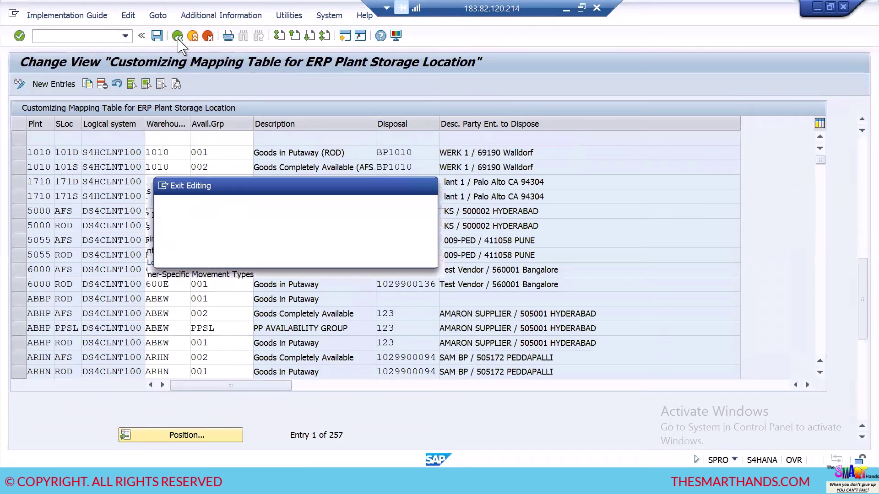
pyautogui.click(257, 254)
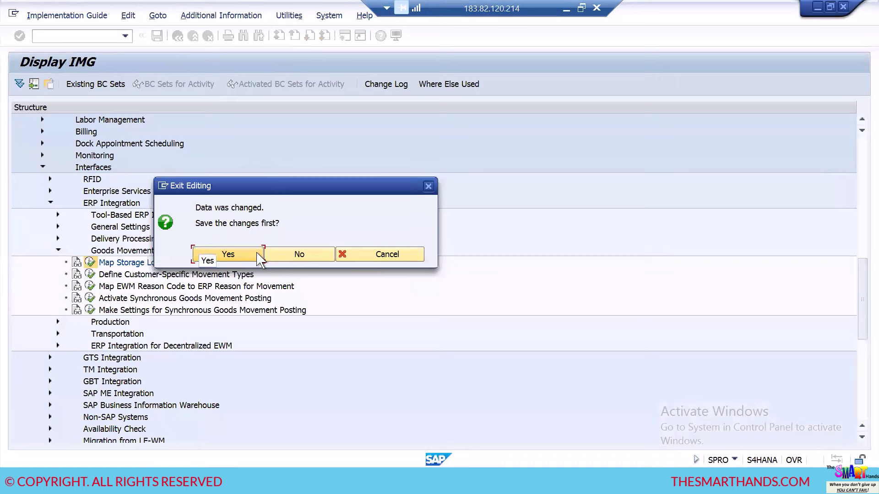
pyautogui.click(178, 37)
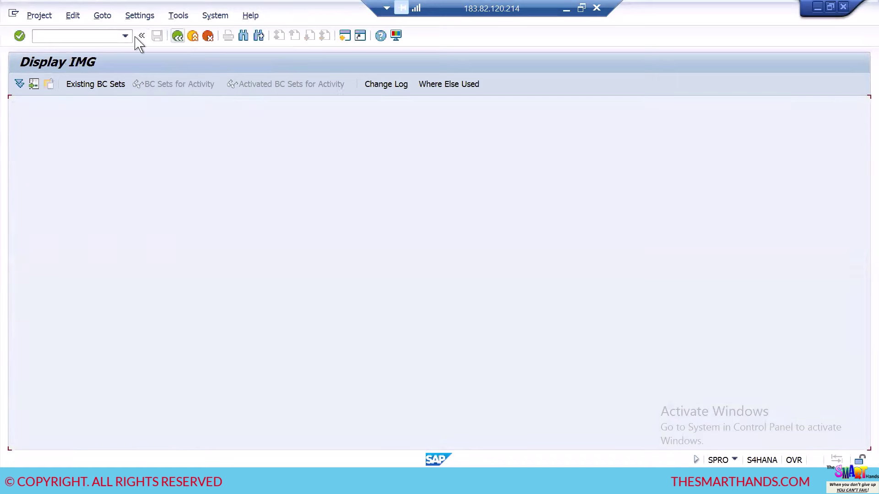
pyautogui.click(177, 37)
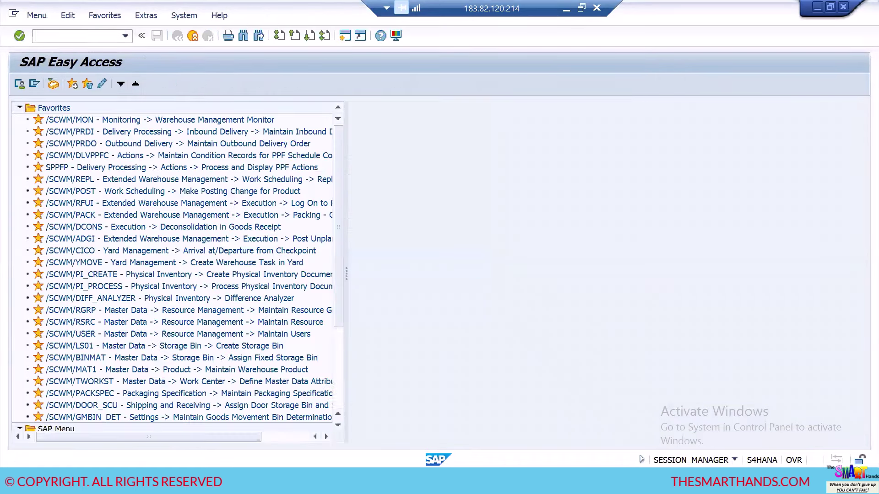
# Start transaction SPRO and open the SAP Reference IMG
pyautogui.write('SPRO')
pyautogui.press('Return')
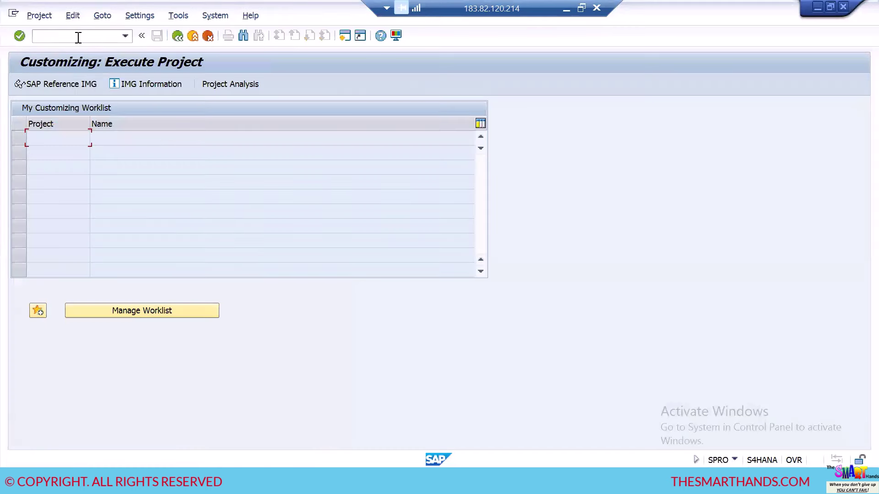
pyautogui.click(65, 85)
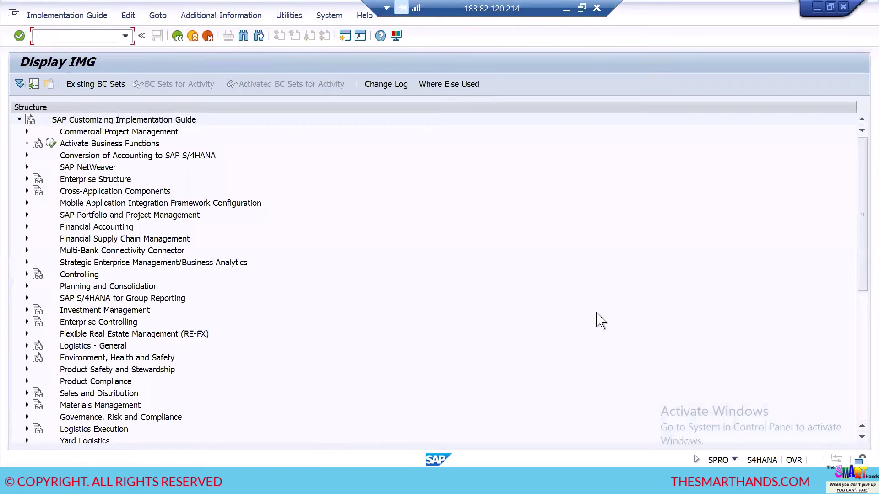
# Expand the IMG structure through SCM Extended Warehouse Management, Extended Warehouse Management and Interfaces to ERP Integration
pyautogui.scroll(-2, 861, 439)
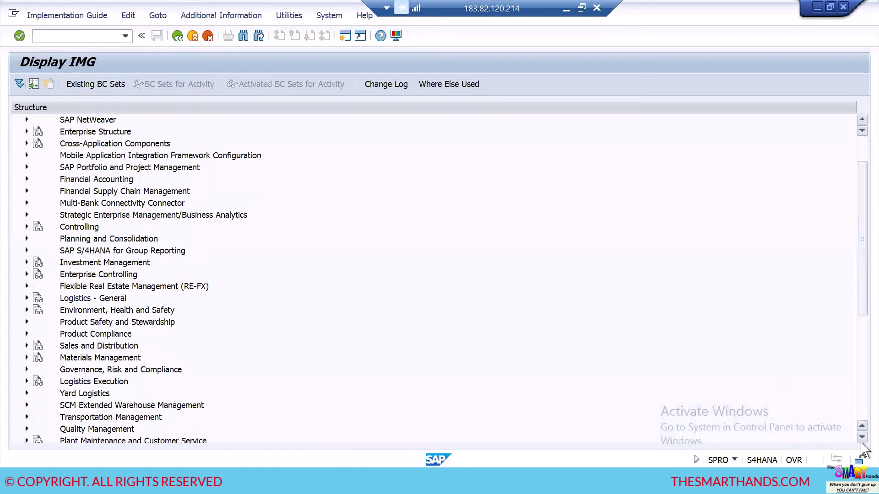
pyautogui.click(27, 382)
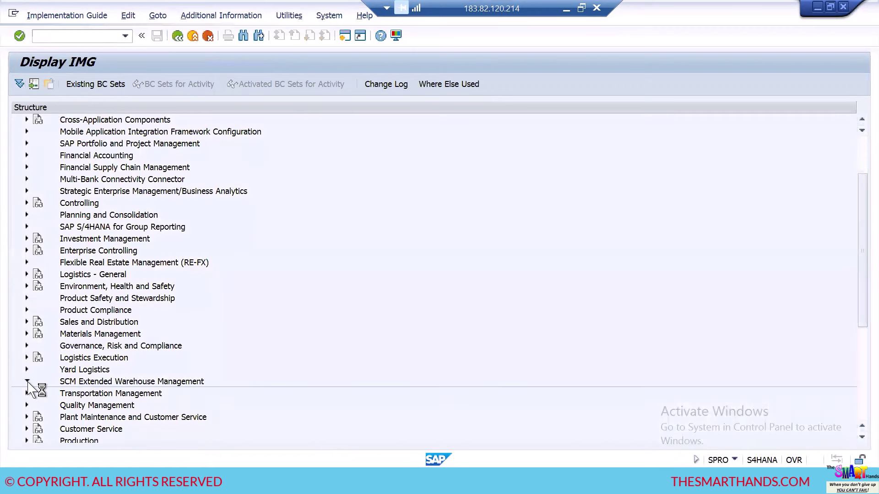
pyautogui.click(34, 394)
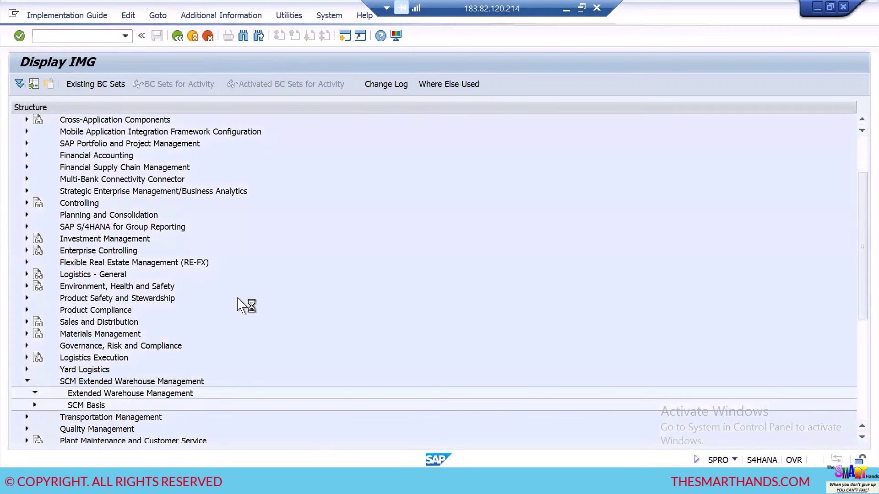
pyautogui.scroll(-2, 274, 277)
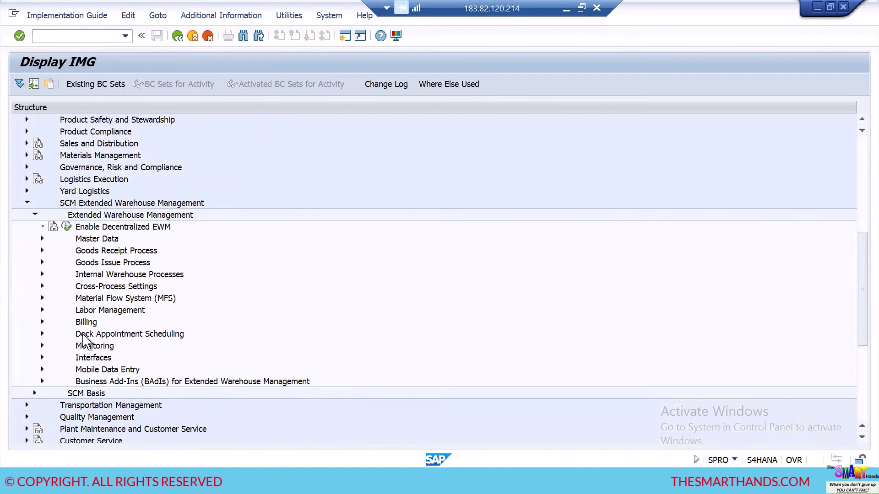
pyautogui.click(43, 358)
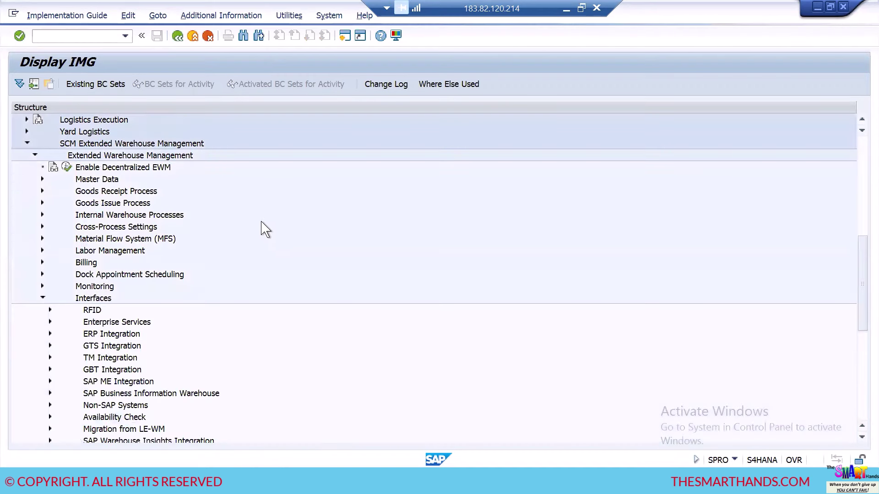
pyautogui.scroll(-2, 266, 226)
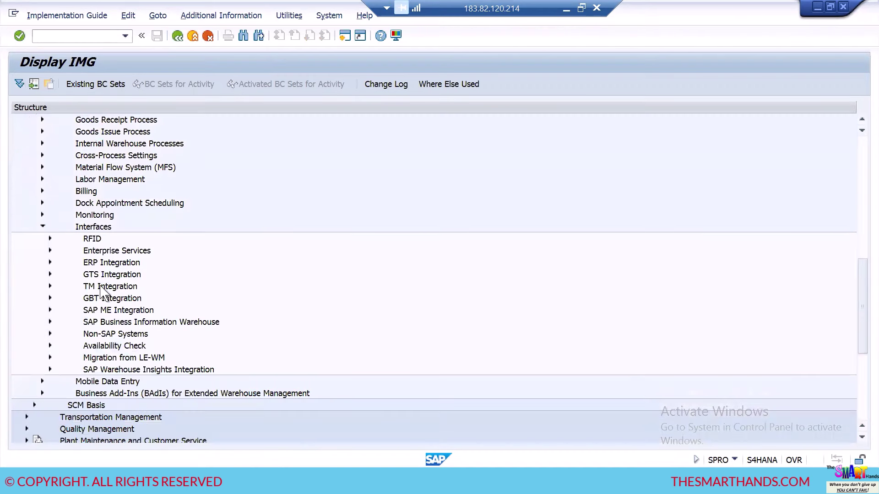
pyautogui.click(51, 263)
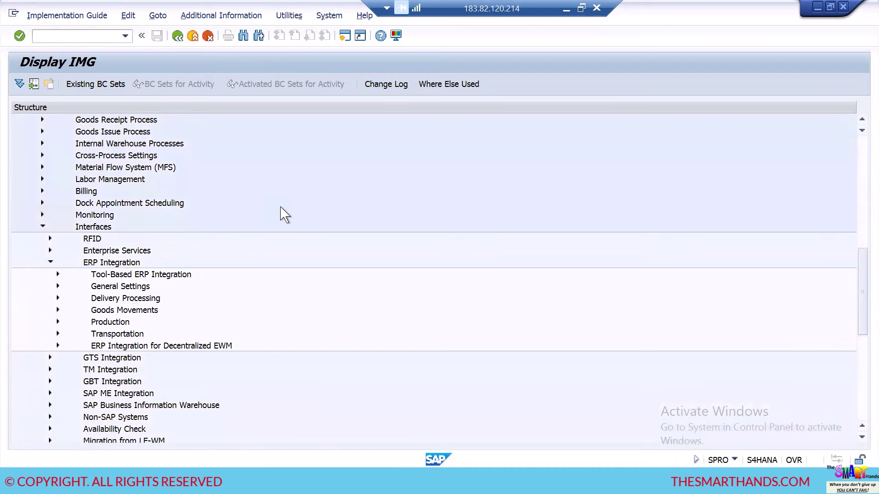
pyautogui.scroll(-1, 285, 214)
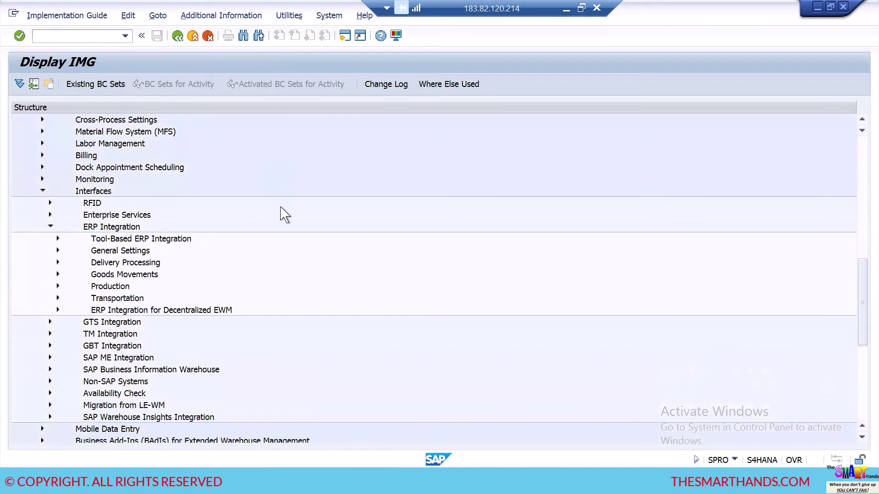
# Open Map Document Types from ERP System to EWM under Delivery Processing and select the EL to INB entry without a business system
pyautogui.click(58, 263)
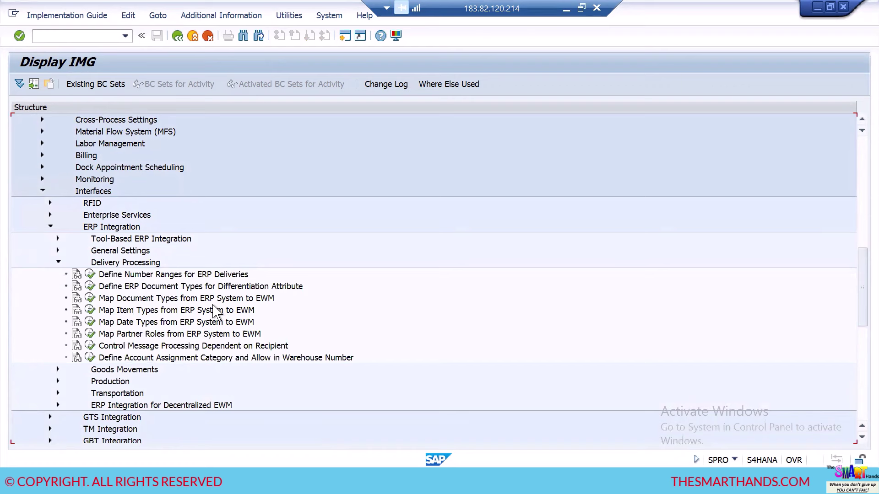
pyautogui.click(92, 299)
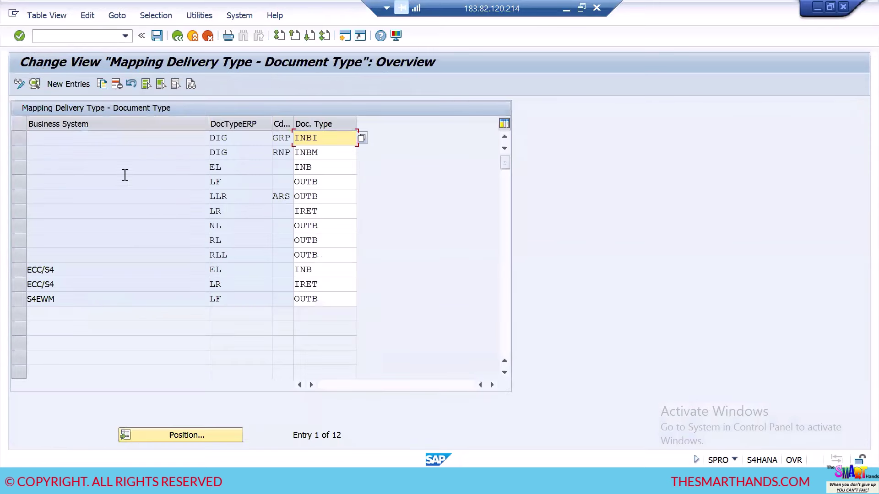
pyautogui.click(20, 171)
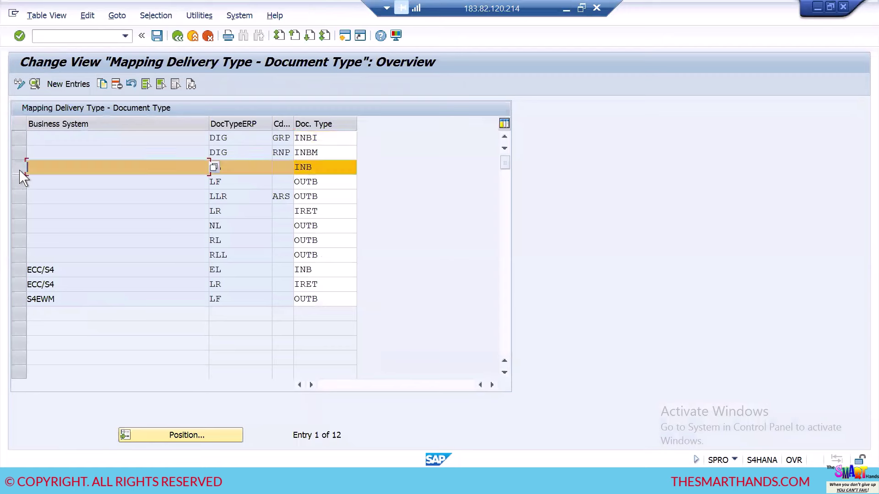
pyautogui.click(242, 168)
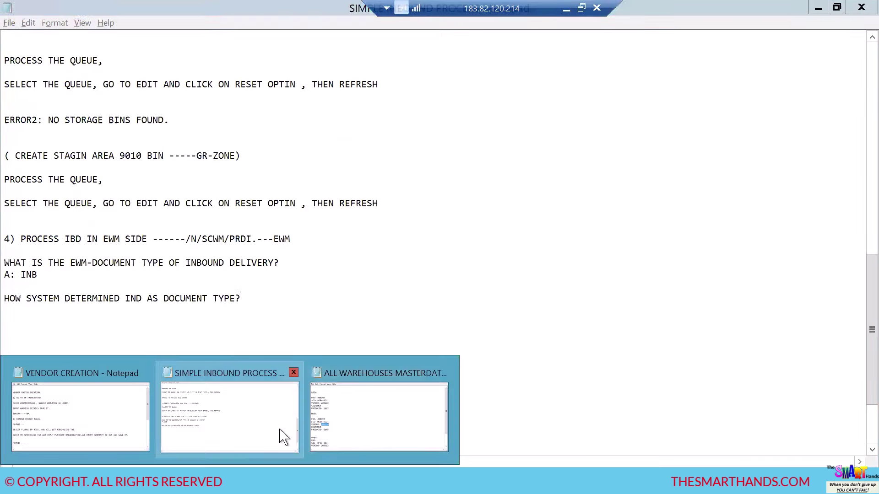
# In the SIMPLE INBOUND PROCESS notes, answer the determination question with "ERP DOC TYPE(DEL TYPE) -EL IS ASSIGNED TO EWM DOC TYPE --INB."
pyautogui.click(281, 432)
pyautogui.press('Return')
pyautogui.press('Return')
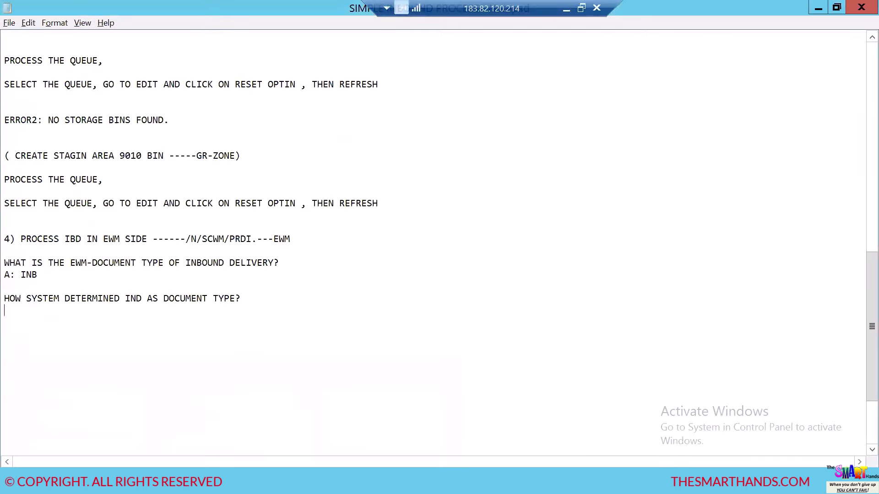
pyautogui.write('ERP DOC TYPE')
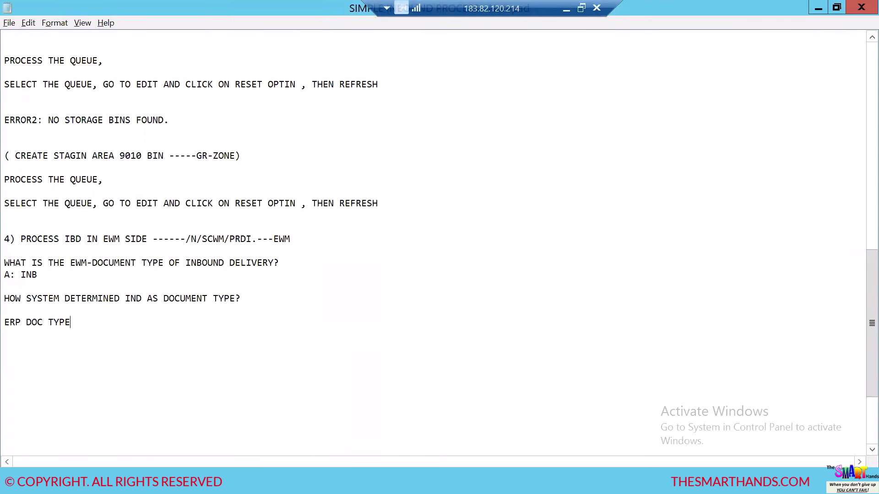
pyautogui.write('(DEL TYPE) -EL IS ASSIG')
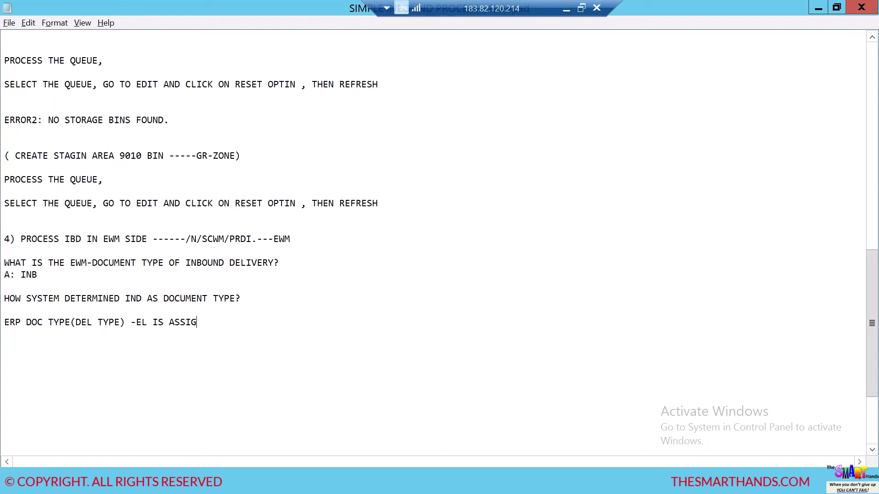
pyautogui.write('NED TO EWM DOC TYPE ')
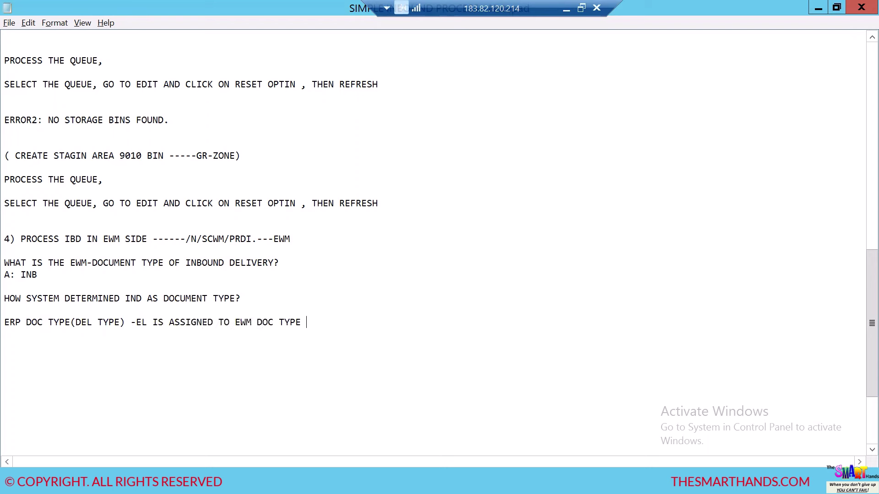
pyautogui.write('--INB.')
# Switch to the SAP session maintaining the inbound delivery for warehouse HDEW and mark its document number
pyautogui.hotkey('alt', 'Tab')
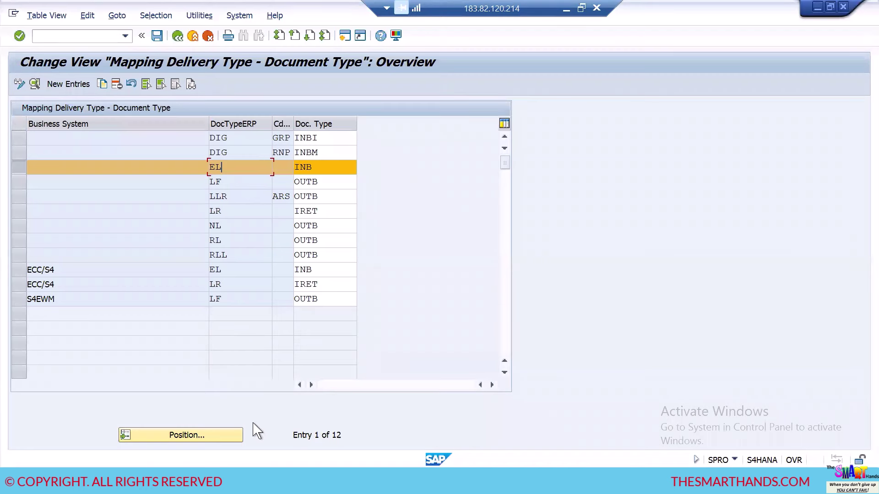
pyautogui.moveTo(482, 443)
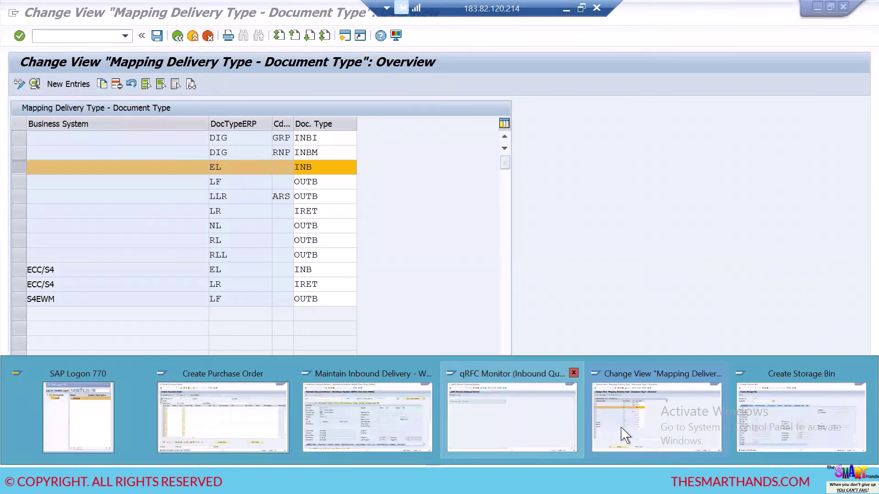
pyautogui.click(361, 417)
pyautogui.moveTo(199, 173); pyautogui.dragTo(79, 182)
pyautogui.press('Left')
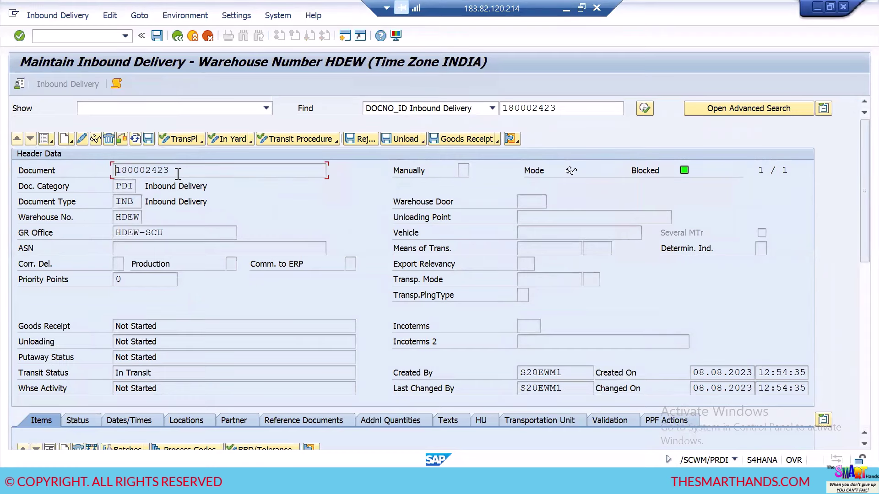
# Open a new SAP session, start transaction VL33N and display the same inbound delivery
pyautogui.click(345, 36)
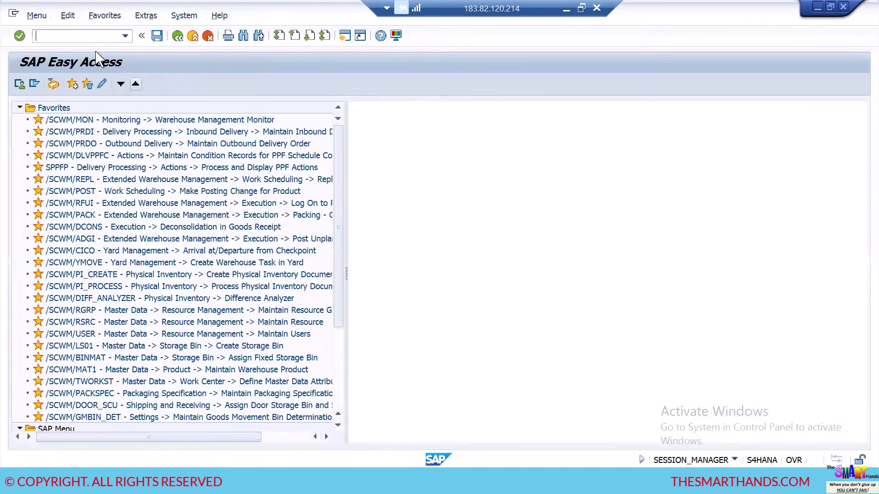
pyautogui.write('VL')
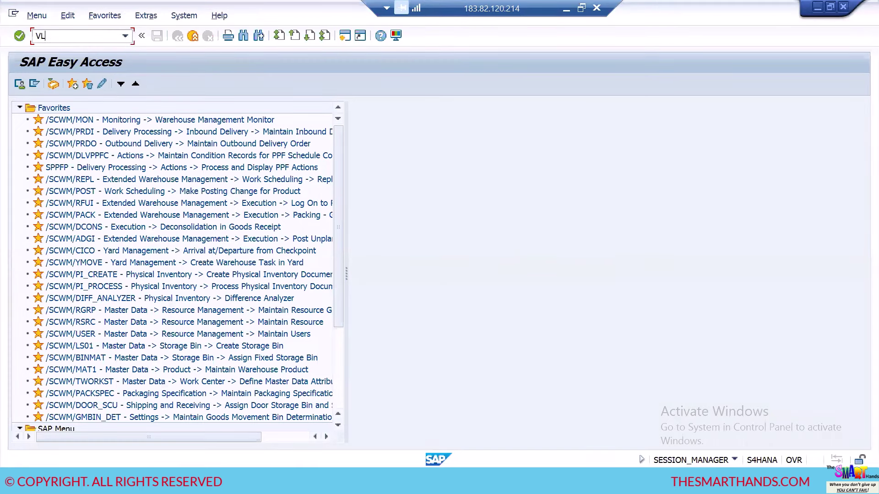
pyautogui.write('33N')
pyautogui.press('Return')
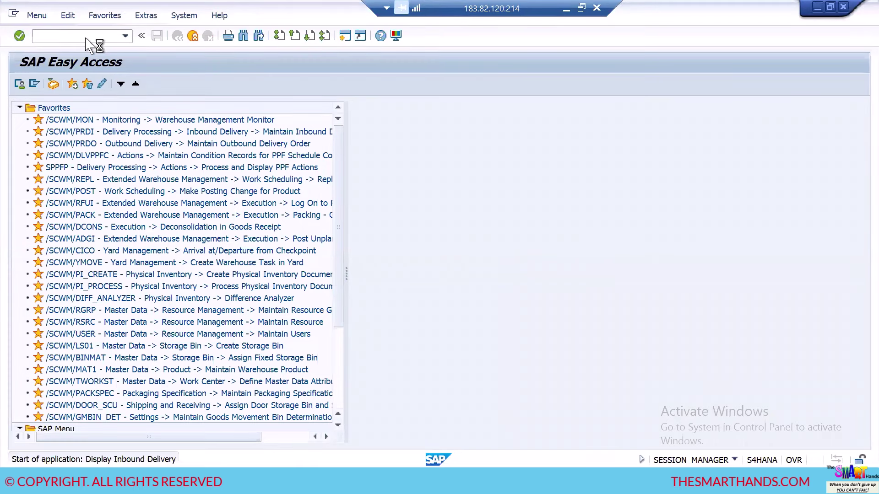
pyautogui.doubleClick(160, 139)
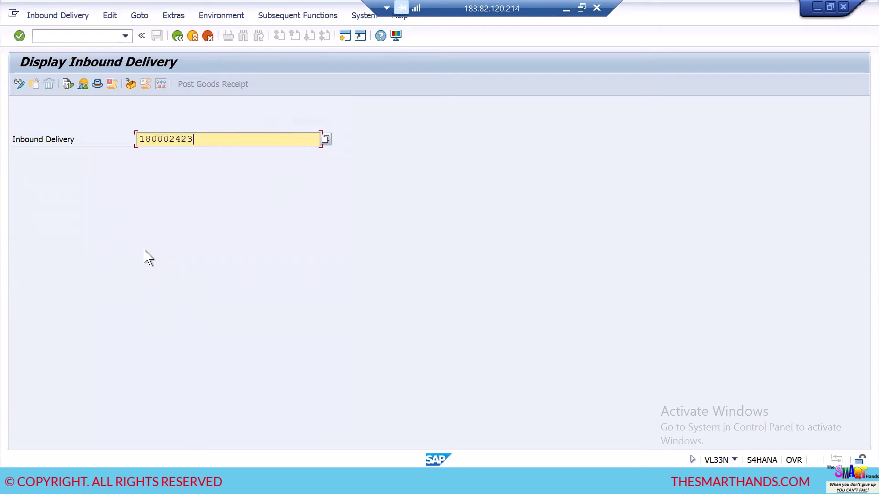
pyautogui.press('Return')
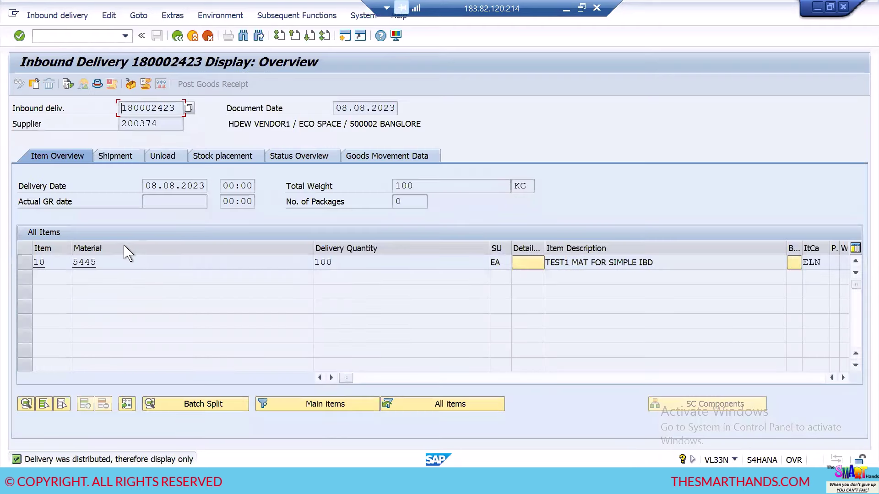
# Open the delivery's header details and check the delivery type in the administration data
pyautogui.click(100, 86)
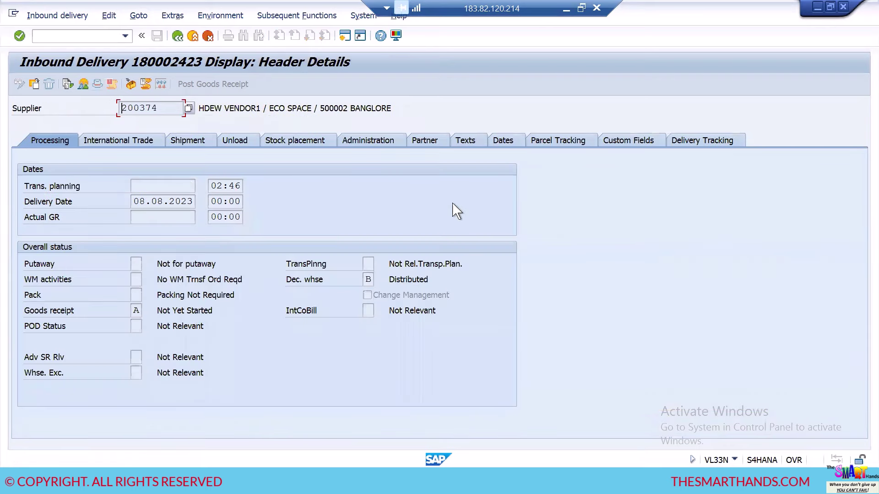
pyautogui.click(390, 145)
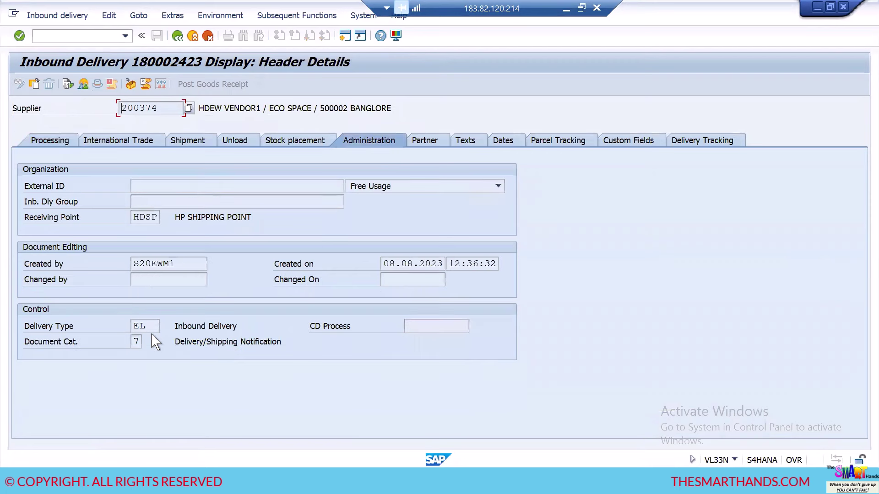
pyautogui.moveTo(151, 327); pyautogui.dragTo(118, 328)
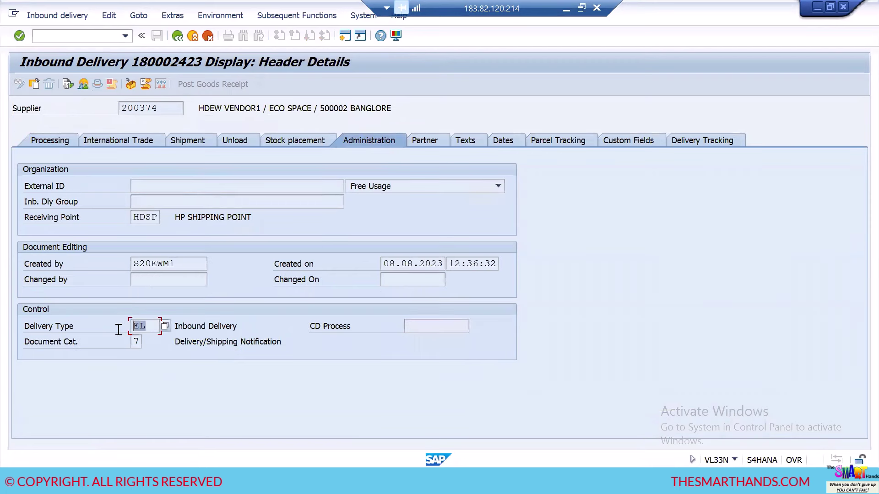
pyautogui.click(151, 328)
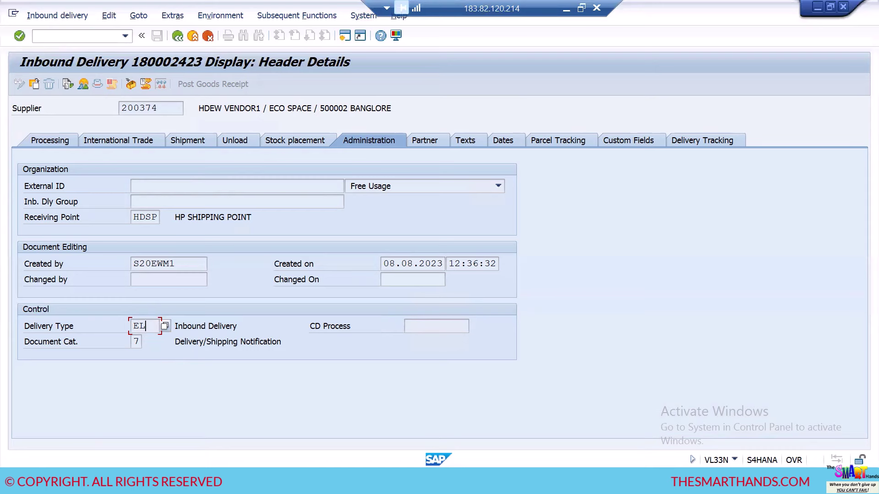
# Return to the delivery type to document type mapping session and check the EL entry without a business system
pyautogui.moveTo(432, 481)
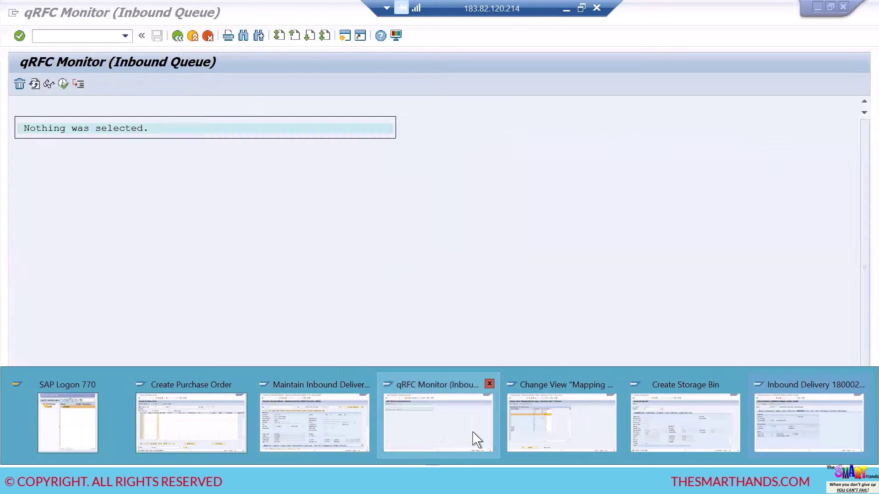
pyautogui.click(542, 434)
pyautogui.click(231, 169)
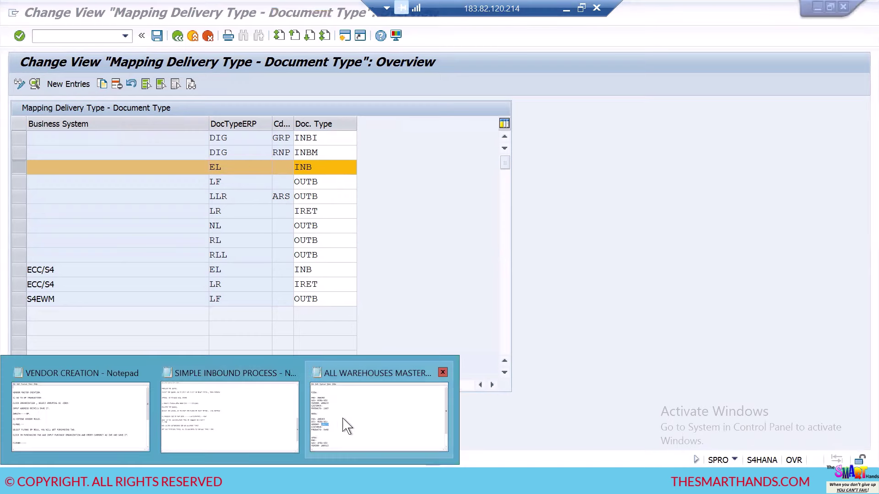
# Switch to the SIMPLE INBOUND PROCESS notes in Notepad and add the heading "HEADER DETAILS:" below the step 4 line
pyautogui.click(346, 424)
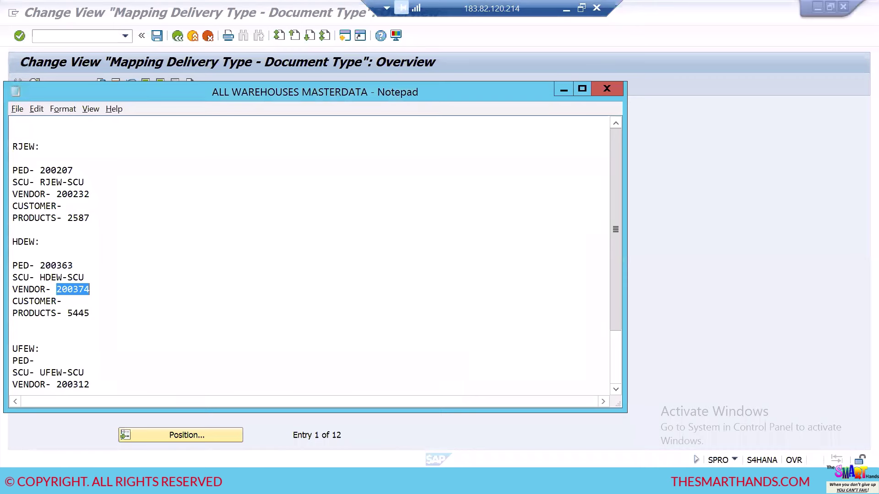
pyautogui.click(232, 416)
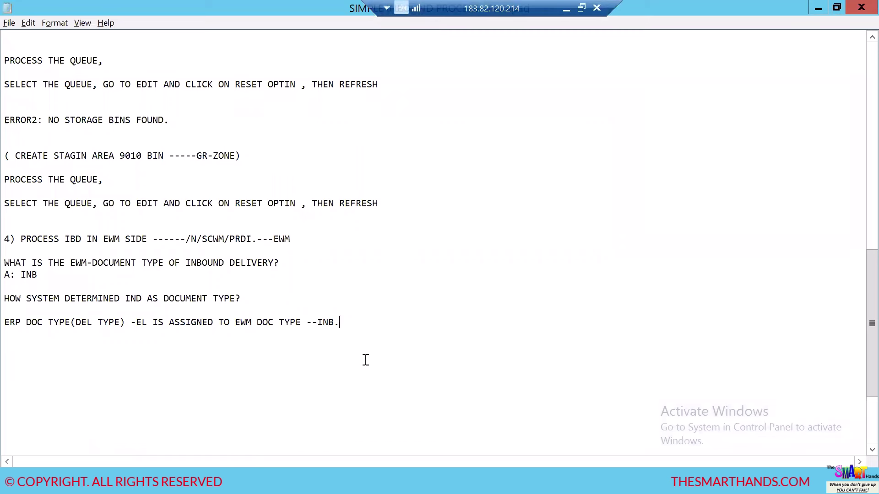
pyautogui.click(308, 242)
pyautogui.press('Return')
pyautogui.press('Return')
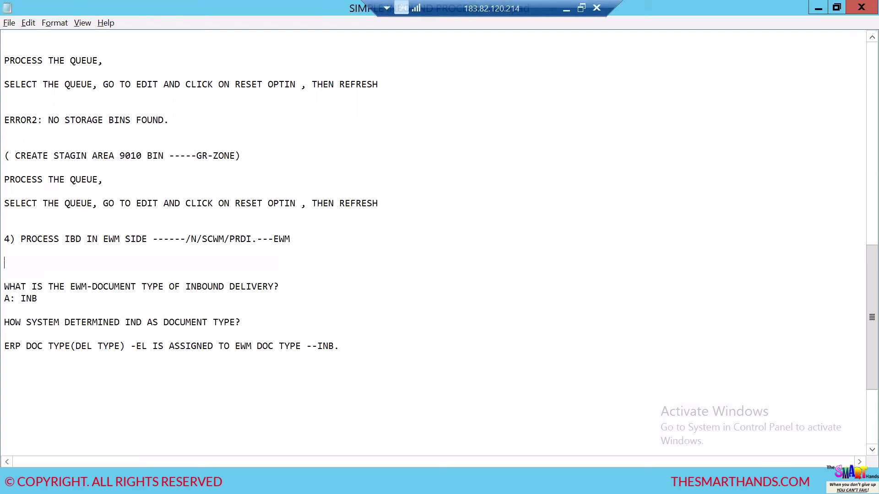
pyautogui.write('H')
pyautogui.hotkey('ctrl', 'a')
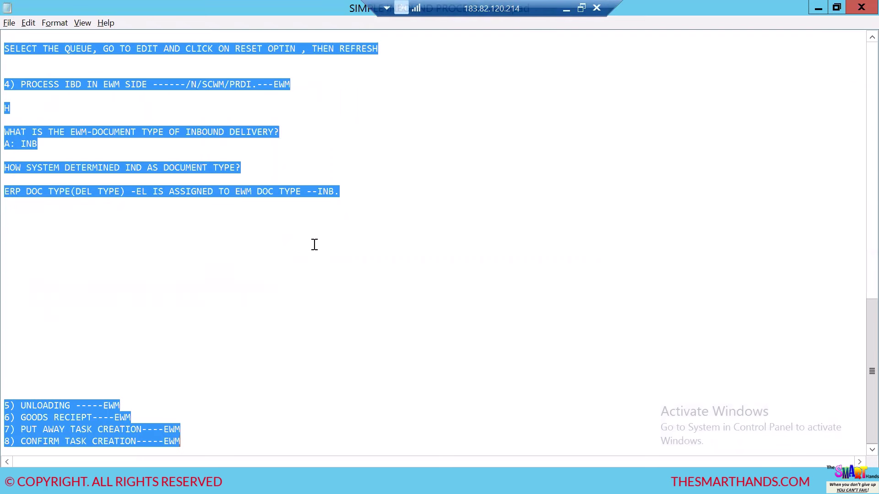
pyautogui.click(240, 291)
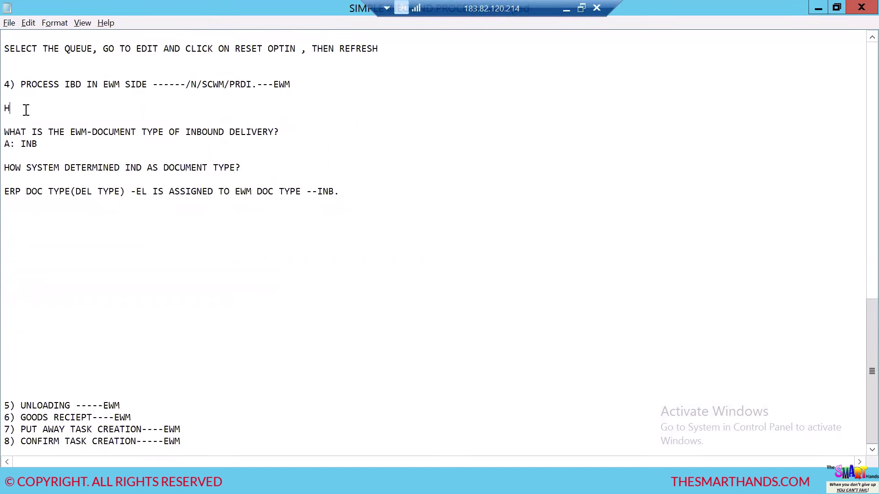
pyautogui.write('EADER DETAILS:')
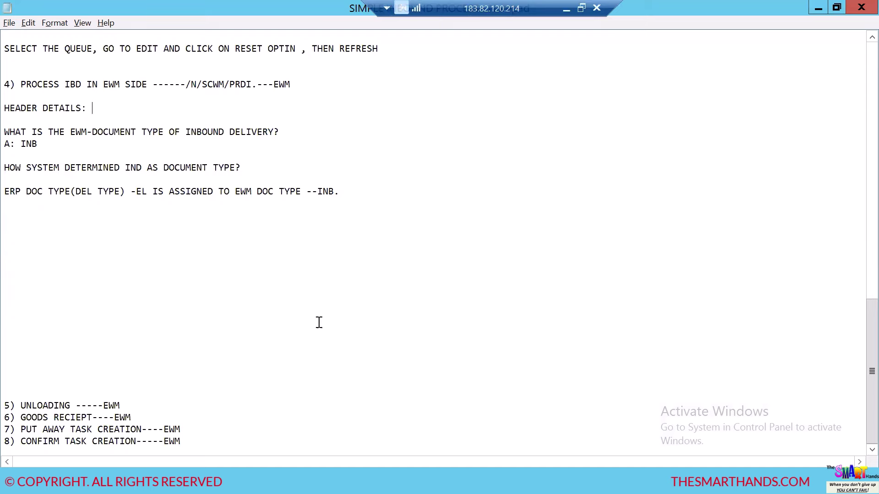
# Switch to the SAP session maintaining the inbound delivery for warehouse HDEW and mark its document category
pyautogui.moveTo(332, 459)
pyautogui.click(332, 444)
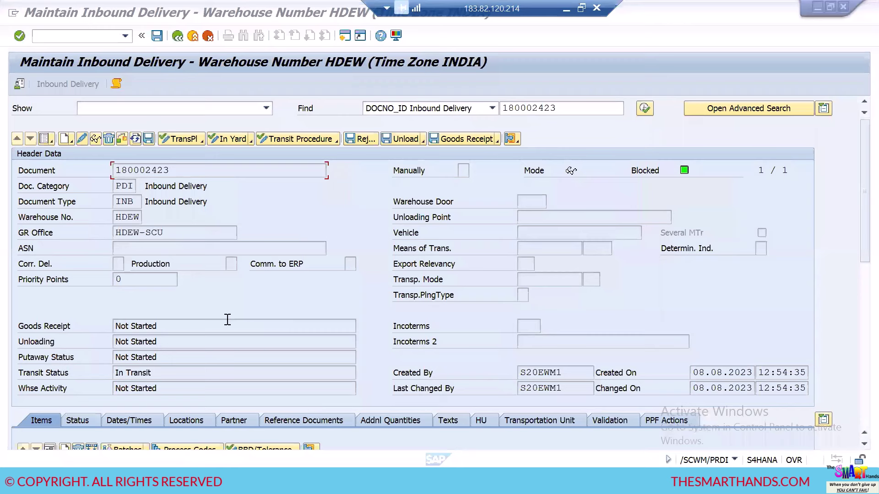
pyautogui.click(133, 186)
pyautogui.press('Home')
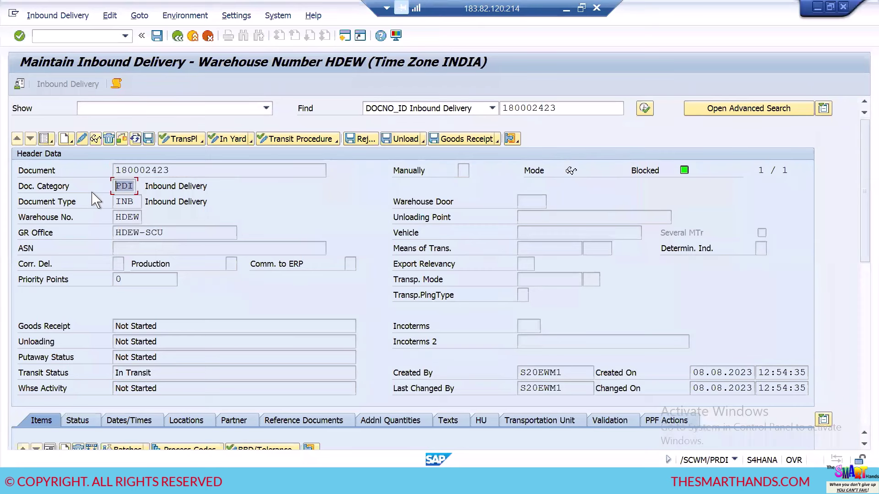
# Return to the Notepad notes and add the question "WHAT IS THE EWM - DOC CATEGORY FOR INBOUND DELVIERY?" below the INB mapping line
pyautogui.hotkey('alt', 'Tab')
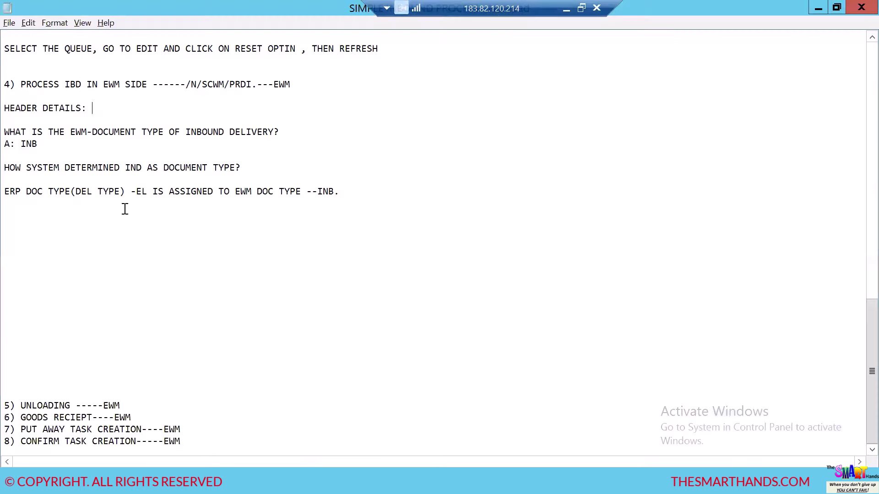
pyautogui.press('Return')
pyautogui.press('Return')
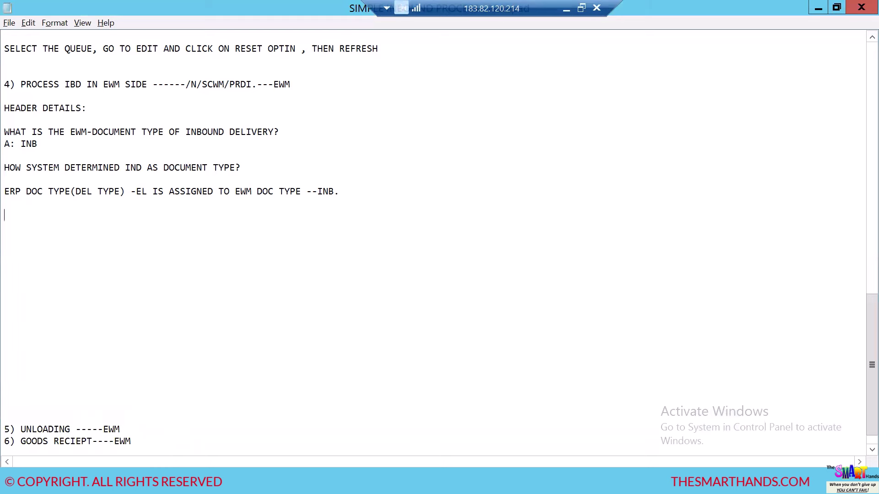
pyautogui.write('WHAT IS')
pyautogui.write(' TEH')
pyautogui.press('BackSpace')
pyautogui.press('BackSpace')
pyautogui.press('BackSpace')
pyautogui.write('HE EWM - D')
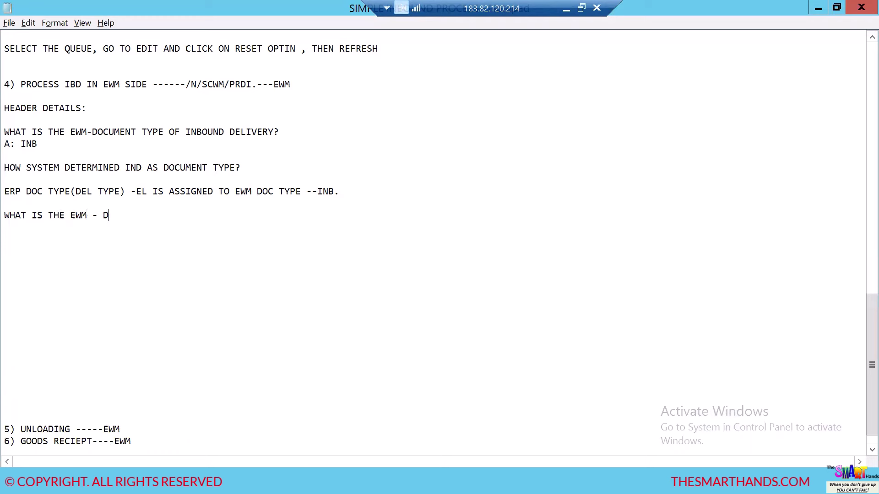
pyautogui.write('OC CATEGORY:')
pyautogui.press('BackSpace')
pyautogui.write('FOR INBO')
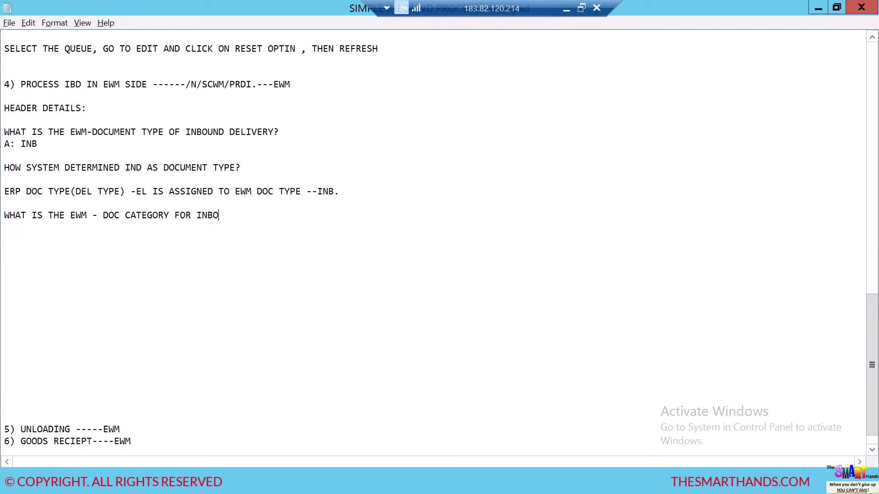
pyautogui.write('UND DELVIERY?')
pyautogui.press('Return')
pyautogui.press('Return')
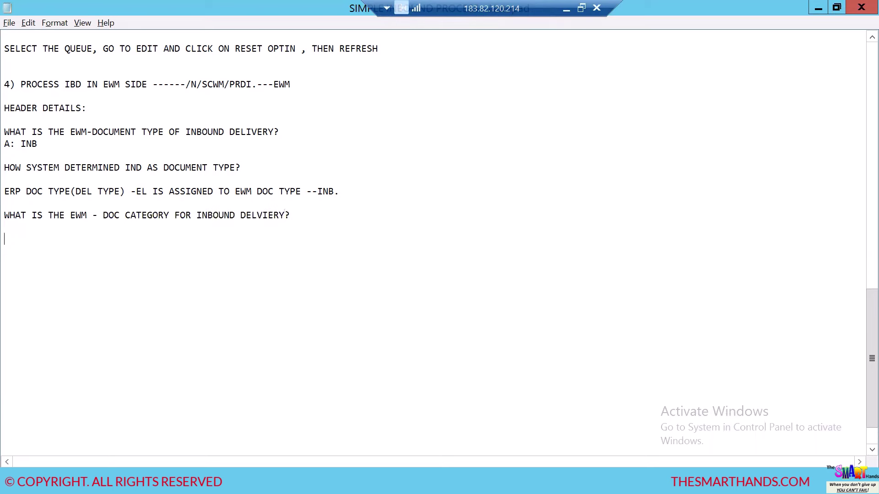
# Write the answer "A: PDI." below the document category question
pyautogui.write('A: PDI')
pyautogui.write('.')
pyautogui.press('Return')
pyautogui.press('Return')
# Add the next question line "HOW SYSTEM DETERMINED PDI- ITEM CATEGORY---" to the notes
pyautogui.write('HWO')
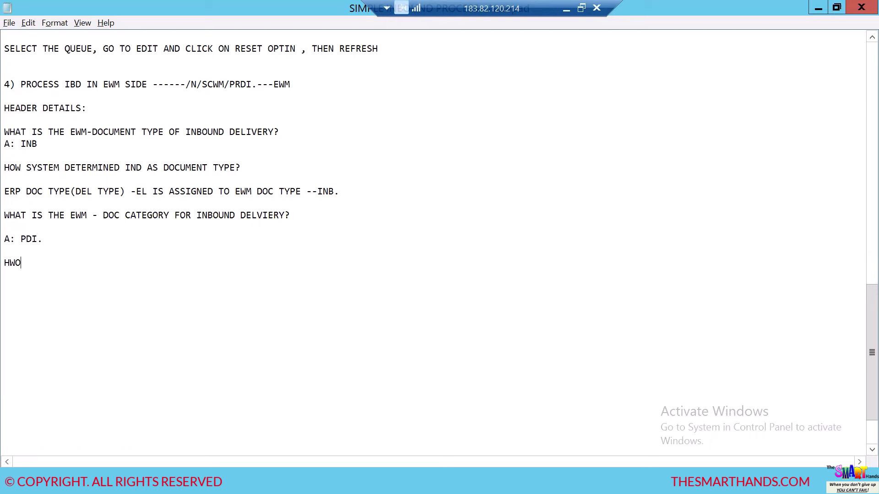
pyautogui.press('BackSpace')
pyautogui.write('OW SYSTEM DEER')
pyautogui.press('BackSpace')
pyautogui.scroll(1, 439, 228)
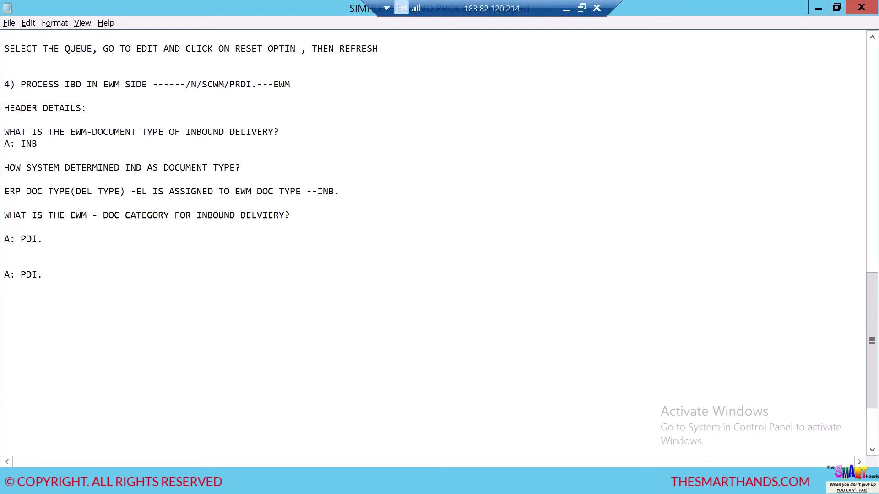
pyautogui.write('TERMINED ')
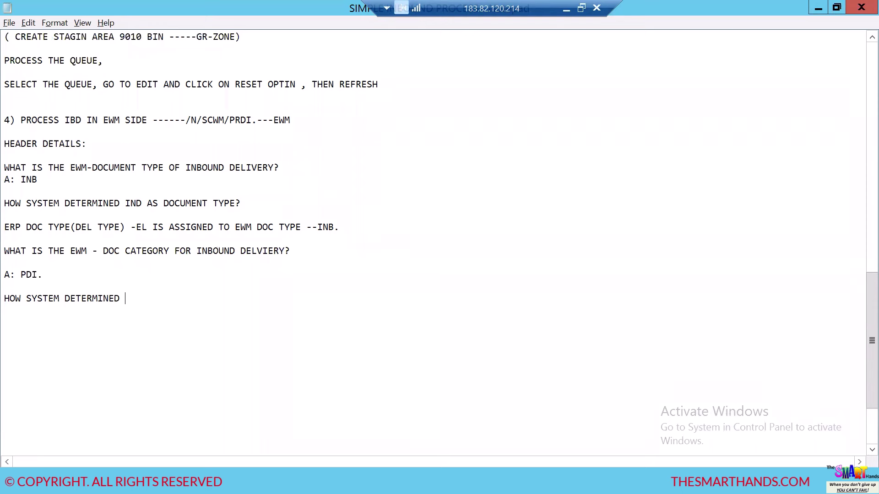
pyautogui.write('PDI- ITEM CATEGORY---')
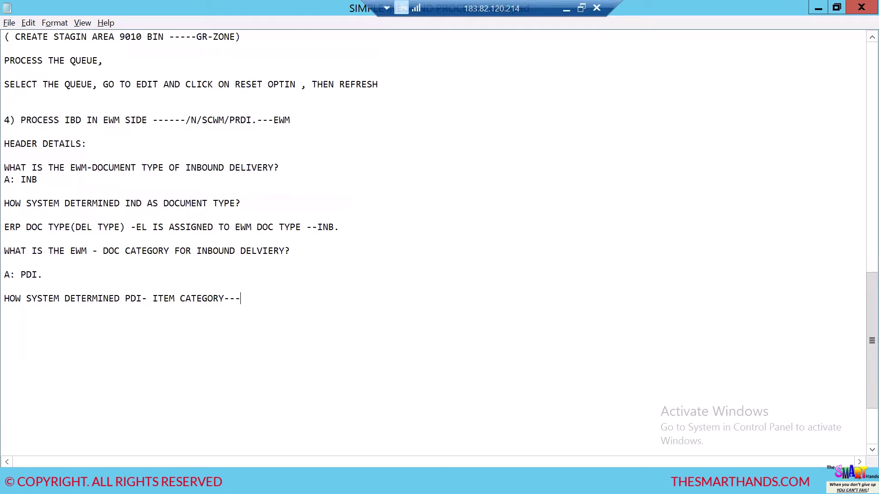
# Switch to the SAP customizing session, leave the delivery type mapping view and collapse the Interfaces branch of the IMG
pyautogui.hotkey('alt', 'Tab')
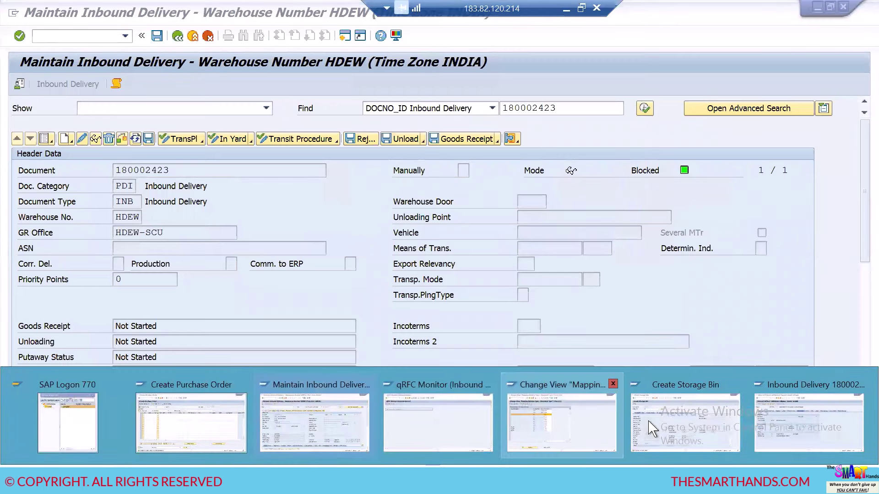
pyautogui.hotkey('alt', 'Tab')
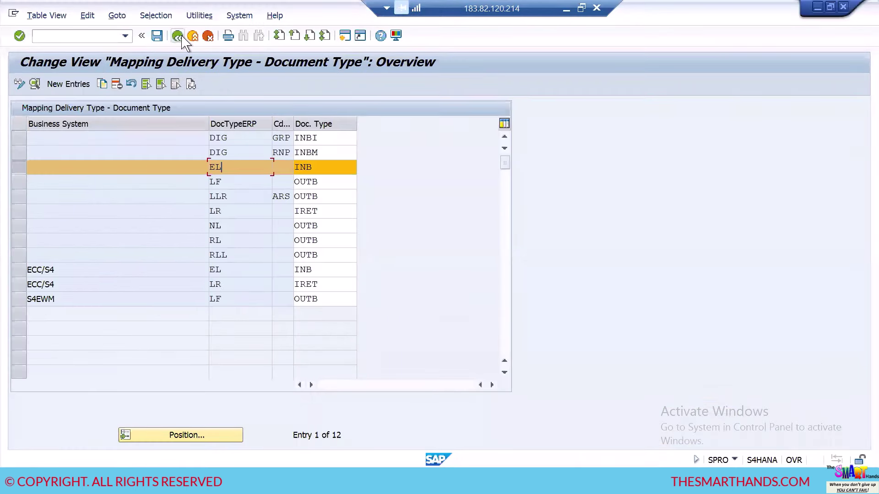
pyautogui.click(178, 36)
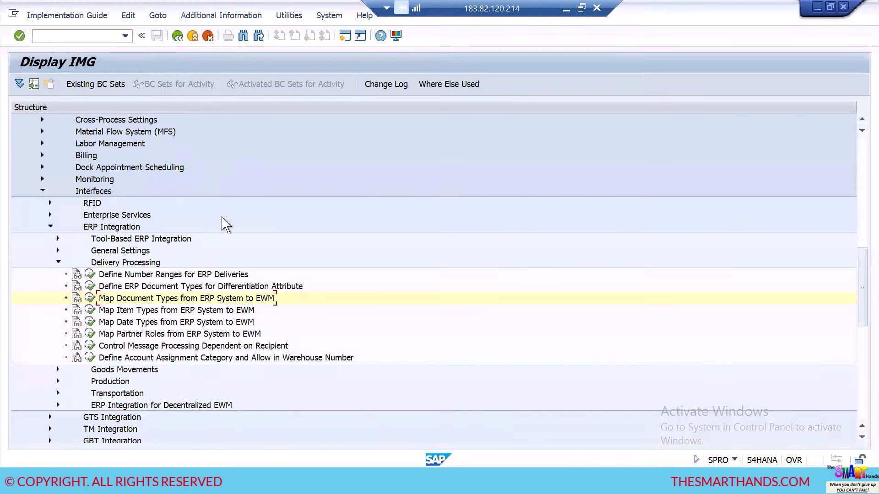
pyautogui.click(58, 262)
pyautogui.click(51, 227)
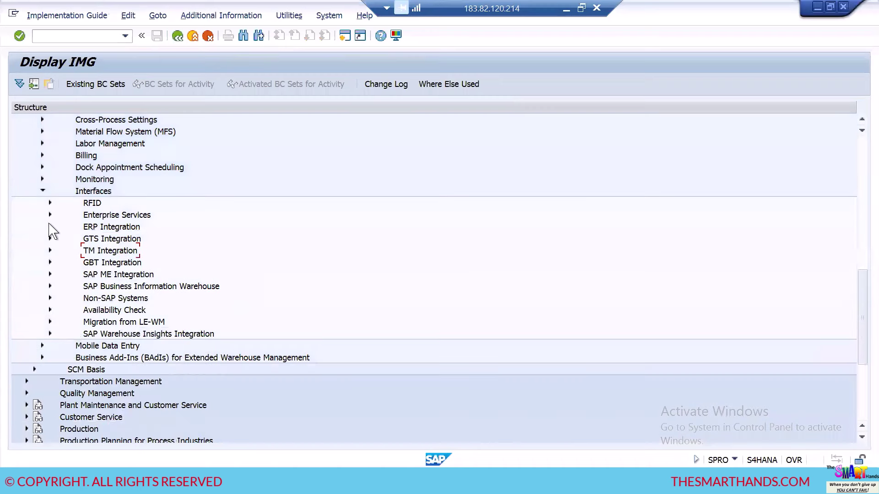
pyautogui.click(43, 191)
# Open Define Document Types for Inbound Delivery Process in the IMG under Goods Receipt Process, Inbound Delivery
pyautogui.scroll(5, 84, 202)
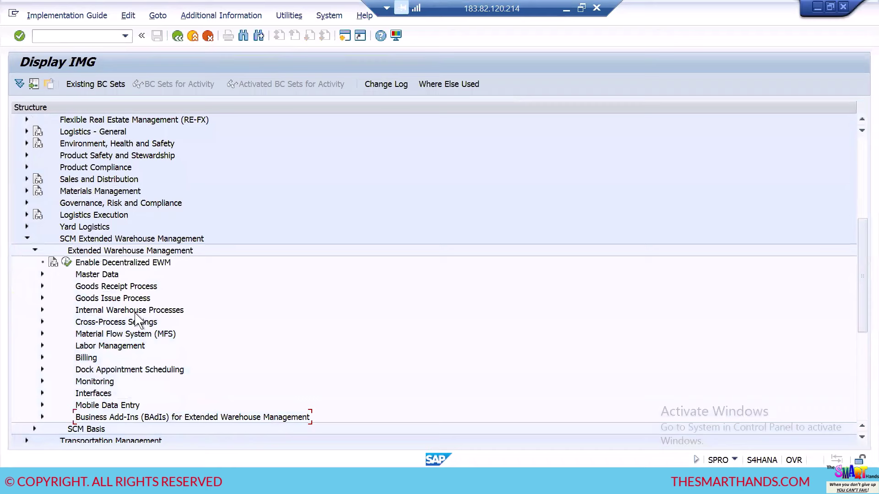
pyautogui.click(41, 286)
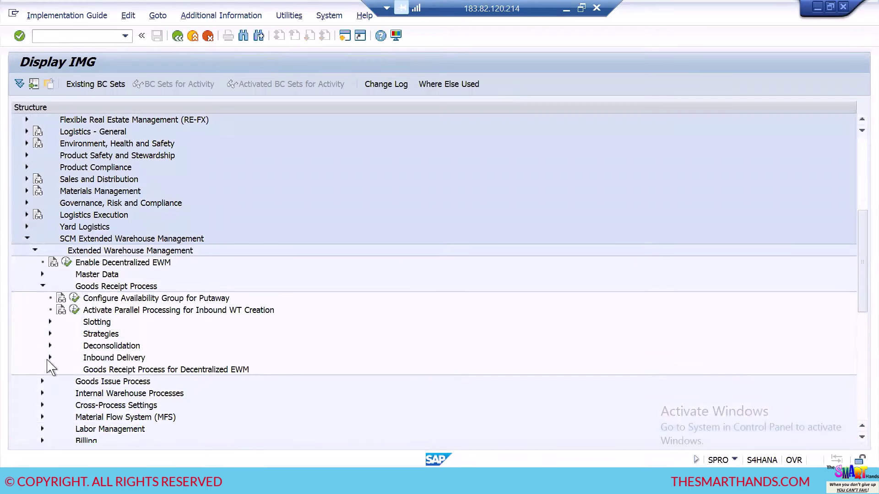
pyautogui.click(50, 358)
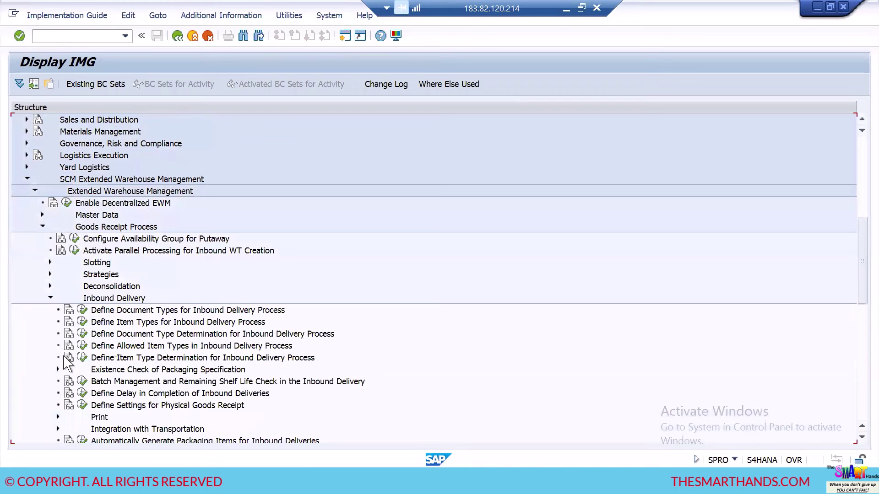
pyautogui.click(82, 311)
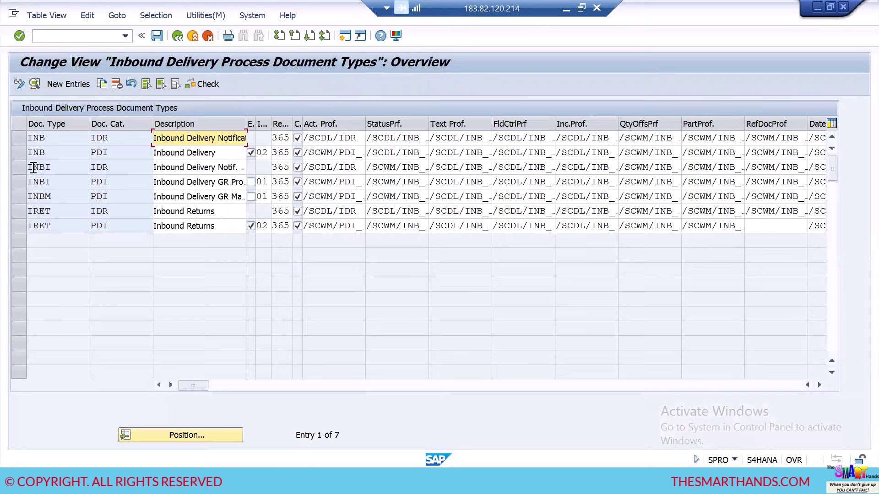
# Display the details of document type INB with category PDI, check both fields, and return to the IMG
pyautogui.click(20, 154)
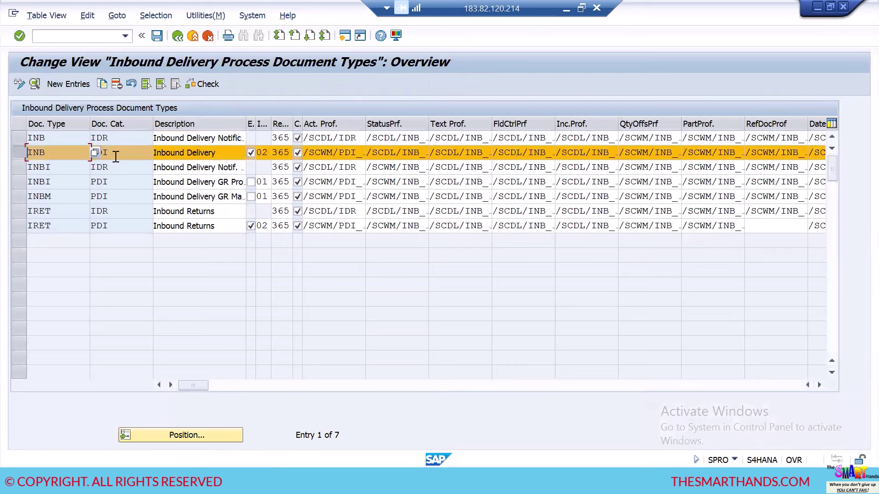
pyautogui.click(35, 85)
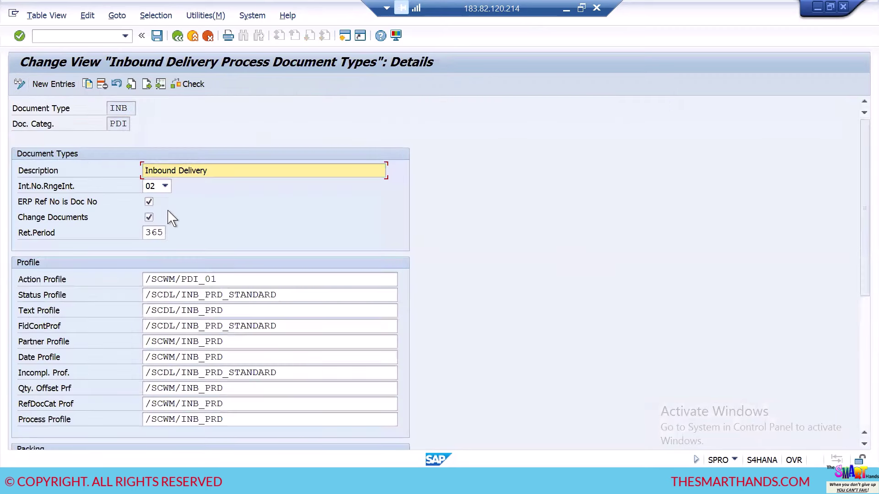
pyautogui.click(122, 108)
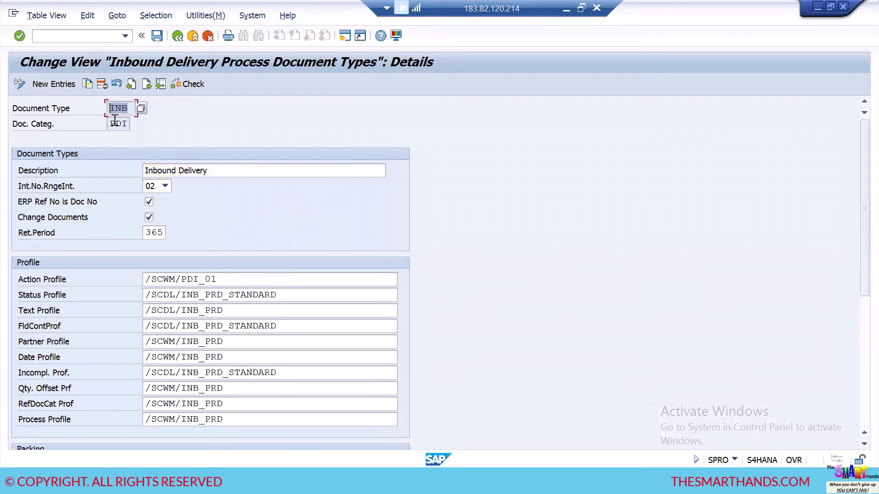
pyautogui.moveTo(124, 124); pyautogui.dragTo(106, 124)
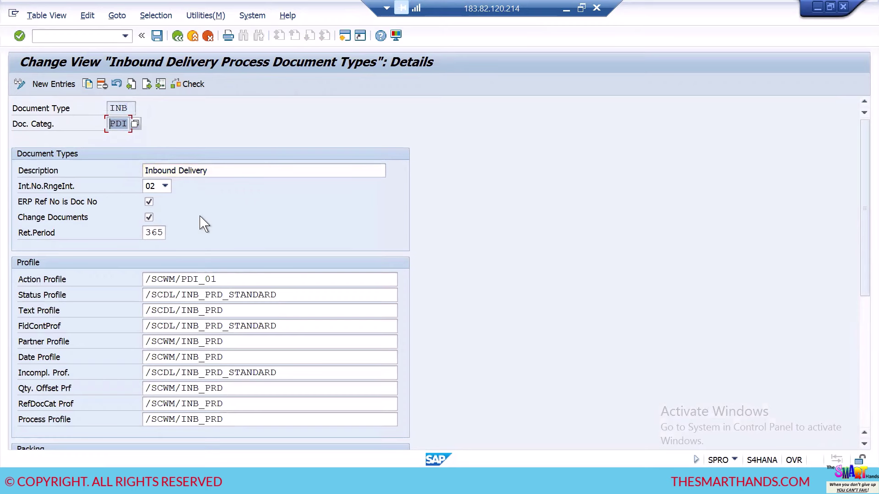
pyautogui.click(177, 37)
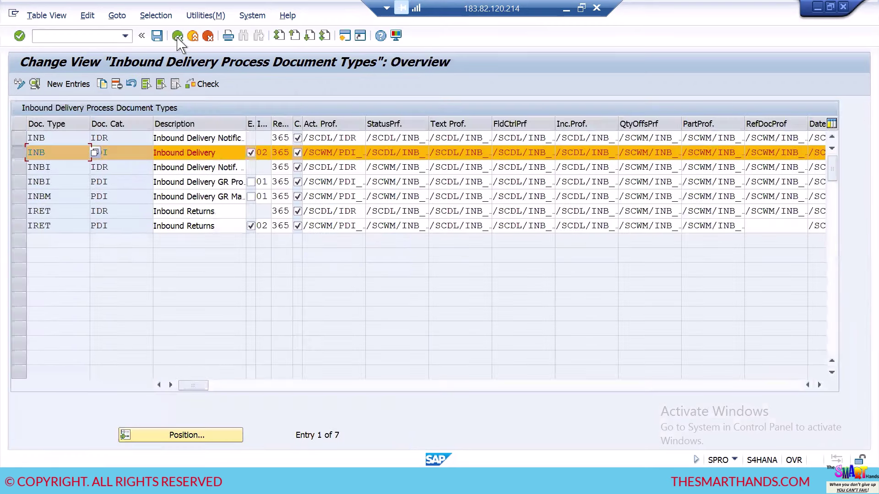
pyautogui.click(177, 37)
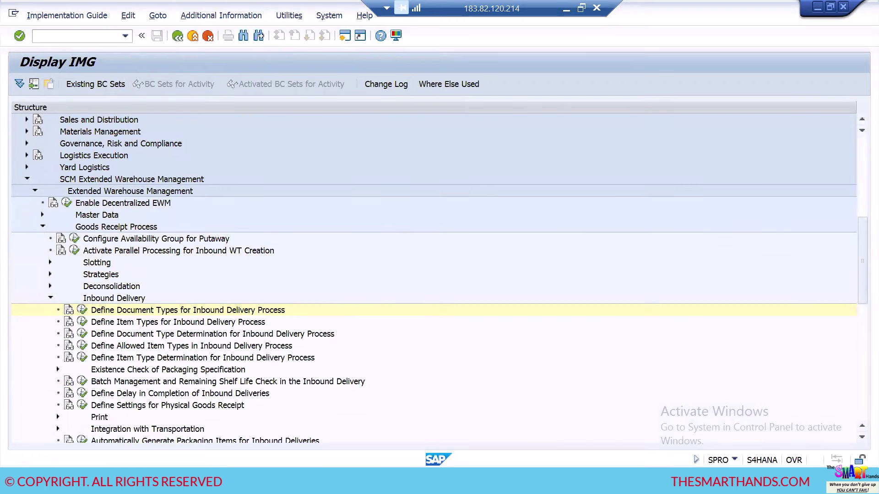
# Switch to the simple inbound process notes in Notepad and end the last question with "ITEM CATEGORY?"
pyautogui.moveTo(261, 443)
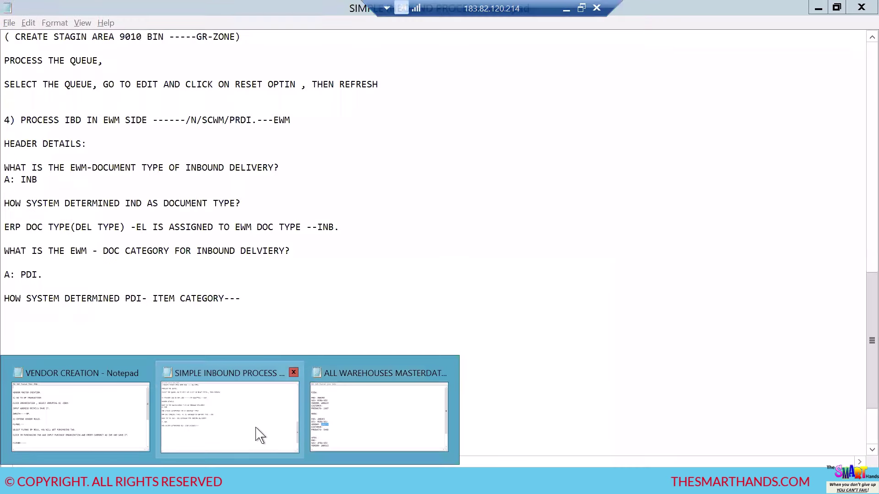
pyautogui.click(260, 436)
pyautogui.click(235, 372)
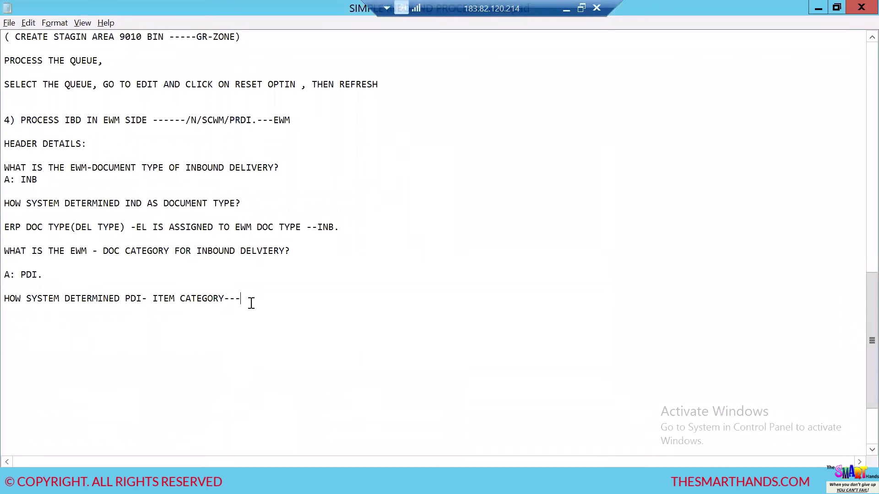
pyautogui.press('BackSpace')
pyautogui.write('Y?')
# Add the answer "A: CONFIGURATION OF DOC TYPE AND ITEM TYPES IN EWM." below the PDI question
pyautogui.press('Return')
pyautogui.press('Return')
pyautogui.write('A: CON')
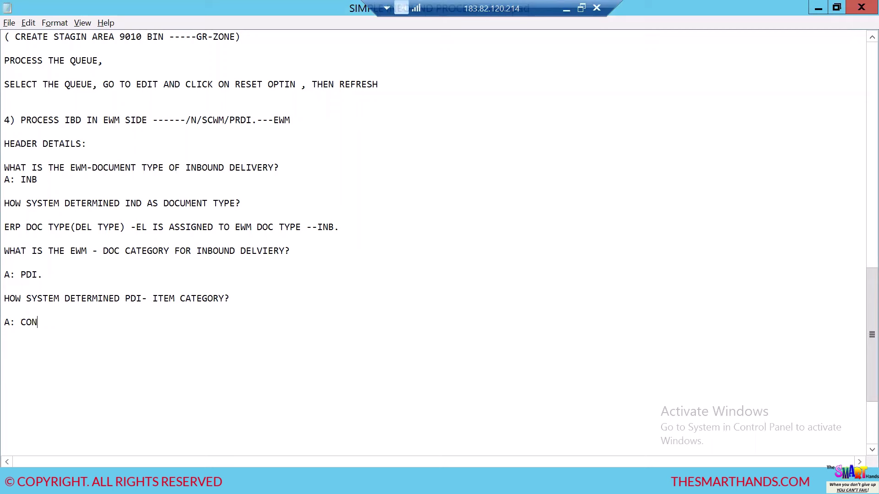
pyautogui.write('FIGURATION OF DOC')
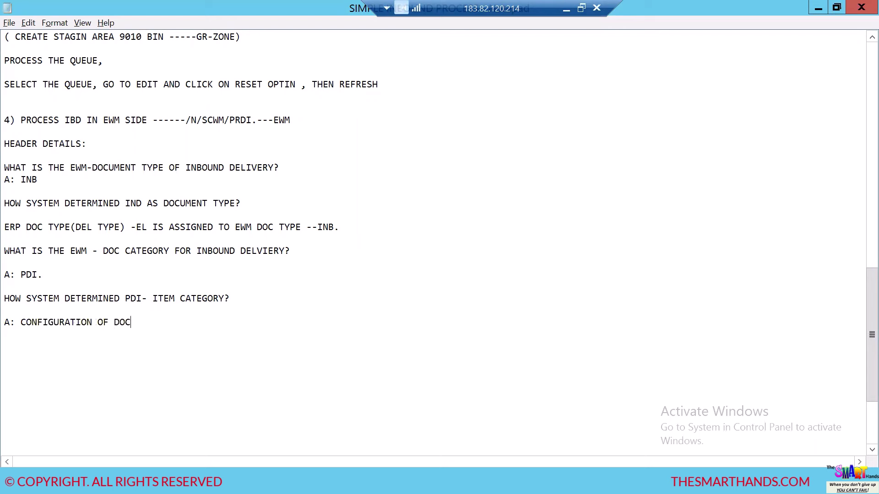
pyautogui.write(' TYPE AND ITEM TYPES IN EWM')
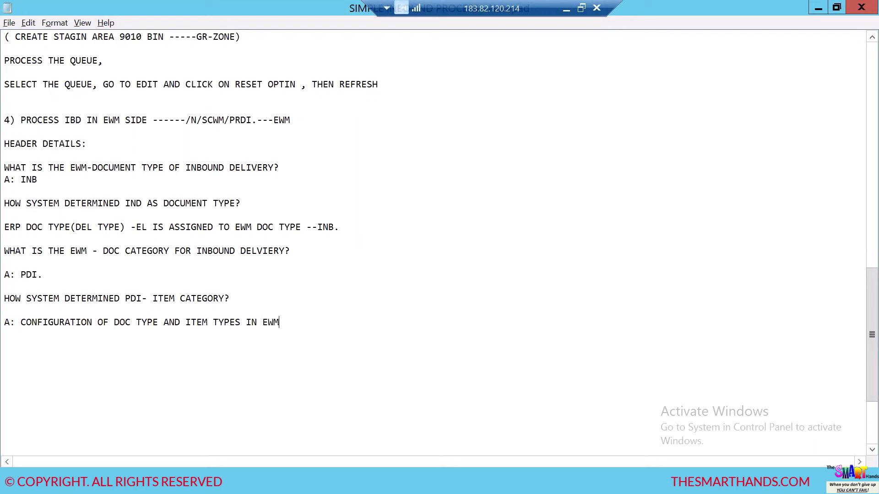
pyautogui.write('.')
# Switch to the SAP inbound delivery maintenance session and check the header's document category and GR office
pyautogui.moveTo(241, 463)
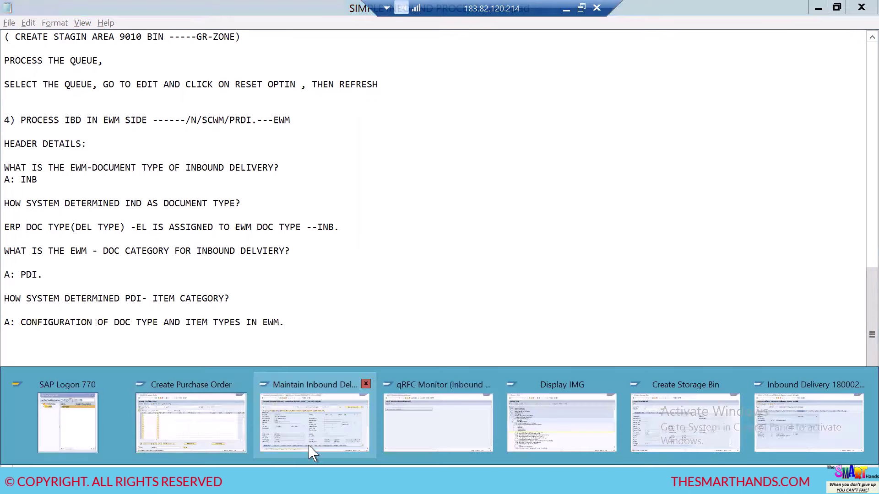
pyautogui.click(314, 423)
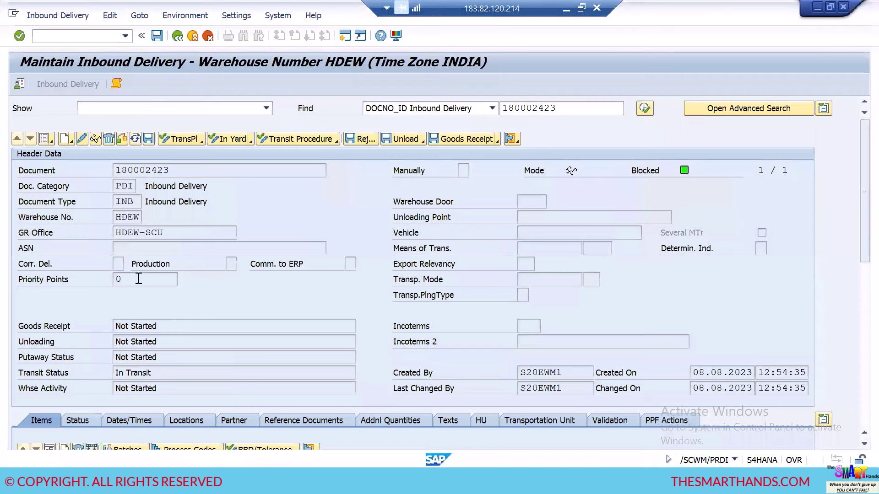
pyautogui.click(125, 188)
pyautogui.click(148, 236)
pyautogui.doubleClick(148, 236)
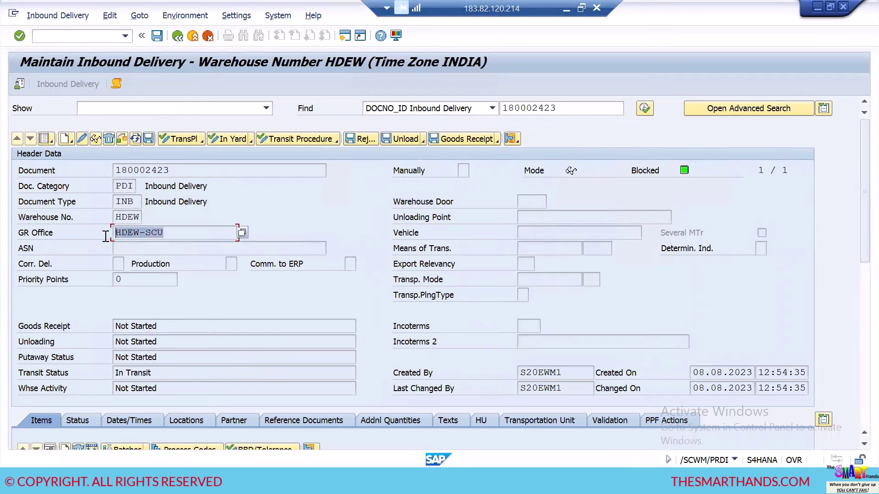
# Check the goods receipt, unloading and putaway statuses in the delivery header
pyautogui.scroll(-1, 151, 316)
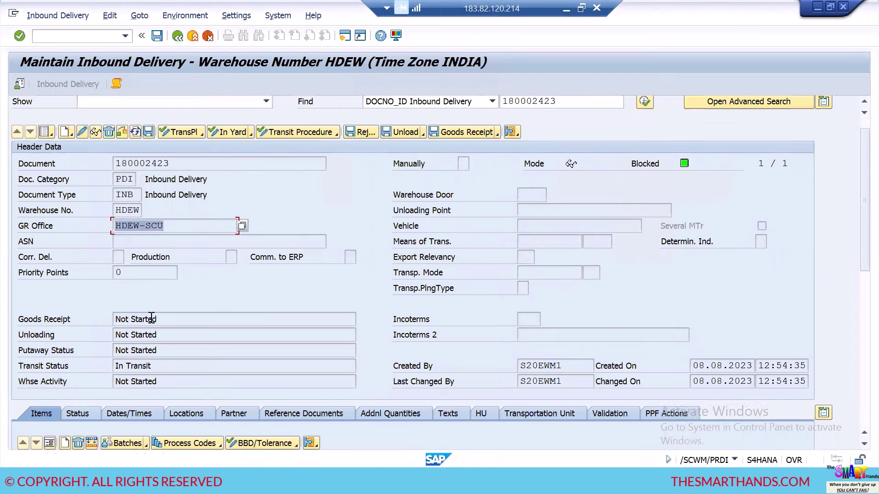
pyautogui.click(123, 309)
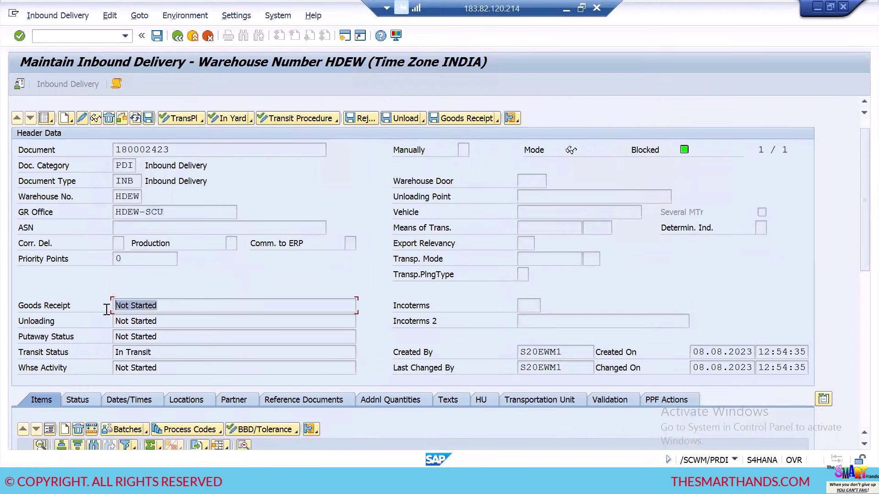
pyautogui.click(123, 324)
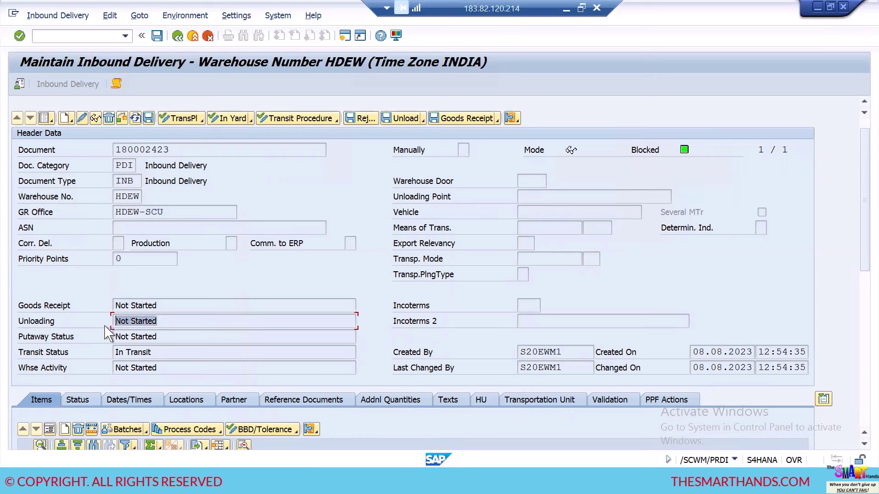
pyautogui.moveTo(163, 339); pyautogui.dragTo(102, 341)
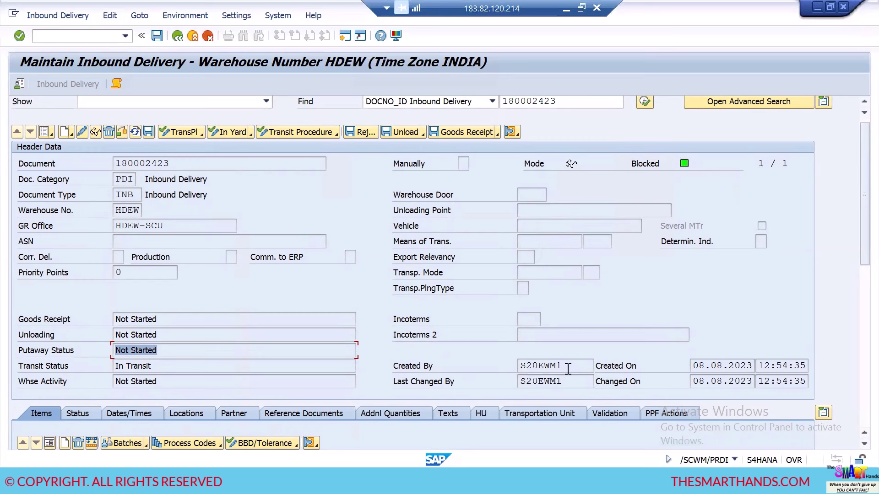
# Check who created and who last changed the inbound delivery
pyautogui.doubleClick(525, 369)
pyautogui.click(556, 383)
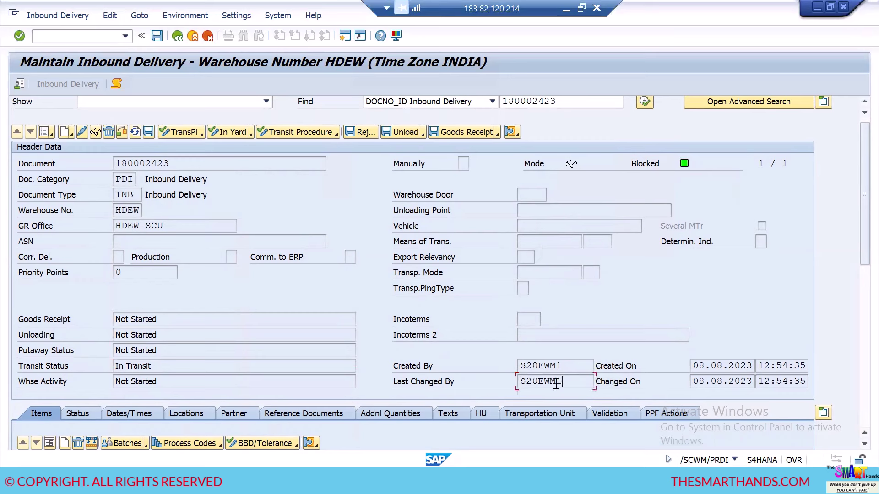
pyautogui.moveTo(556, 384); pyautogui.dragTo(518, 383)
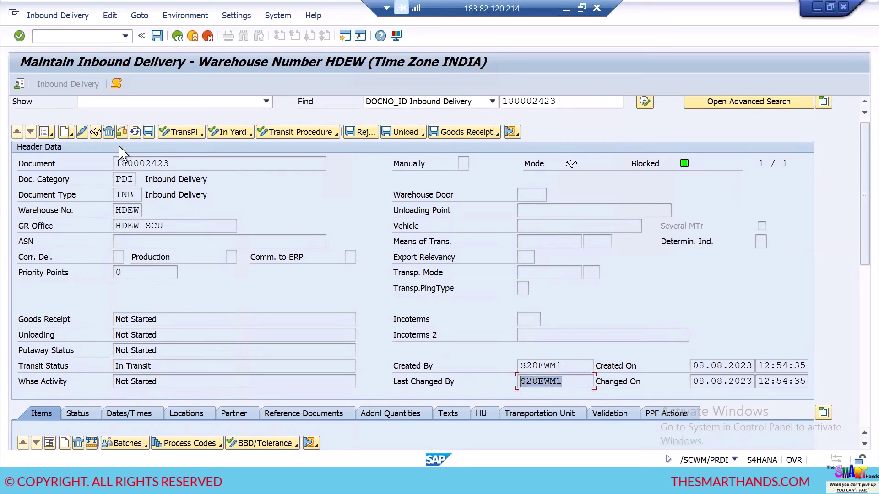
# Switch the header to list view and examine item 10 in form view before returning the items to a list
pyautogui.click(44, 132)
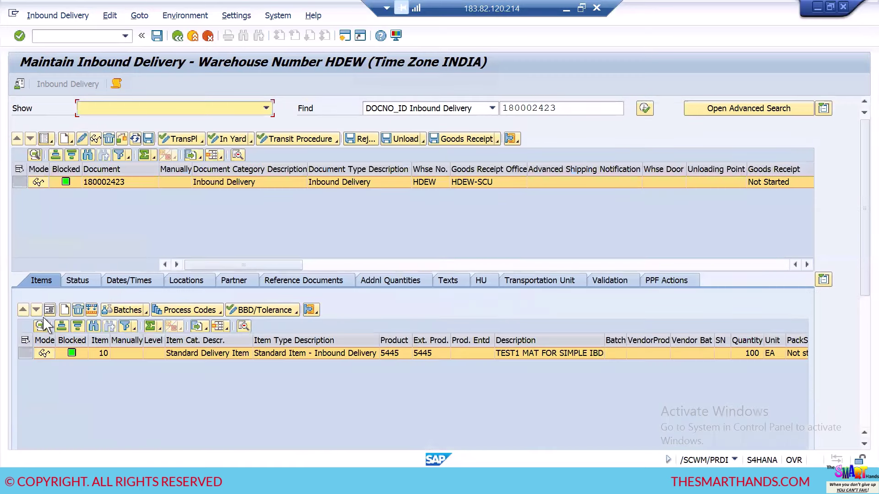
pyautogui.click(49, 310)
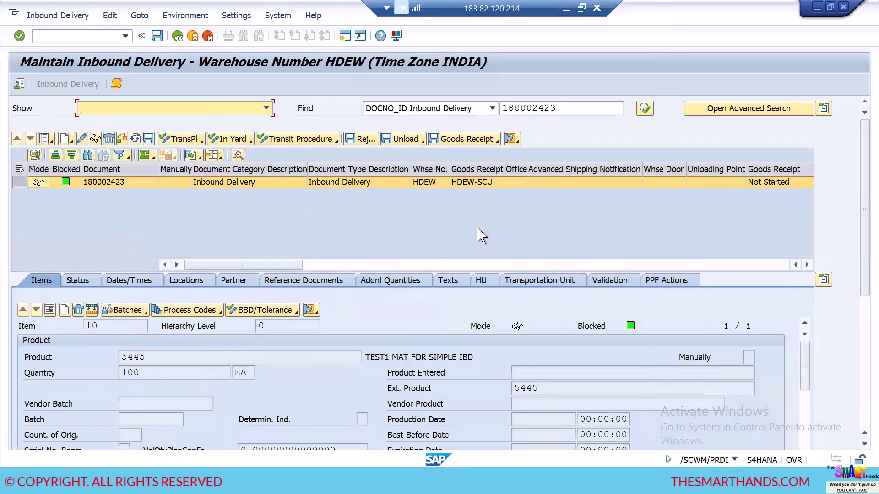
pyautogui.hotkey('ctrl', 's')
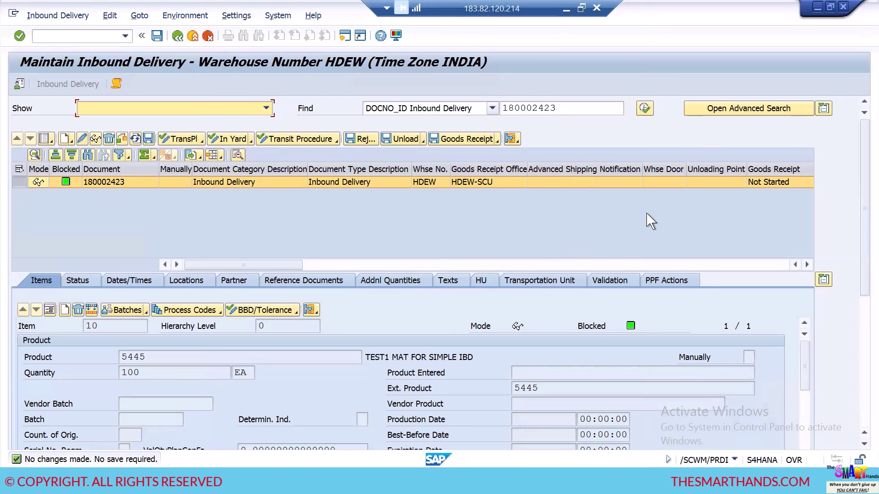
pyautogui.click(49, 310)
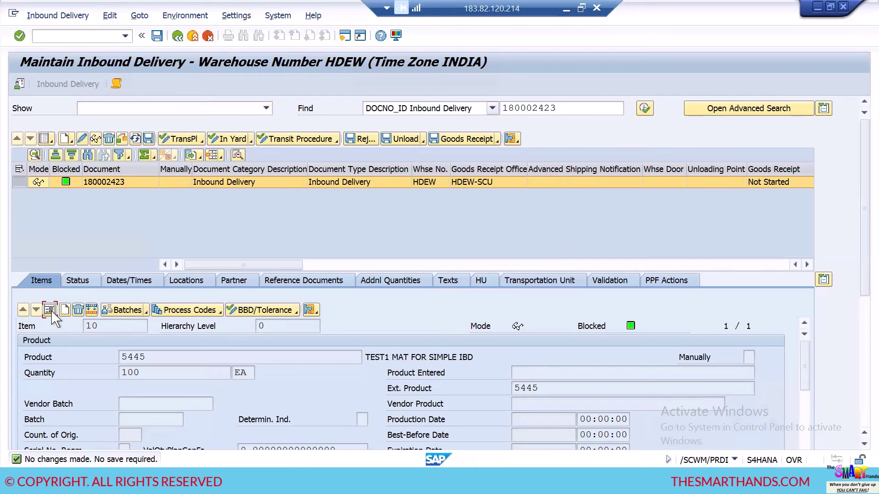
pyautogui.click(50, 310)
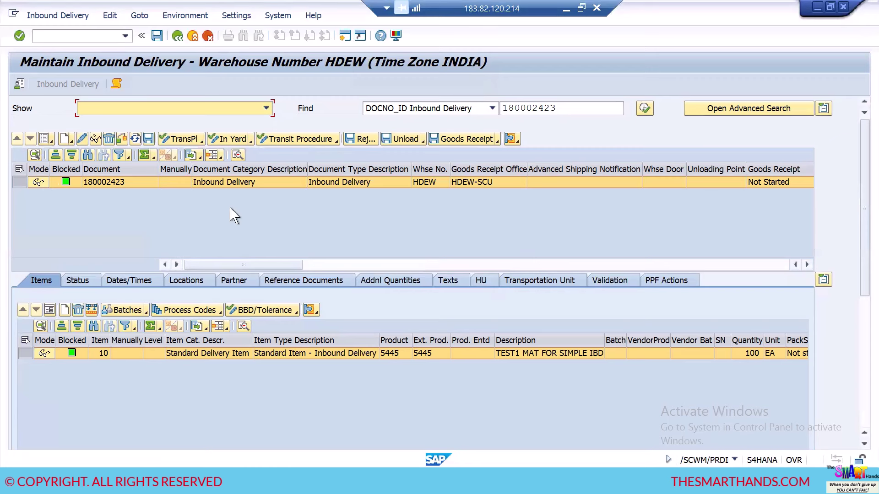
# Compare the delivery header in form view and list view, and finish in list view
pyautogui.click(45, 139)
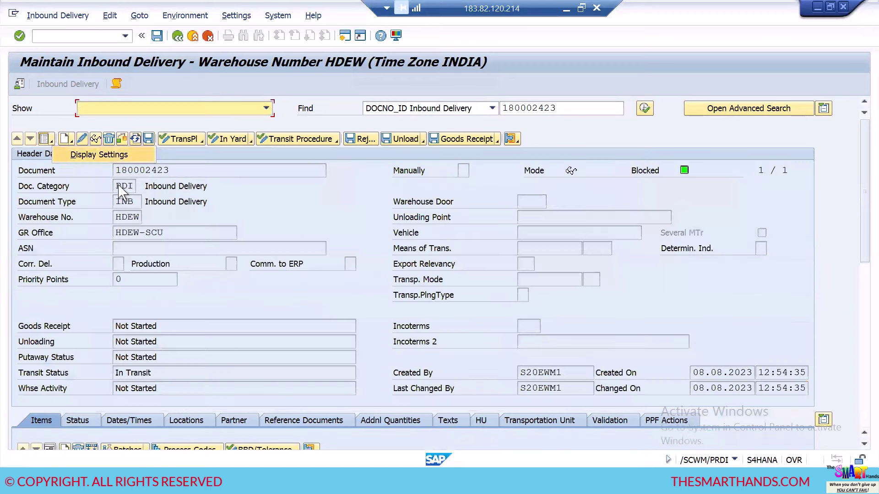
pyautogui.click(298, 196)
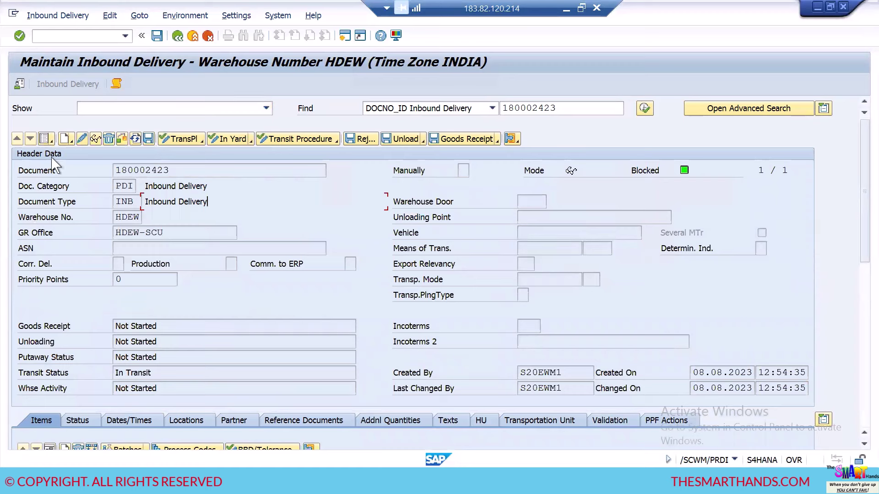
pyautogui.click(45, 139)
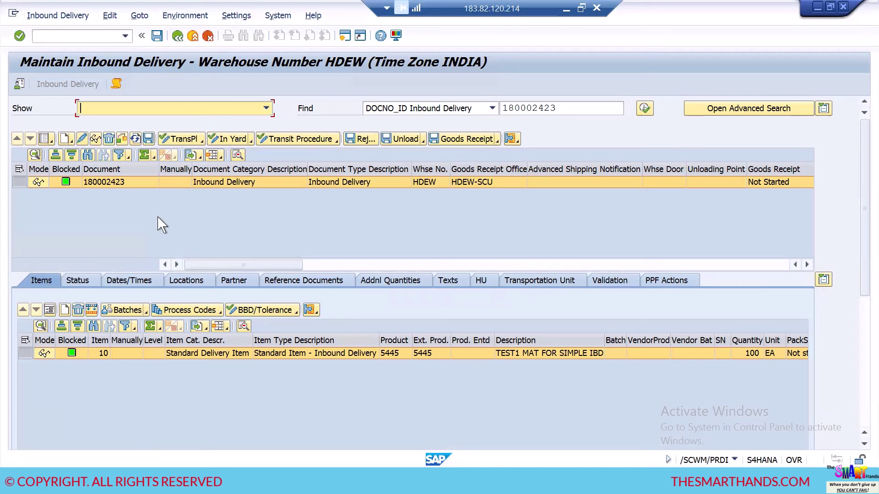
pyautogui.click(51, 140)
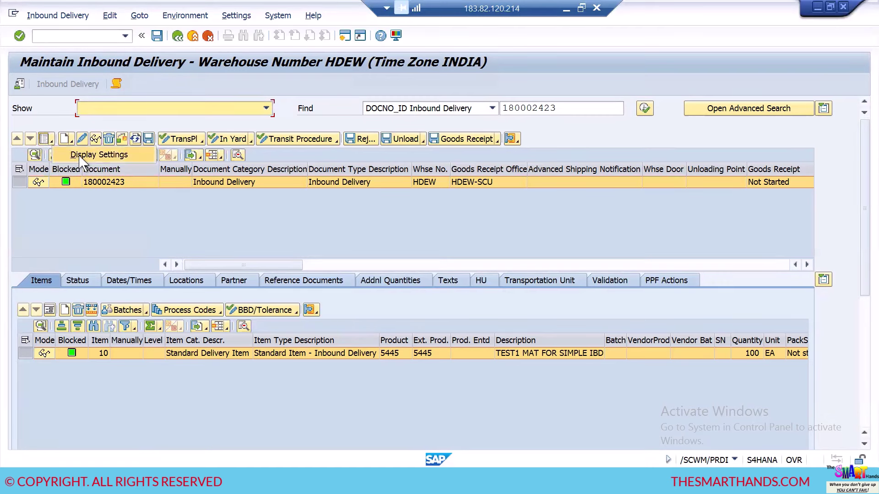
pyautogui.click(44, 140)
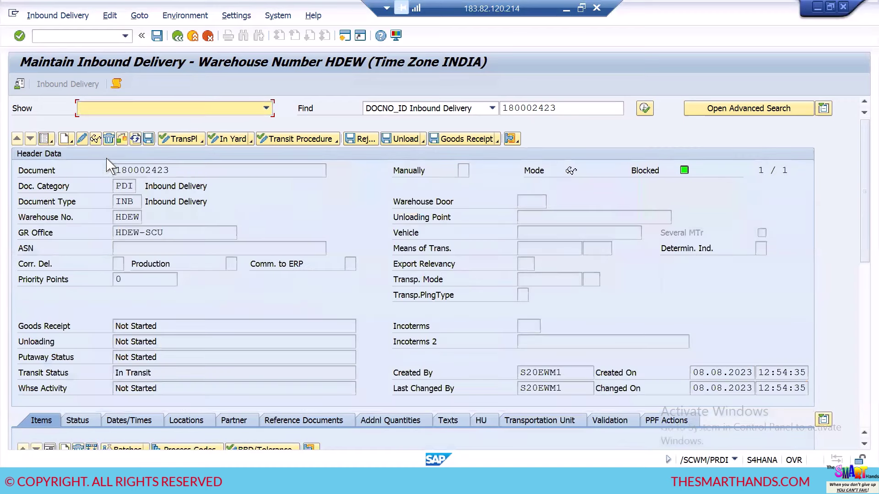
pyautogui.click(51, 145)
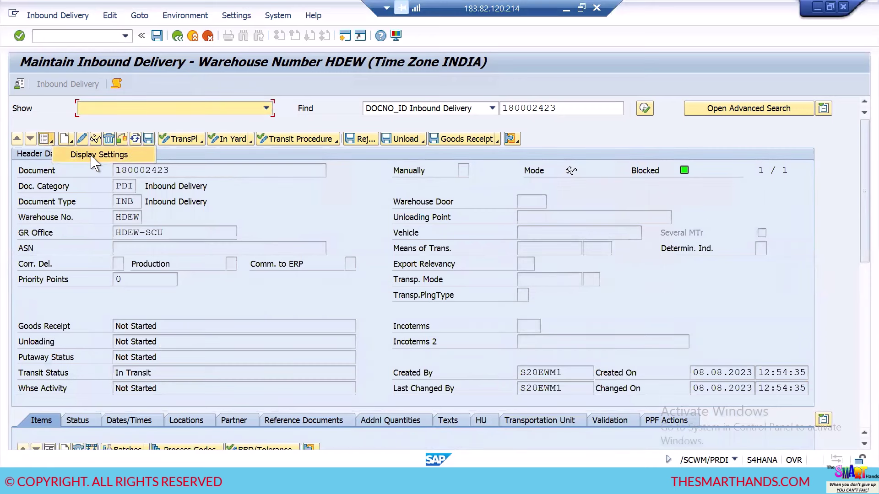
pyautogui.click(308, 202)
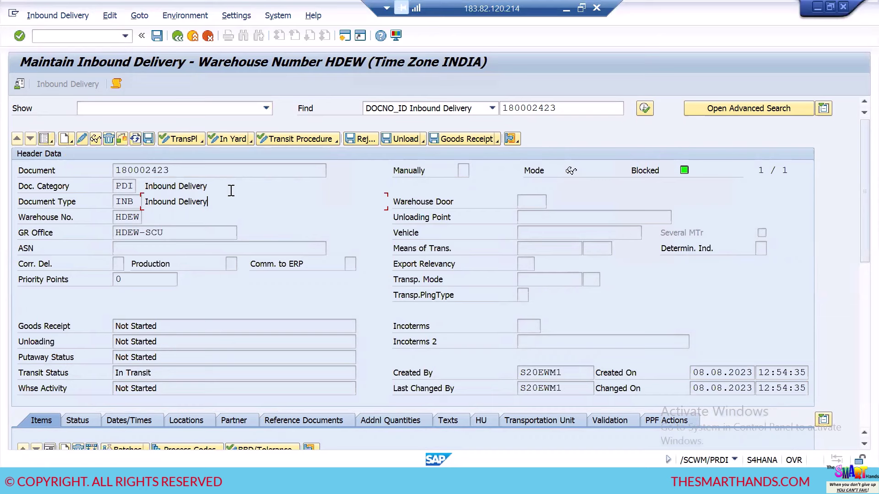
pyautogui.click(44, 139)
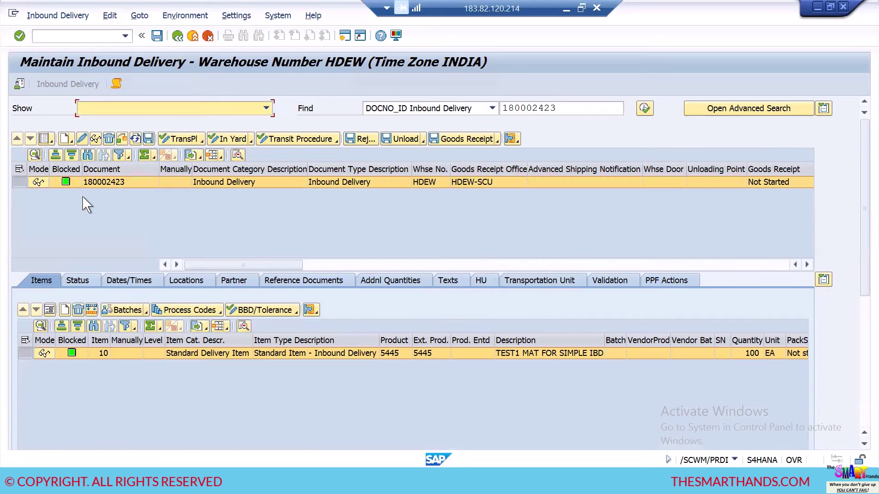
pyautogui.click(44, 140)
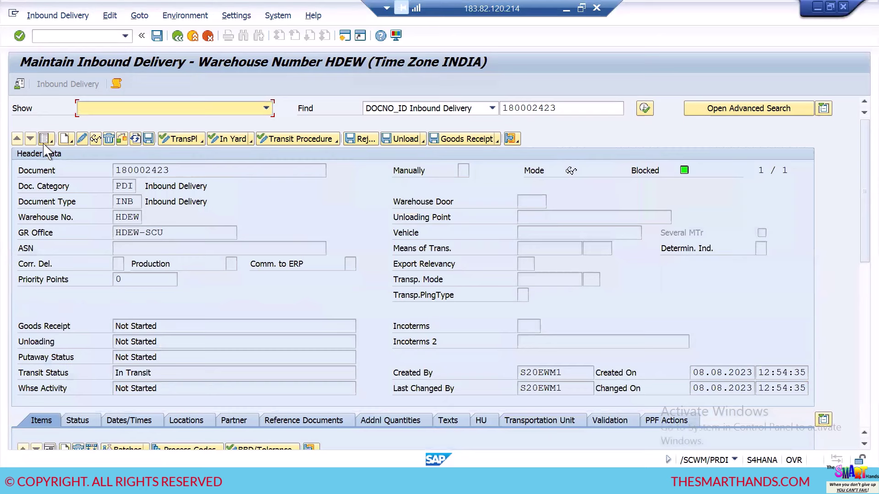
pyautogui.click(44, 139)
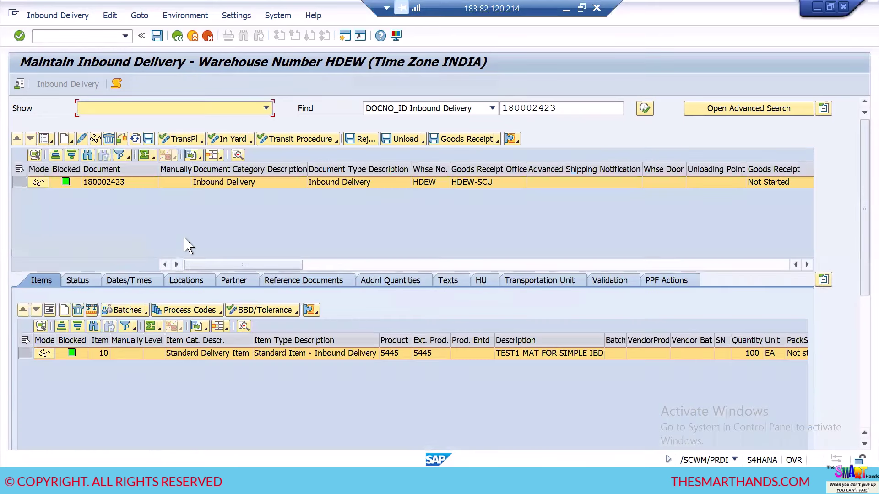
# Examine all header columns of the delivery in list view through Goods Rcpt and Dist, and return to the first column
pyautogui.click(807, 264)
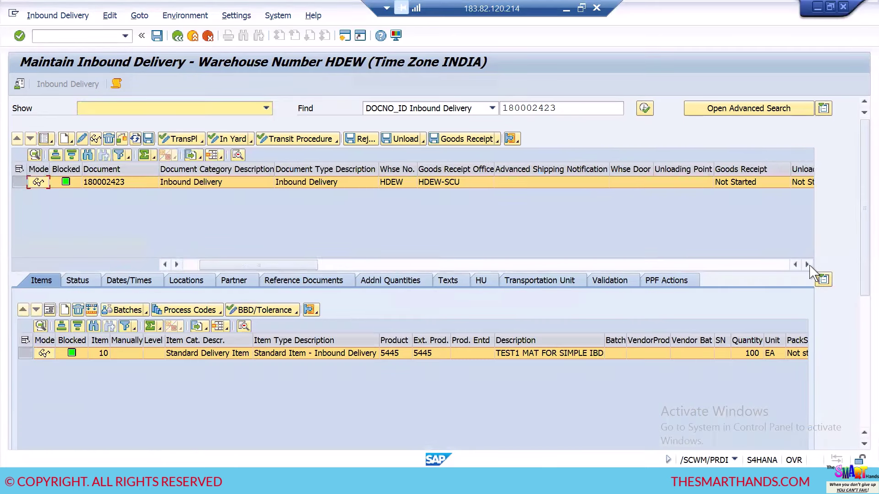
pyautogui.click(807, 264)
pyautogui.click(807, 265)
pyautogui.click(807, 264)
pyautogui.click(807, 264)
pyautogui.click(807, 265)
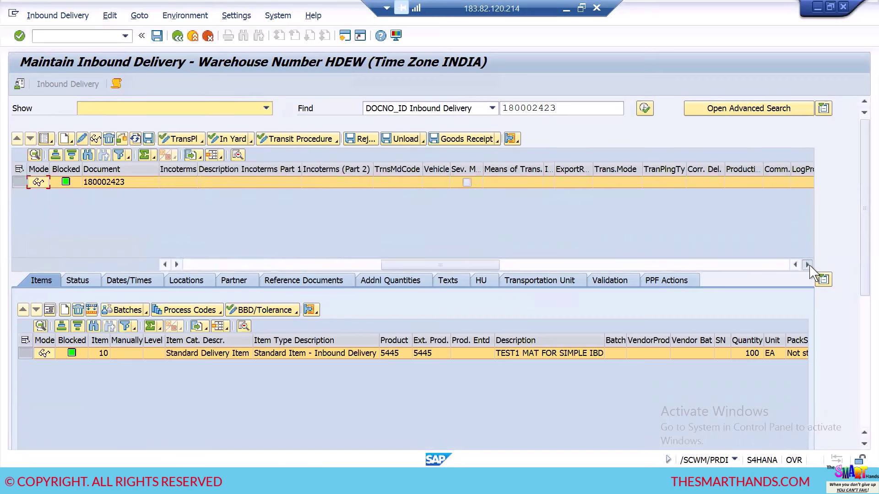
pyautogui.click(807, 265)
pyautogui.click(806, 264)
pyautogui.click(807, 265)
pyautogui.click(807, 264)
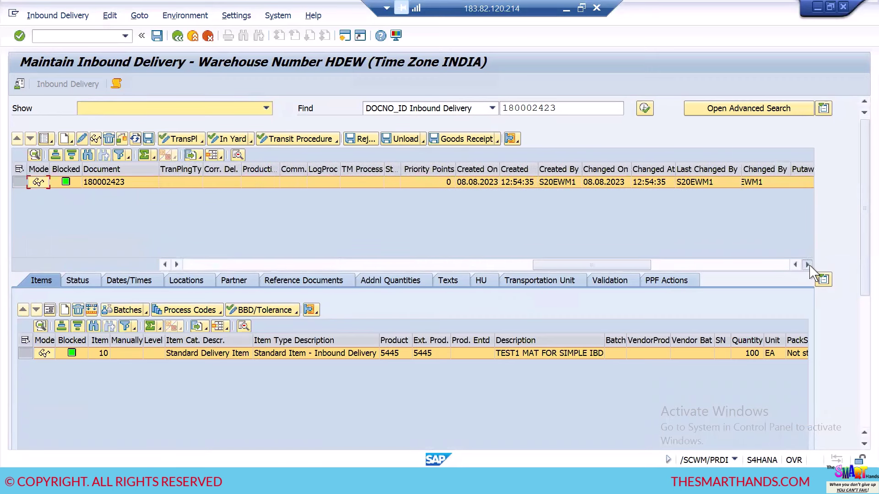
pyautogui.click(807, 265)
pyautogui.click(807, 265)
pyautogui.click(807, 264)
pyautogui.click(807, 264)
pyautogui.click(807, 264)
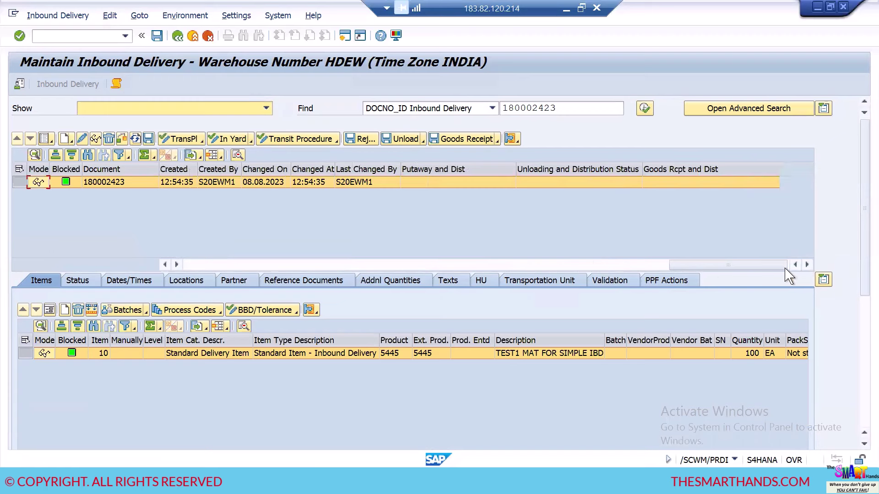
pyautogui.moveTo(671, 265); pyautogui.dragTo(186, 266)
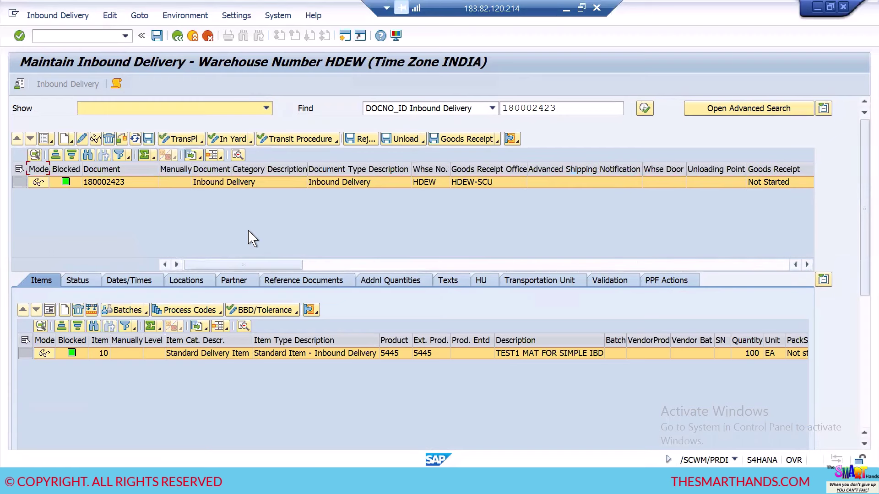
# Show the delivery header in form view once more and return it to list view
pyautogui.click(51, 140)
pyautogui.click(106, 229)
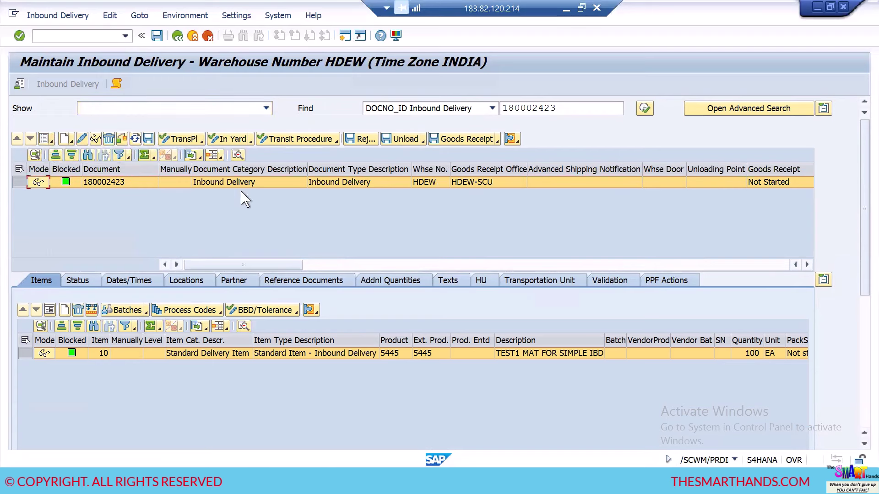
pyautogui.click(44, 139)
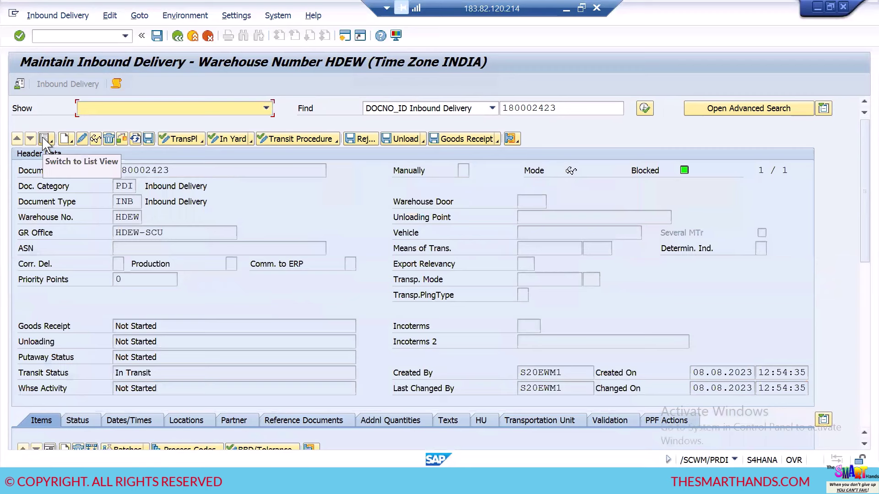
pyautogui.click(45, 139)
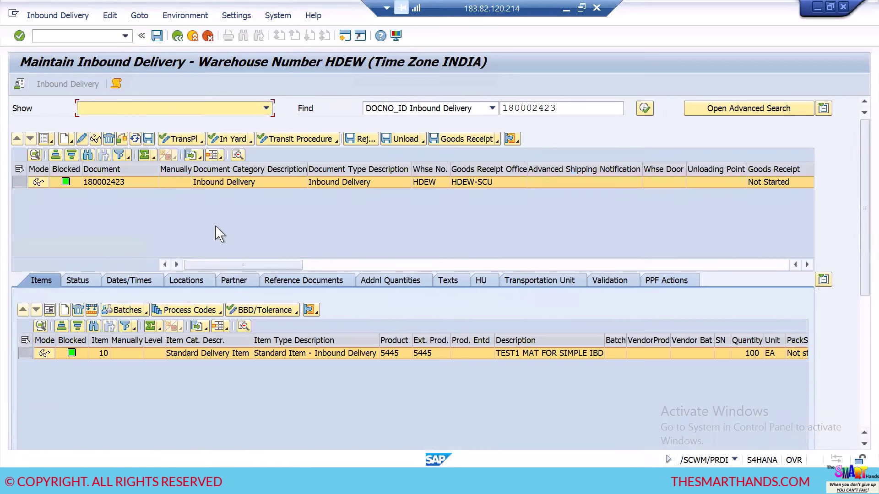